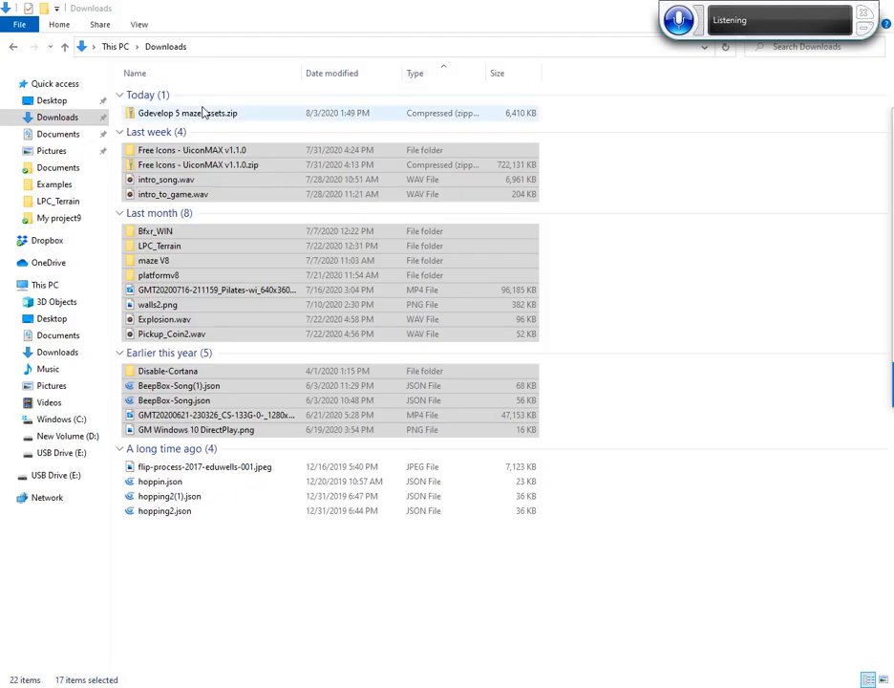
Extract Gdevelop 5 maze assets.zip to its default folder in Downloads and open the inner Gdevelop 5 maze assets folder full-screen
click(199, 116)
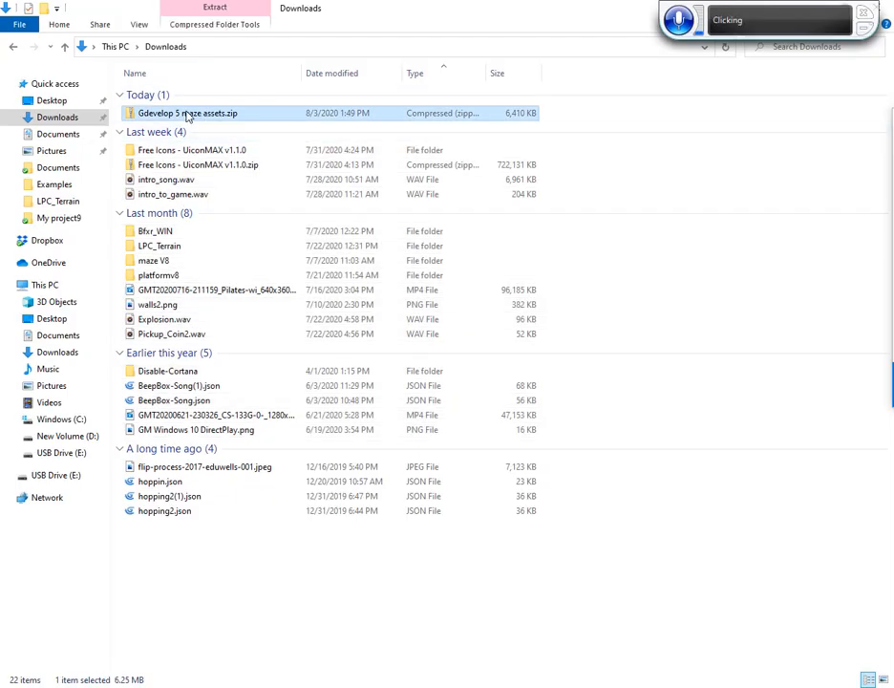
right_click(227, 117)
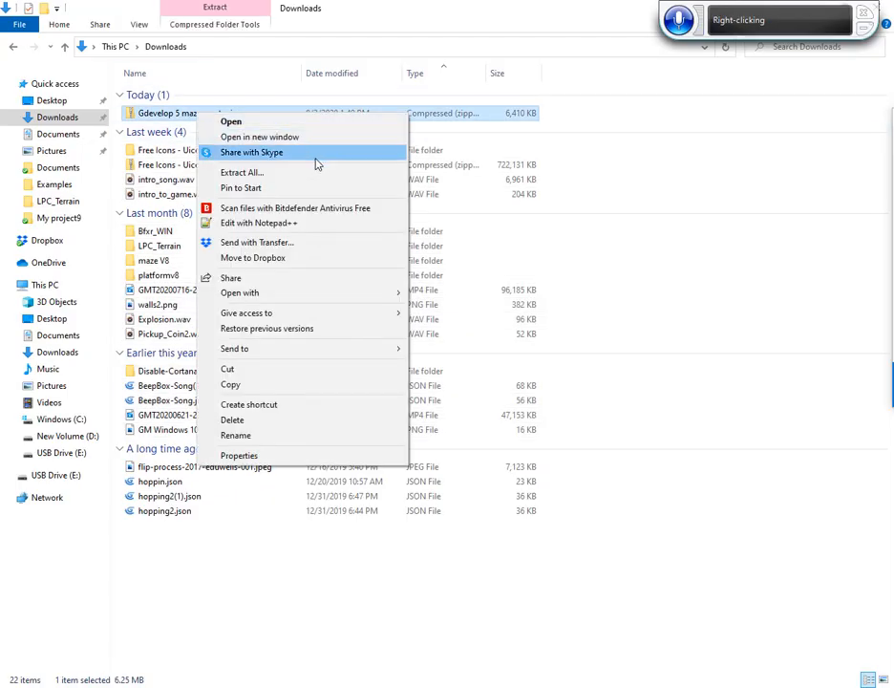
click(254, 174)
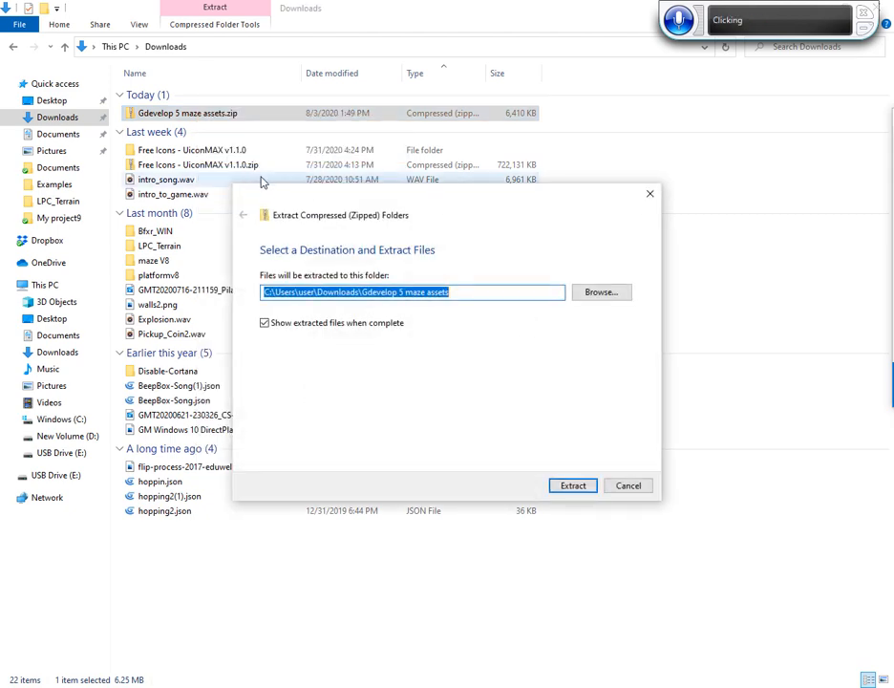
click(571, 488)
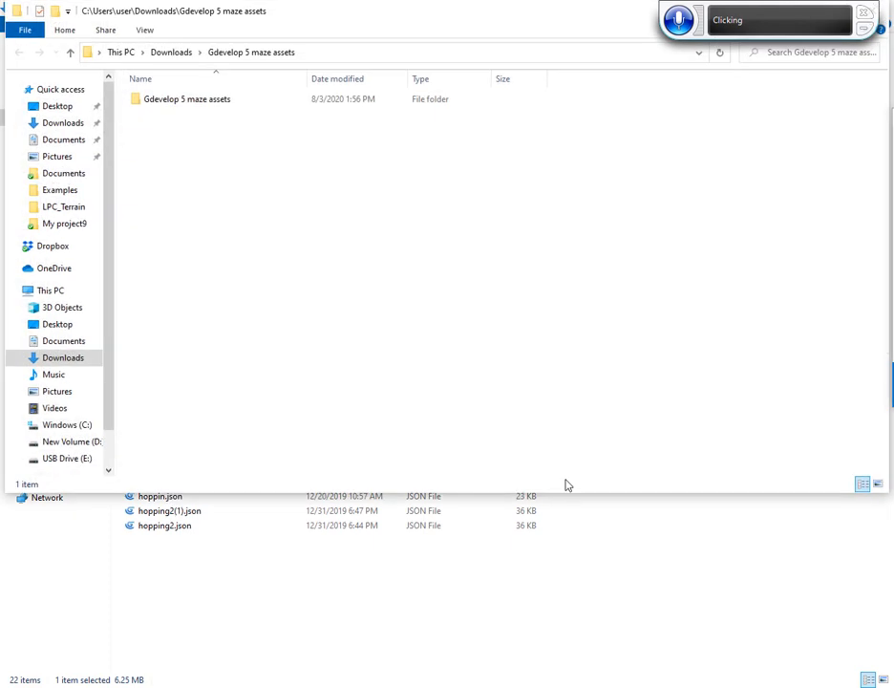
double_click(185, 105)
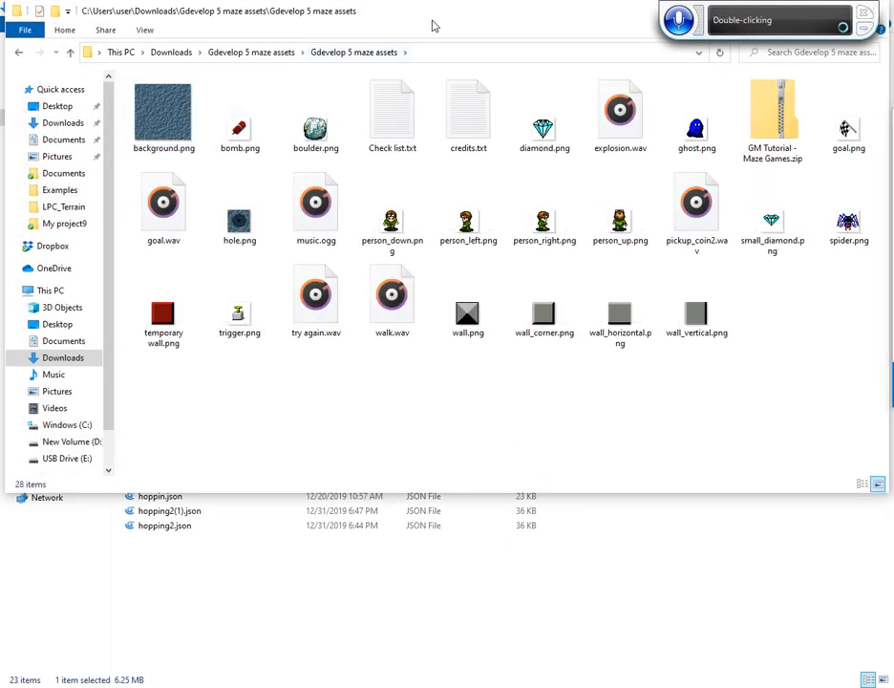
double_click(435, 23)
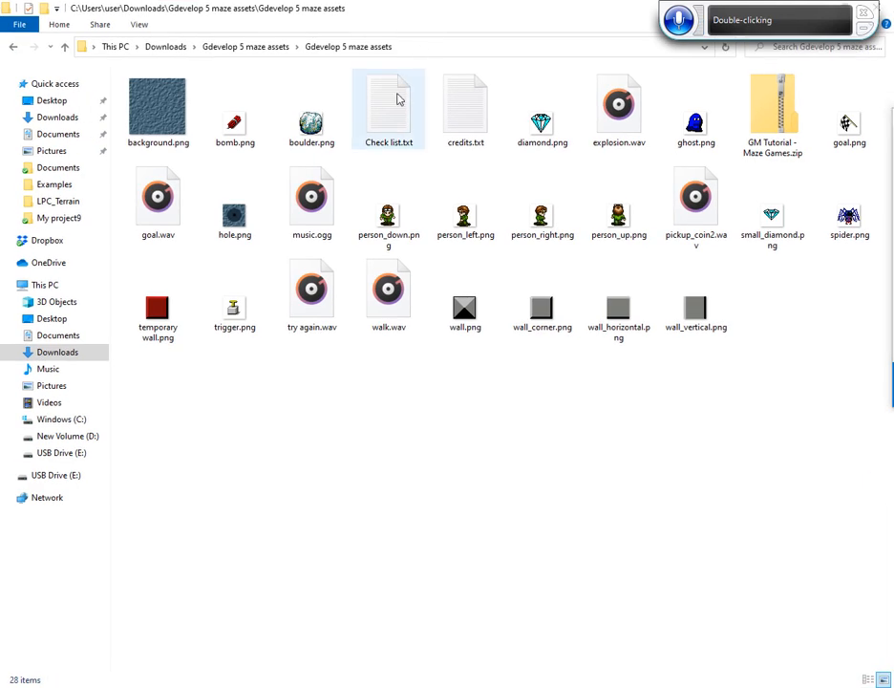
Open Check list.txt full-screen, read through the maze game's task list, and close the file
click(388, 127)
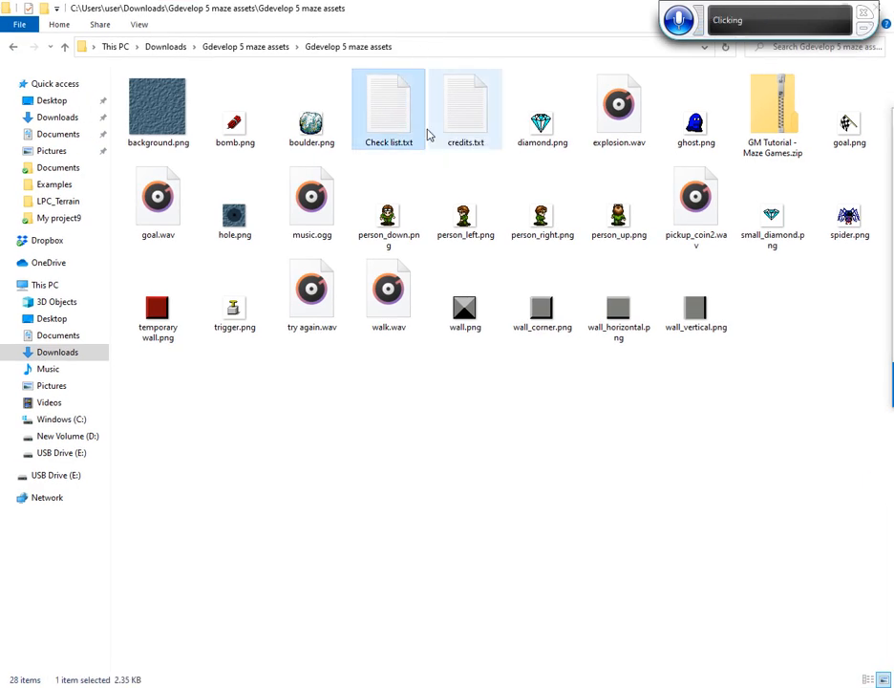
double_click(416, 131)
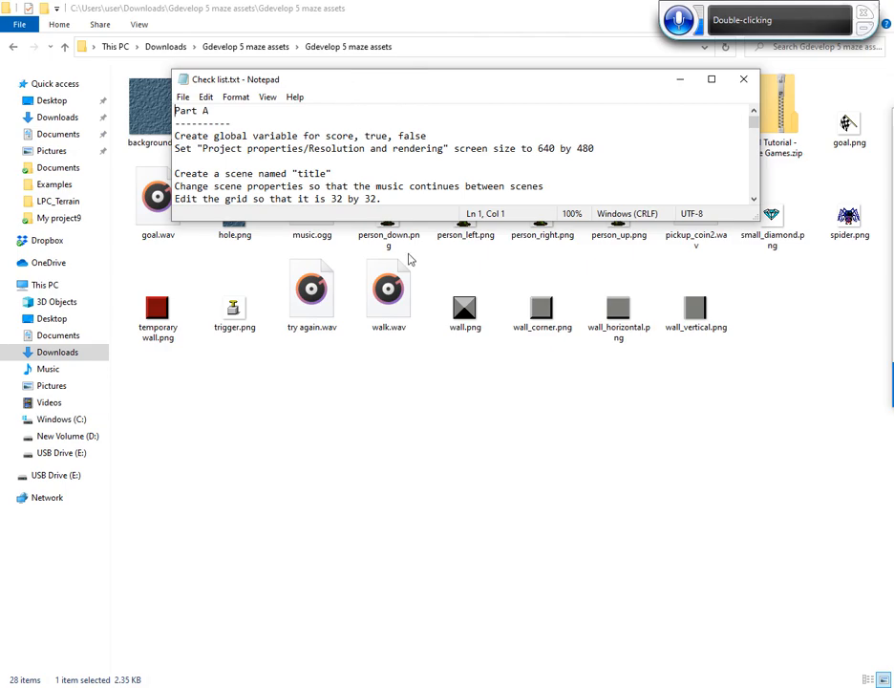
key(super+Up)
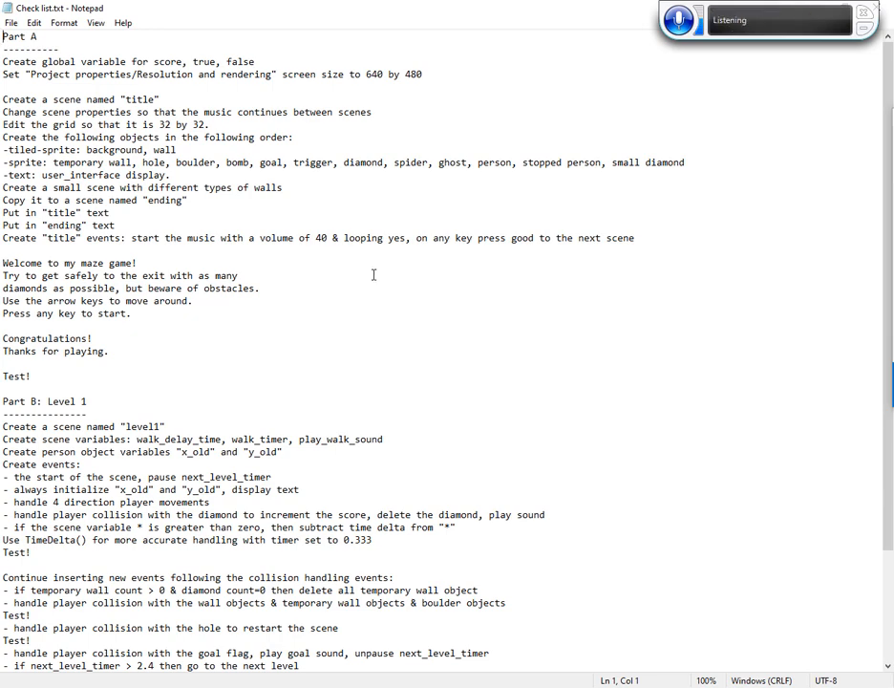
key(alt+F4)
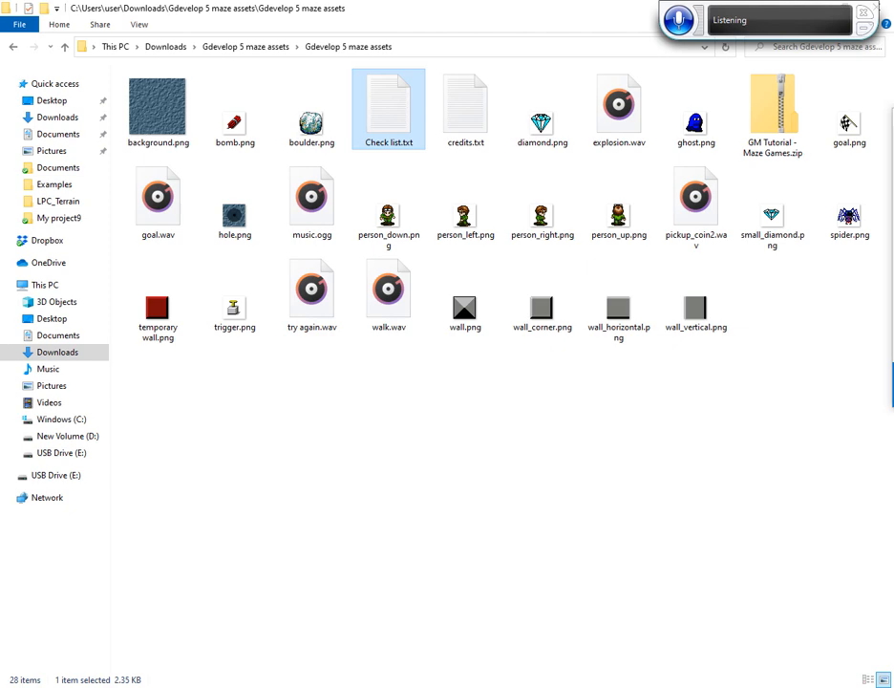
Switch to GDevelop 5 and create a new project from the Empty game starter
mouse_move(634, 686)
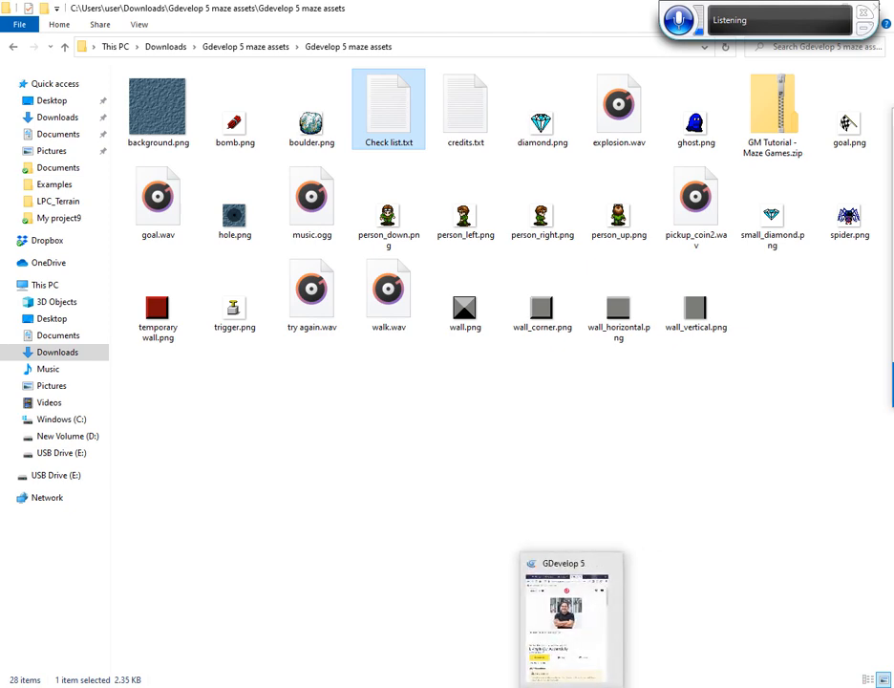
click(599, 687)
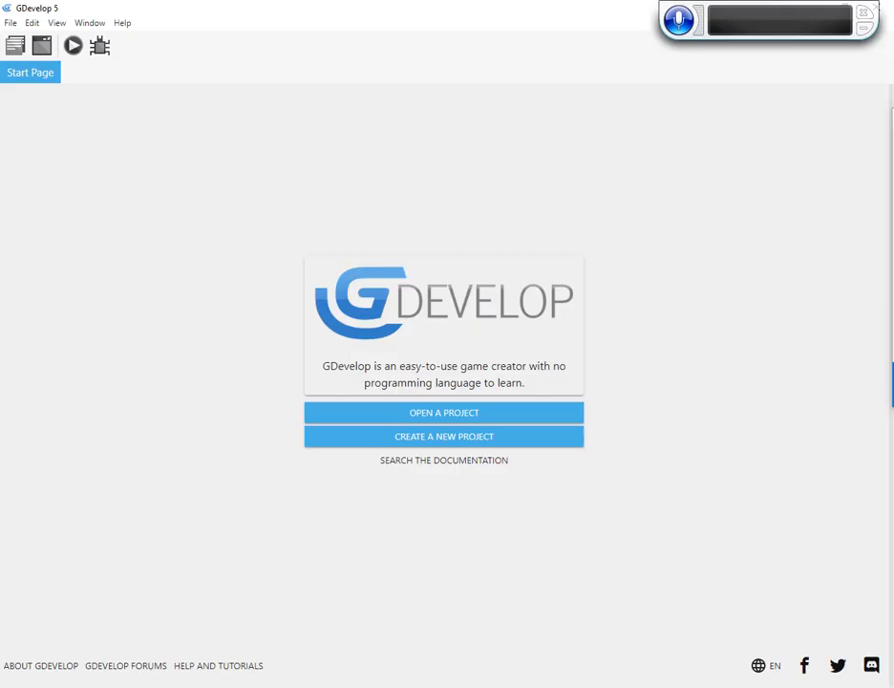
click(8, 22)
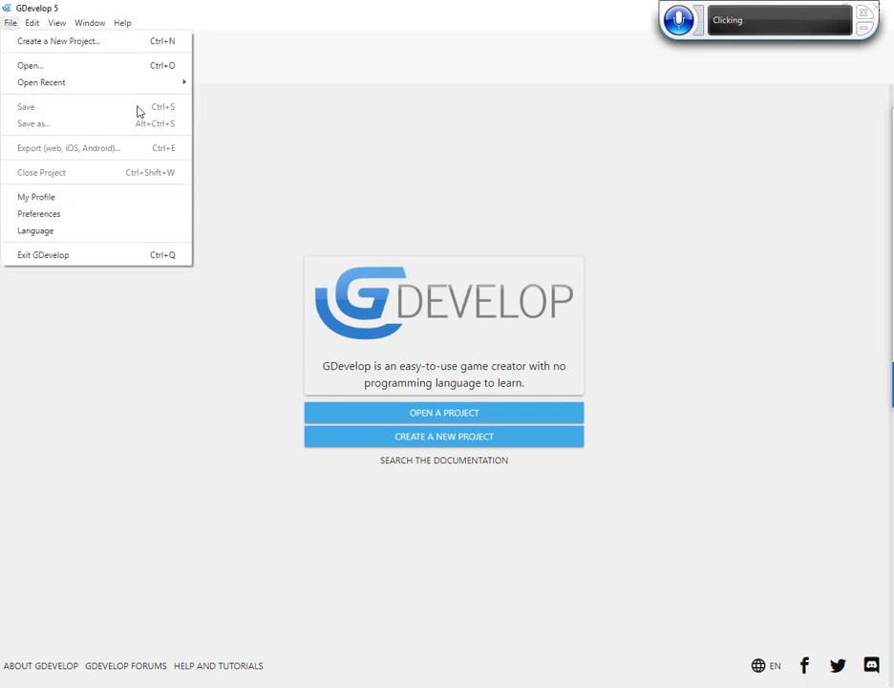
click(461, 433)
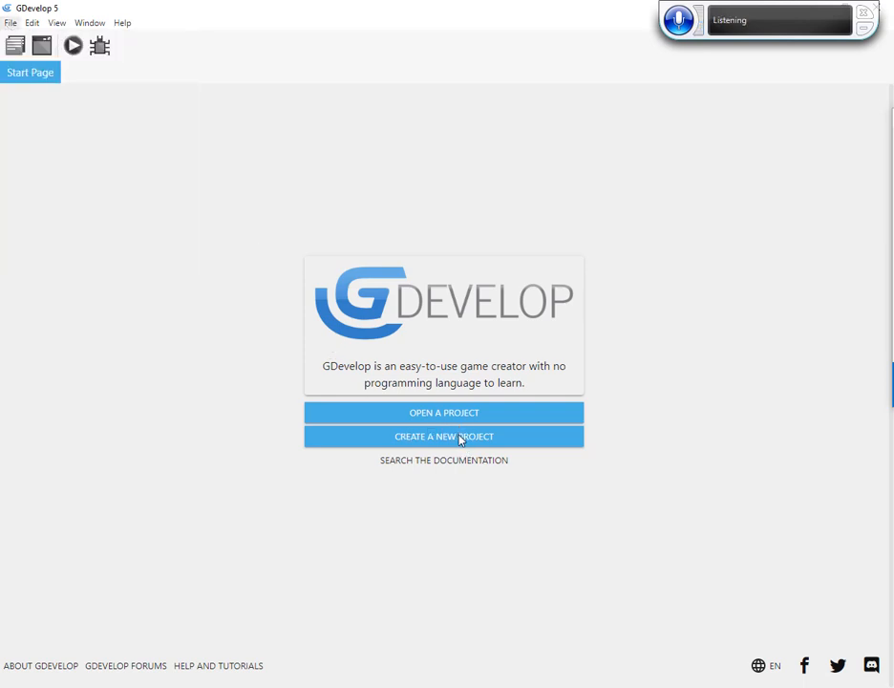
click(461, 435)
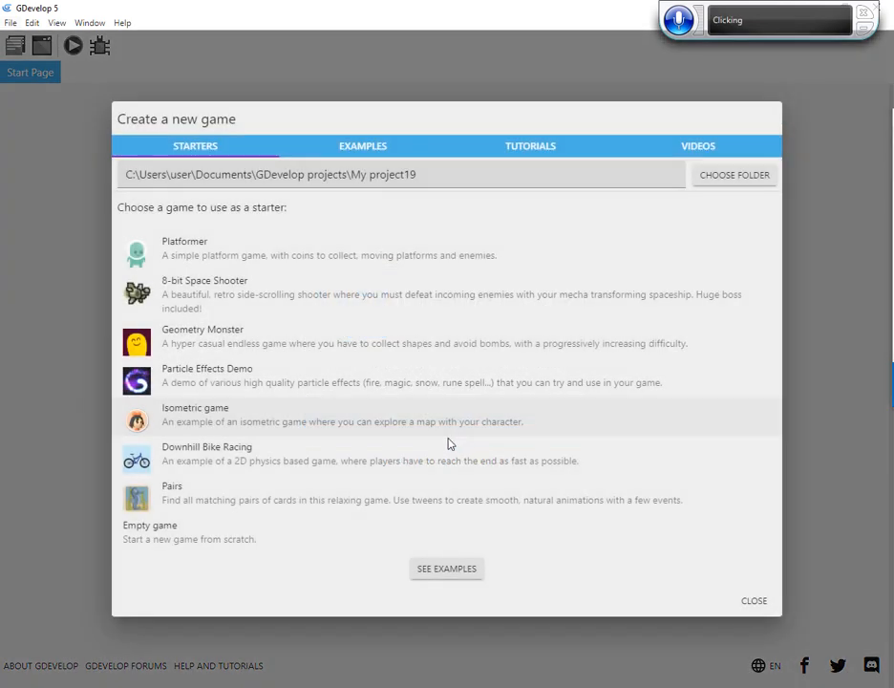
click(360, 538)
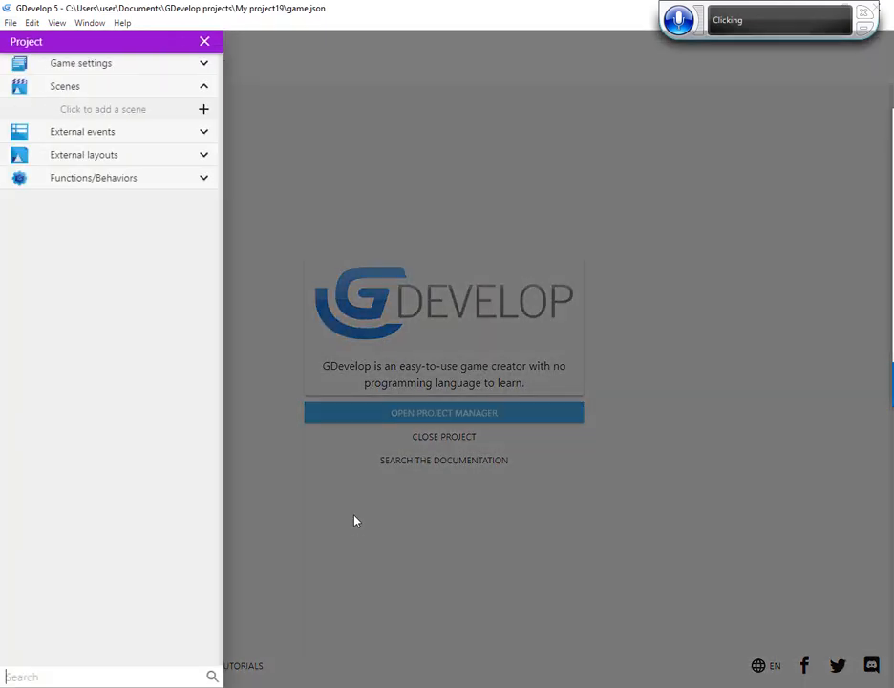
Save the project as game.json in the inner Gdevelop 5 maze assets folder under Downloads
click(10, 23)
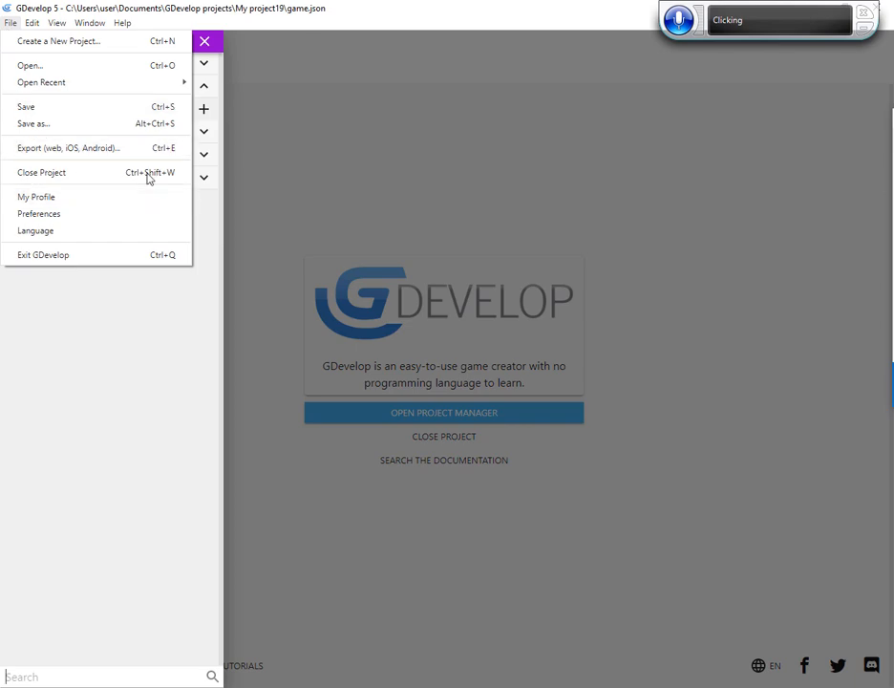
click(116, 126)
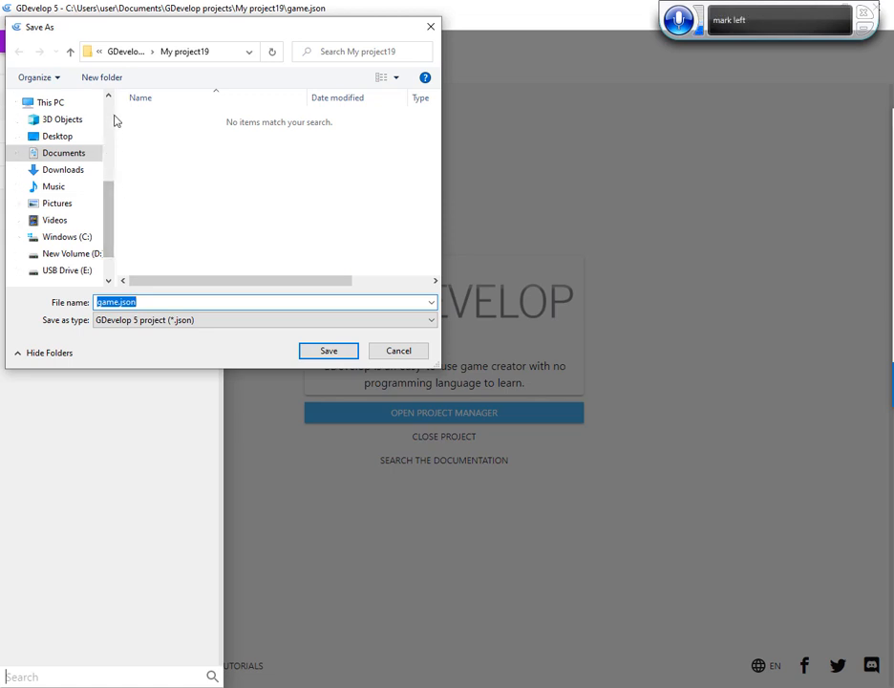
scroll(112, 117, up, 4)
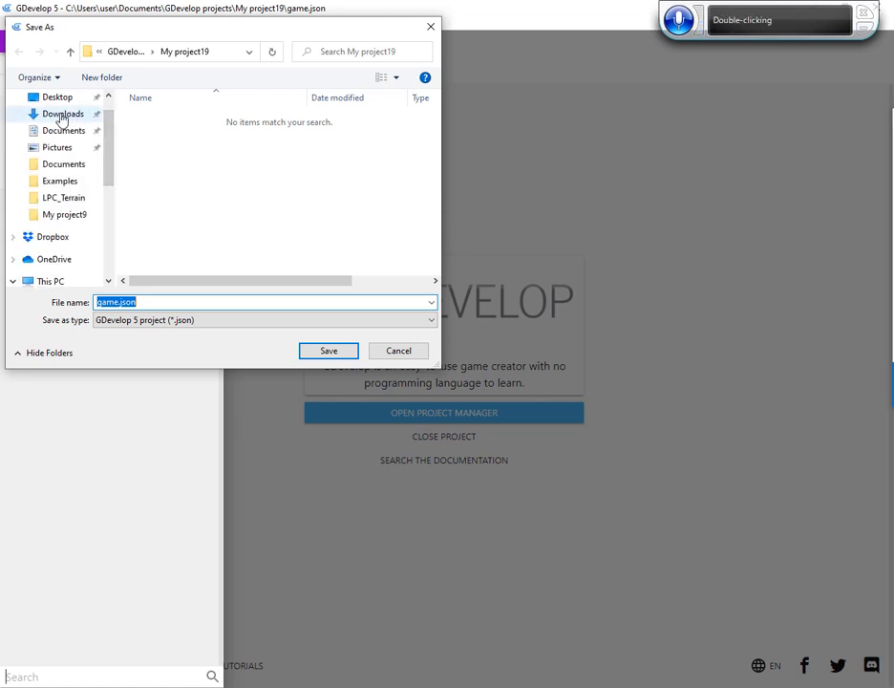
click(61, 115)
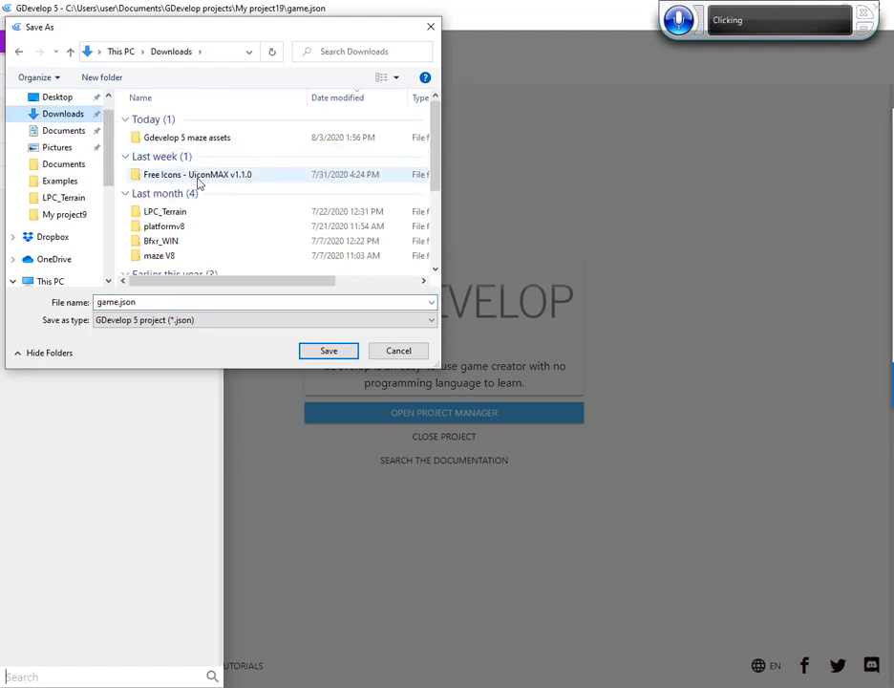
double_click(190, 140)
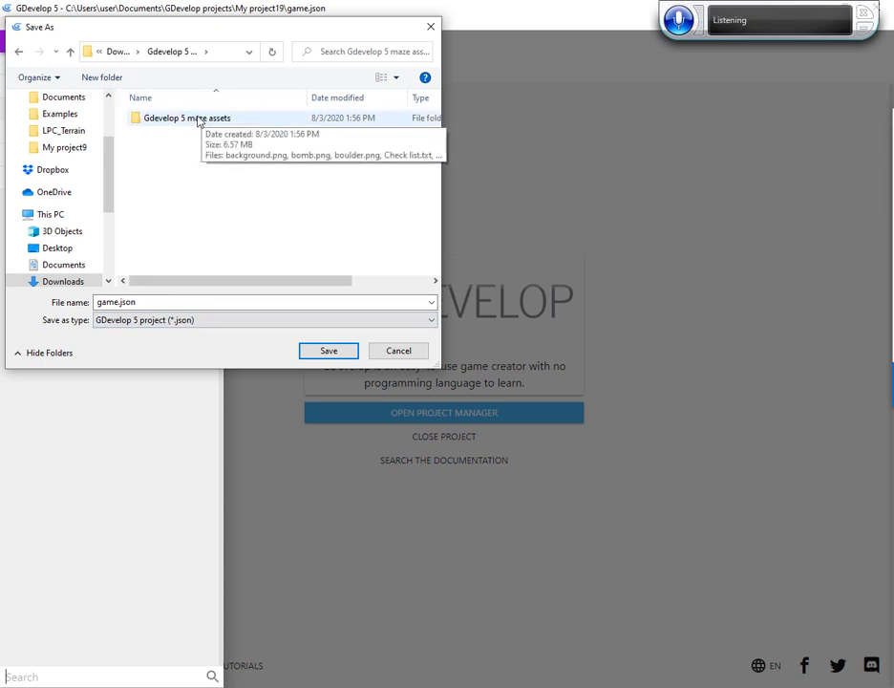
double_click(198, 118)
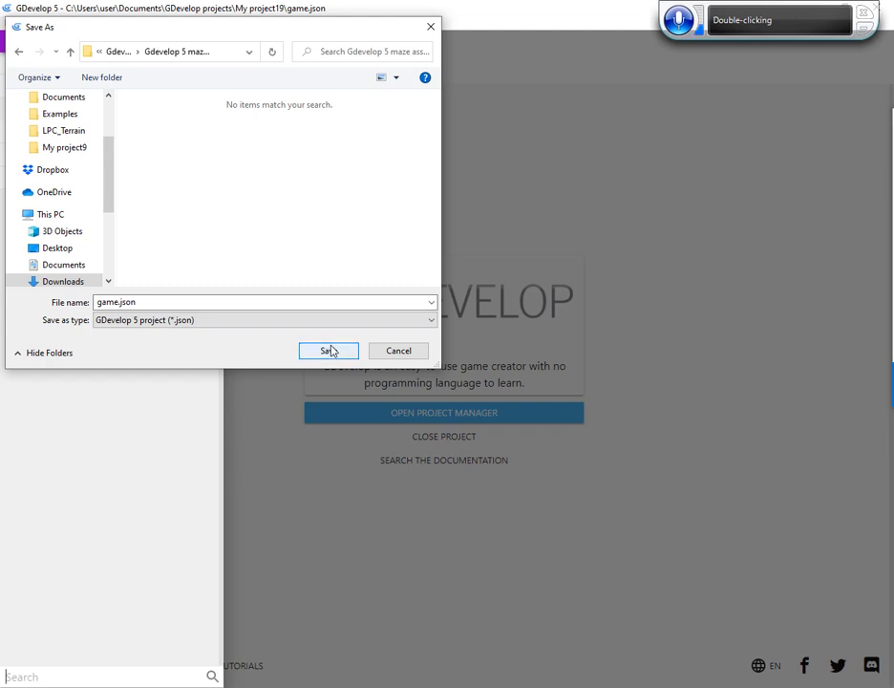
click(328, 351)
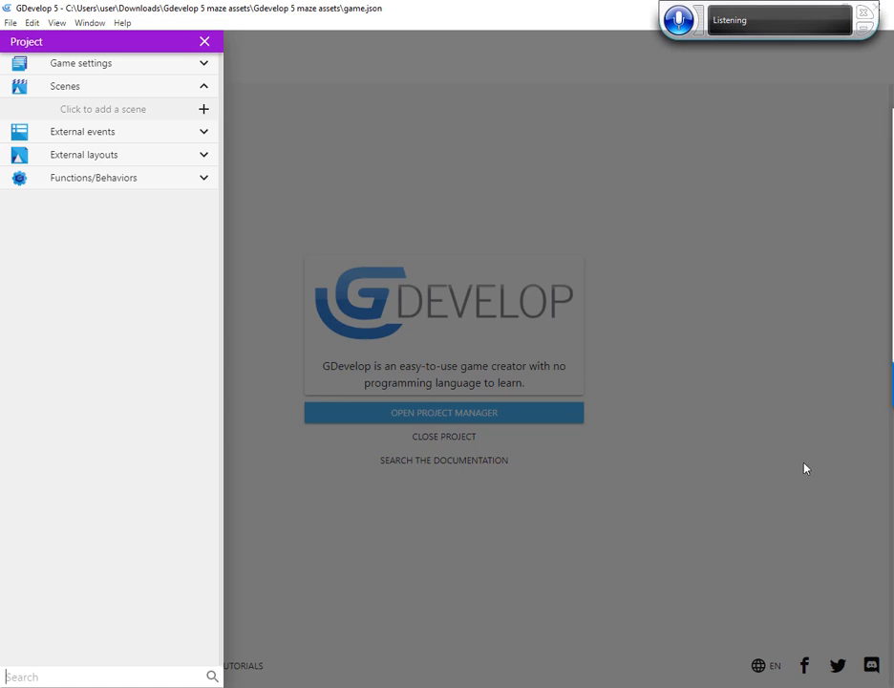
Open the project's global variables and add a variable named score
click(201, 67)
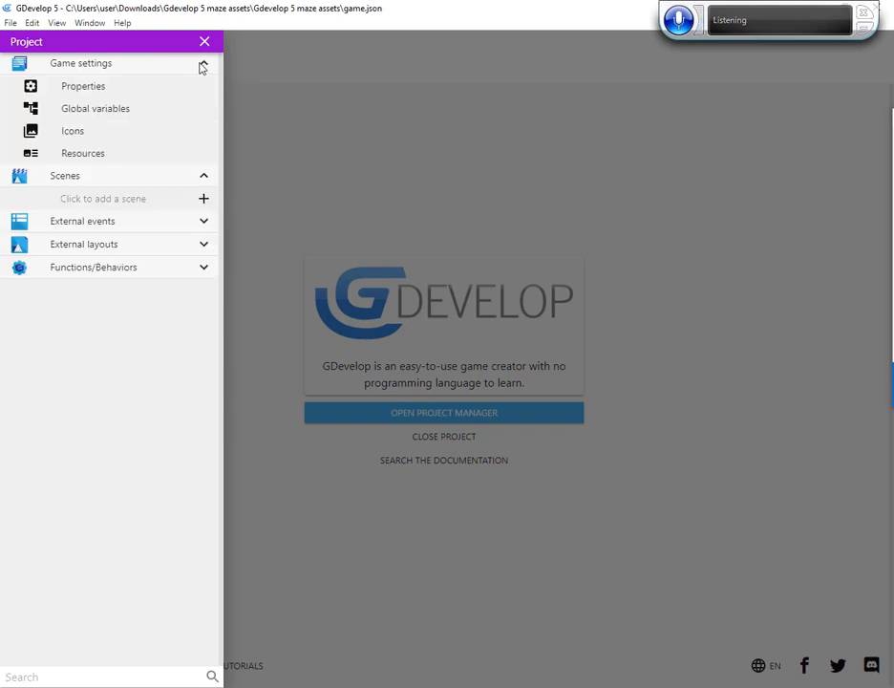
click(139, 112)
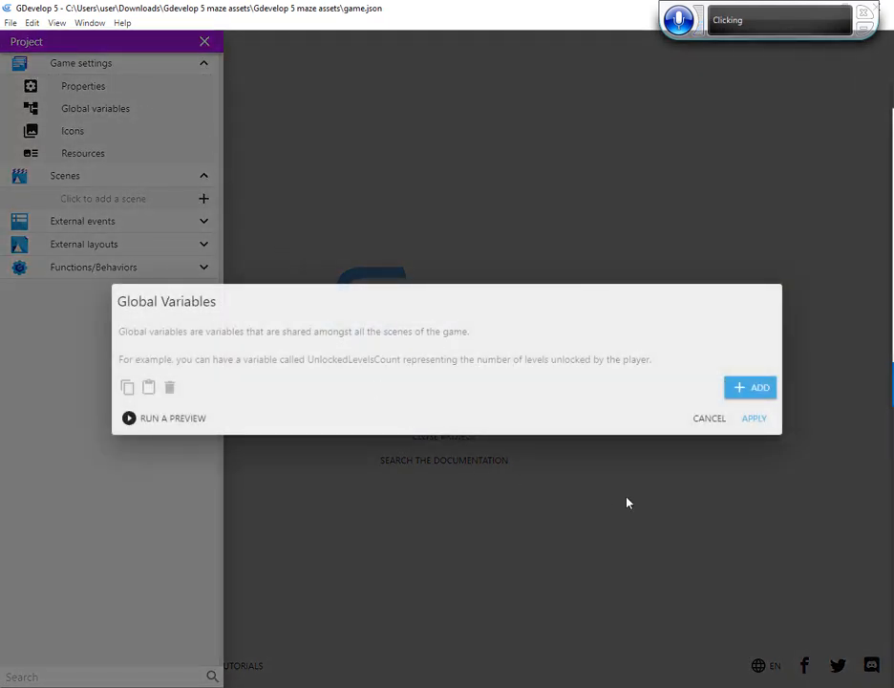
click(747, 389)
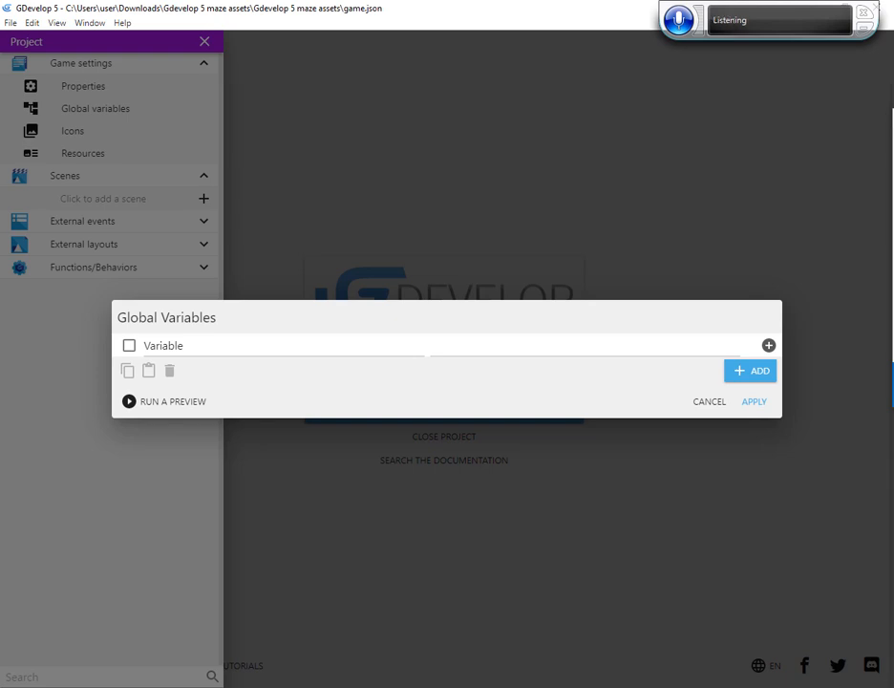
click(183, 342)
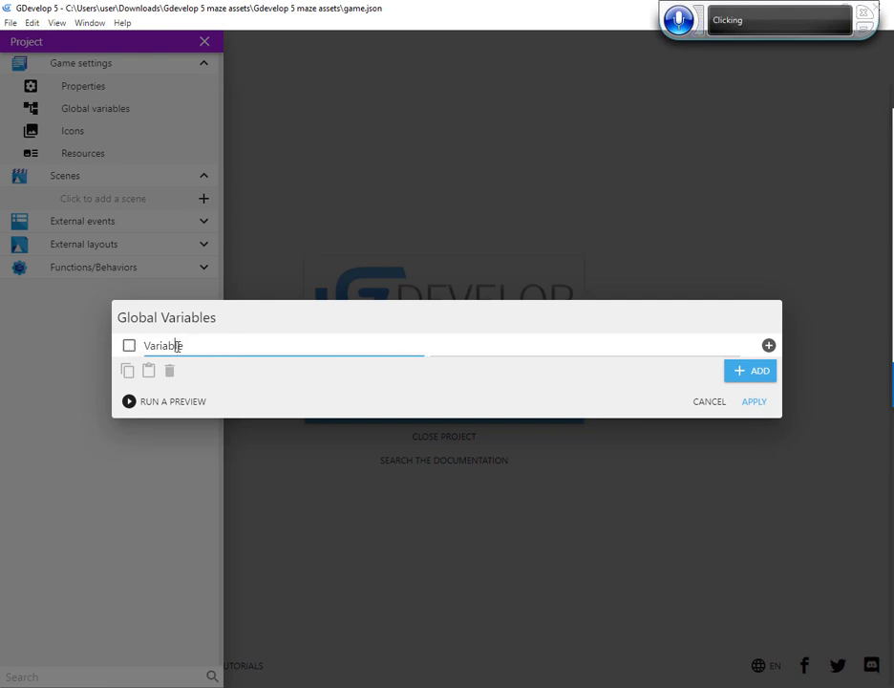
key(BackSpace)
key(BackSpace)
key(BackSpace)
key(BackSpace)
key(BackSpace)
key(BackSpace)
key(BackSpace)
key(BackSpace)
key(BackSpace)
key(BackSpace)
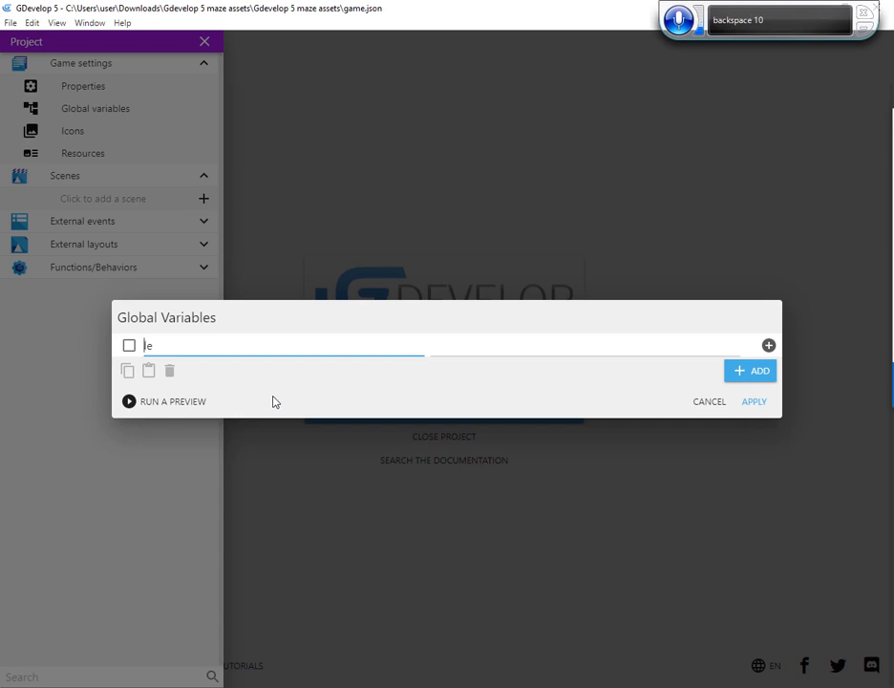
key(Delete)
key(Delete)
text(score)
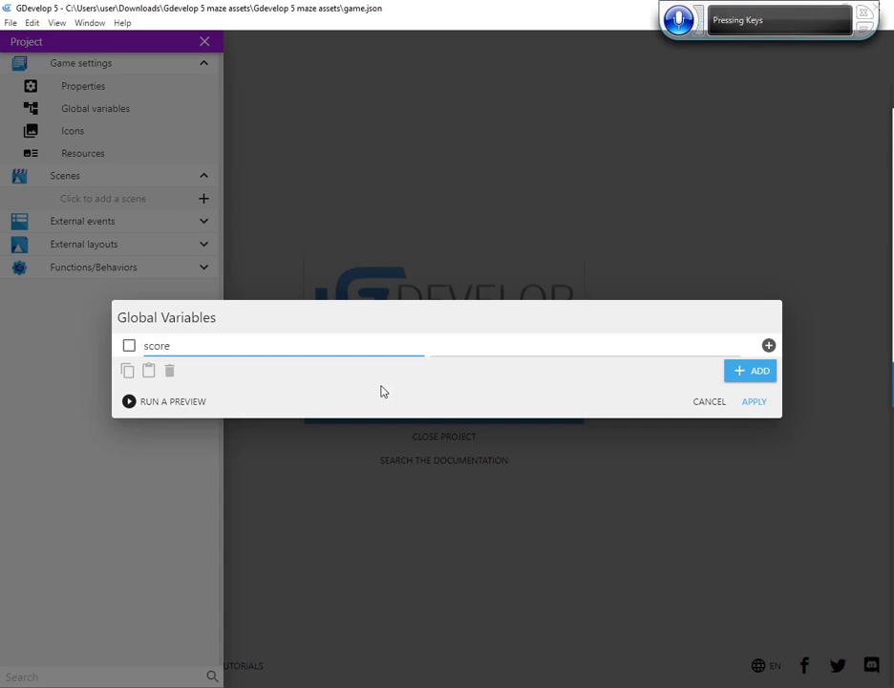
click(131, 345)
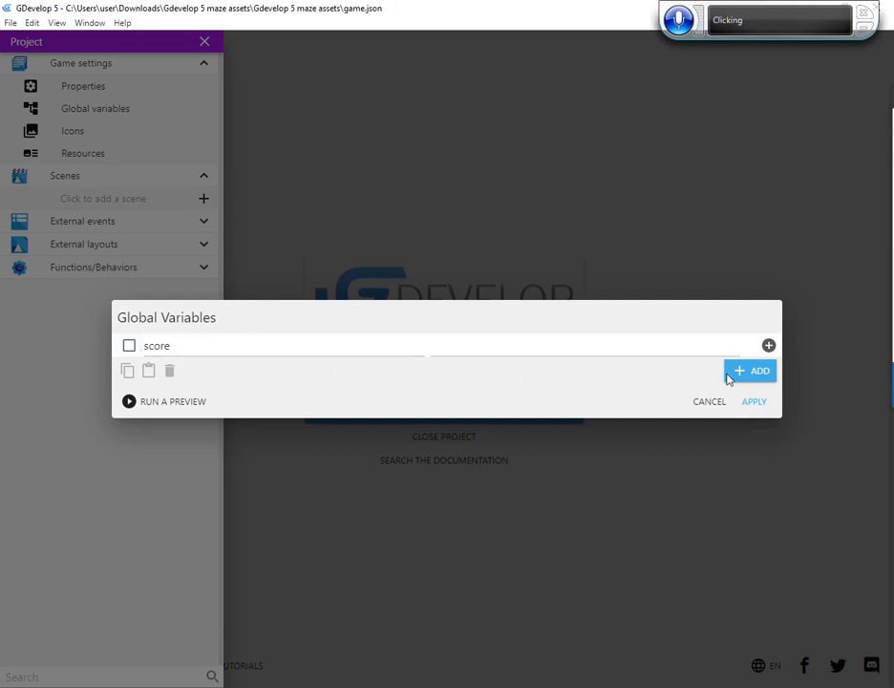
Add a second global variable named true
click(746, 375)
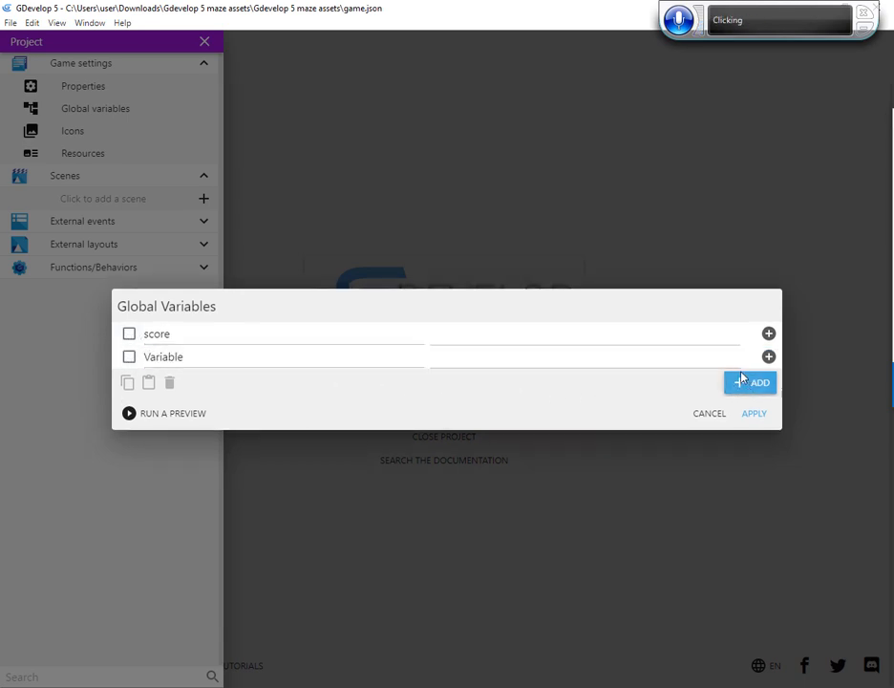
double_click(146, 361)
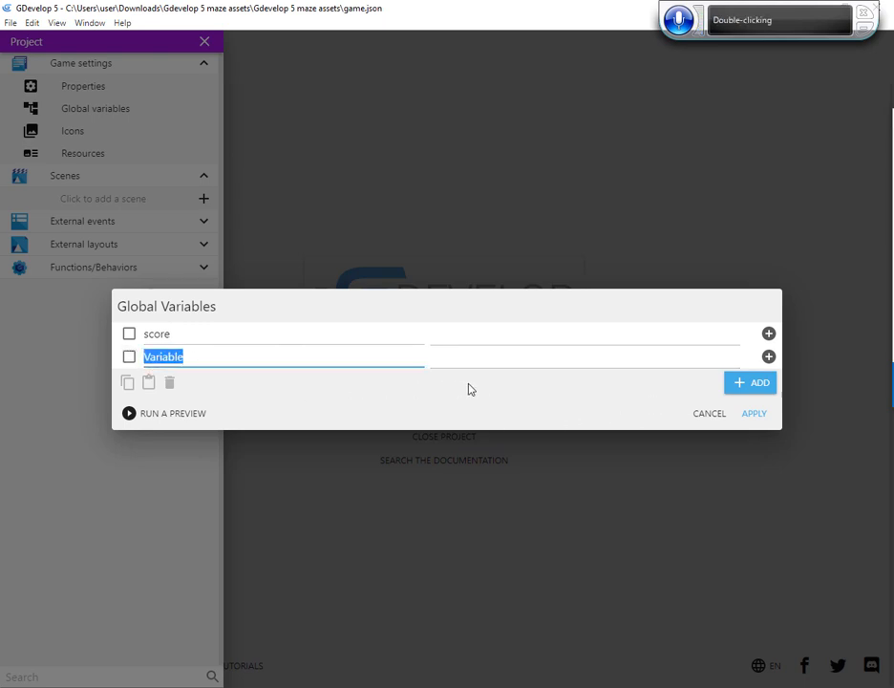
text(truo)
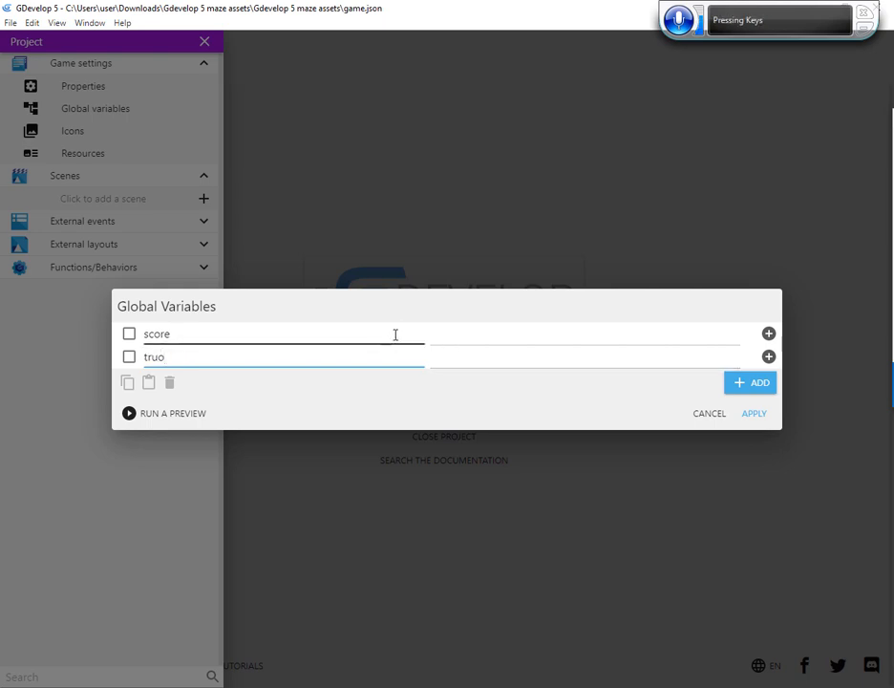
key(BackSpace)
text(e)
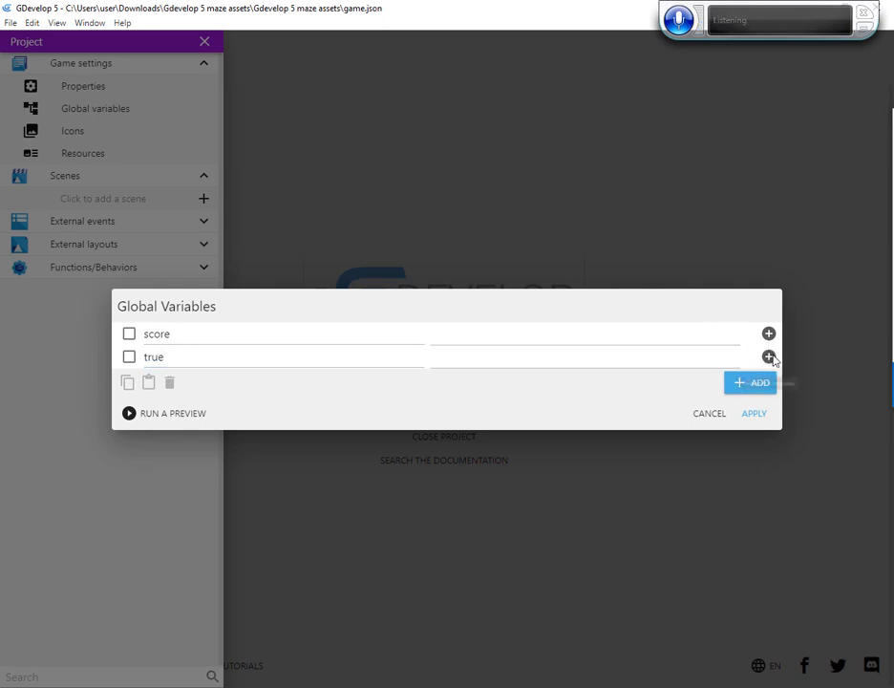
click(651, 363)
Add a third global variable named false
click(750, 385)
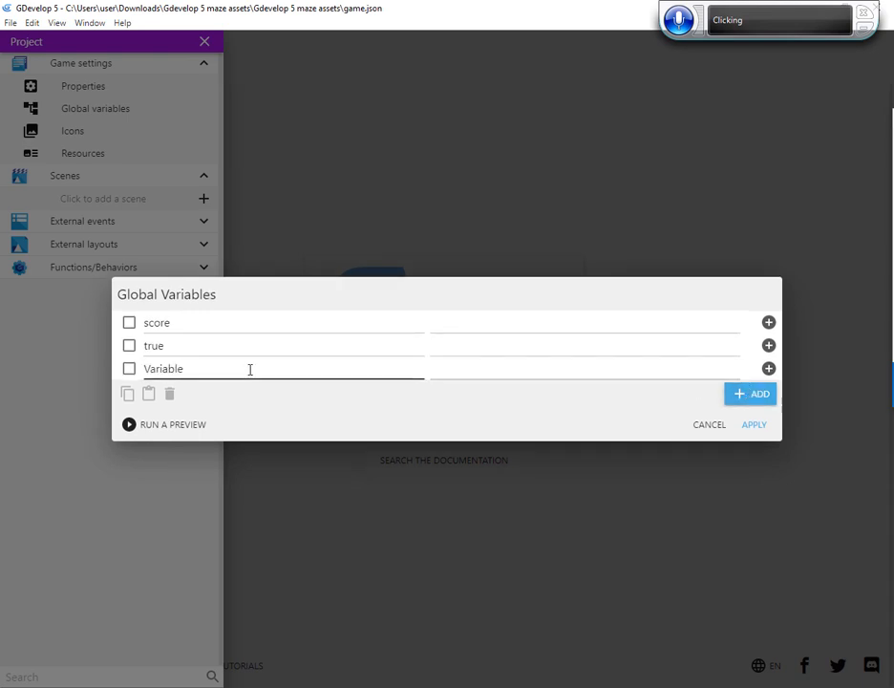
double_click(175, 367)
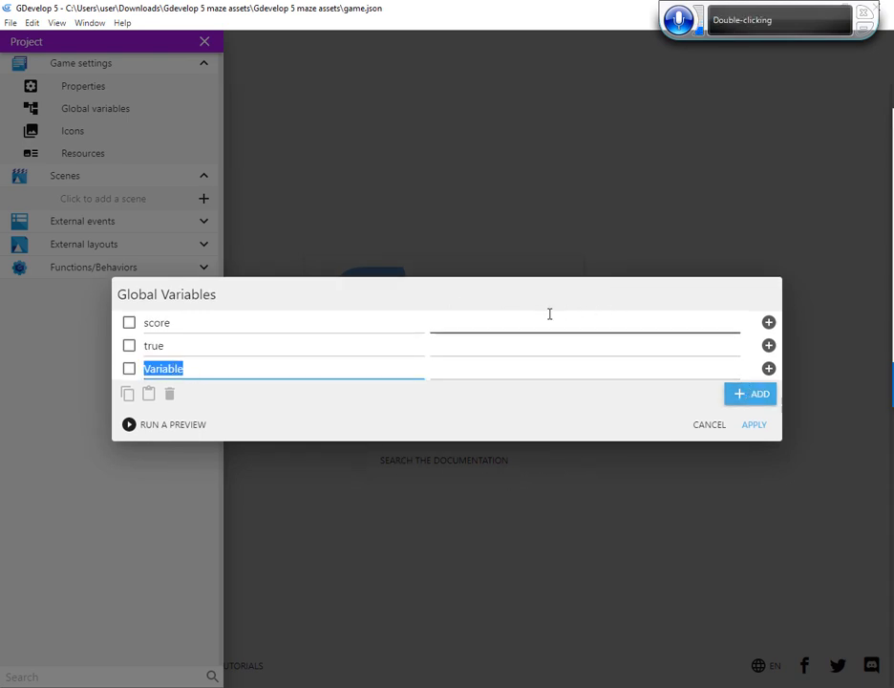
text(fale)
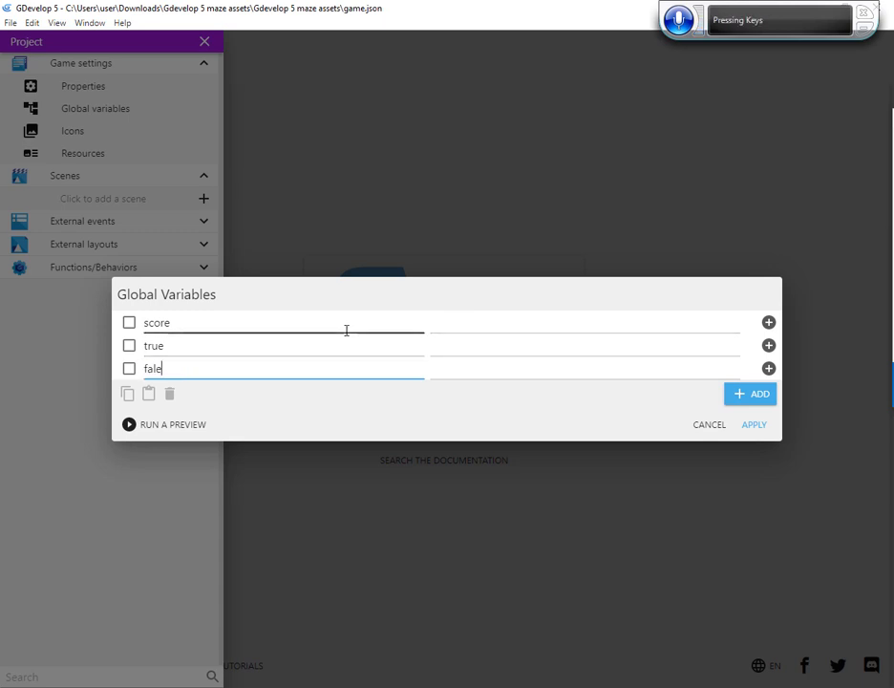
key(BackSpace)
text(se)
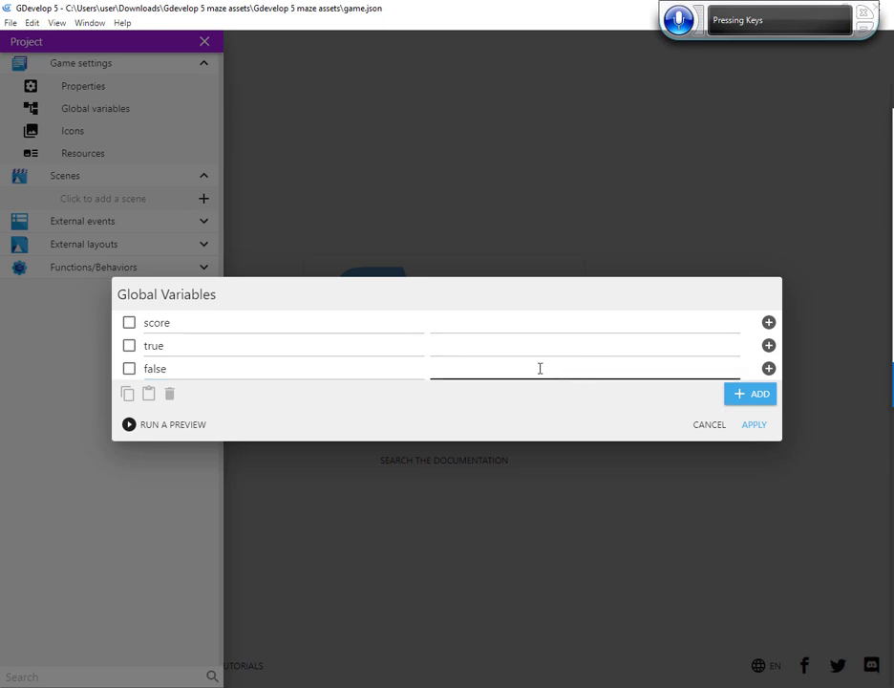
Set the global variables score to 0, true to 1 and false to 0, and apply them
click(453, 319)
text(0)
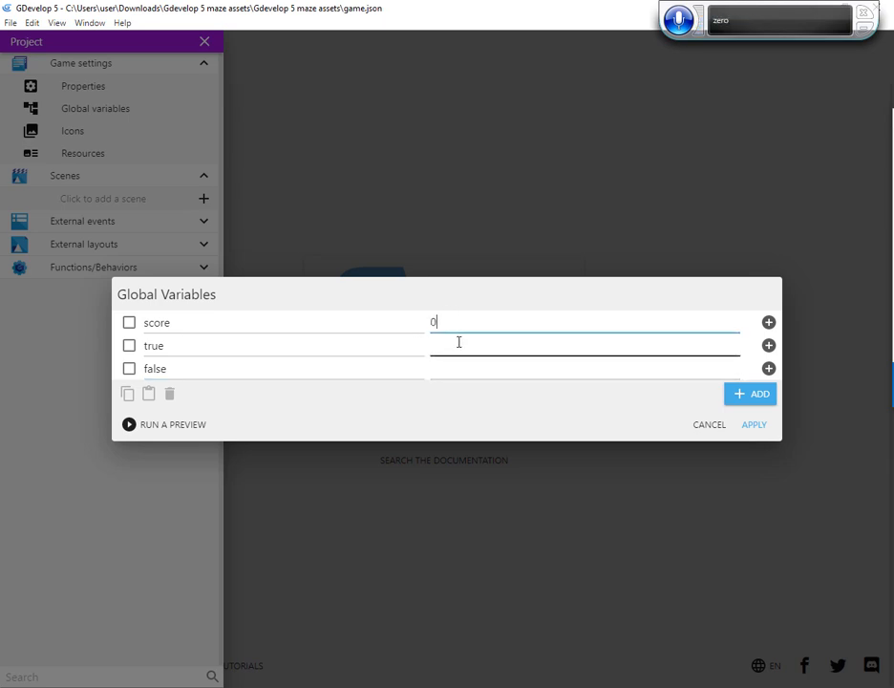
click(459, 342)
text(1)
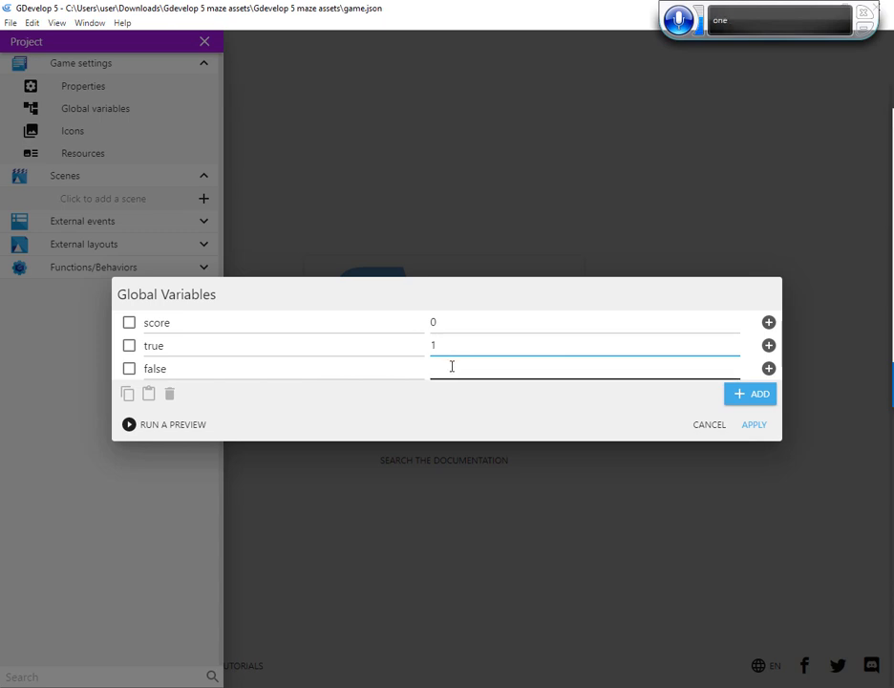
click(451, 367)
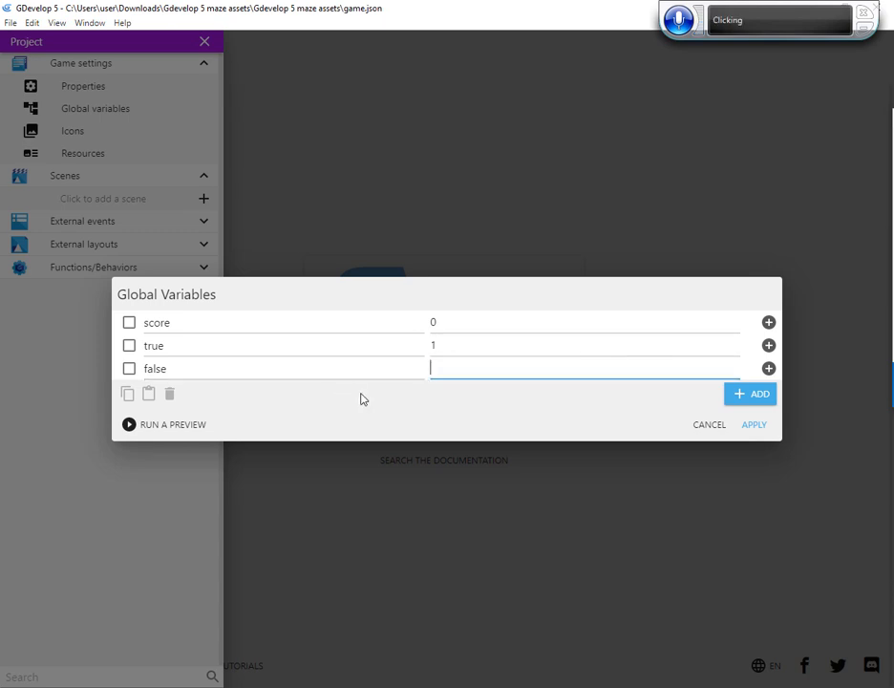
text(0)
click(755, 424)
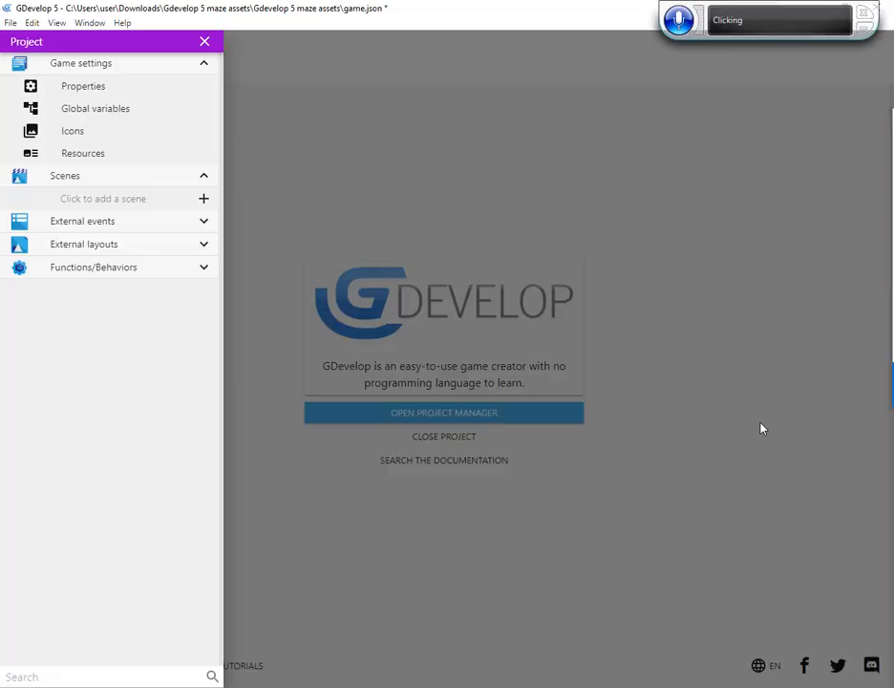
Set the game resolution to 640 wide by 480 high in the project properties and apply it
click(97, 89)
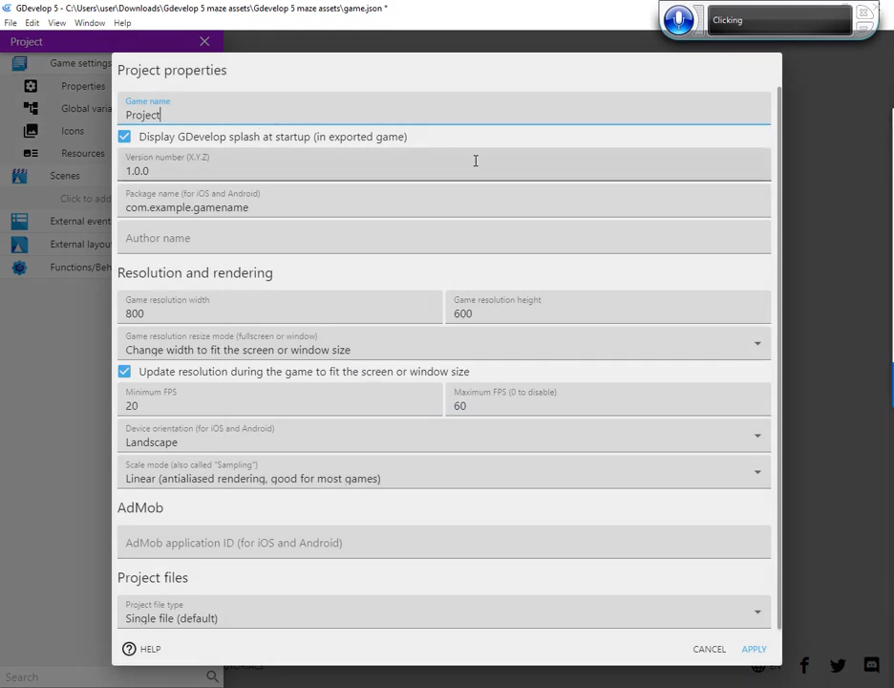
double_click(153, 313)
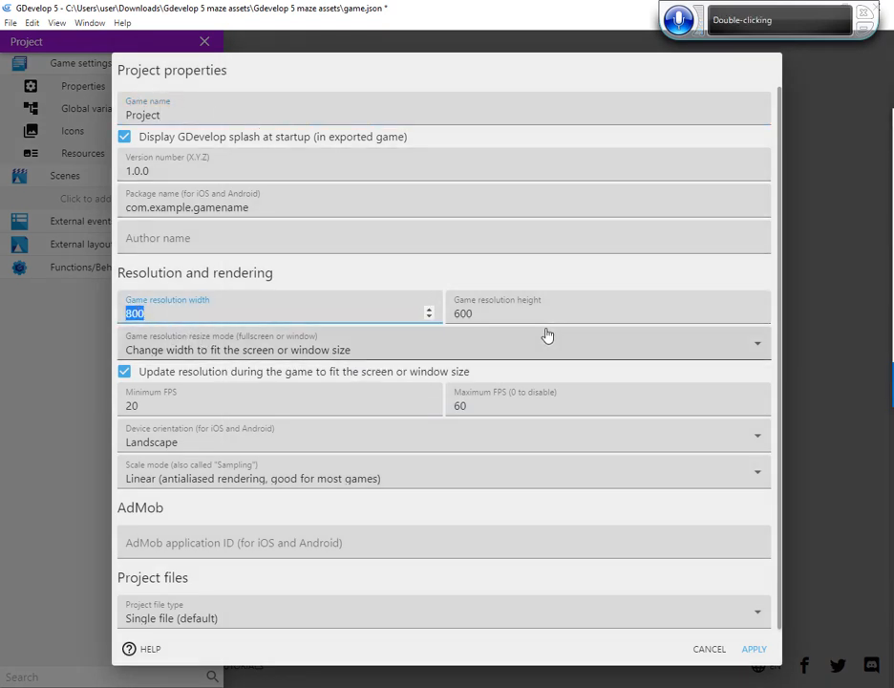
text(64)
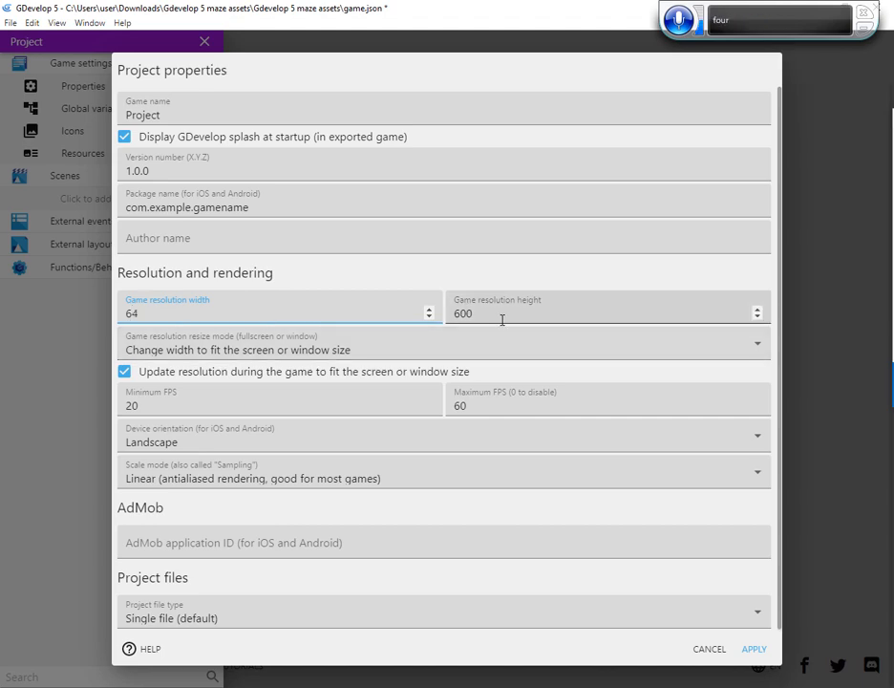
text(0)
double_click(462, 314)
text(4)
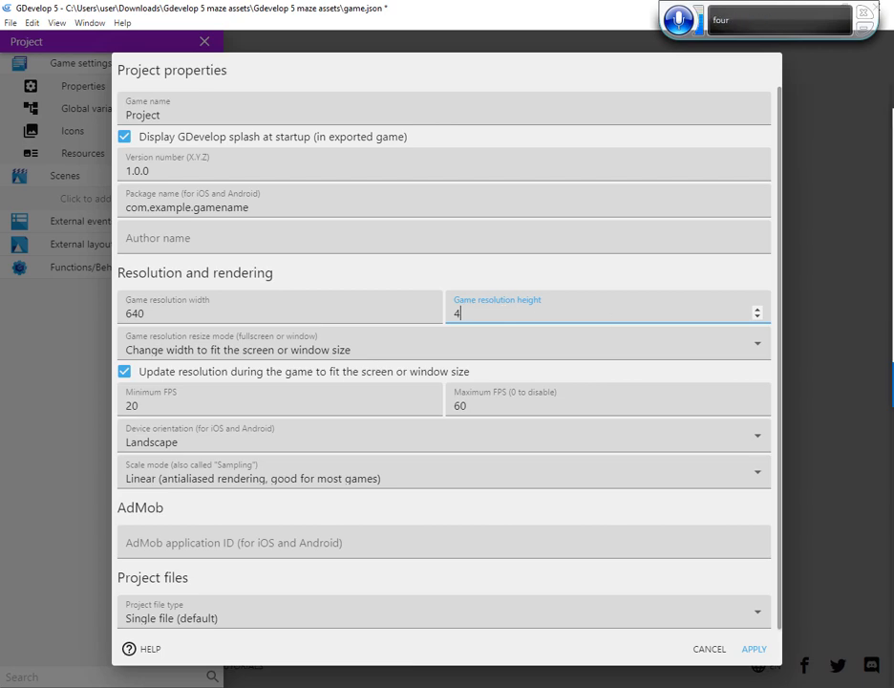
text(80)
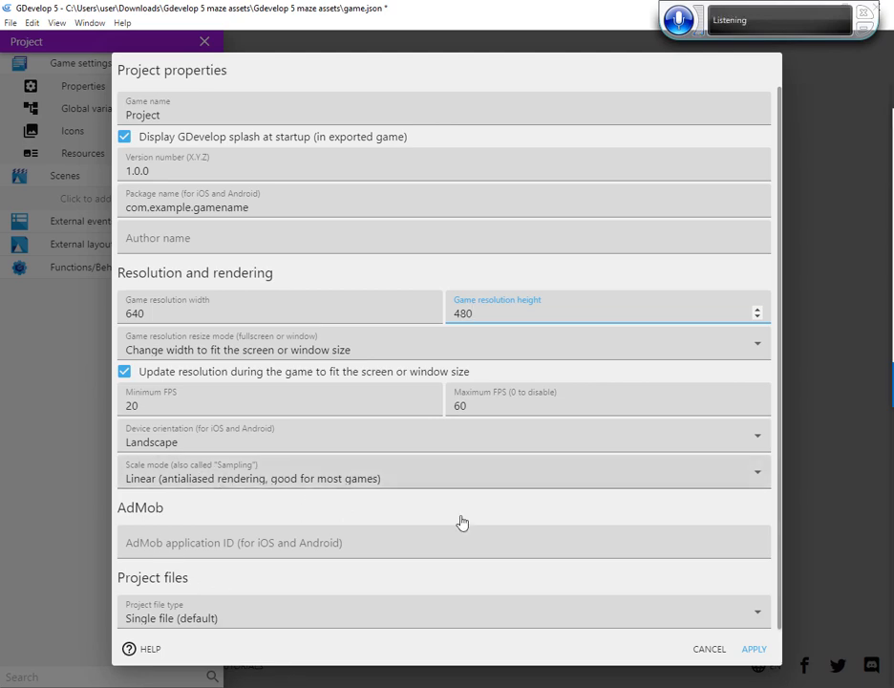
click(752, 650)
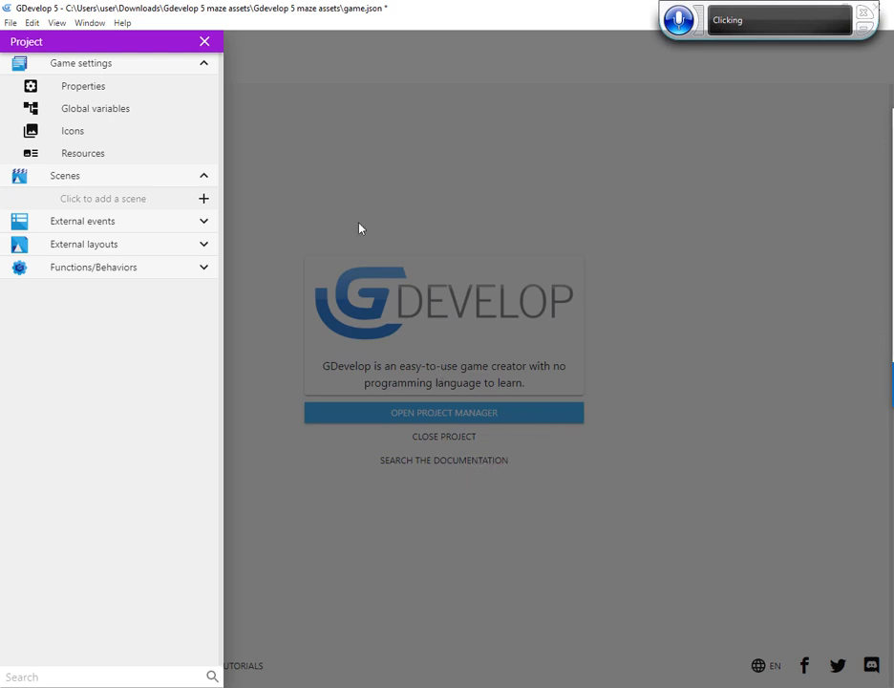
Add a new scene to the project and rename it title
click(203, 198)
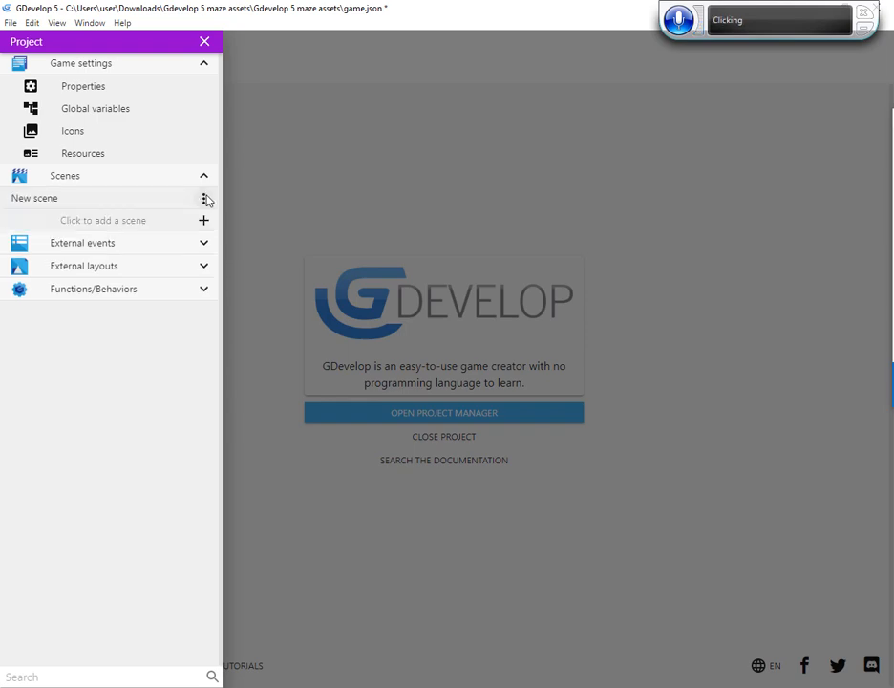
click(57, 201)
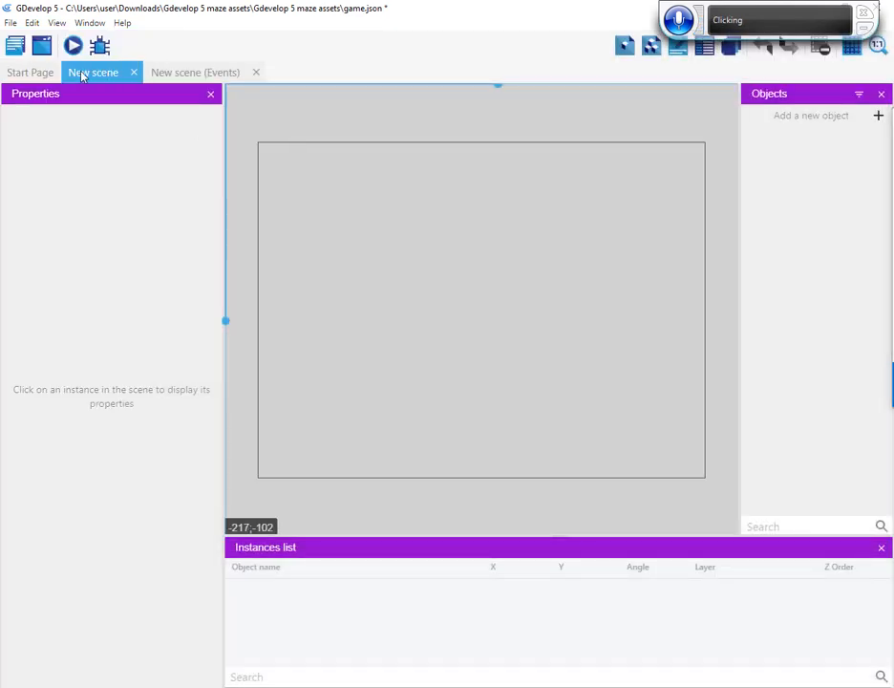
click(15, 46)
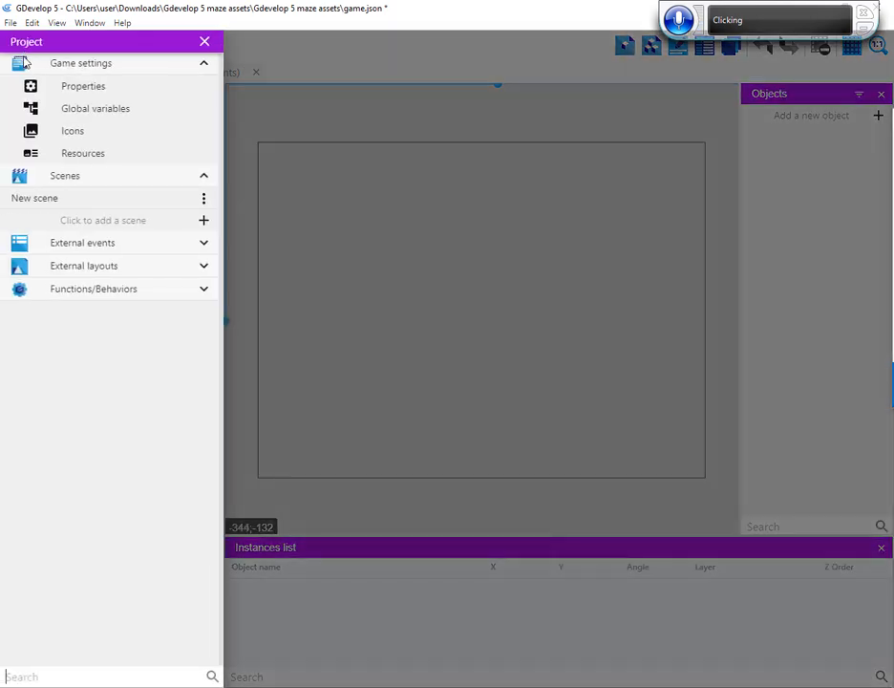
click(203, 198)
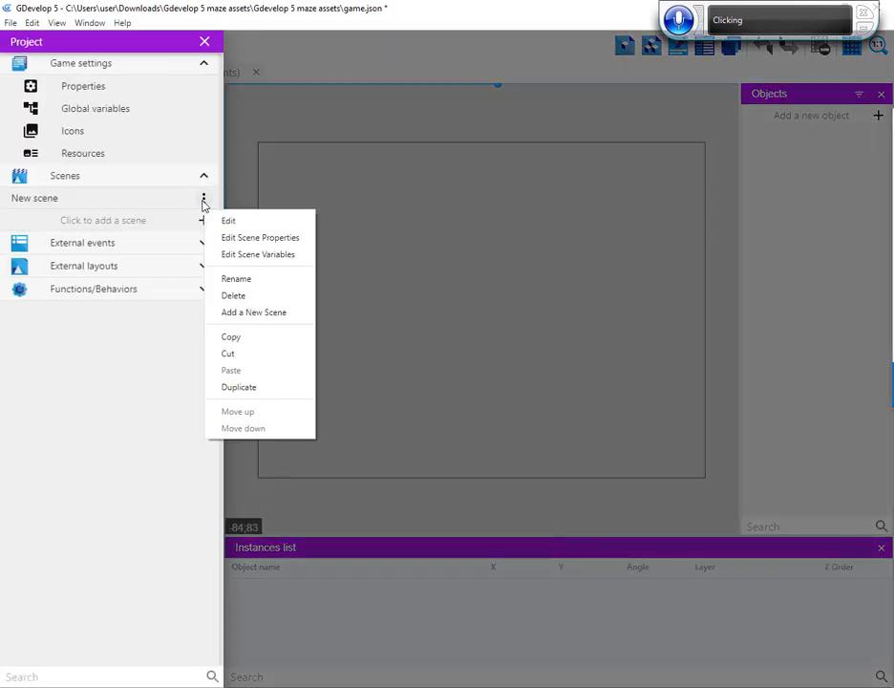
click(245, 280)
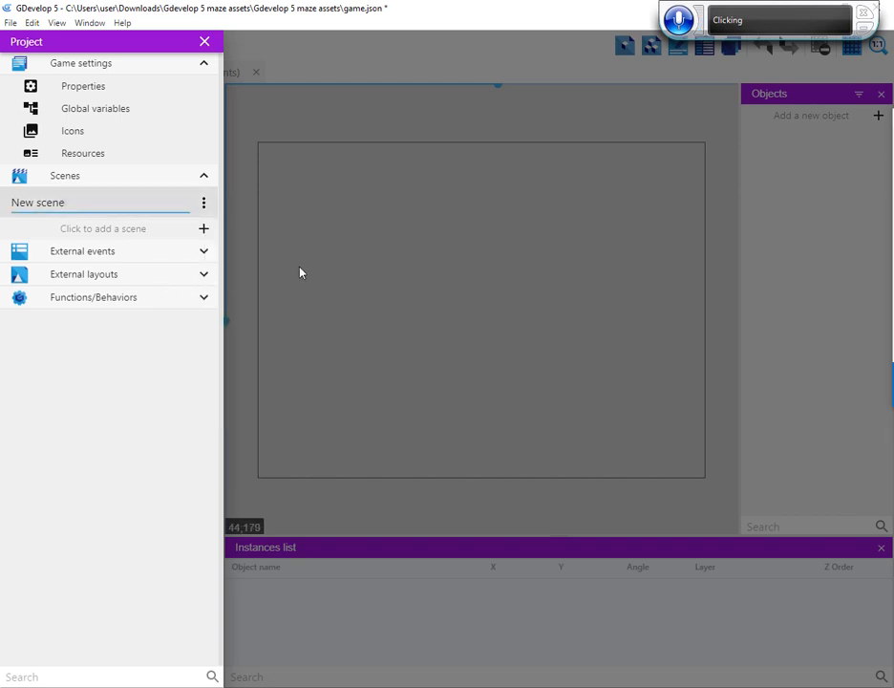
key(BackSpace)
key(BackSpace)
key(BackSpace)
key(BackSpace)
key(BackSpace)
key(BackSpace)
key(BackSpace)
key(BackSpace)
key(BackSpace)
key(BackSpace)
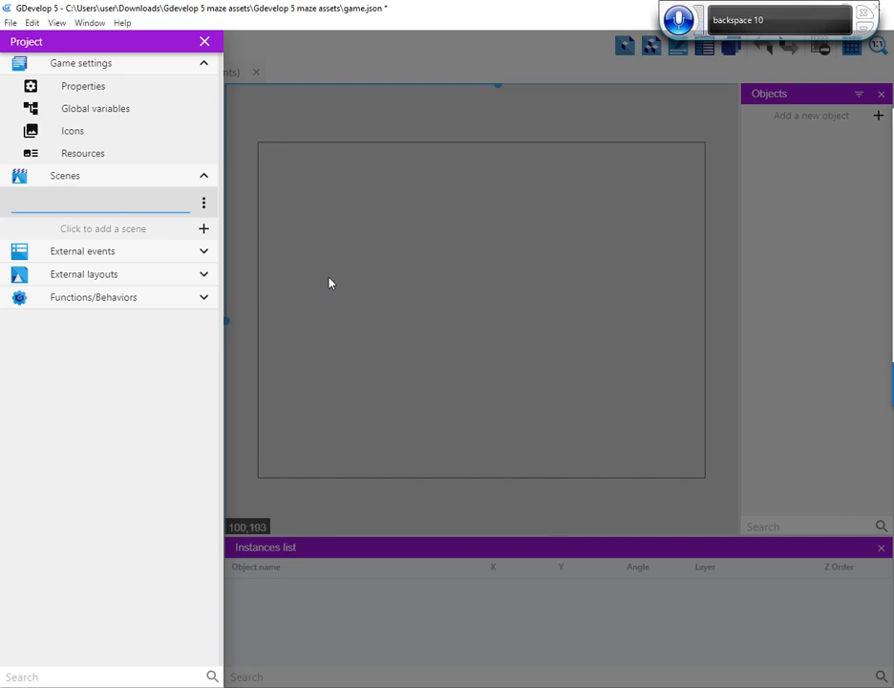
text(title)
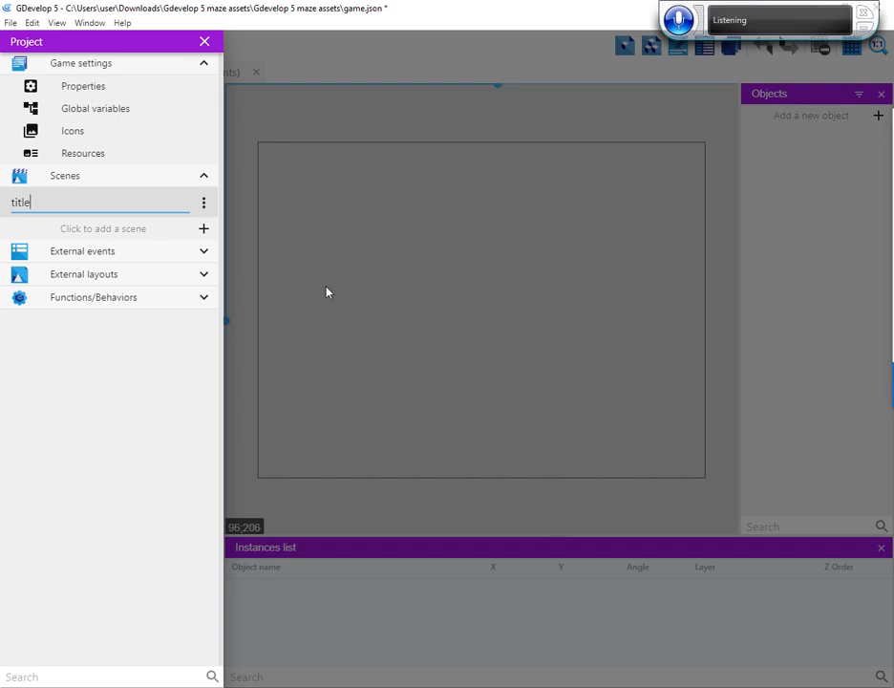
Review the title scene's properties, including the Stop music and sounds on startup option, and close them
click(205, 206)
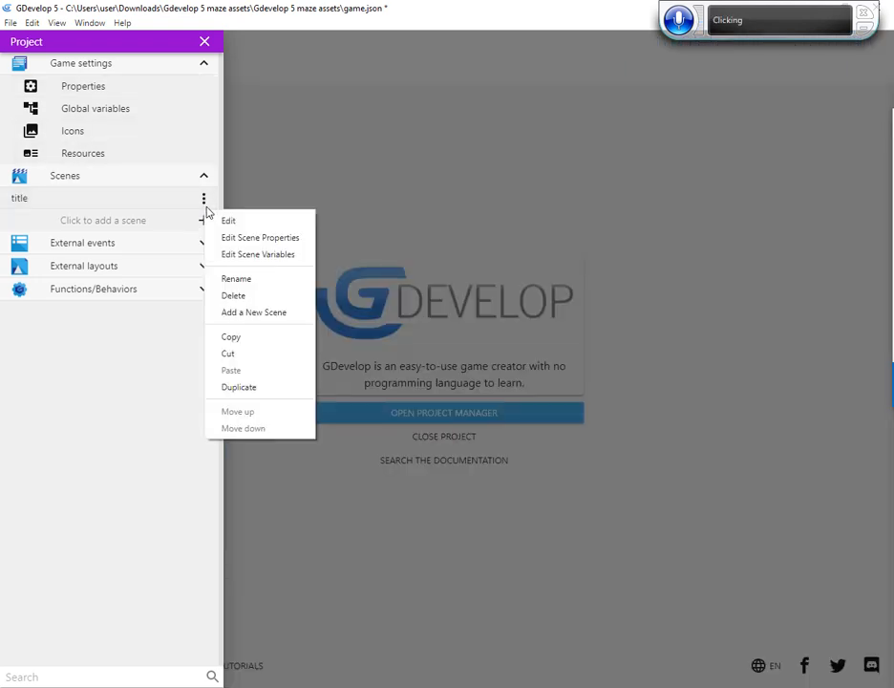
click(250, 239)
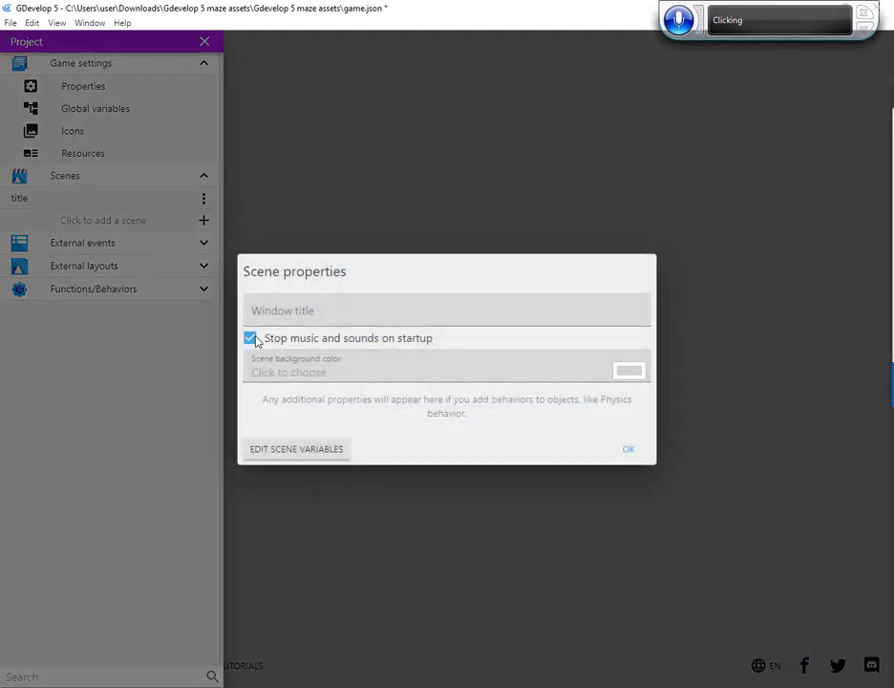
click(628, 451)
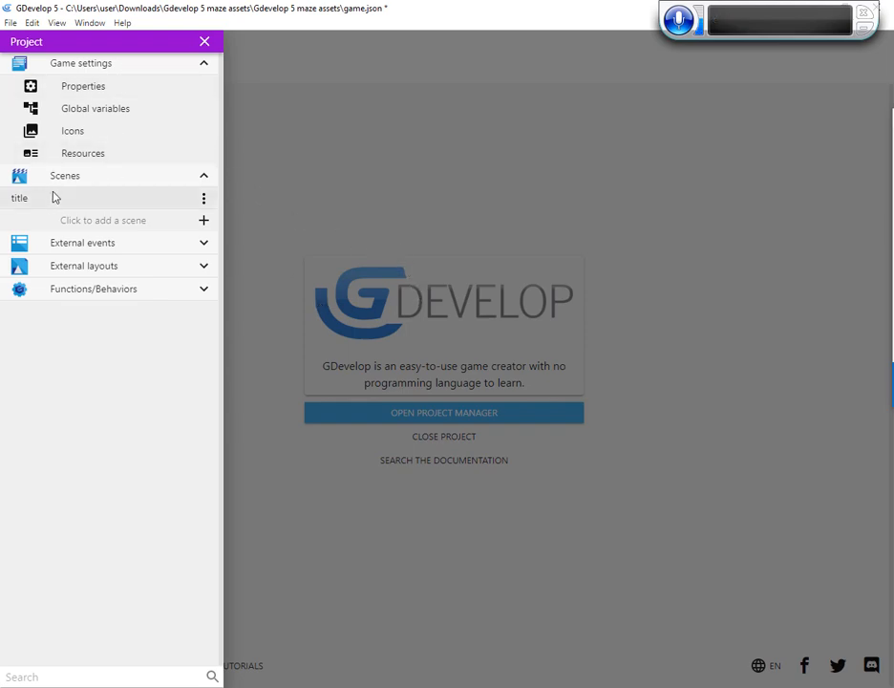
Open the title scene in the editor and apply a grid setup with 32 by 32 pixel cells and zero offsets
double_click(16, 199)
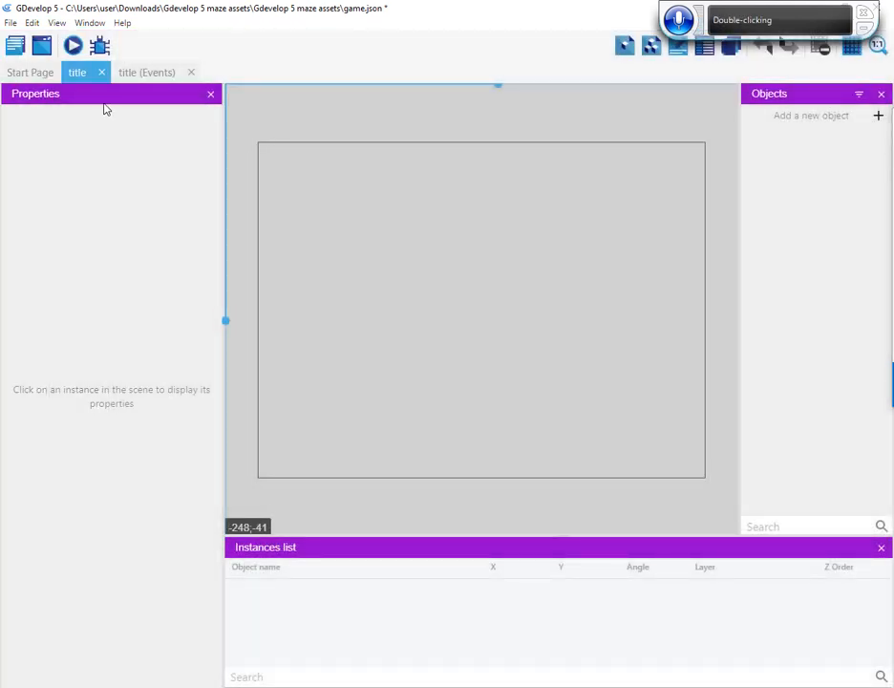
click(853, 47)
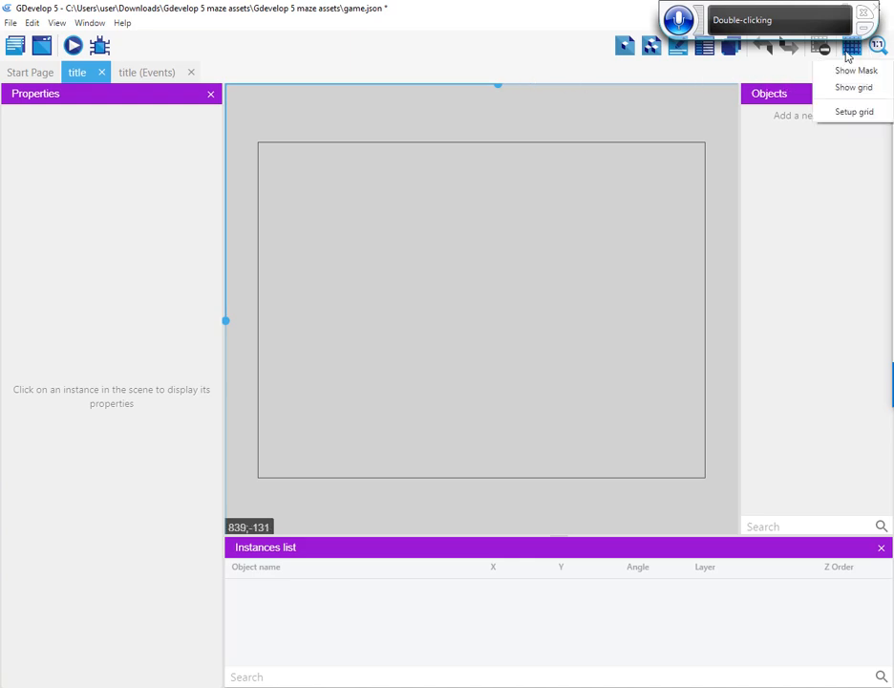
click(852, 112)
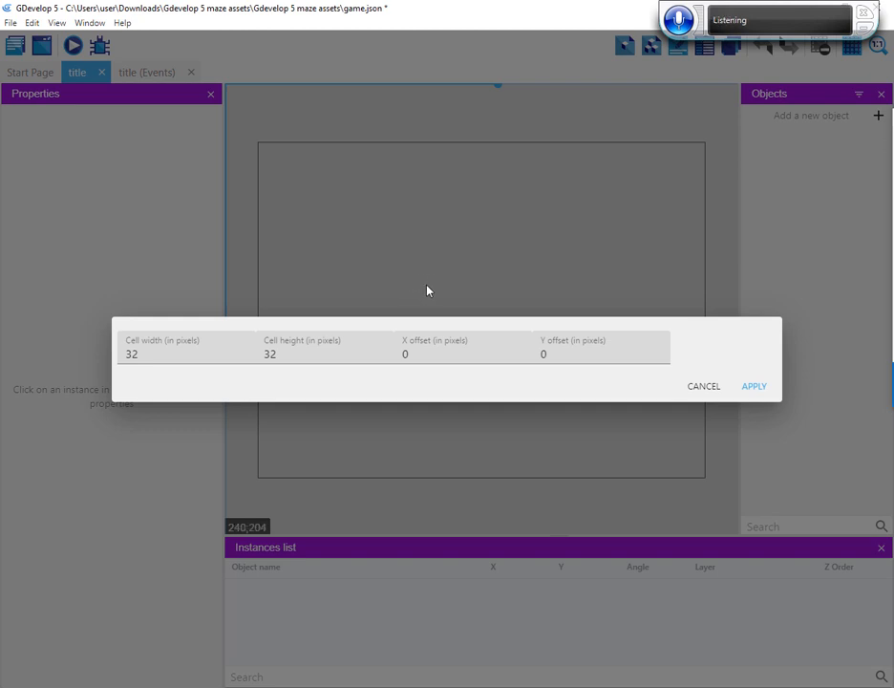
click(754, 387)
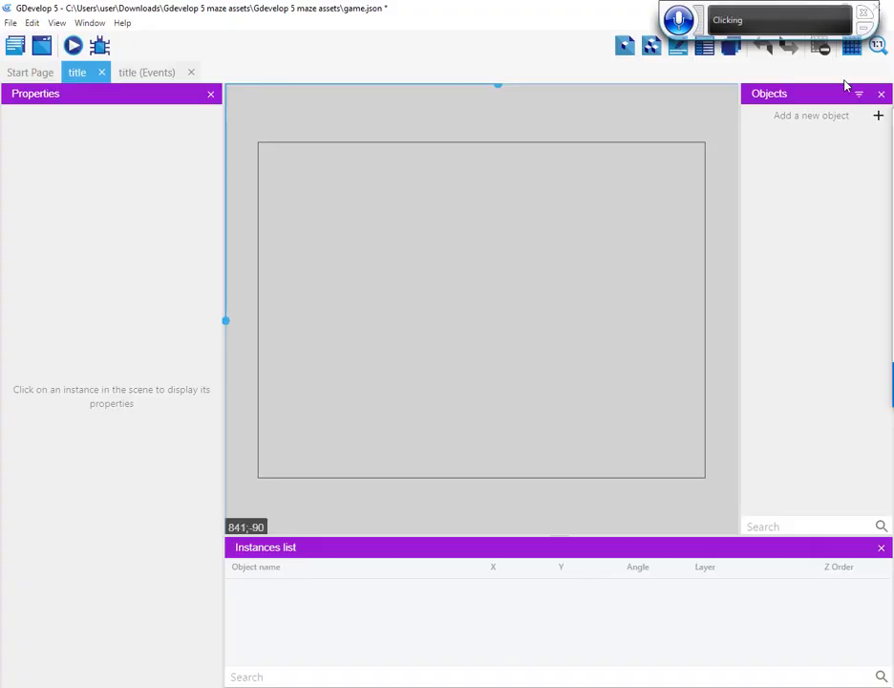
Add a Tiled Sprite object to the title scene and name it background
click(878, 117)
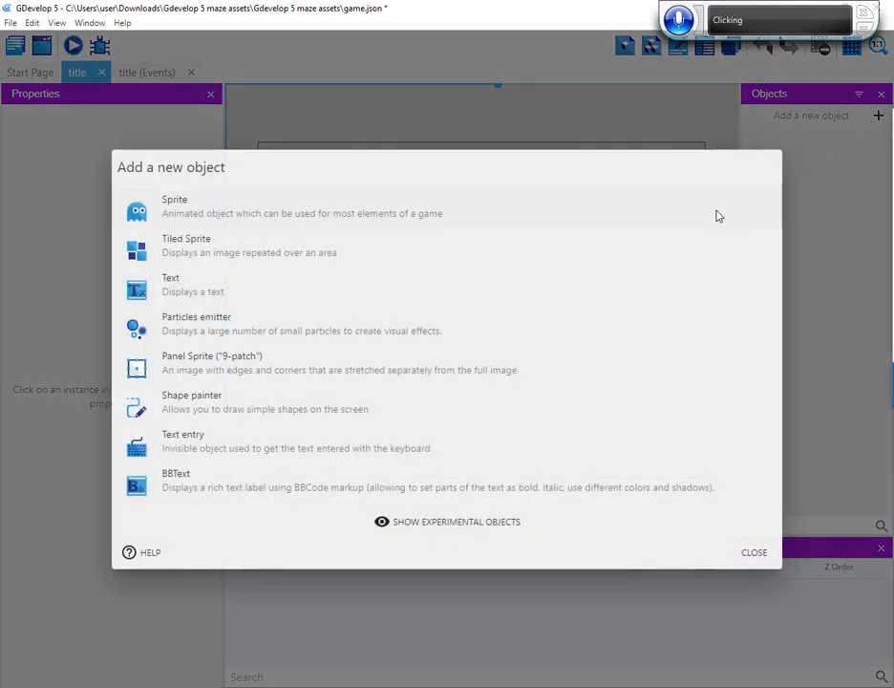
click(243, 250)
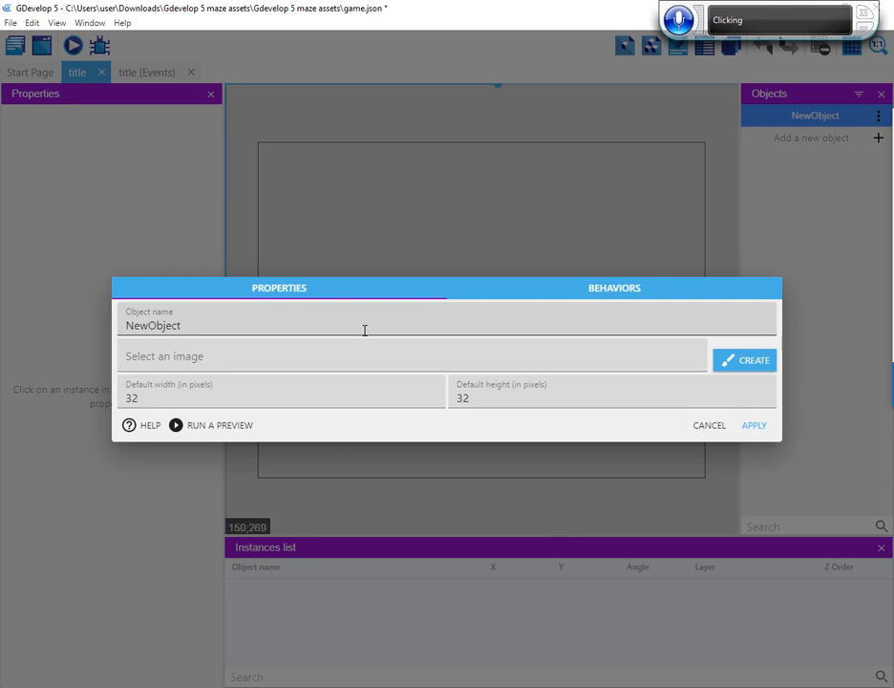
double_click(162, 325)
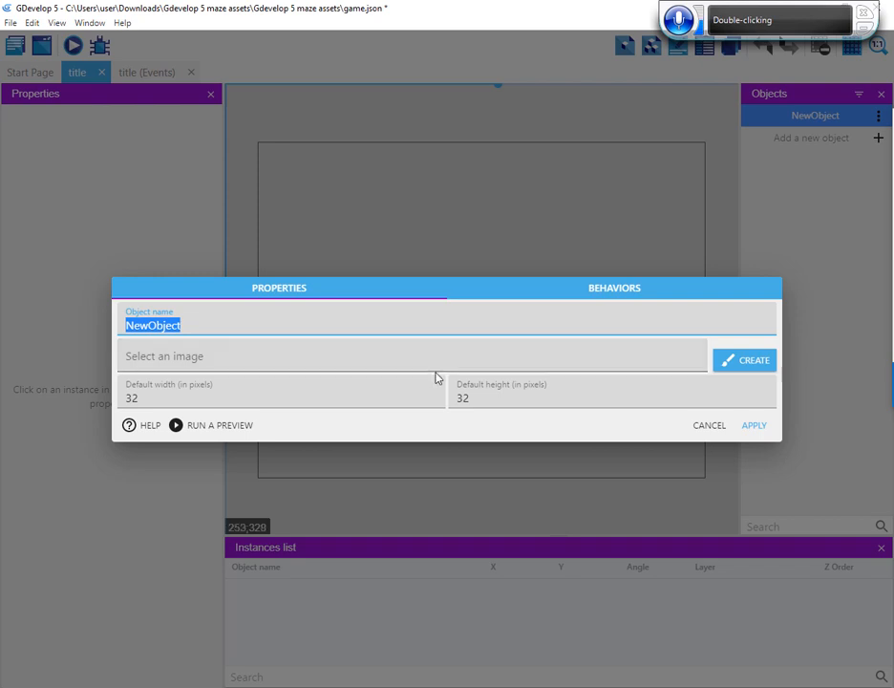
text(b)
click(279, 356)
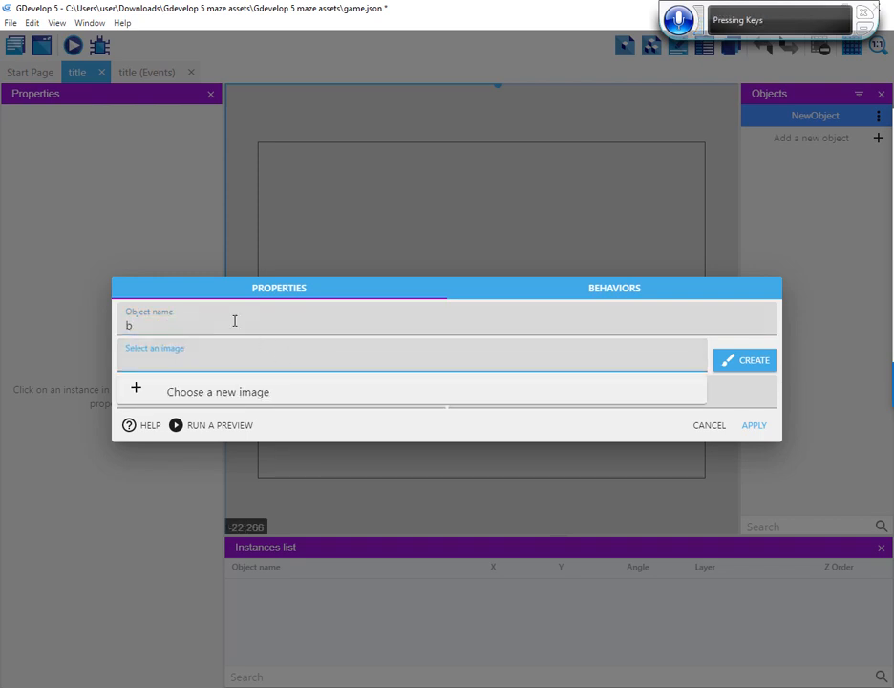
click(187, 321)
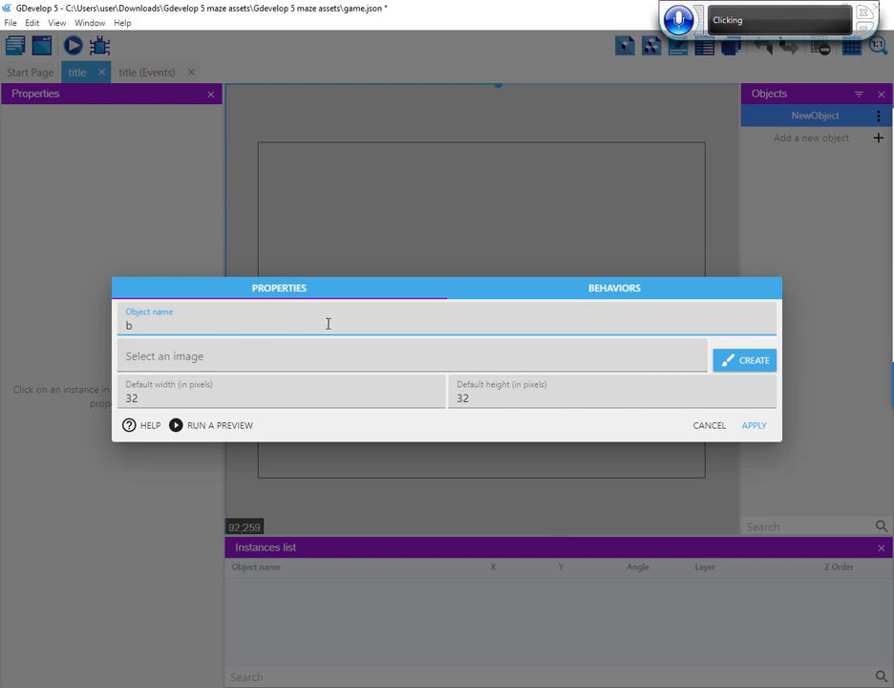
text(ack)
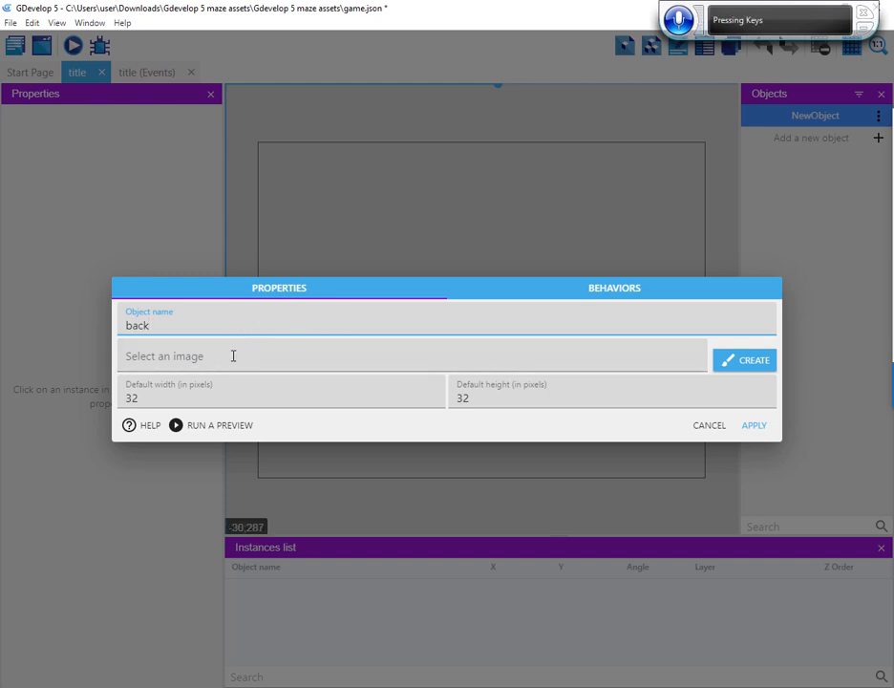
text(ground)
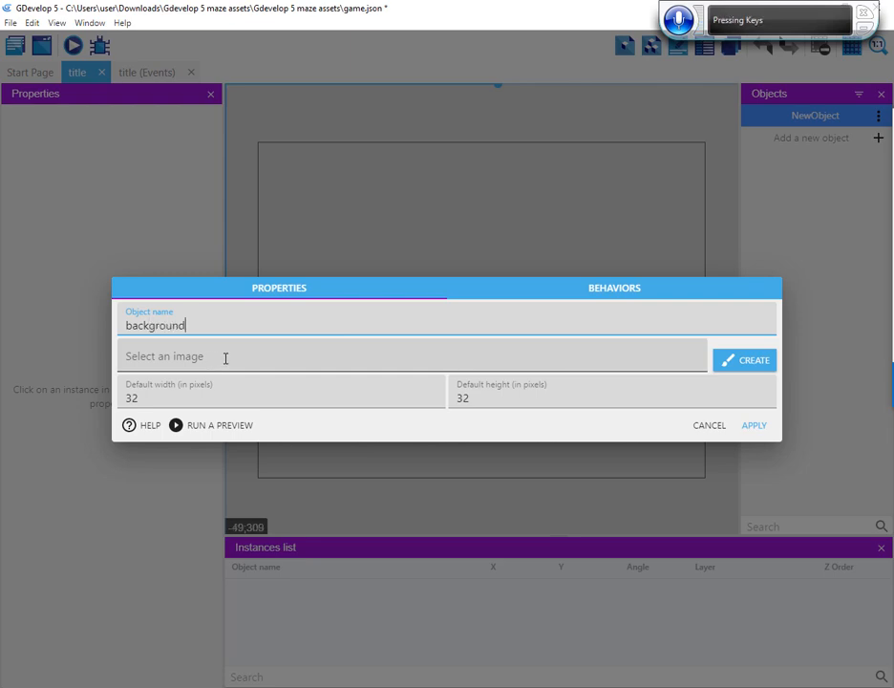
Assign background.png as the background object's image and apply the object settings
click(226, 357)
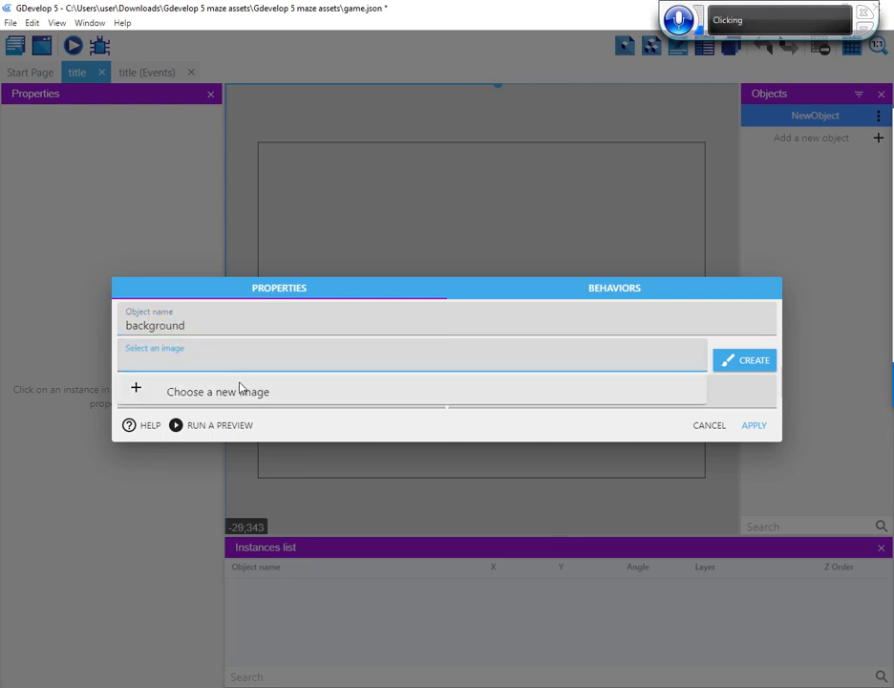
click(240, 390)
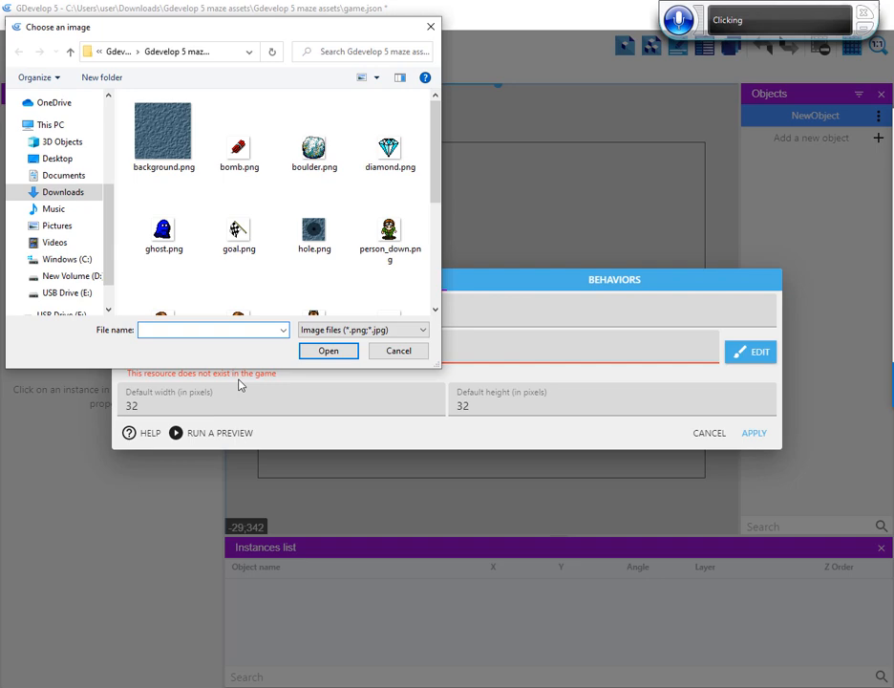
click(157, 139)
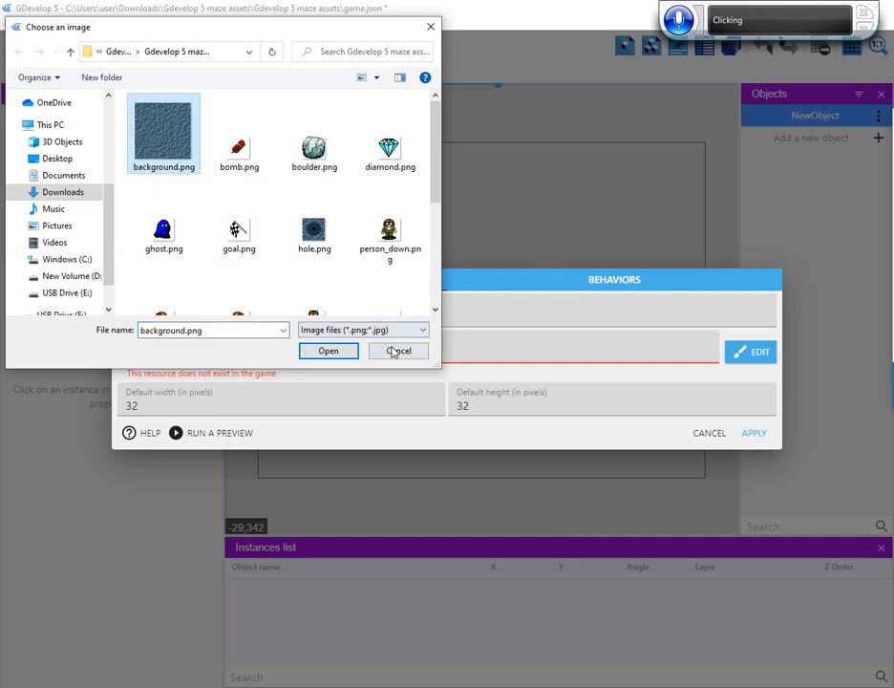
click(323, 353)
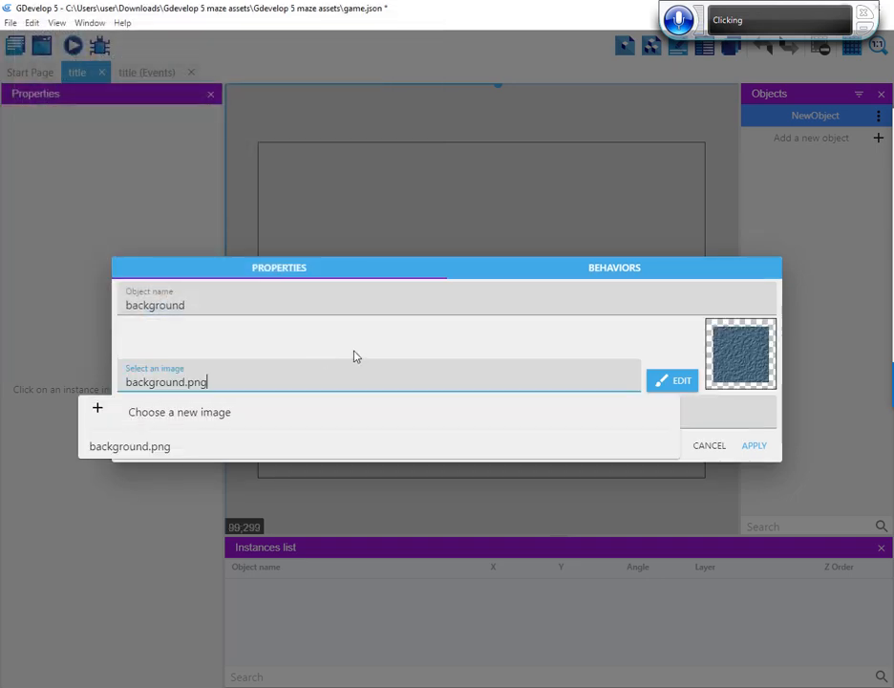
click(616, 345)
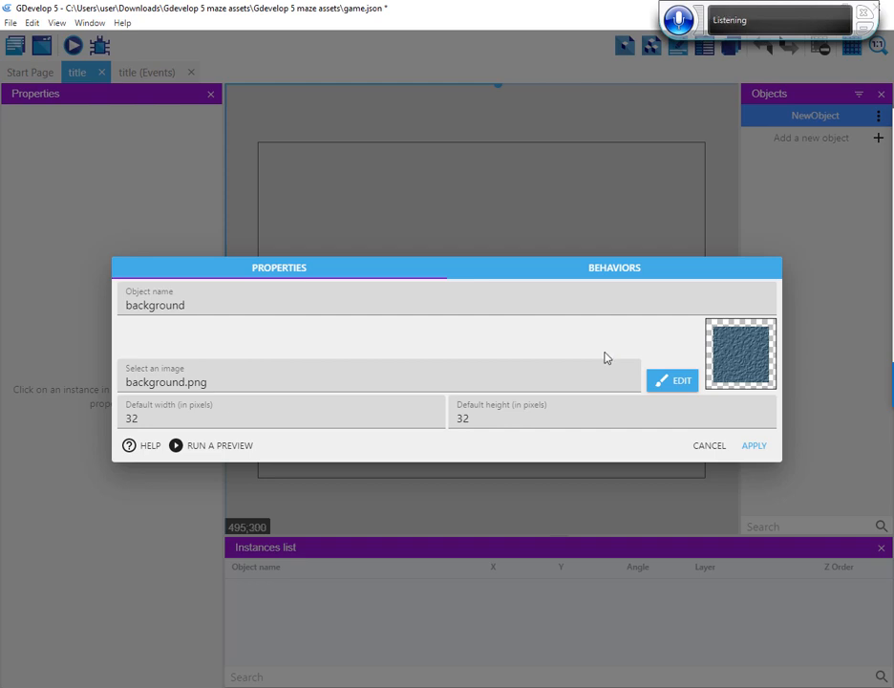
click(752, 446)
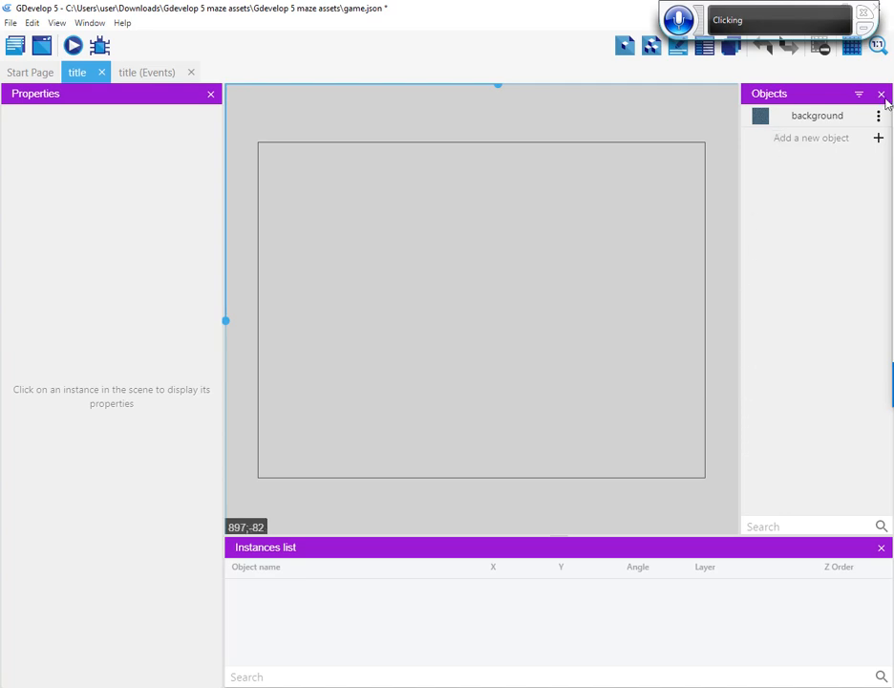
Add another Tiled Sprite object to the title scene and name it wall
click(878, 139)
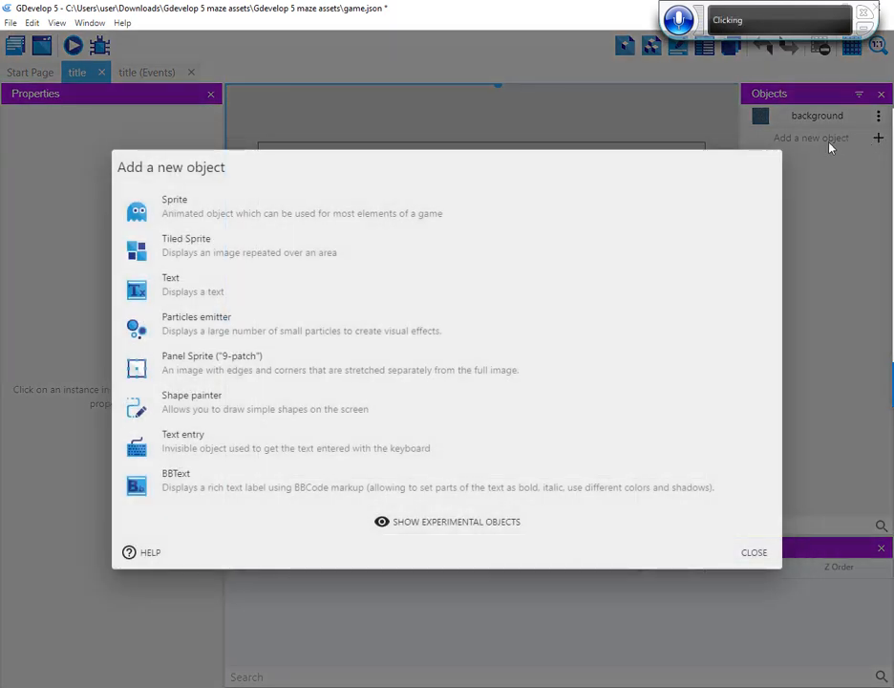
click(483, 251)
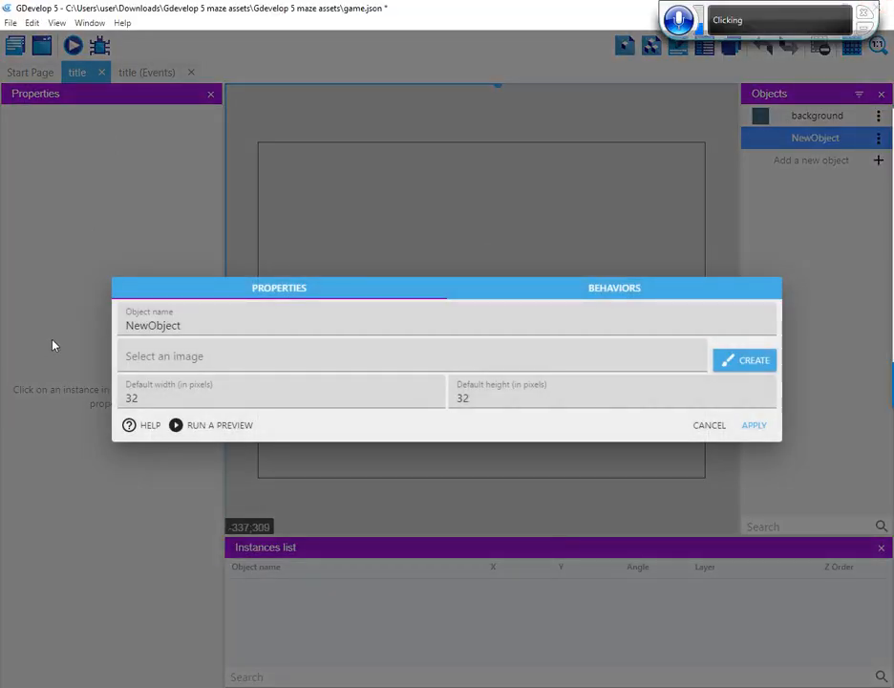
double_click(166, 326)
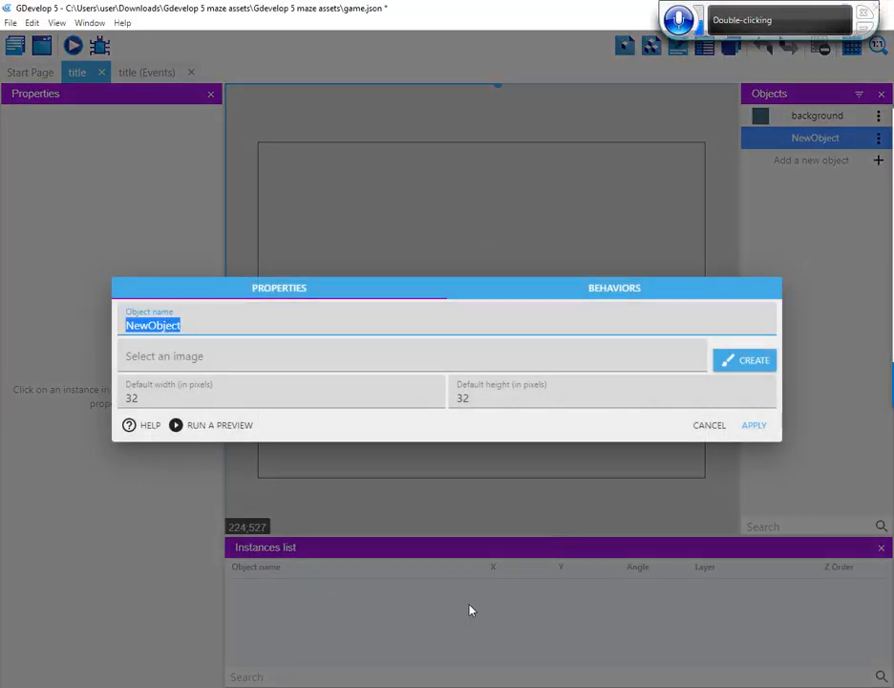
text(wal)
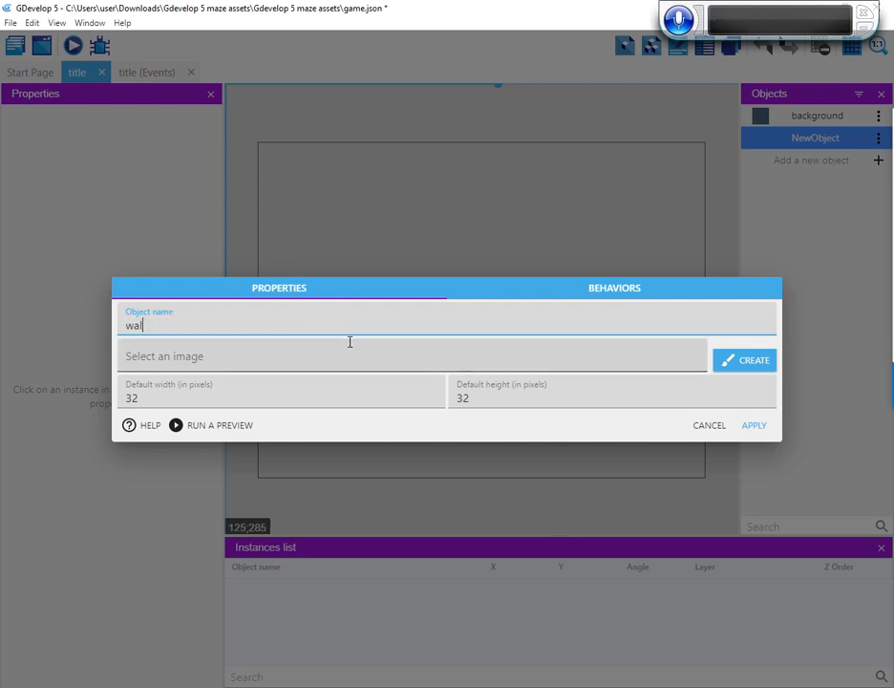
text(l)
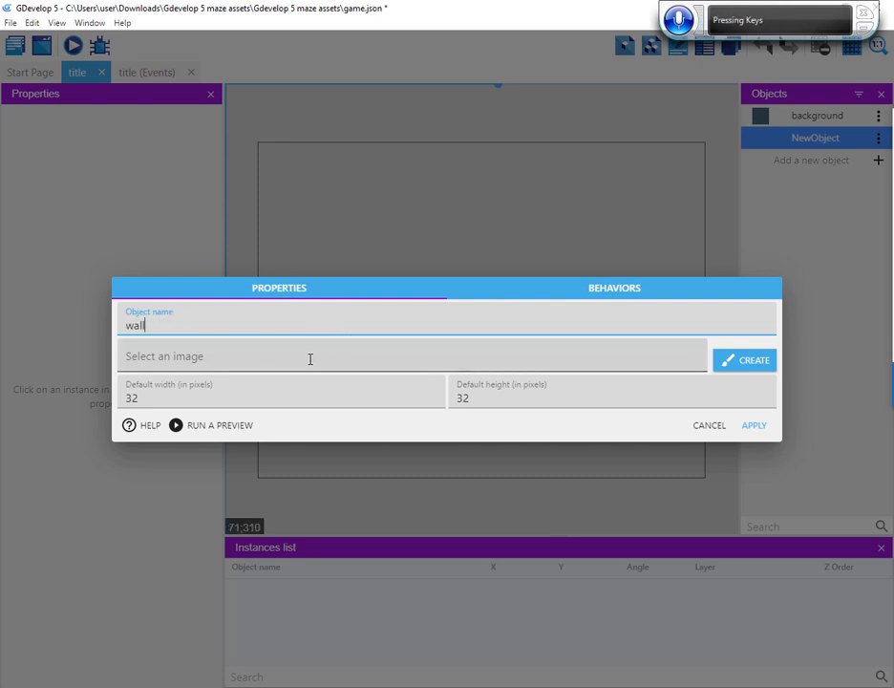
Assign wall.png as the wall object's image and apply the object settings
click(221, 357)
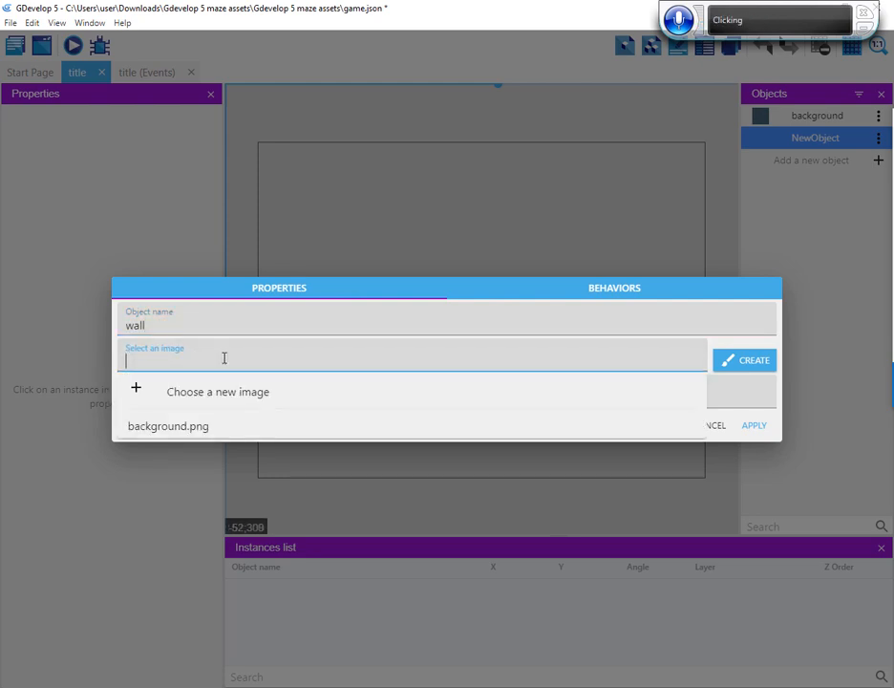
click(207, 393)
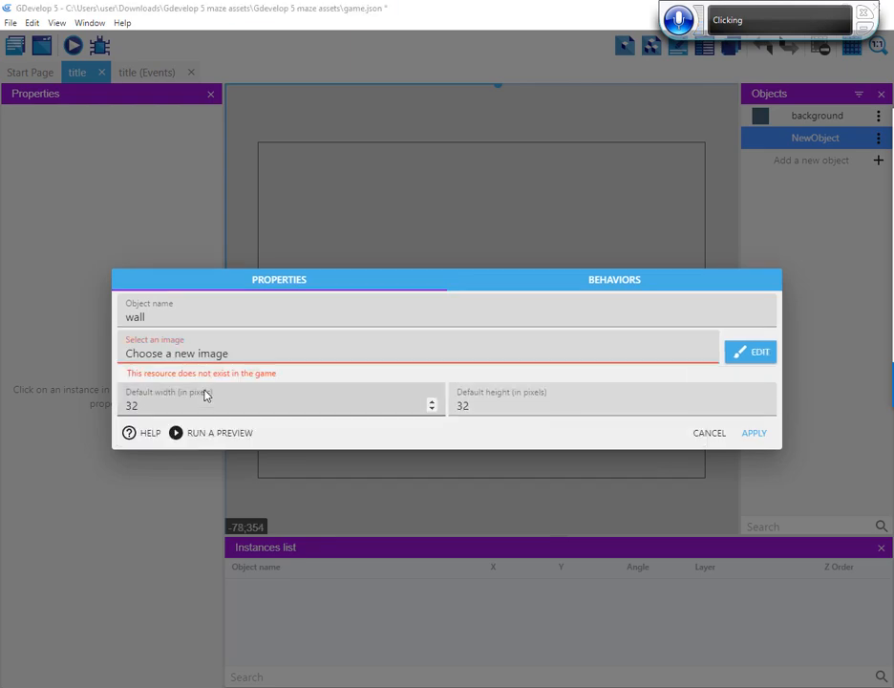
click(438, 274)
click(438, 275)
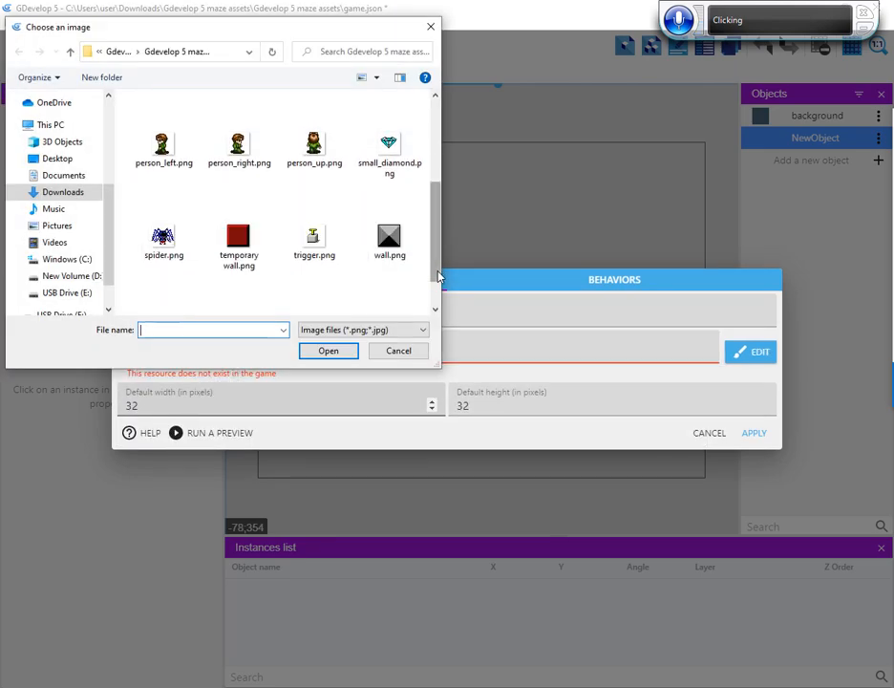
click(389, 241)
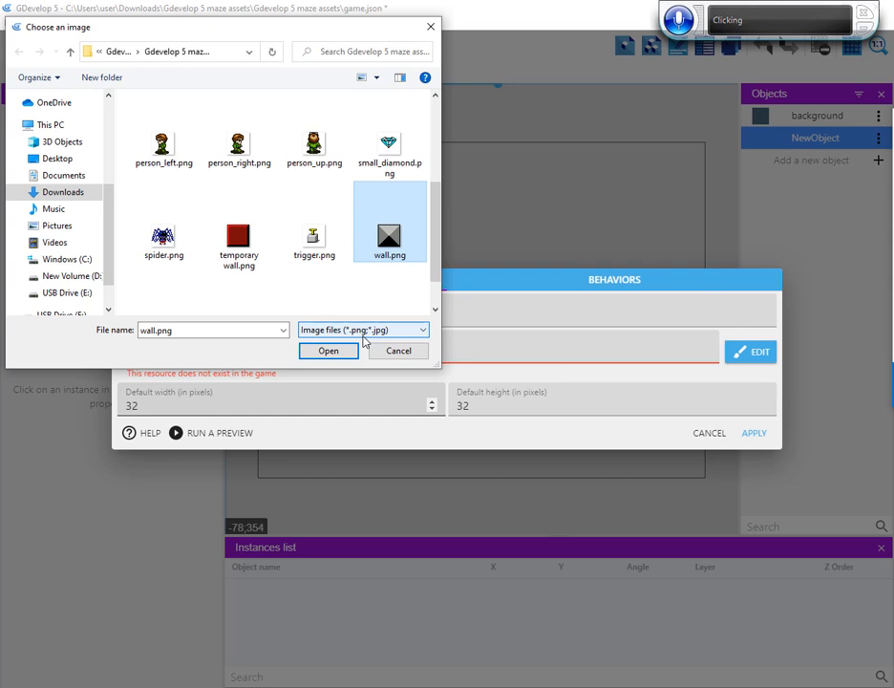
click(328, 351)
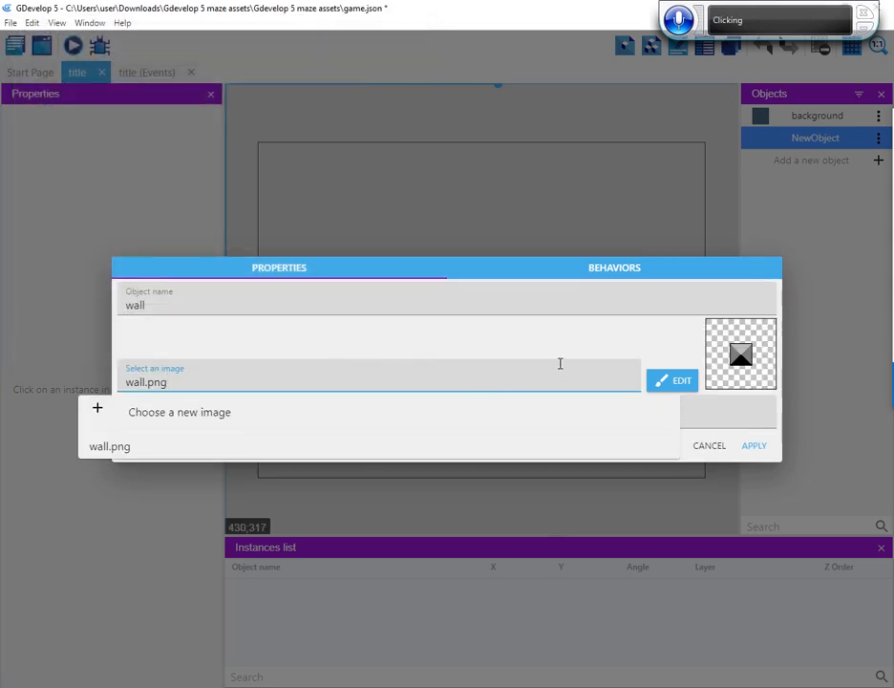
click(470, 340)
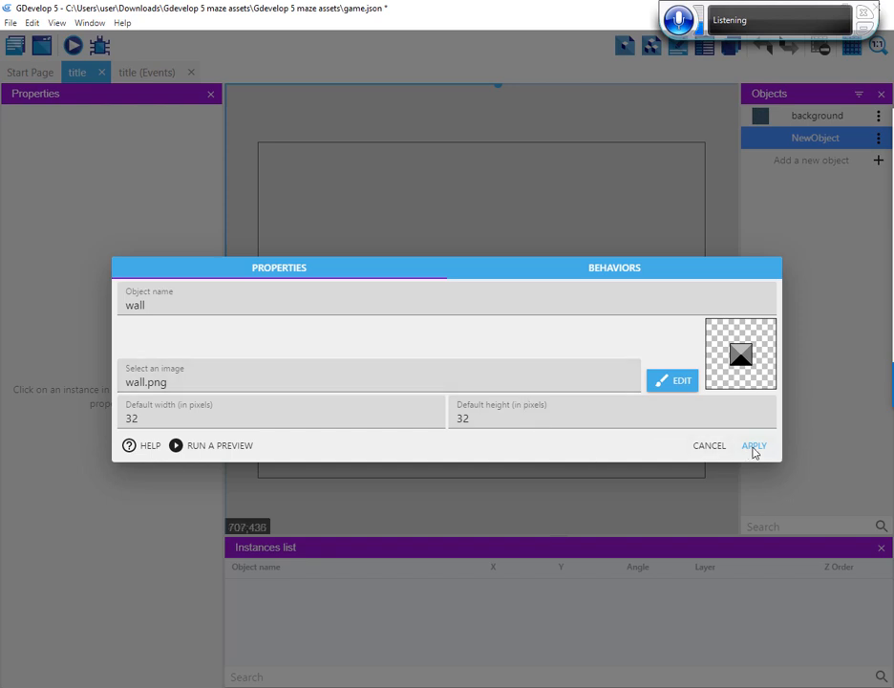
click(754, 447)
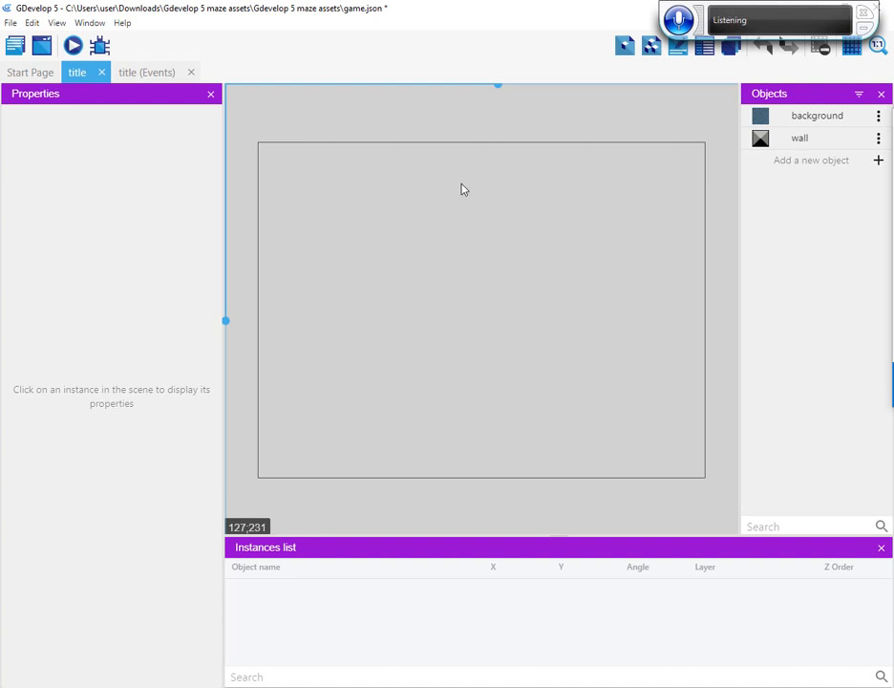
Add a Sprite object to the title scene and name it tempwall
click(878, 161)
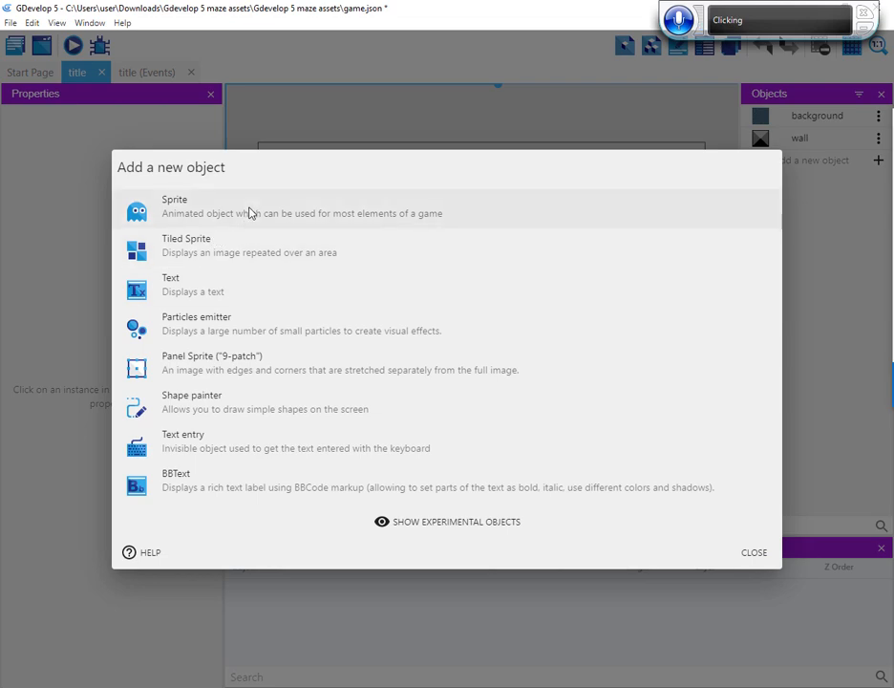
click(249, 212)
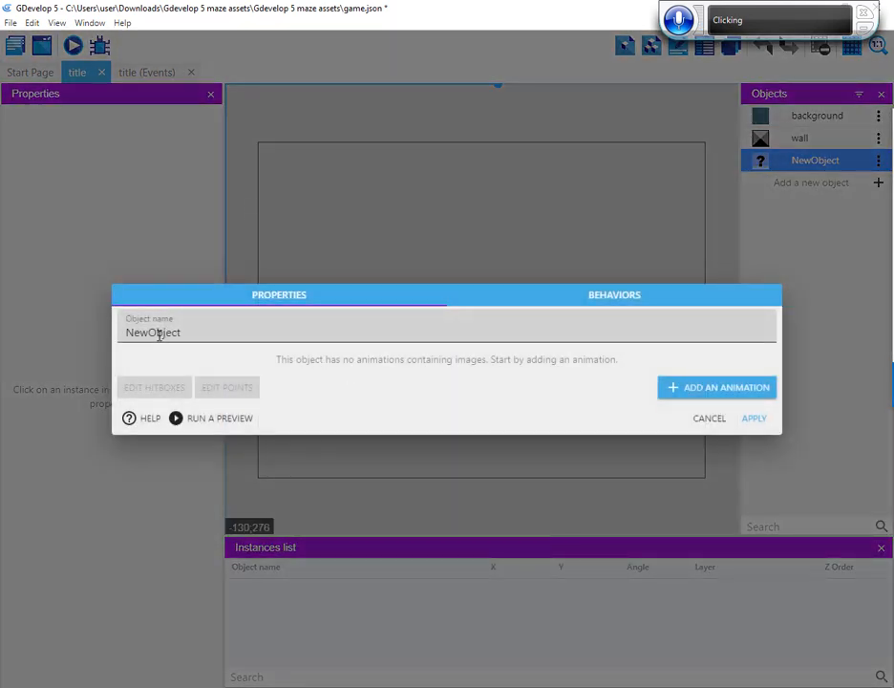
double_click(150, 336)
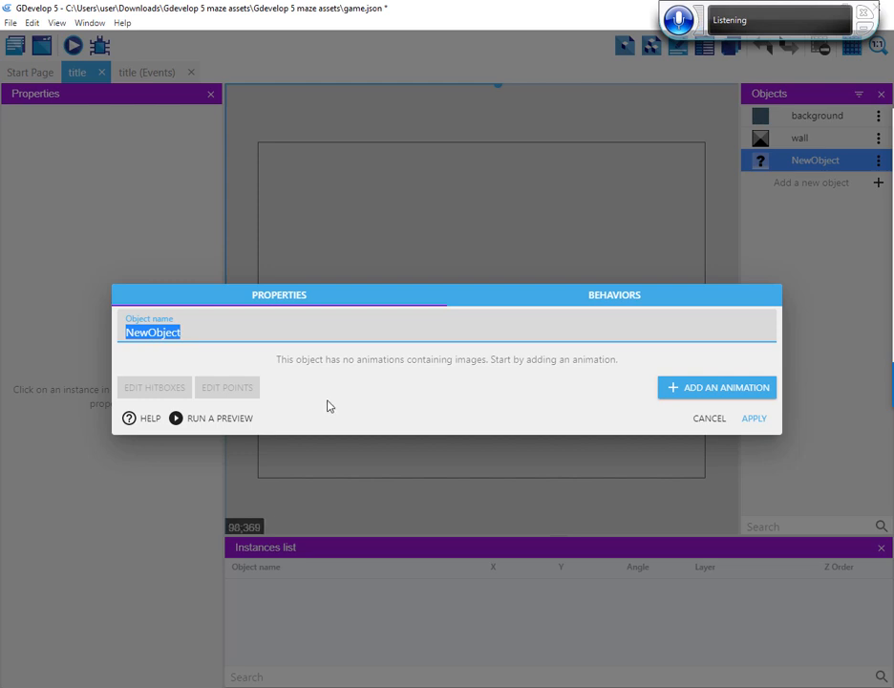
text(temp)
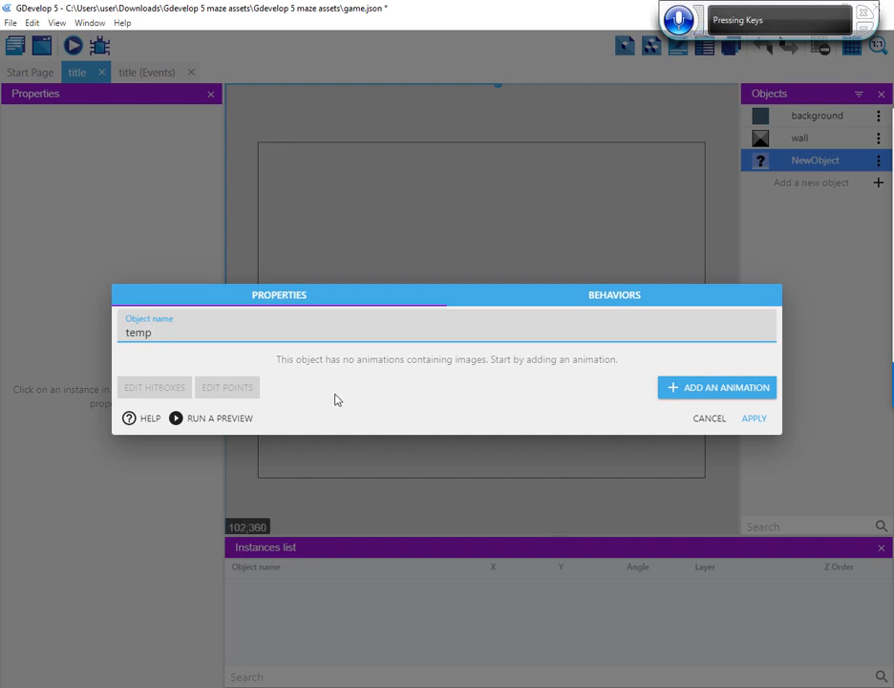
text(wall)
Add an animation with the image temporary wall.png to the tempwall sprite and apply it
click(678, 388)
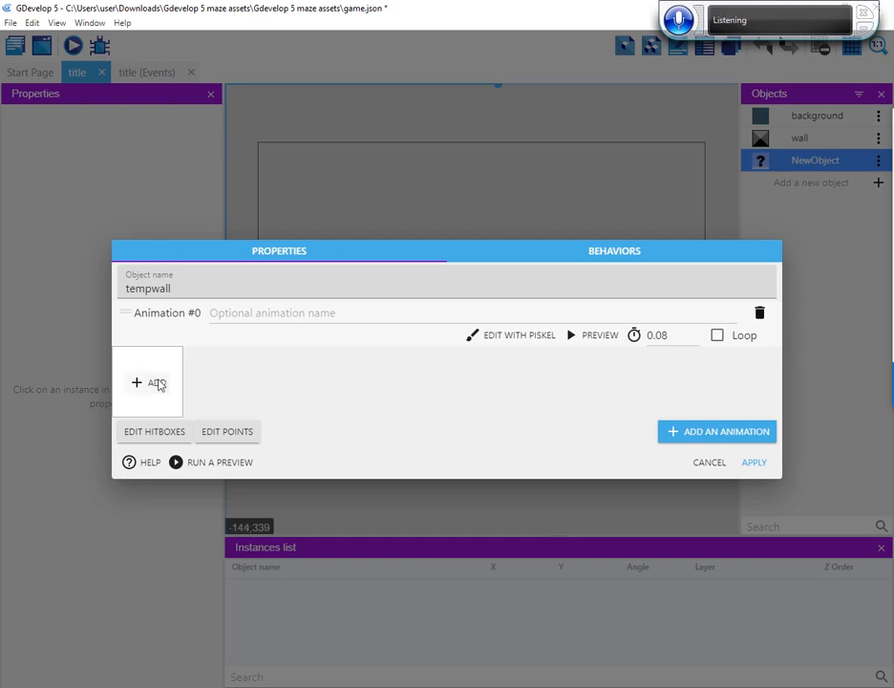
click(151, 383)
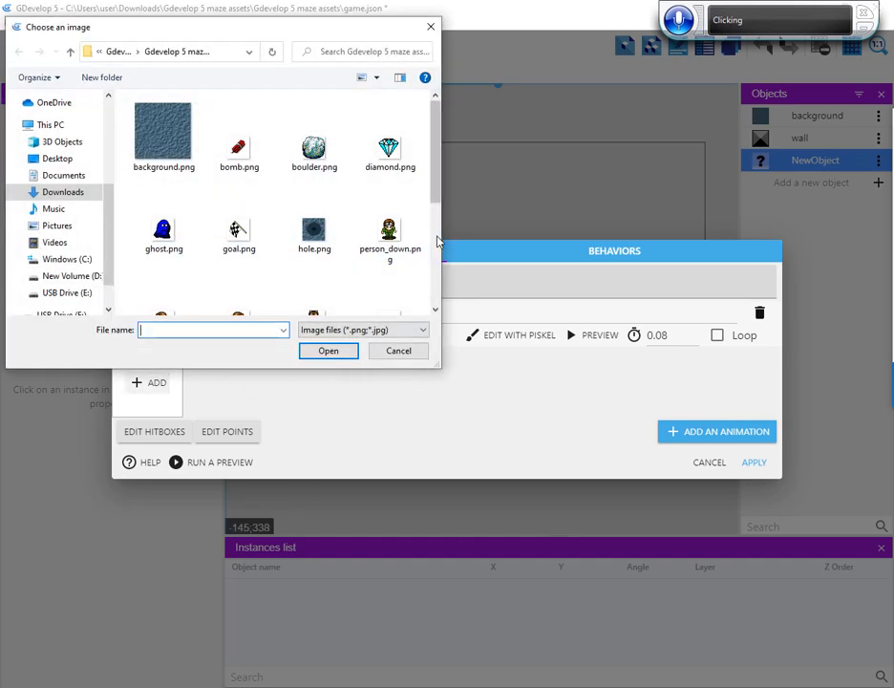
scroll(439, 255, down, 3)
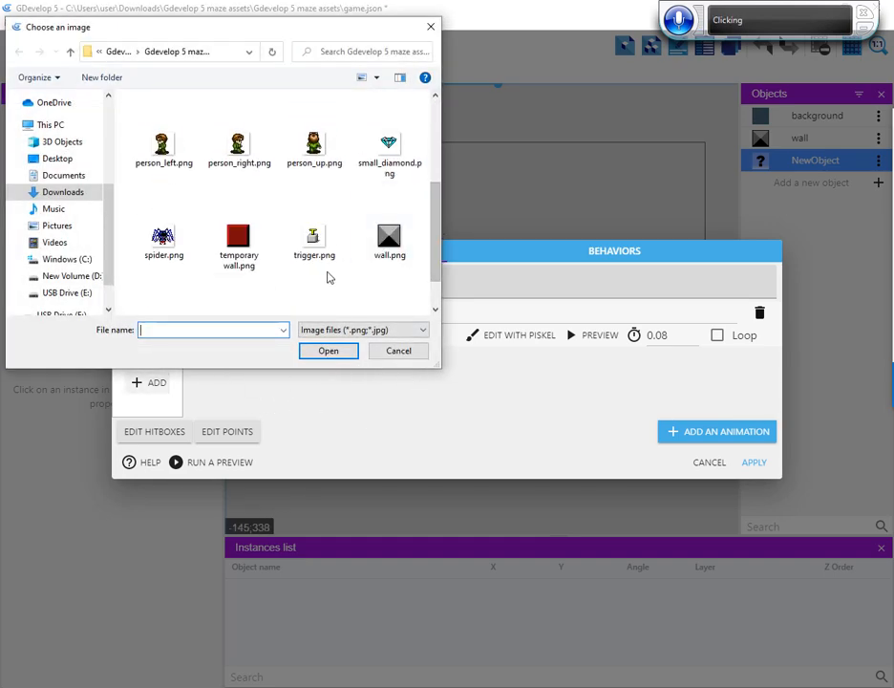
click(238, 251)
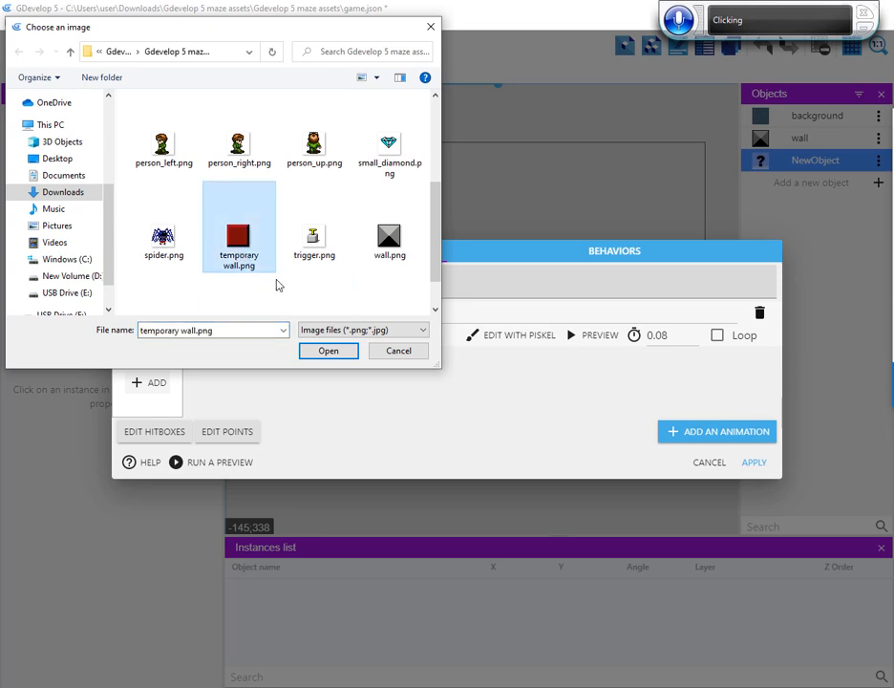
click(328, 352)
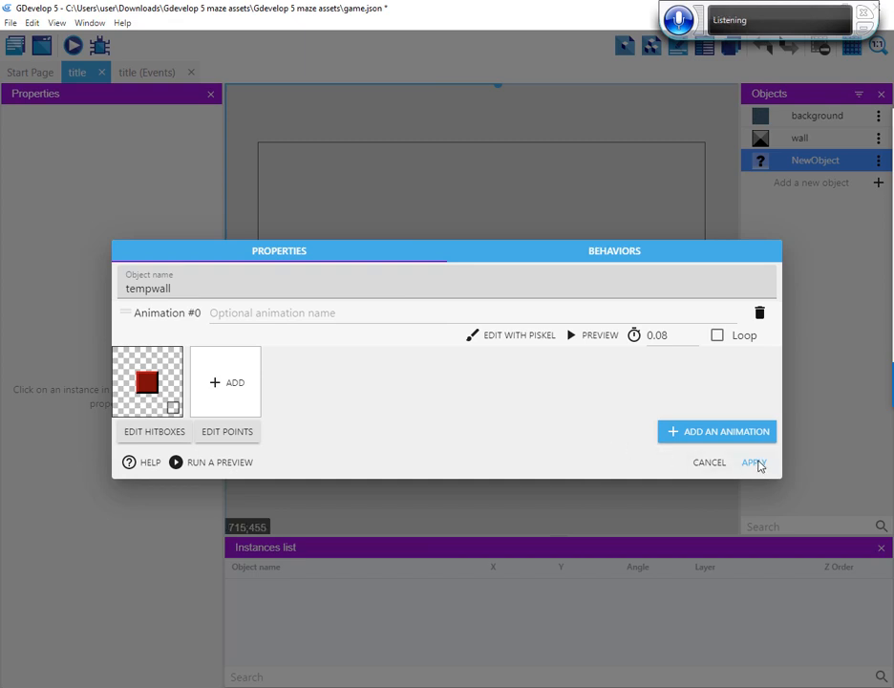
click(754, 463)
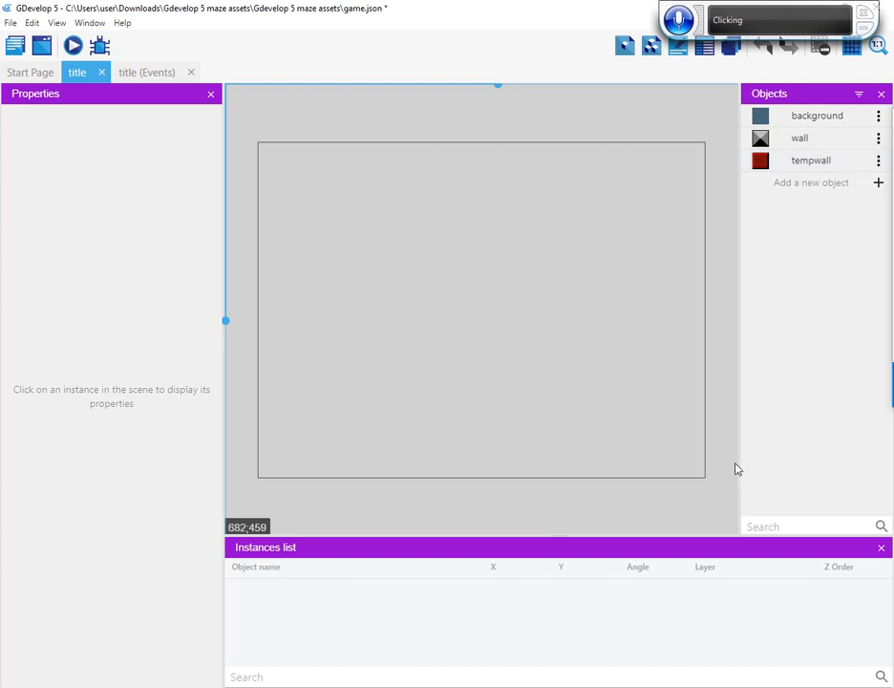
Add a Sprite object to the title scene, name it hole, and apply the object settings
click(879, 183)
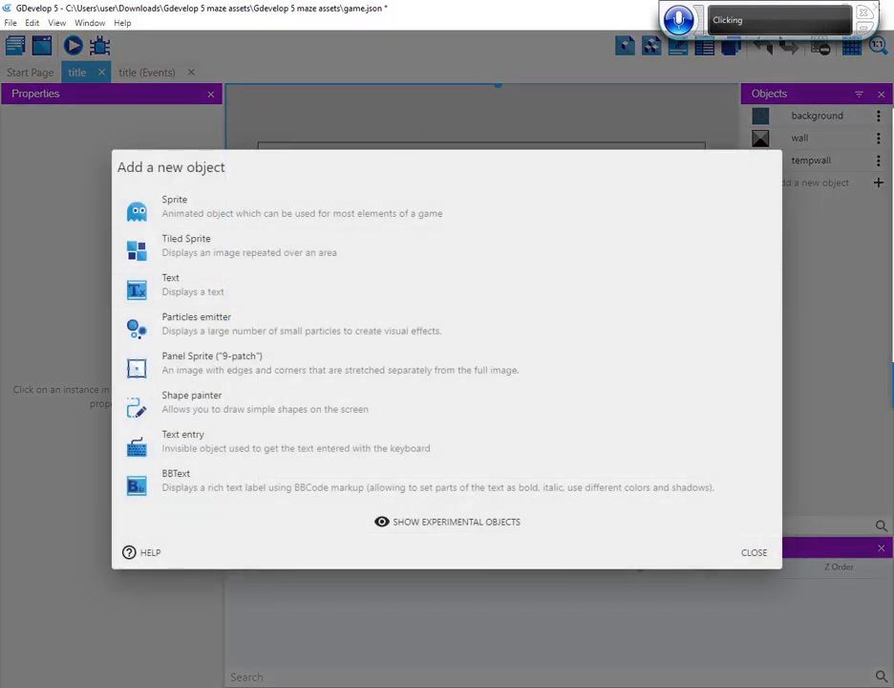
click(373, 219)
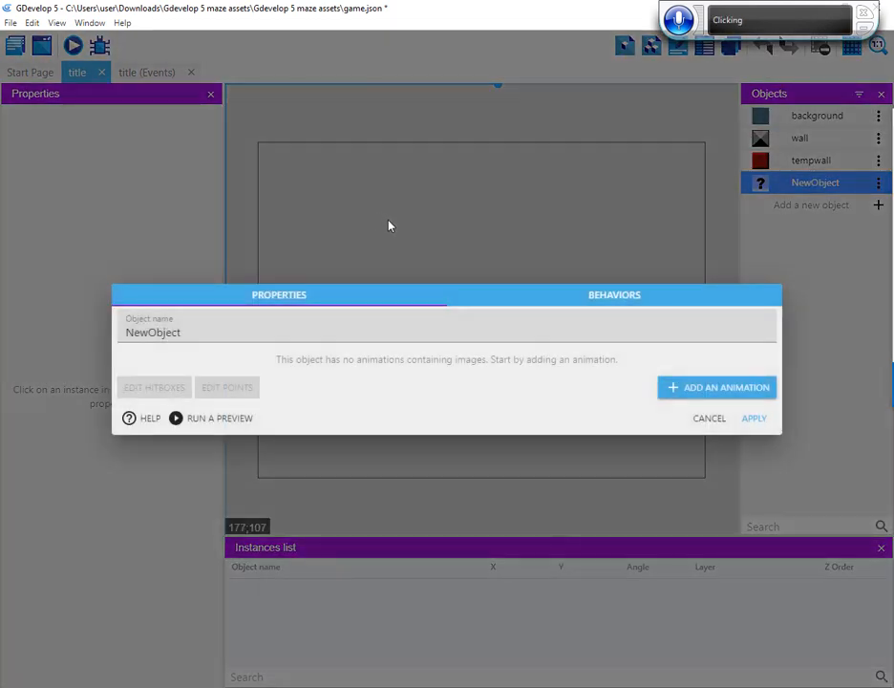
double_click(161, 332)
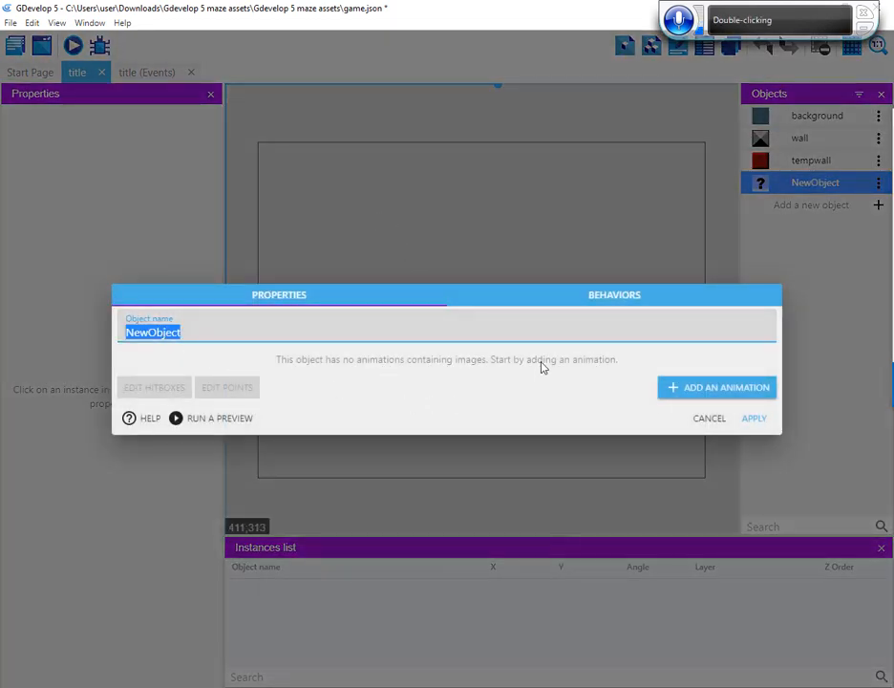
text(hole)
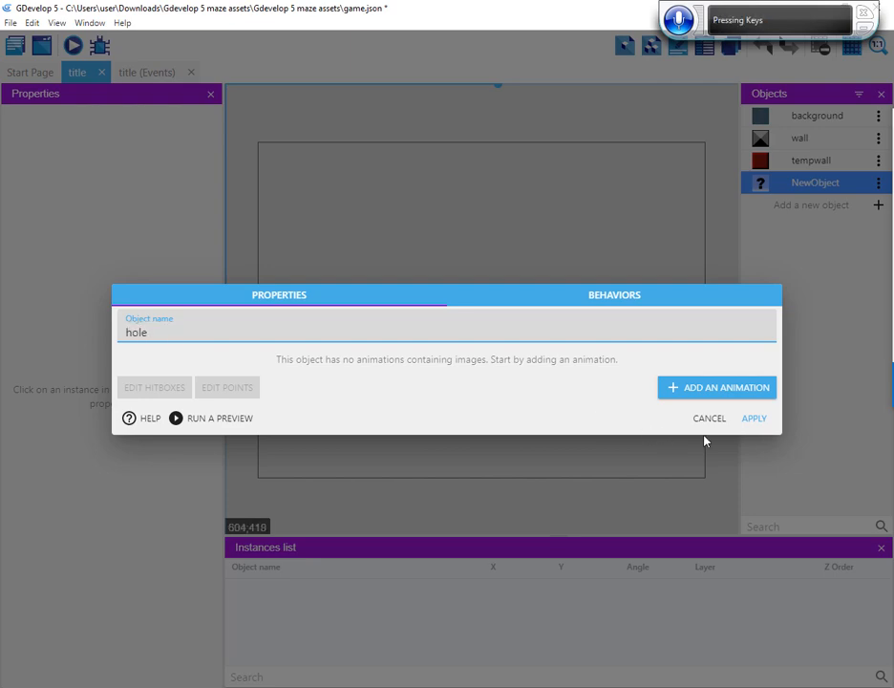
click(753, 419)
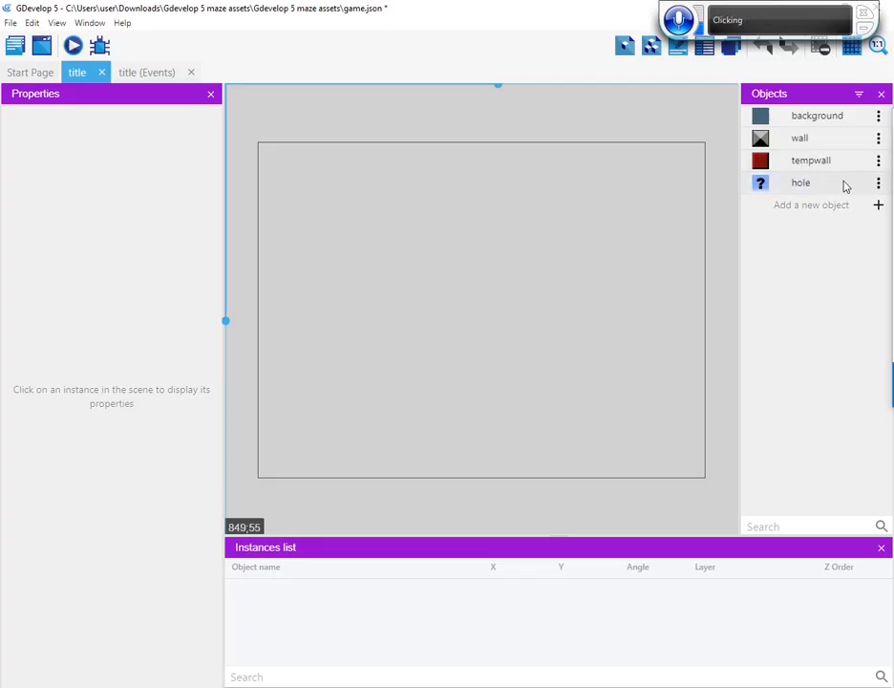
Add an animation with the image hole.png to the hole sprite and apply it
click(812, 185)
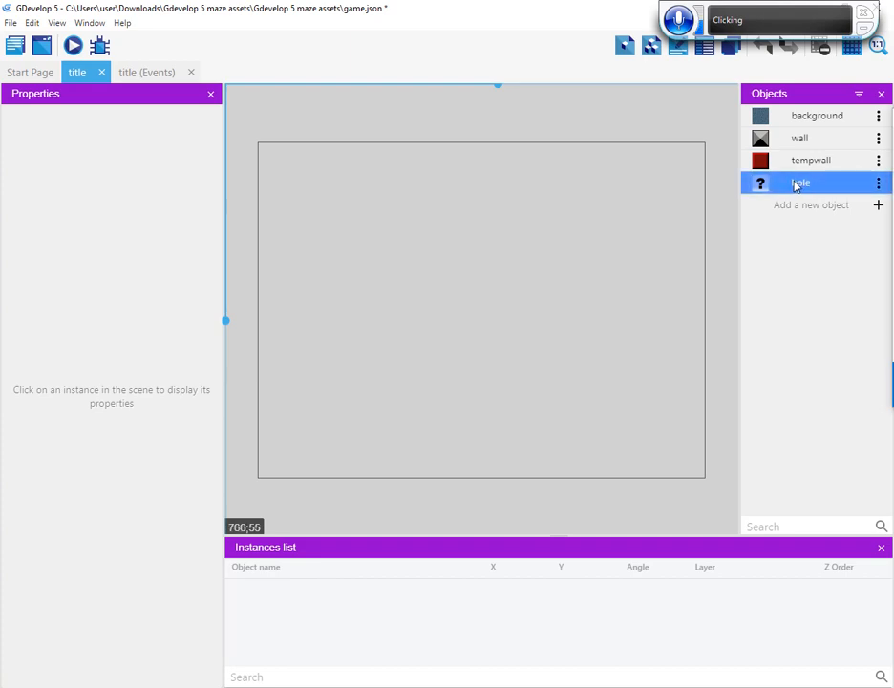
double_click(797, 184)
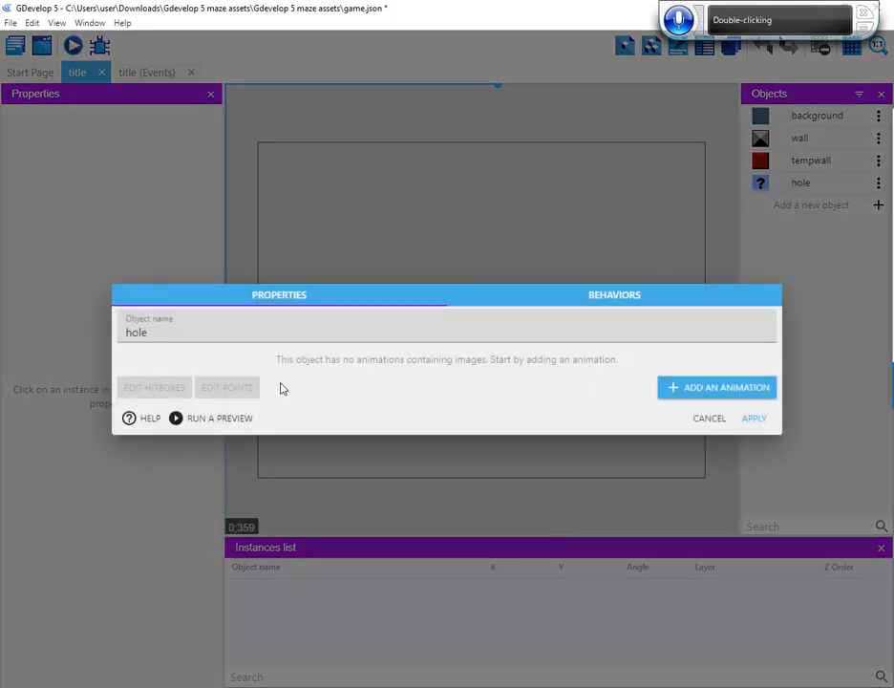
click(685, 388)
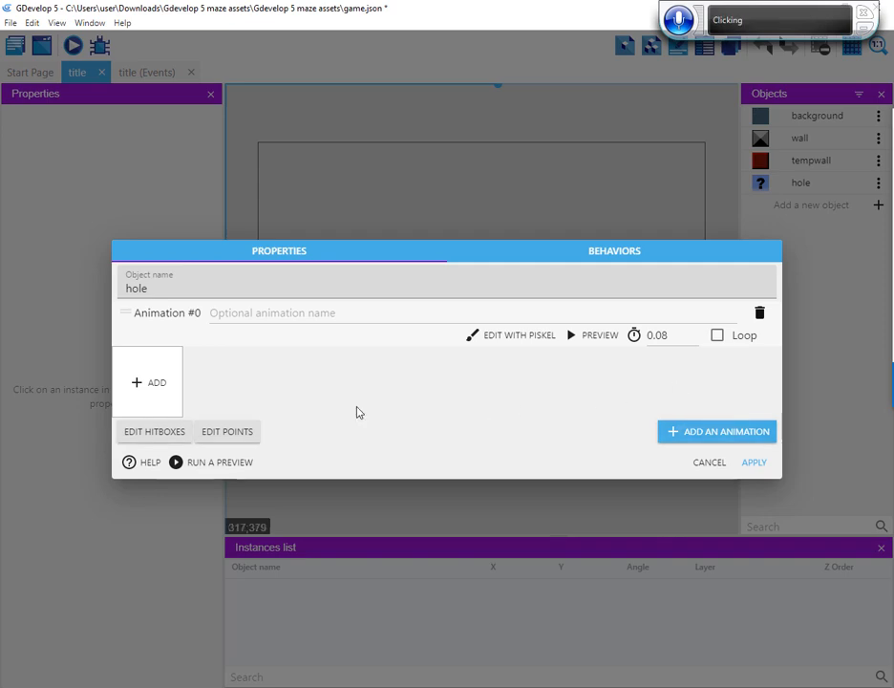
click(141, 388)
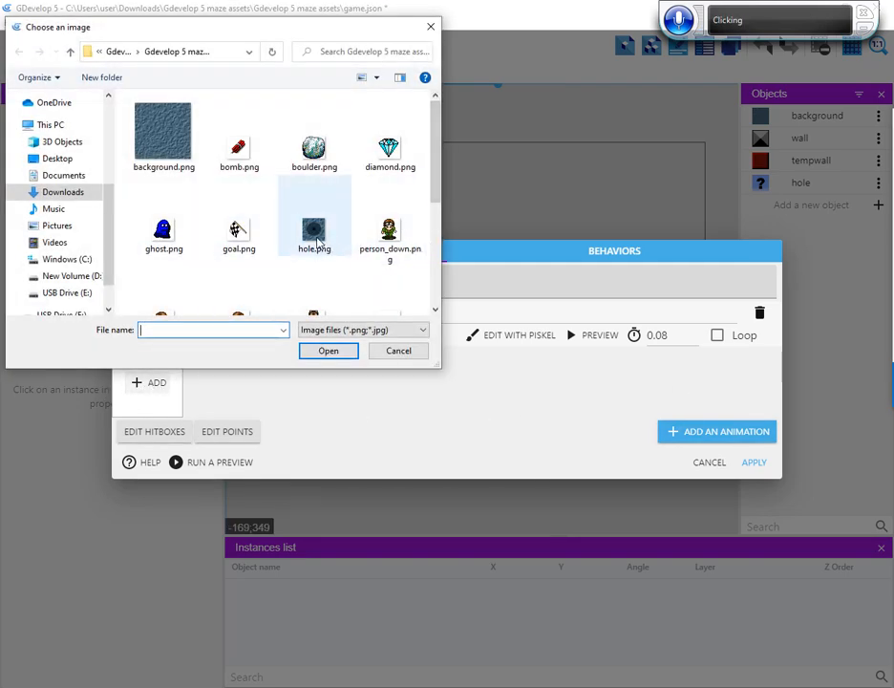
click(315, 234)
click(329, 351)
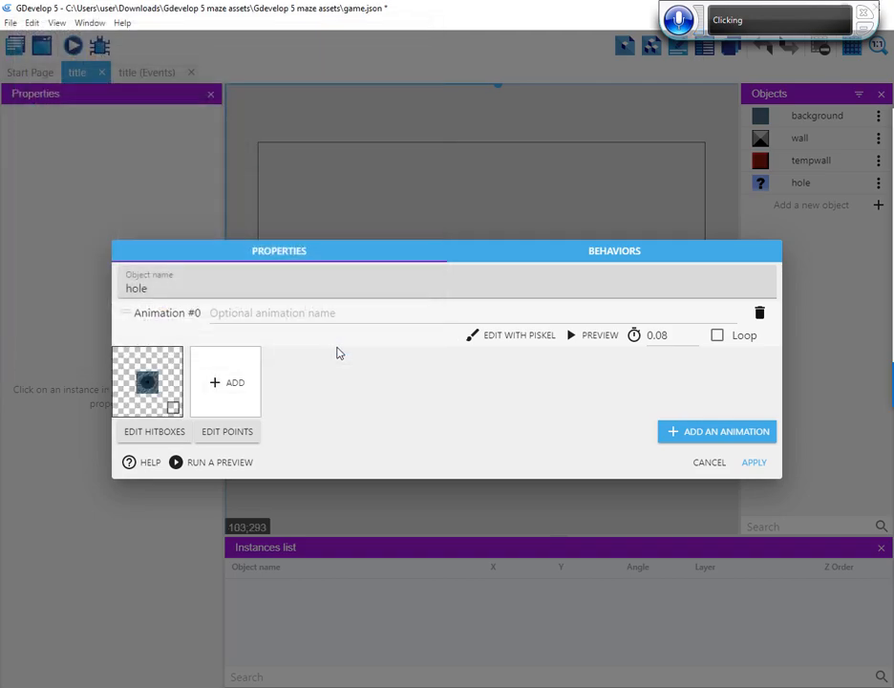
click(753, 463)
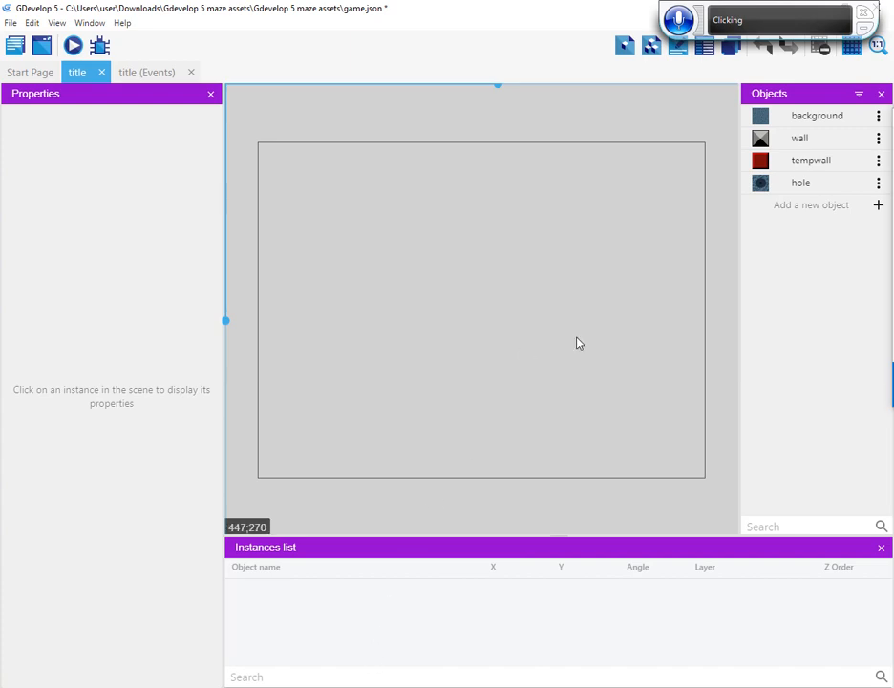
Add a Sprite object to the title scene and name it boulder
click(878, 206)
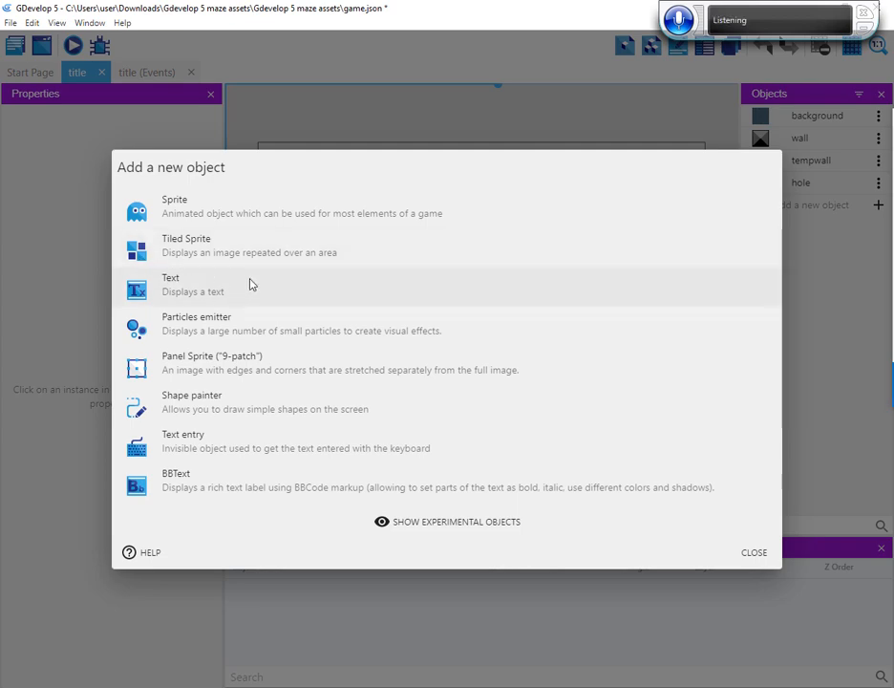
click(196, 206)
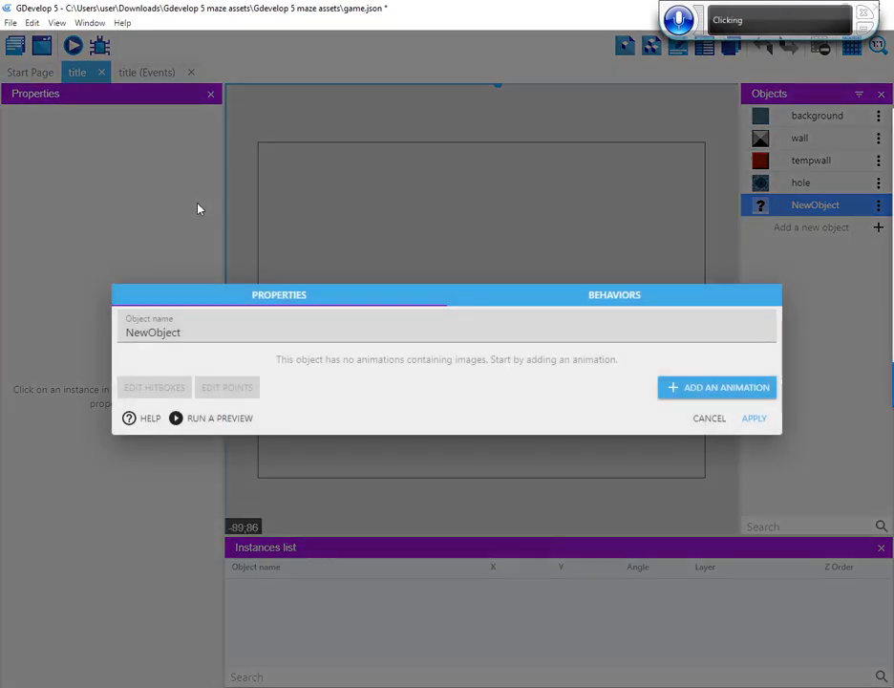
double_click(149, 333)
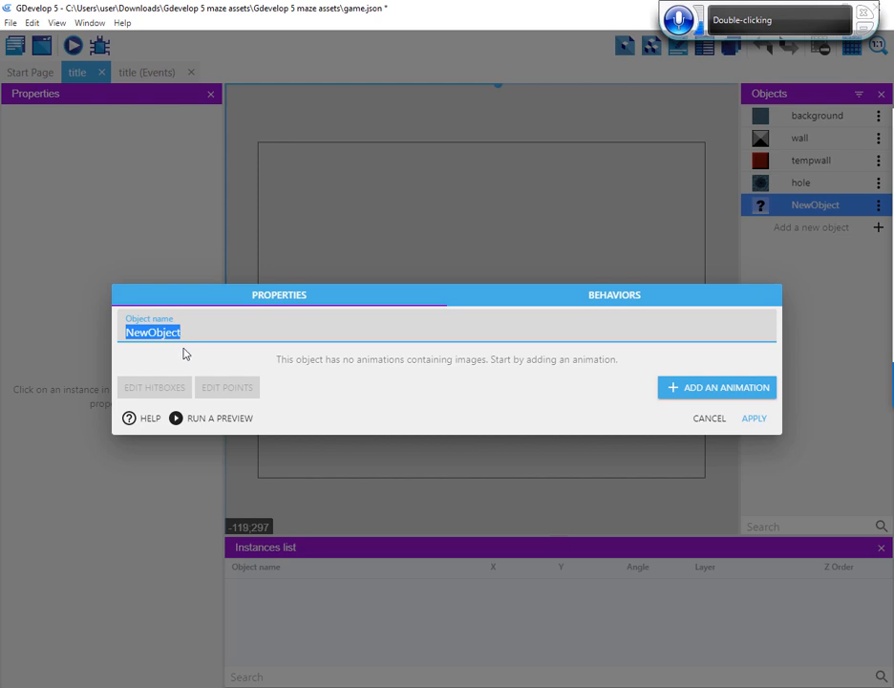
text(boulder)
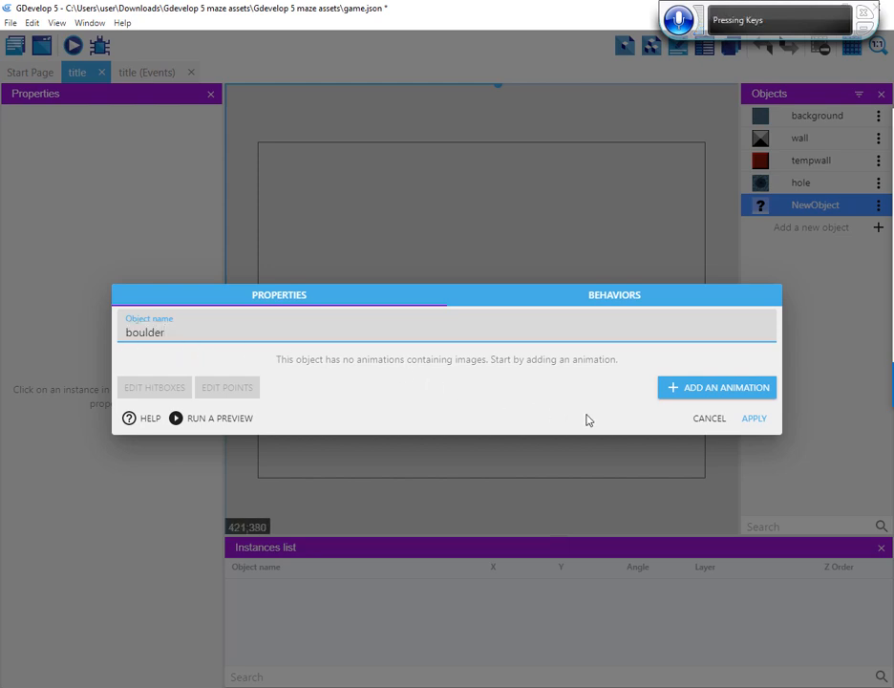
Add an animation with the image boulder.png to the boulder sprite and apply it
click(688, 390)
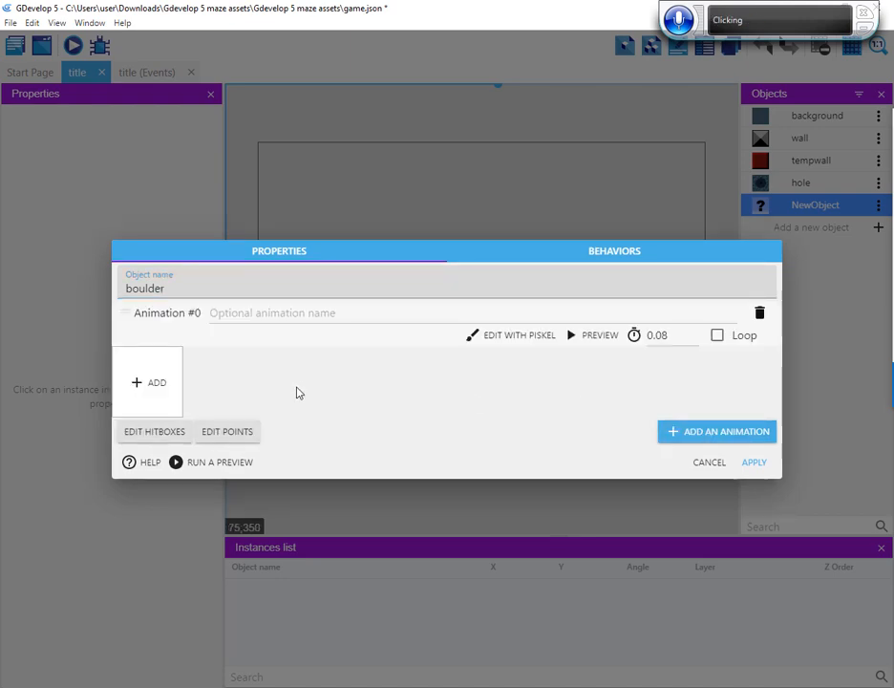
click(159, 381)
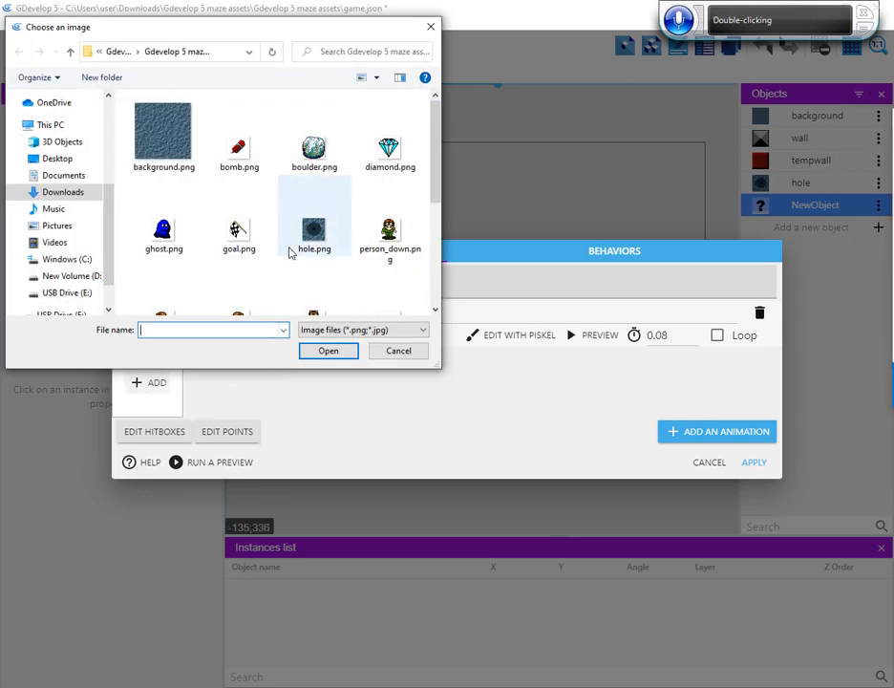
click(315, 168)
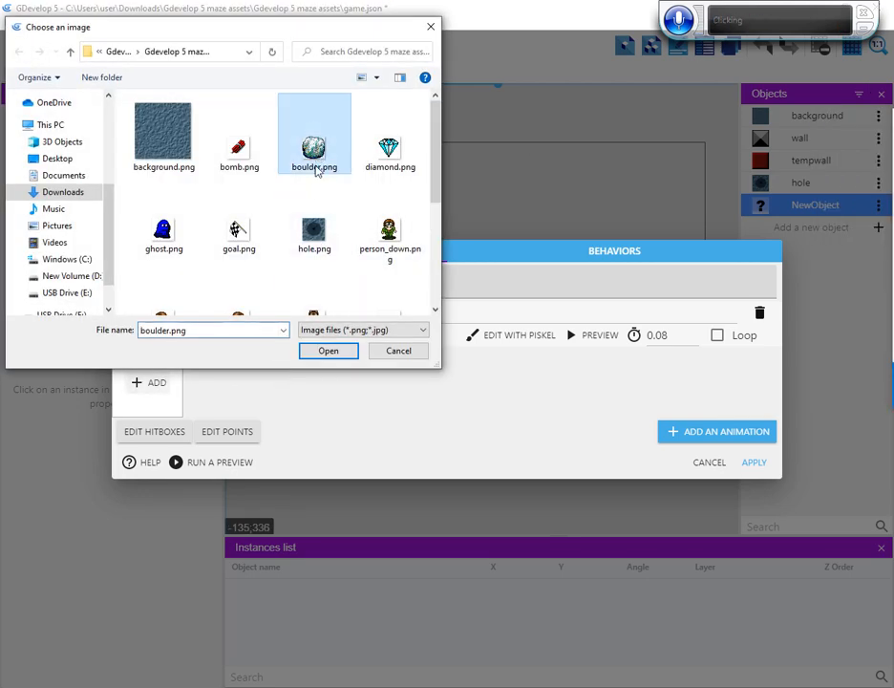
click(330, 352)
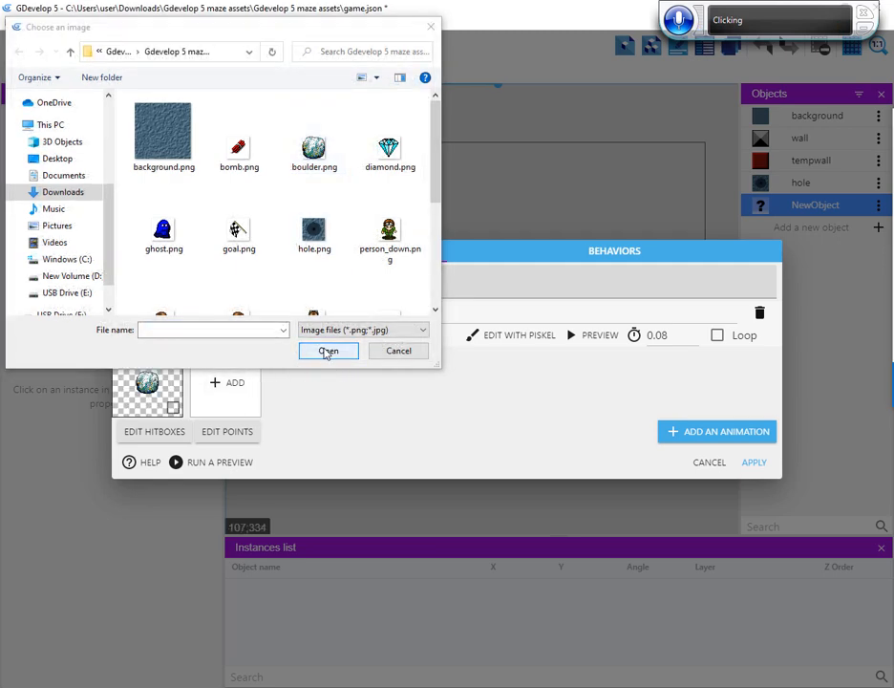
click(399, 361)
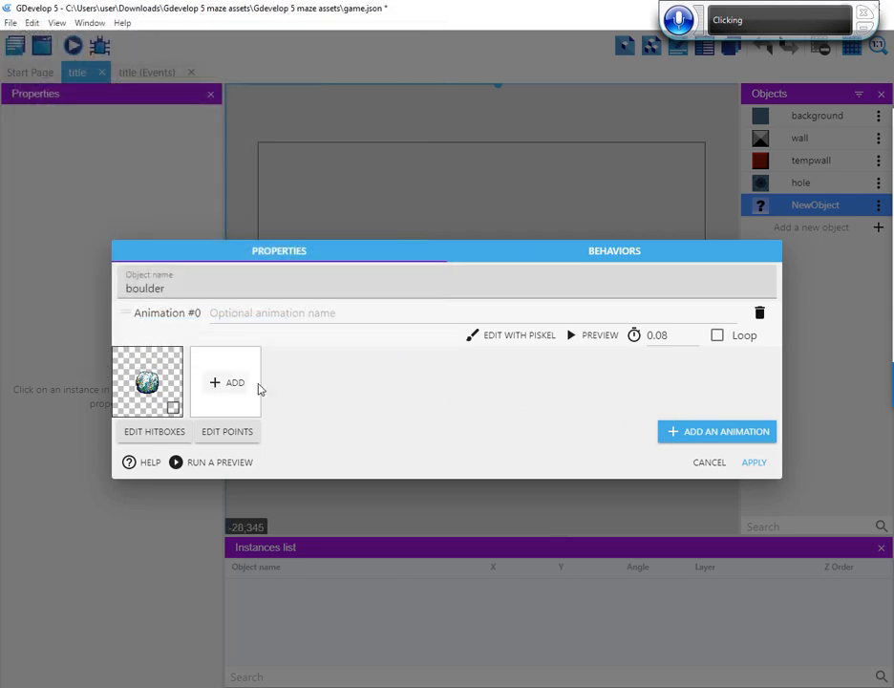
click(754, 462)
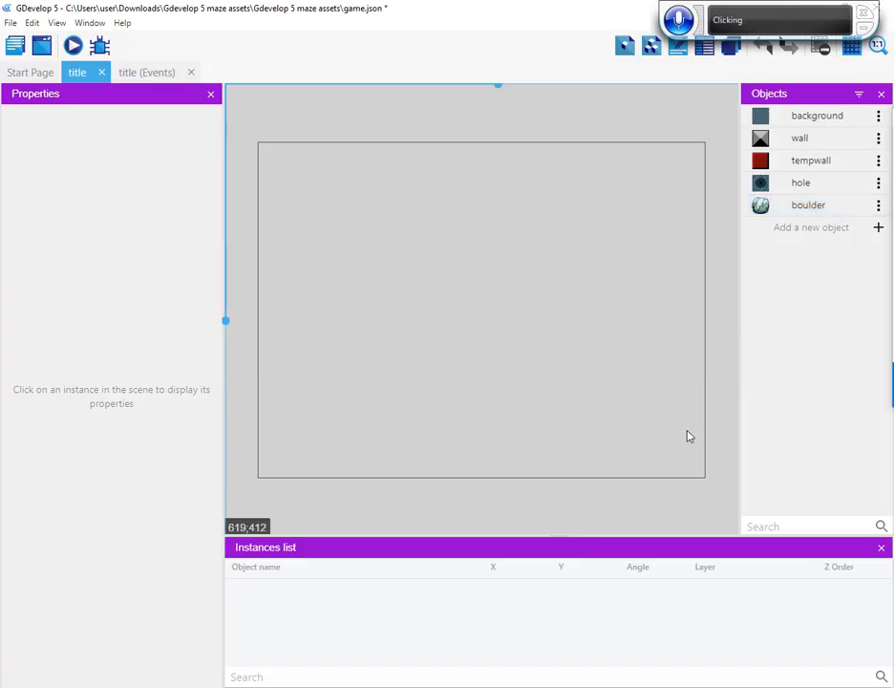
Add a Sprite object to the title scene and name it bomb
click(879, 230)
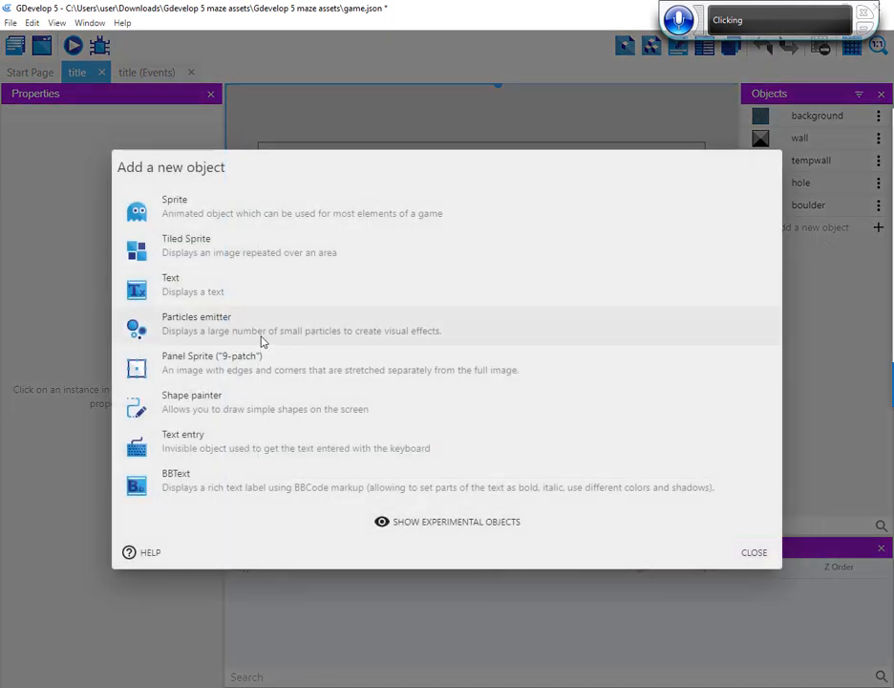
click(215, 222)
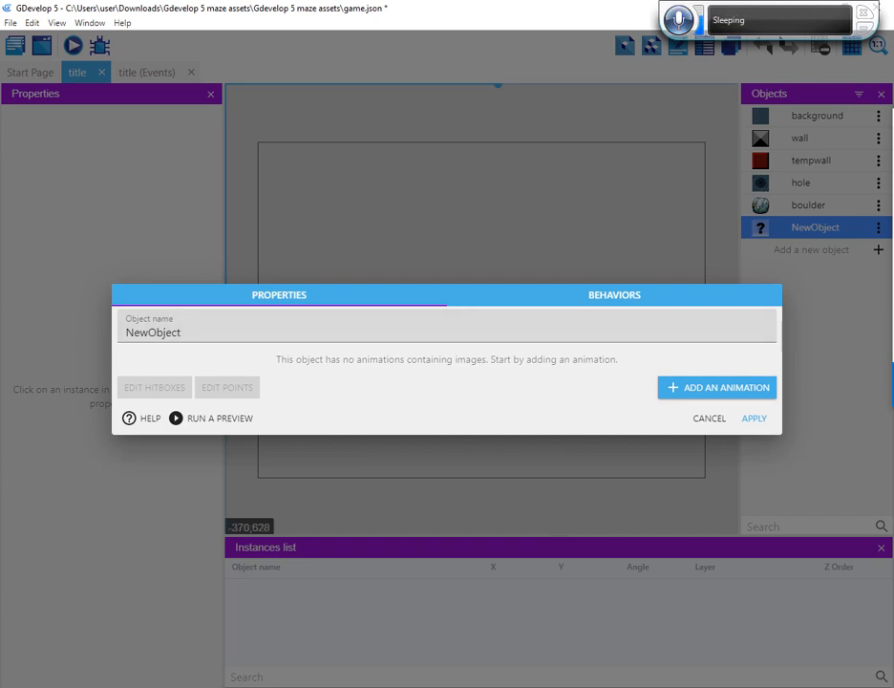
double_click(304, 333)
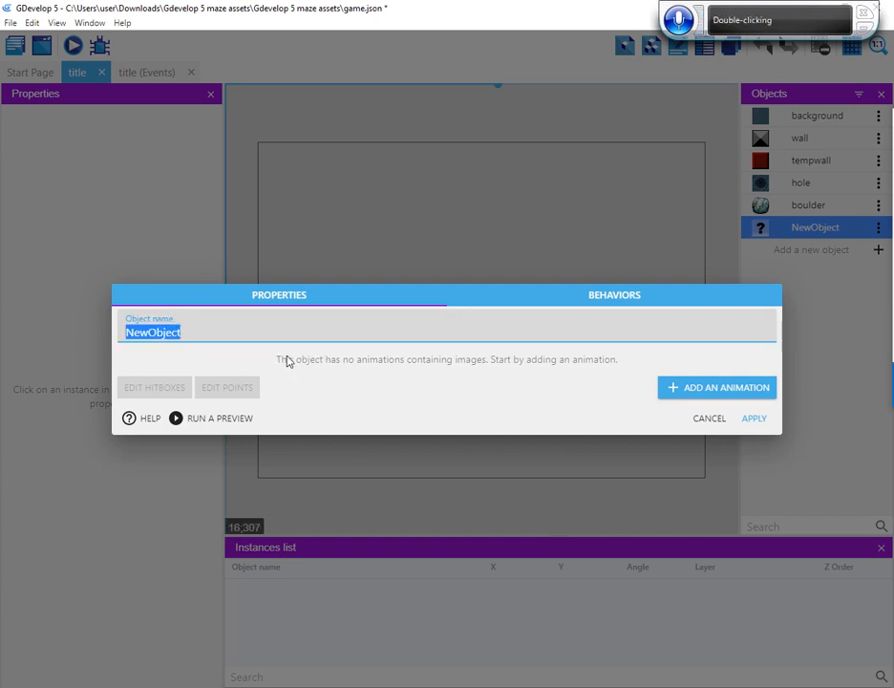
text(bom)
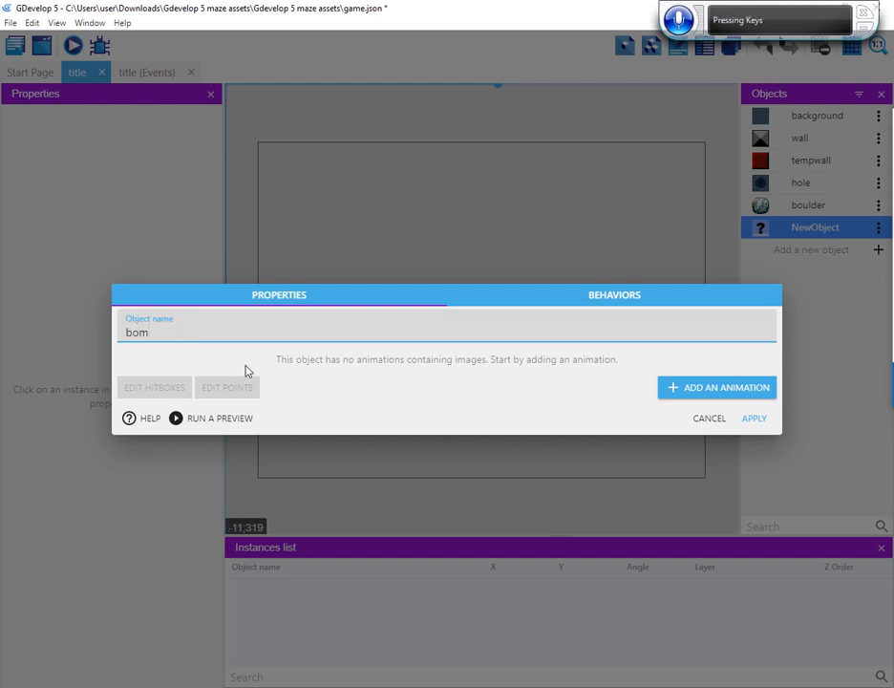
text(b)
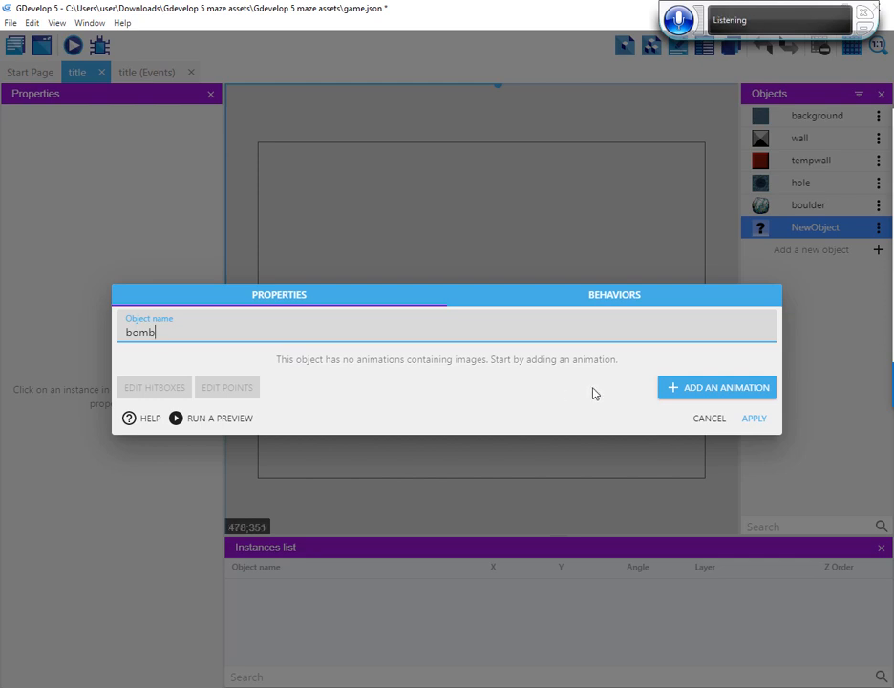
Add an animation with the image bomb.png to the bomb sprite and apply it
click(689, 389)
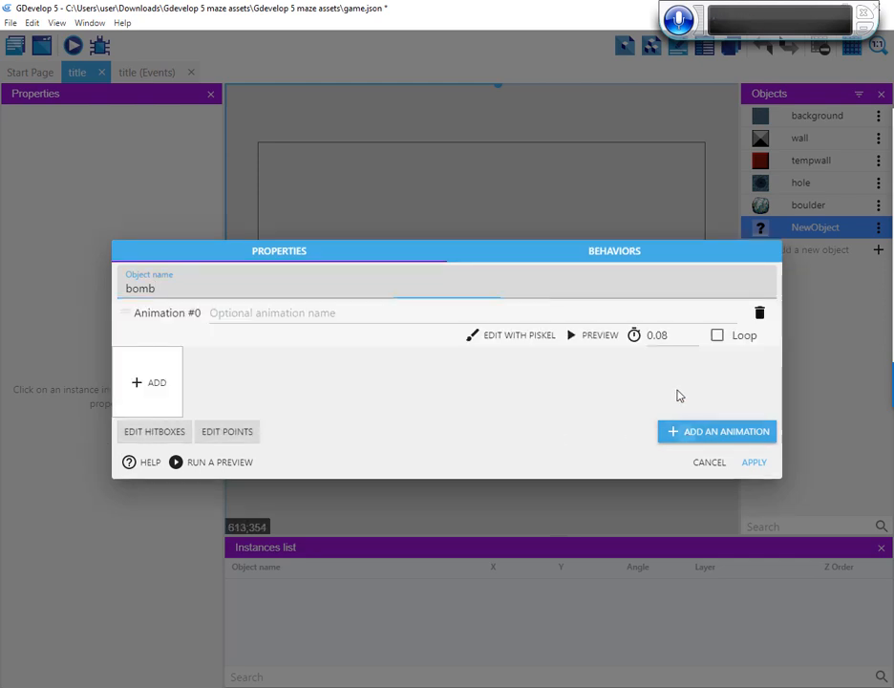
click(142, 380)
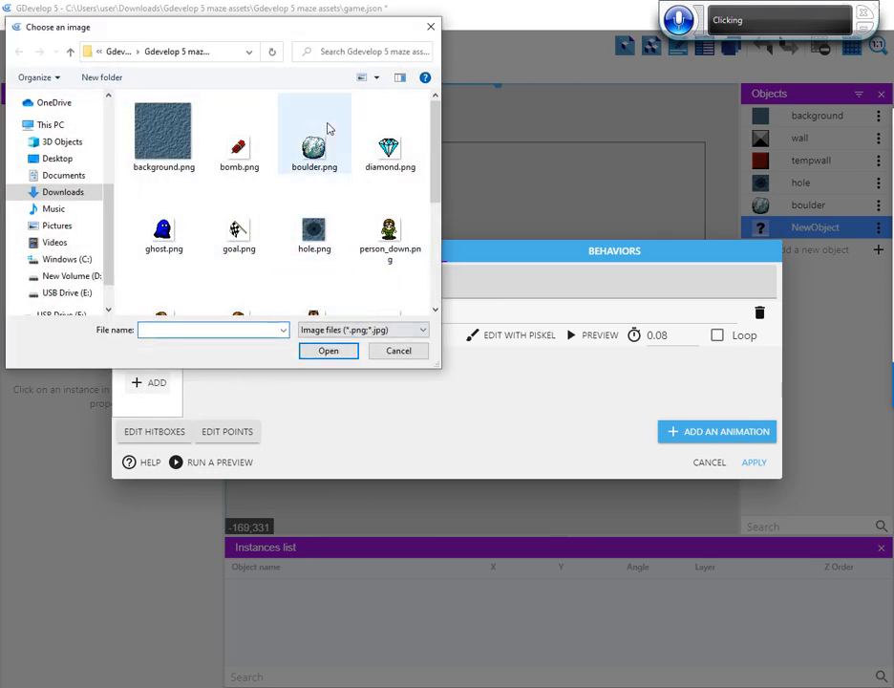
click(253, 150)
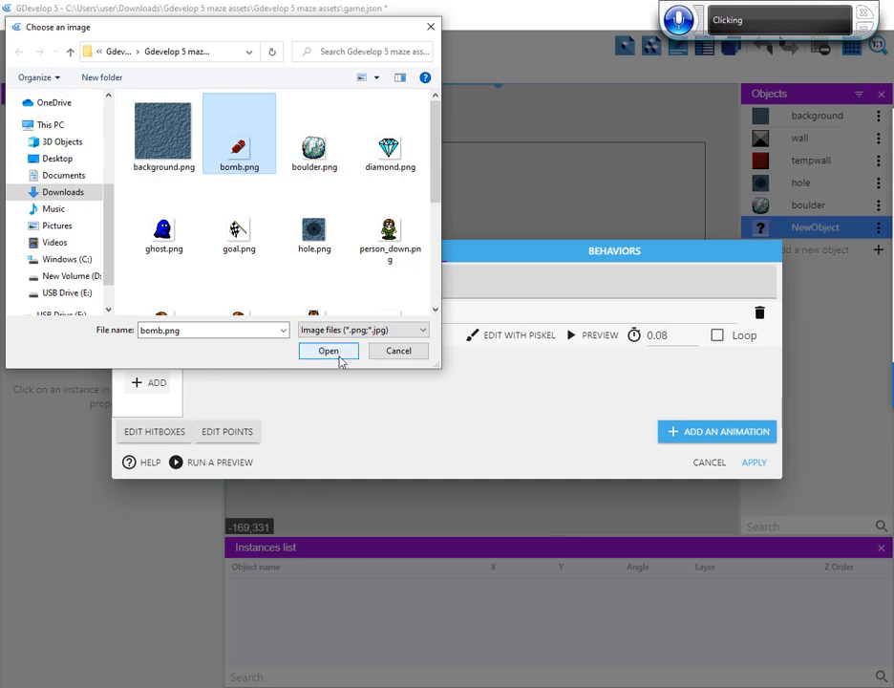
click(330, 350)
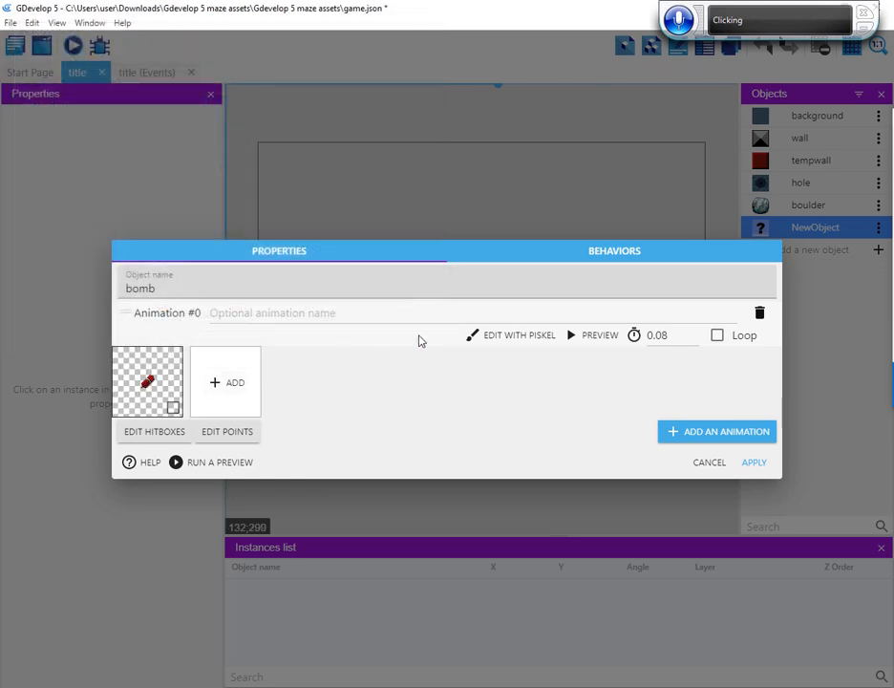
click(755, 464)
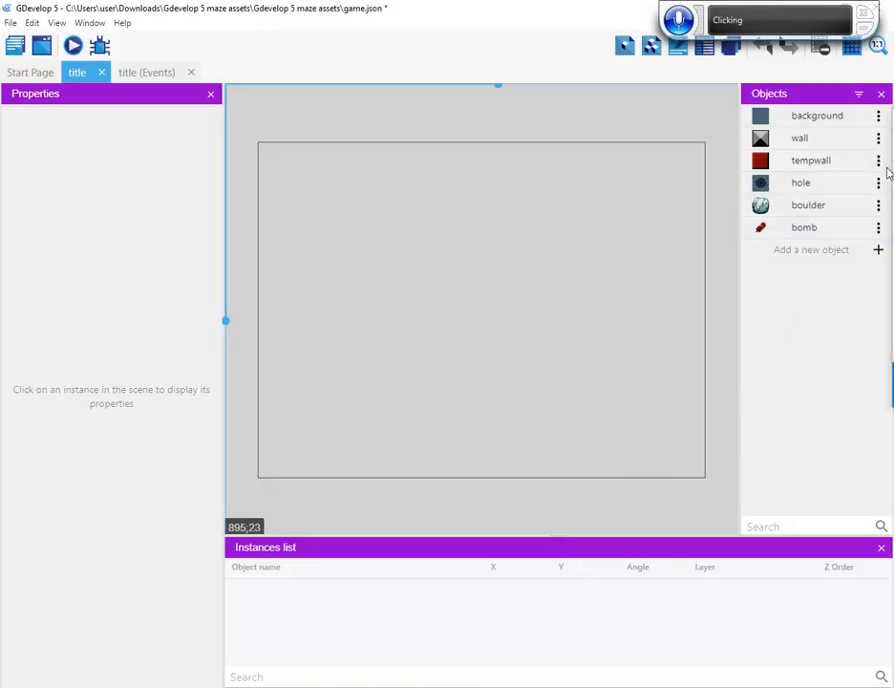
Add a Sprite object to the title scene and name it goal
click(878, 249)
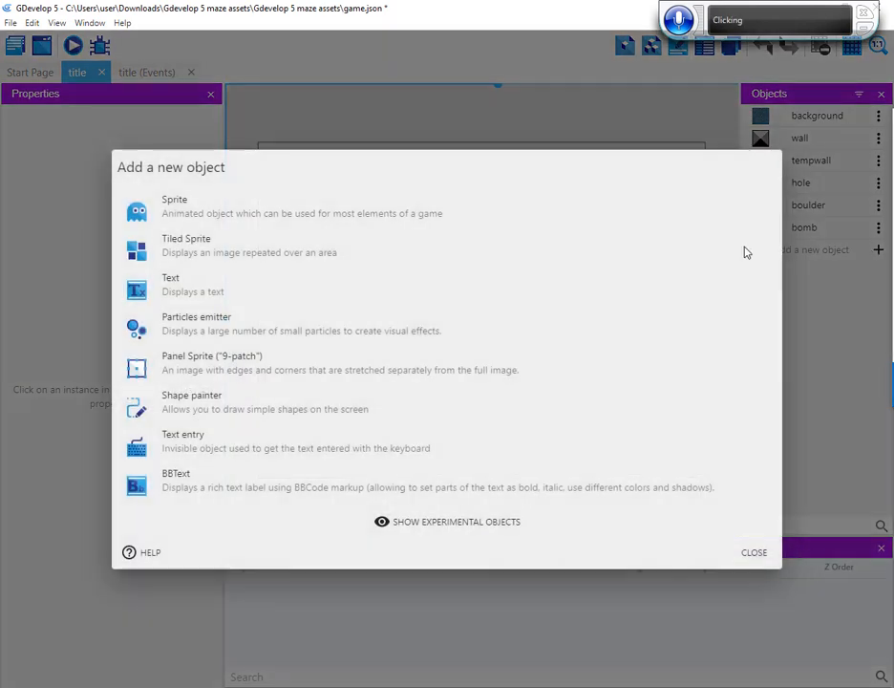
click(185, 212)
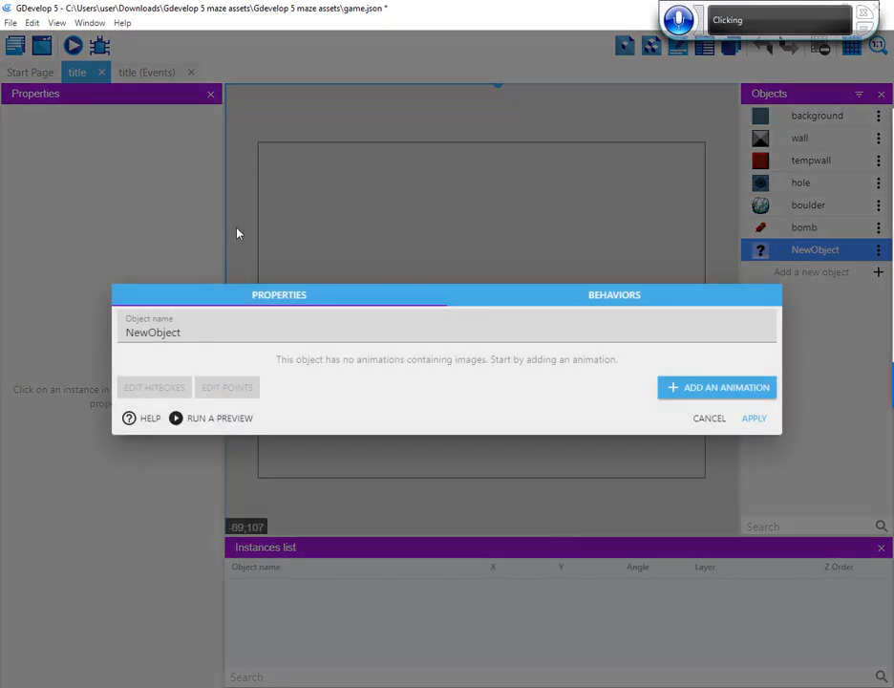
double_click(152, 331)
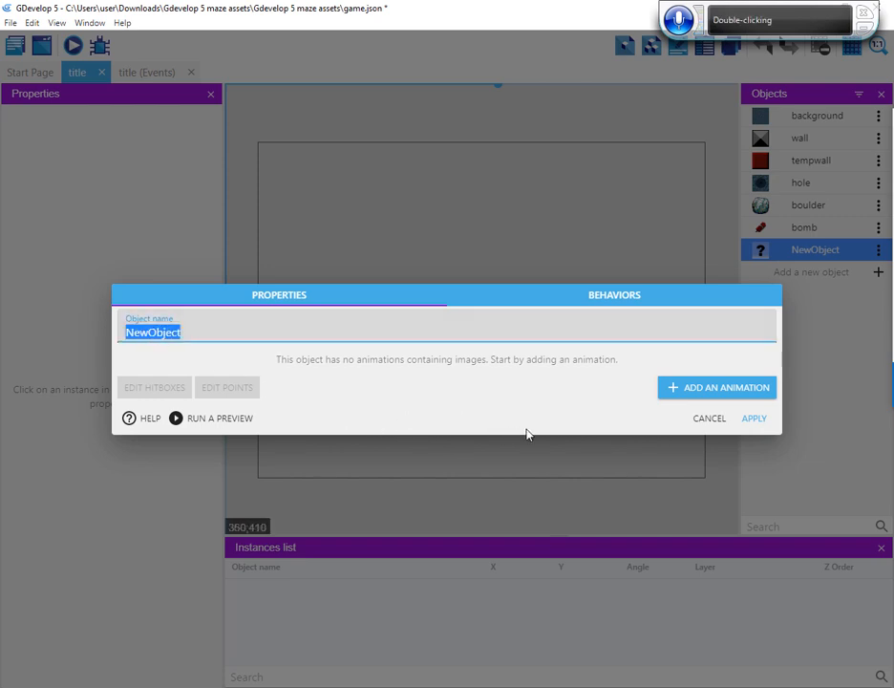
text(goal)
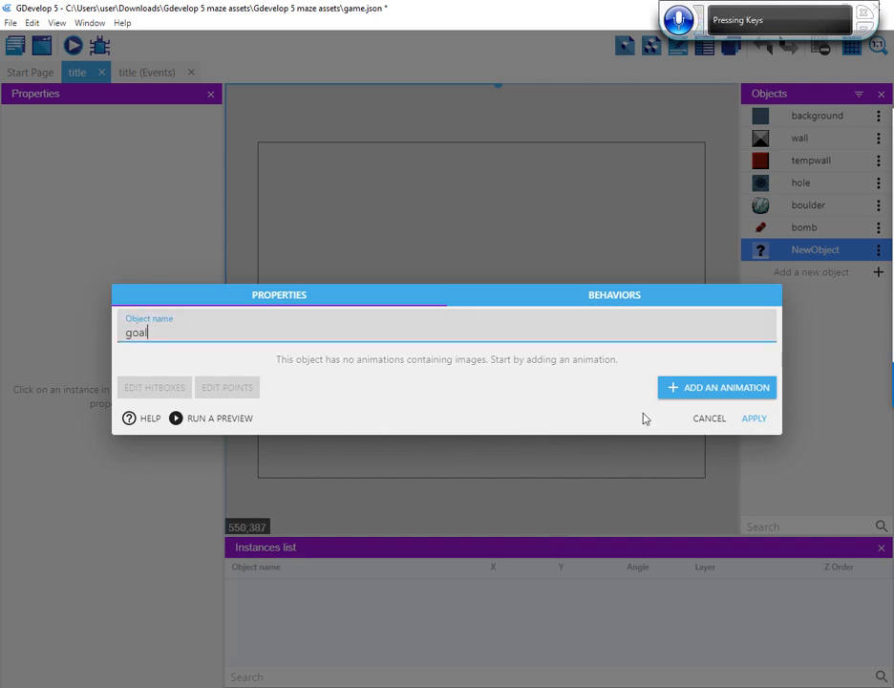
Apply the goal sprite's name, add an animation with the image goal.png to it and apply it
click(751, 421)
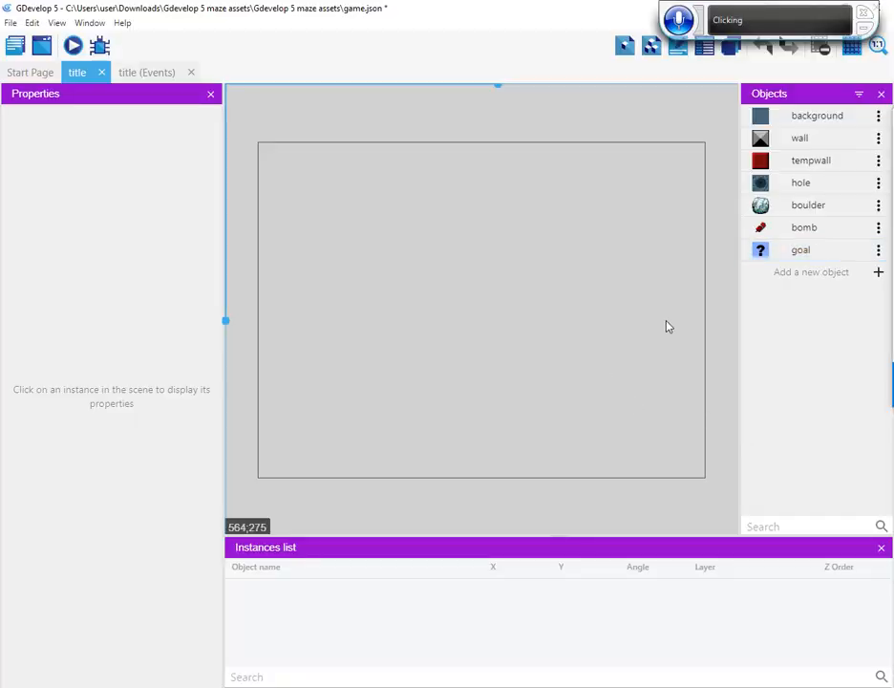
double_click(800, 251)
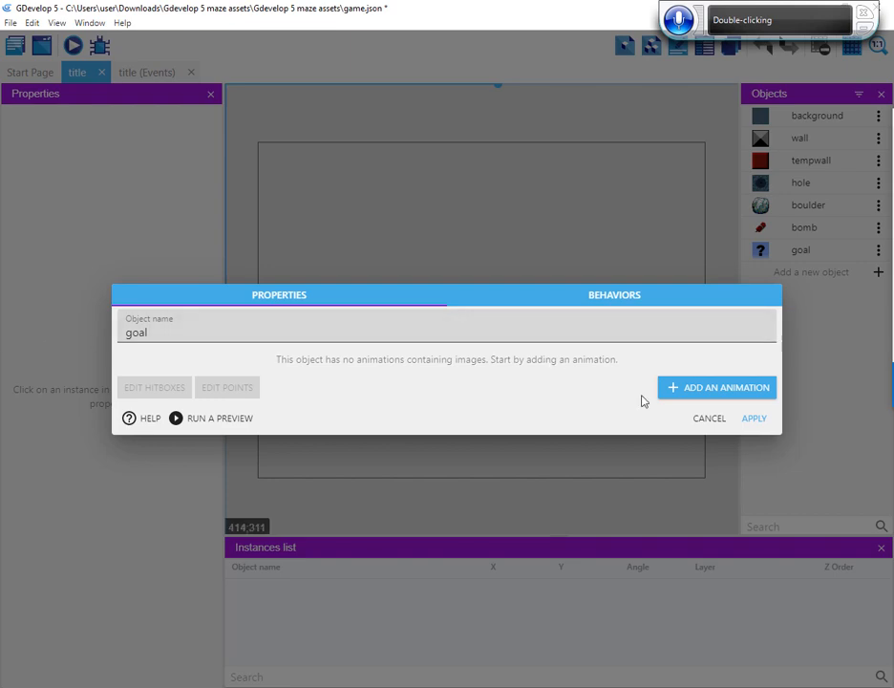
click(685, 387)
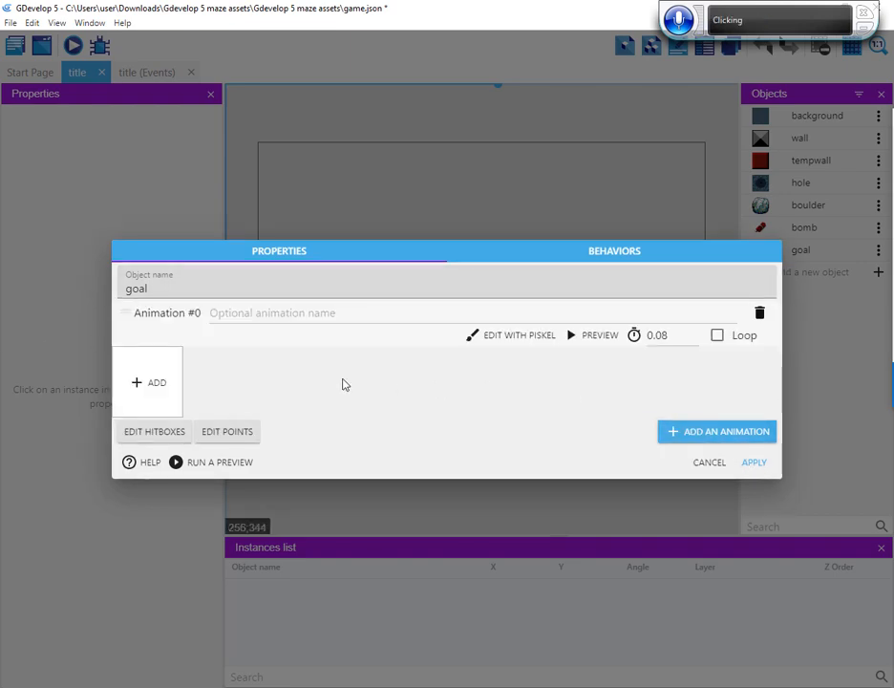
click(155, 381)
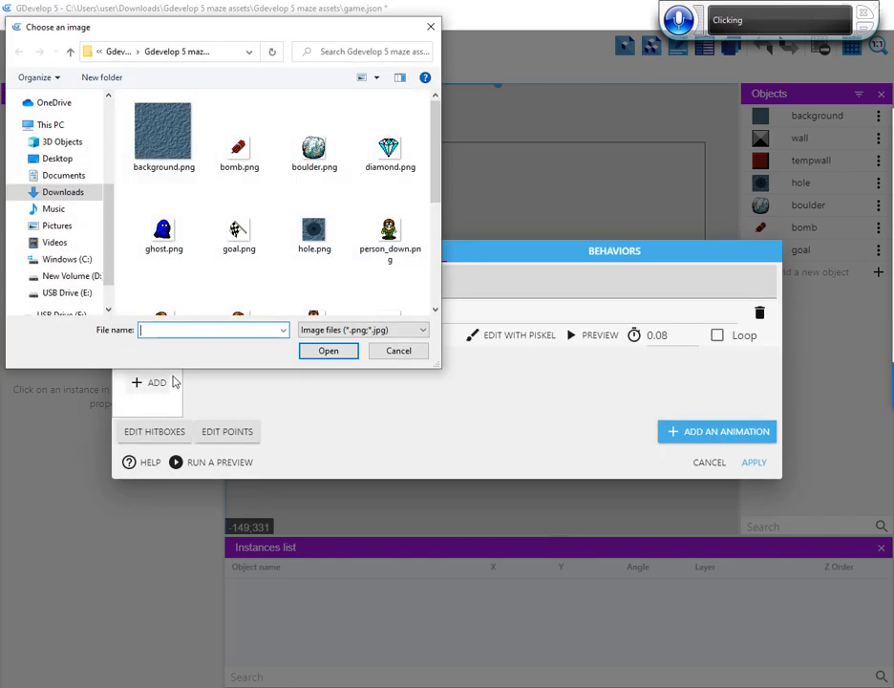
click(235, 234)
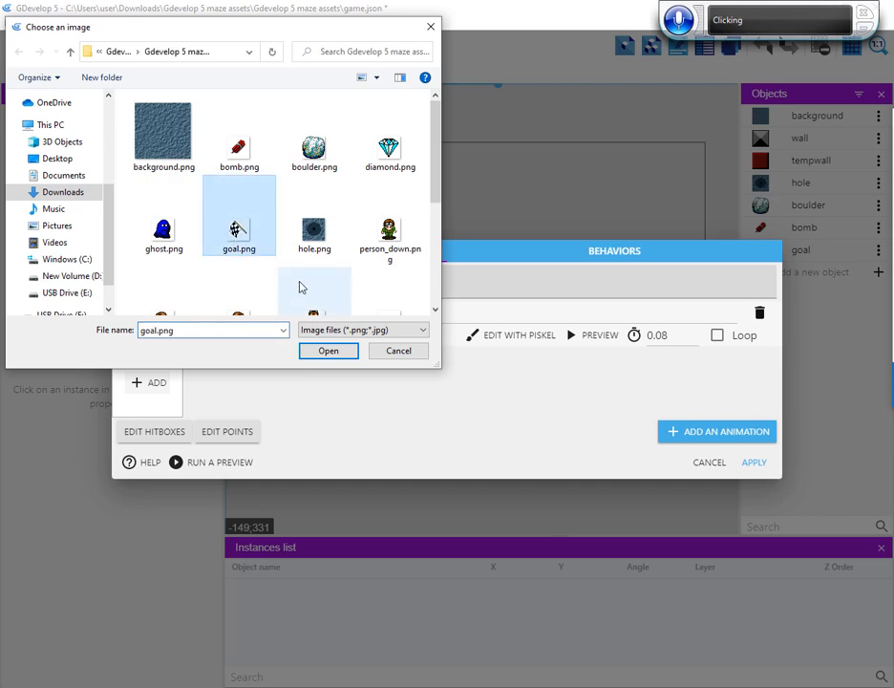
click(330, 352)
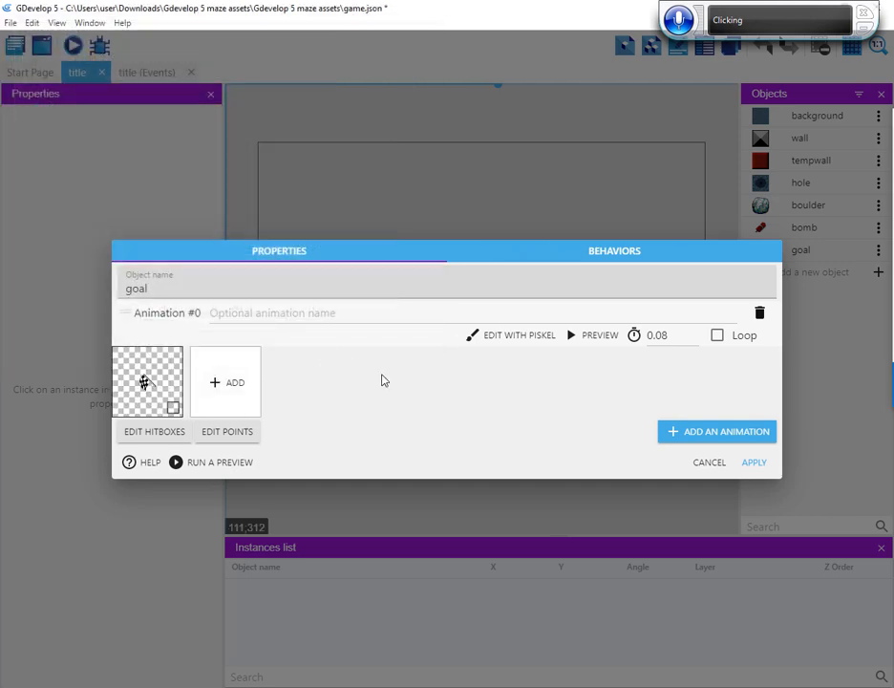
click(754, 462)
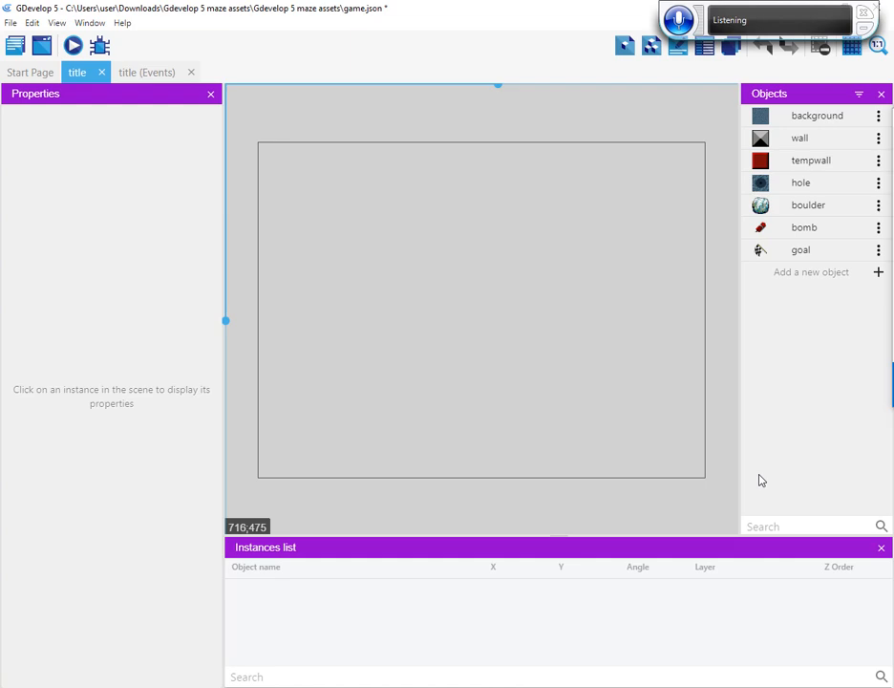
Add a Sprite object to the title scene, name it trigger and apply it
click(848, 256)
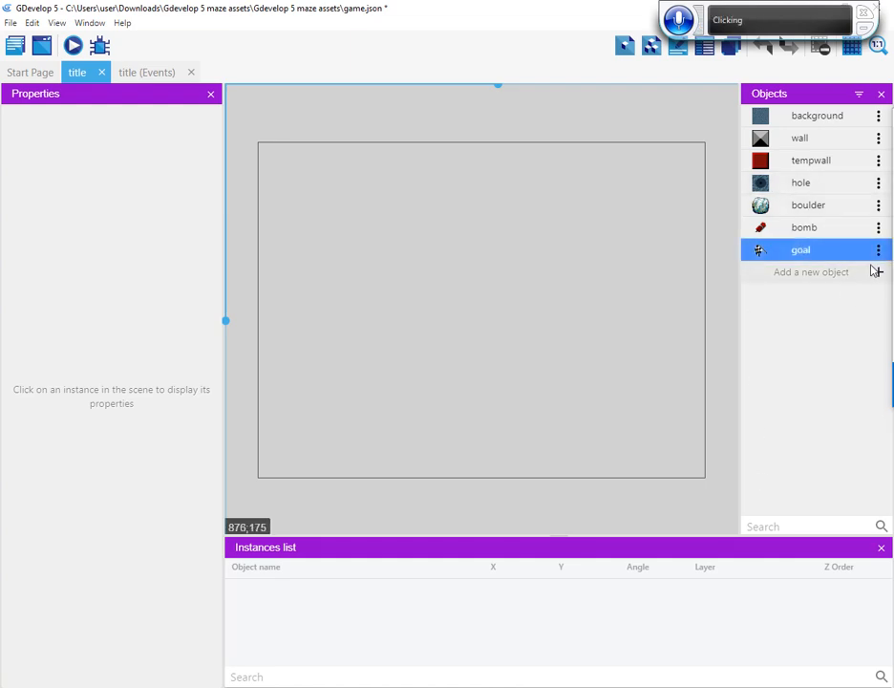
click(876, 272)
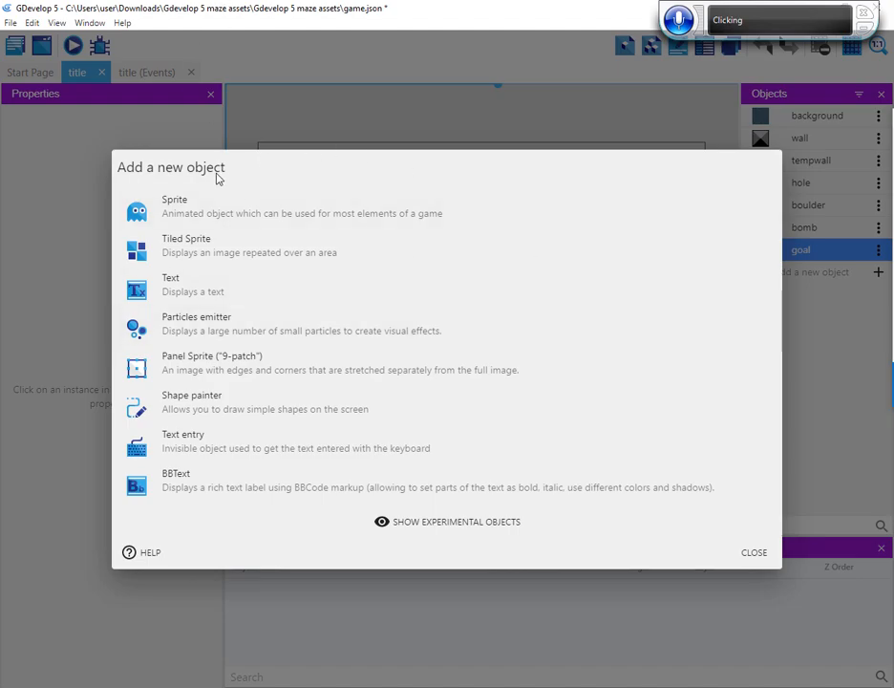
click(290, 211)
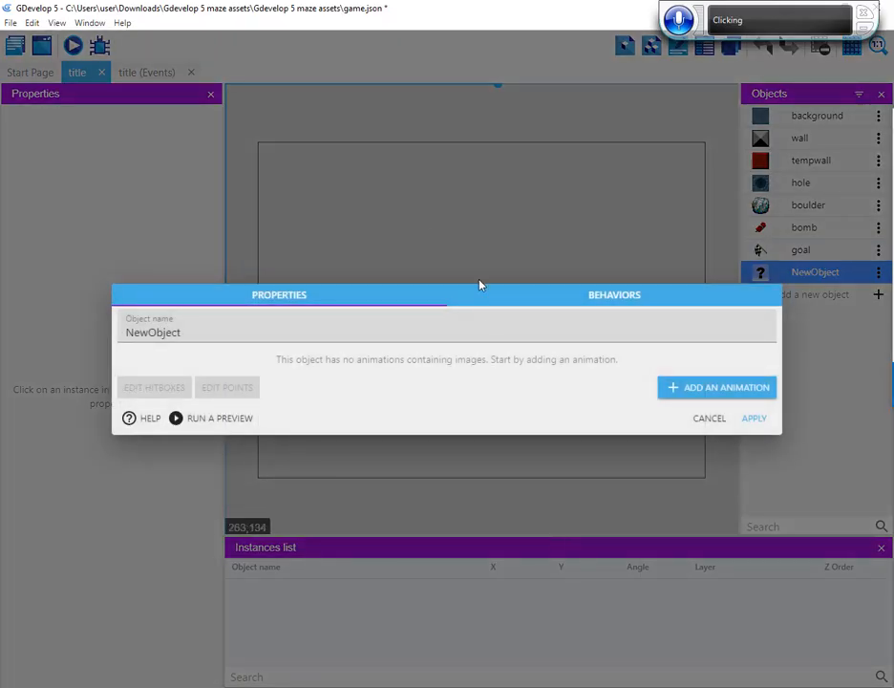
double_click(150, 331)
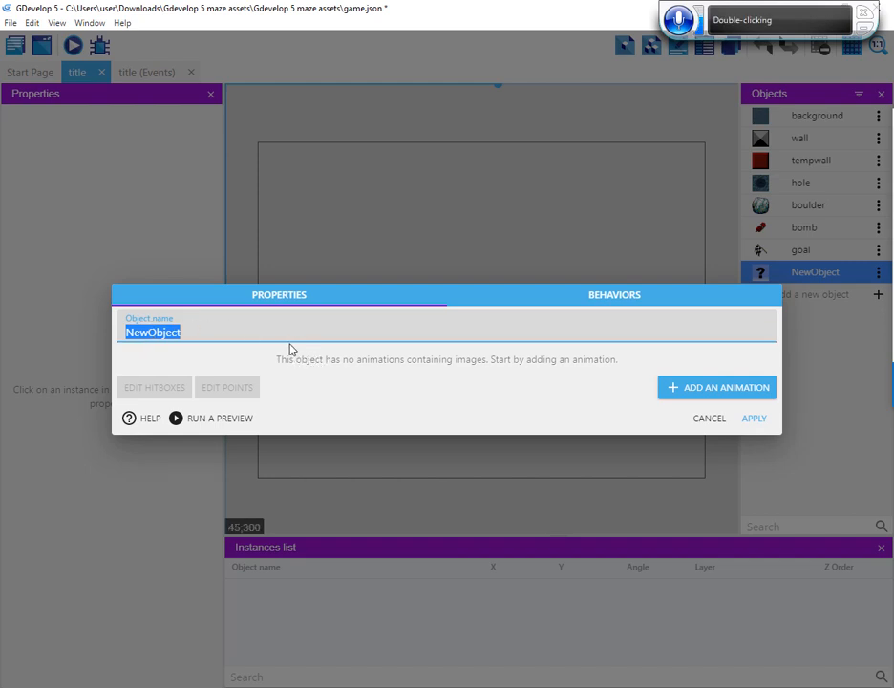
text(trigger)
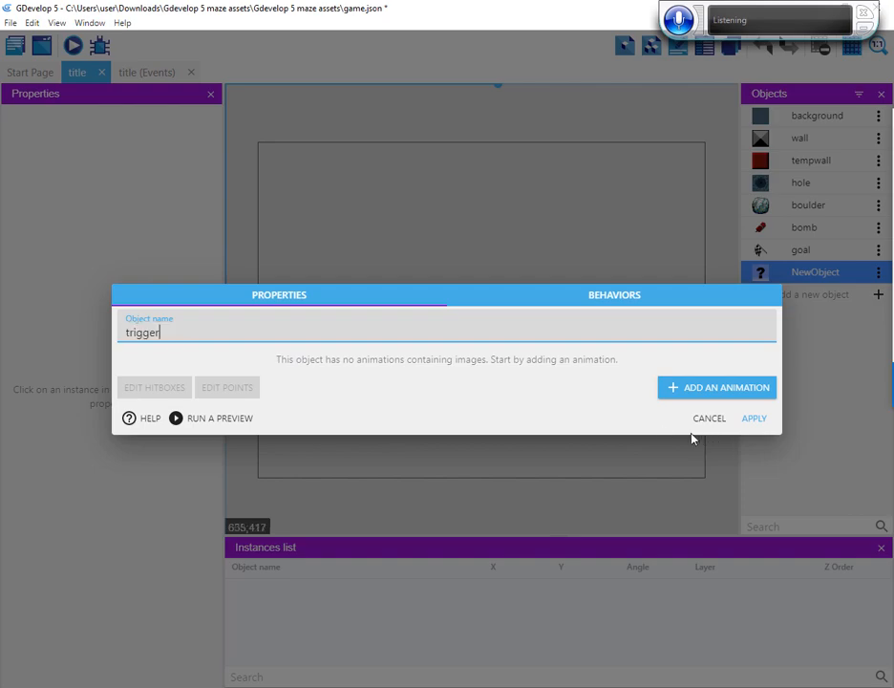
click(761, 420)
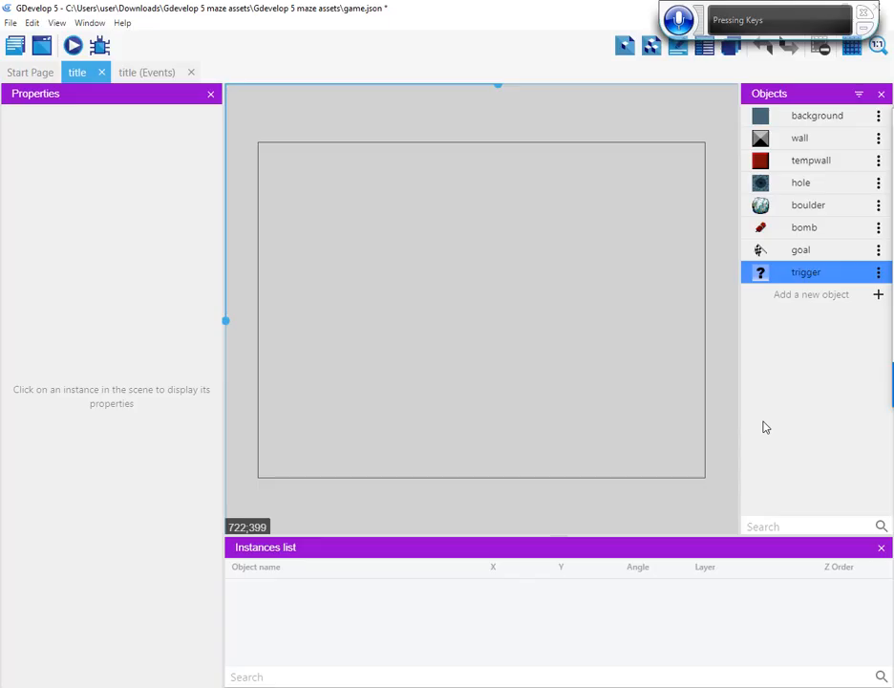
Add an animation with the image trigger.png to the trigger sprite and apply it
double_click(807, 274)
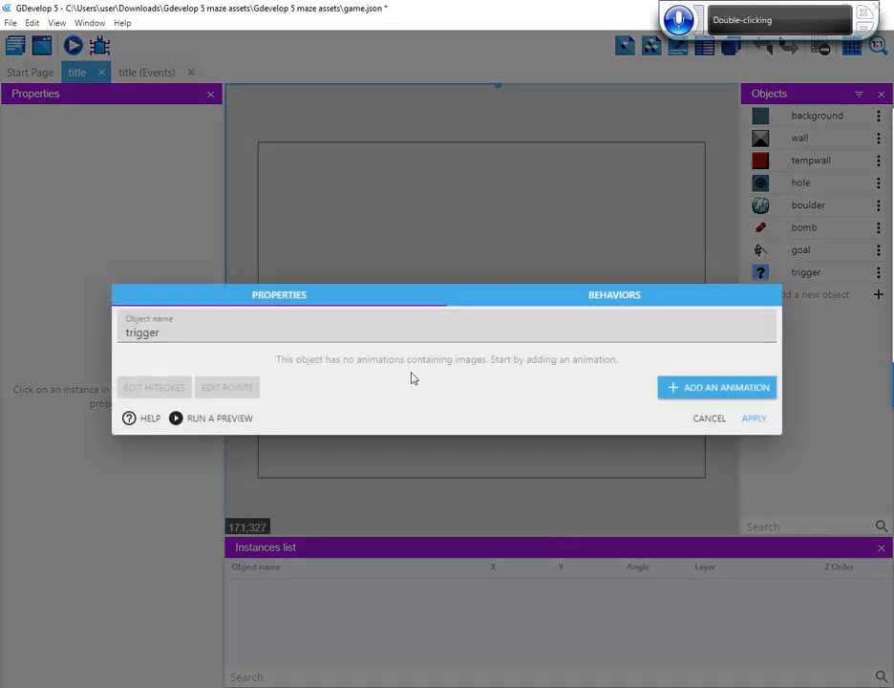
click(671, 393)
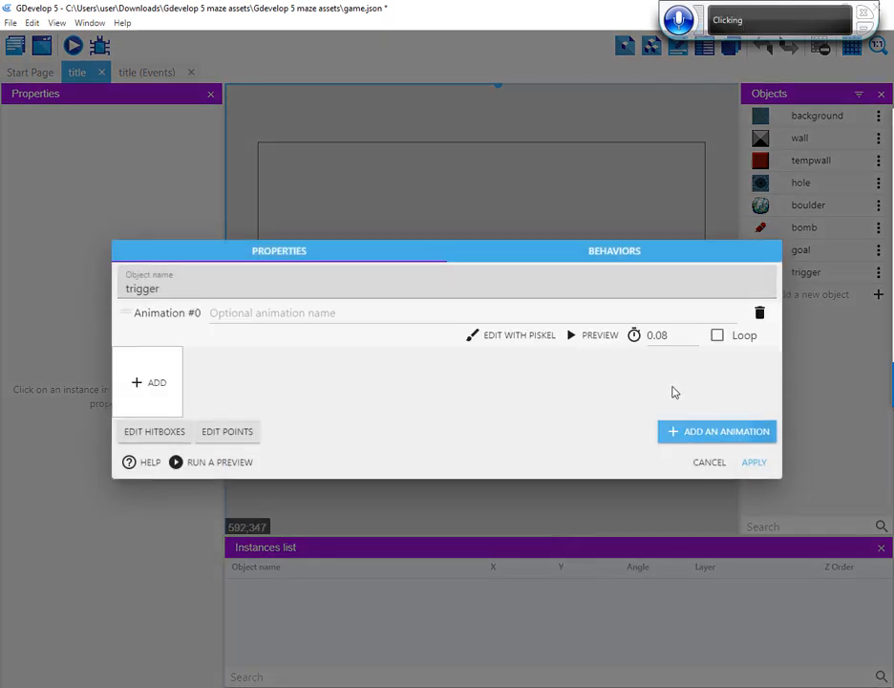
click(164, 382)
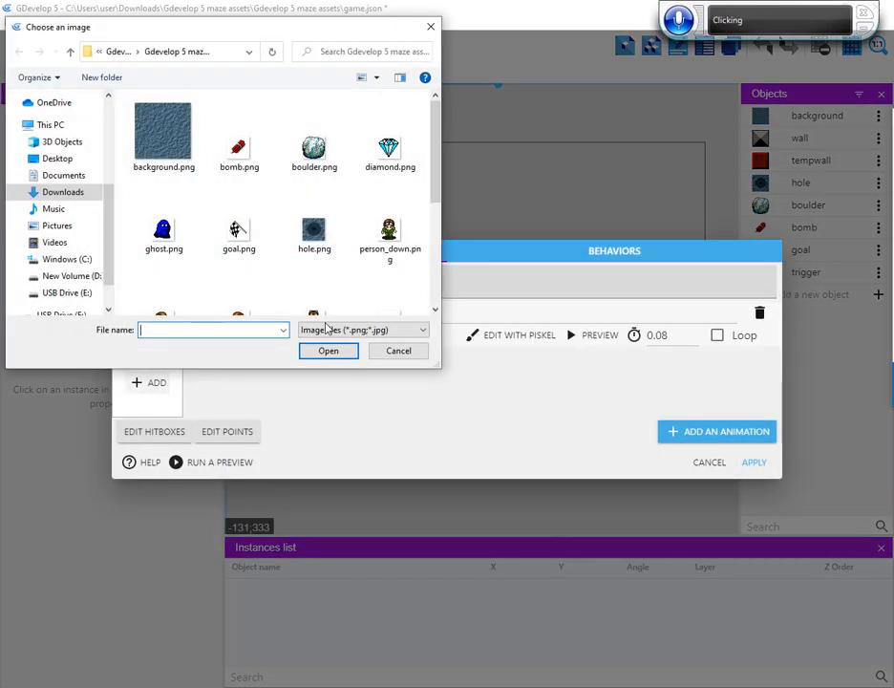
click(250, 239)
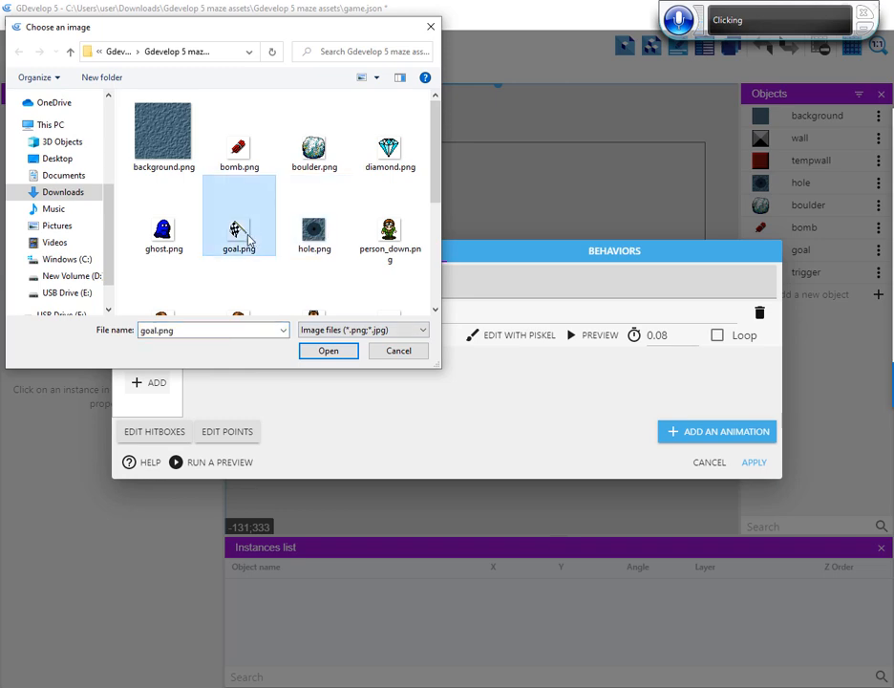
key(t)
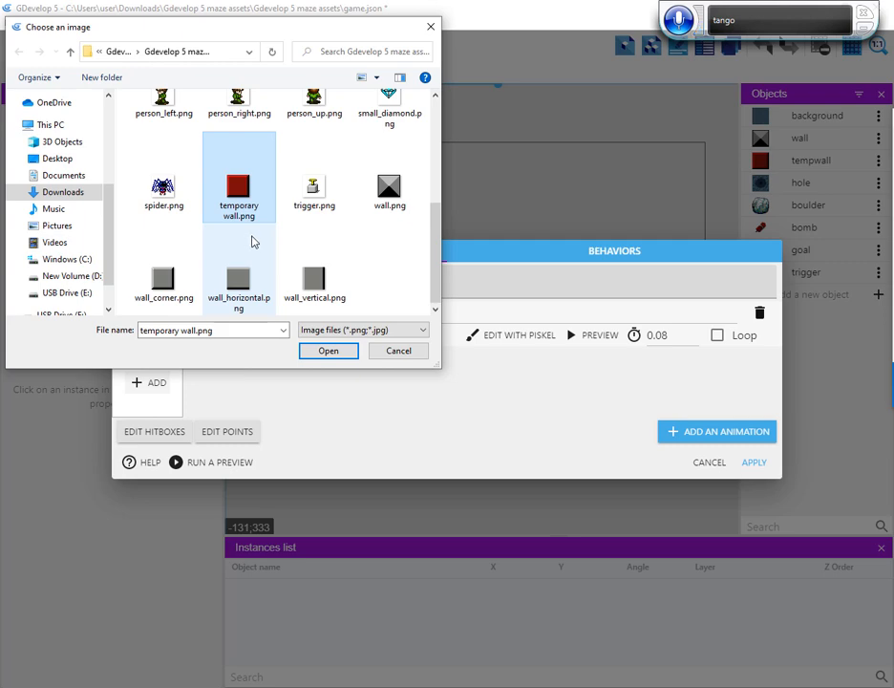
key(t)
key(Return)
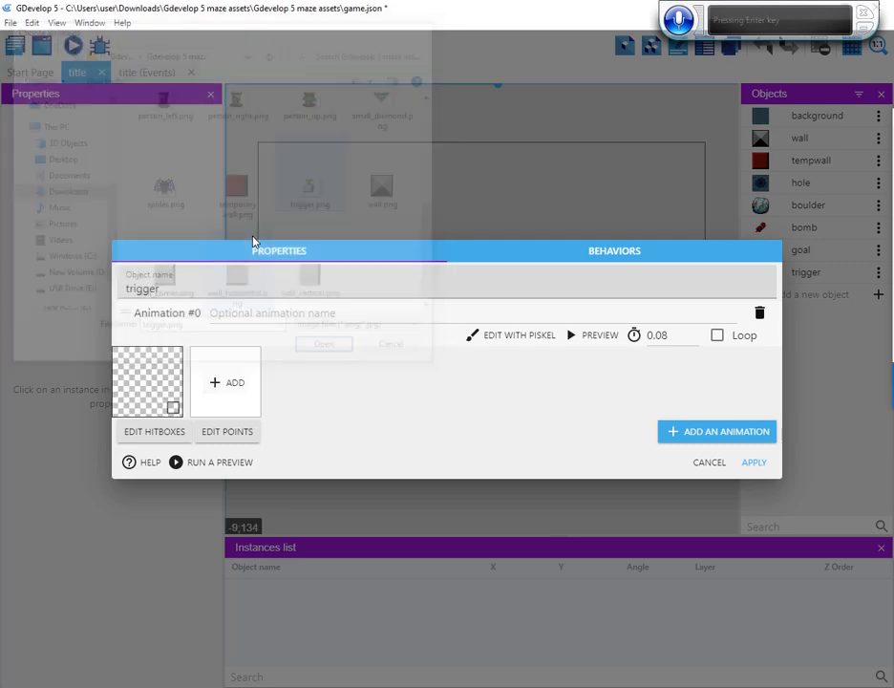
click(756, 464)
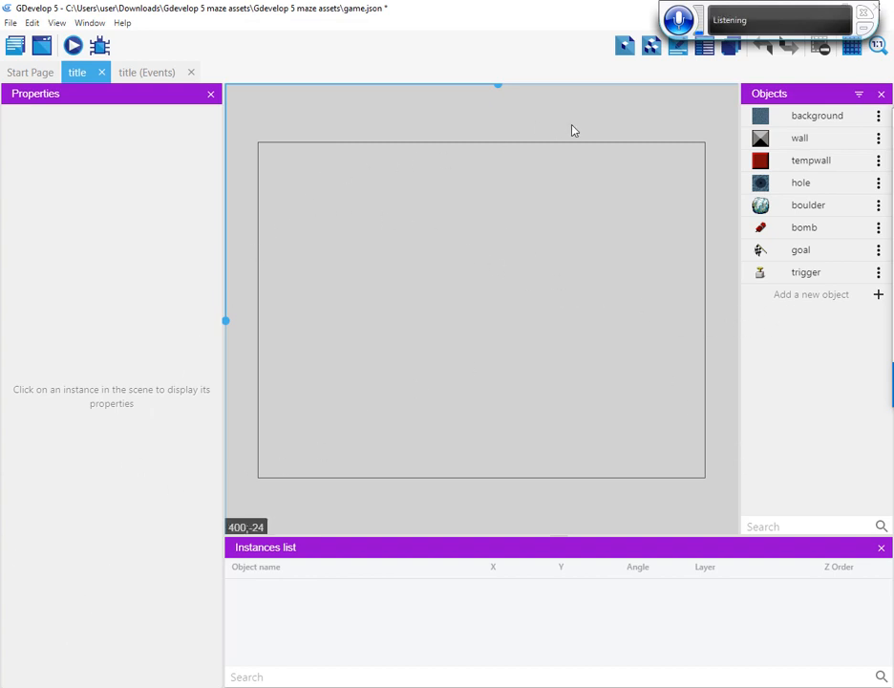
Add a Sprite object to the title scene and name it diamond
click(878, 296)
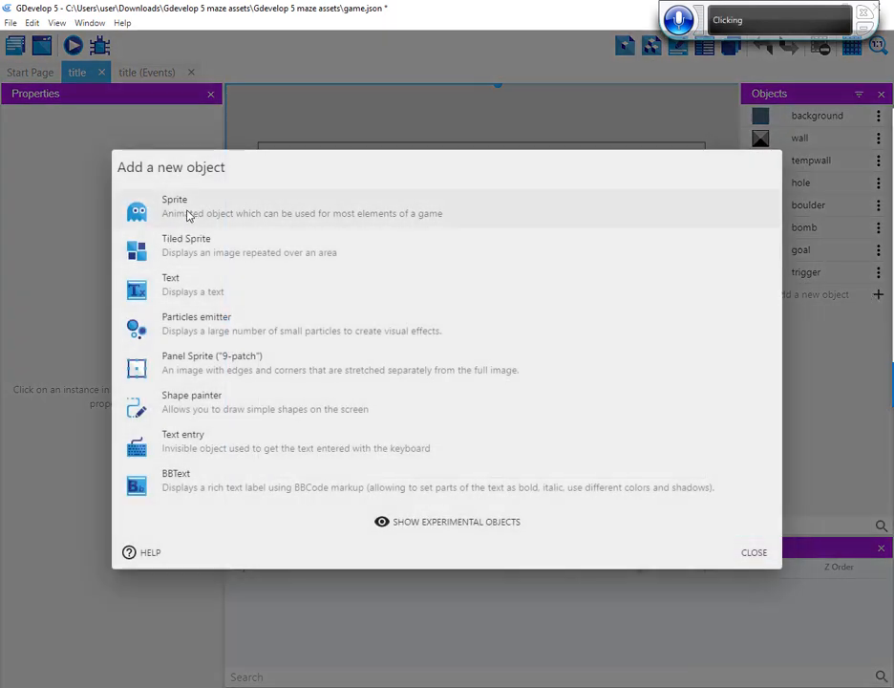
click(237, 218)
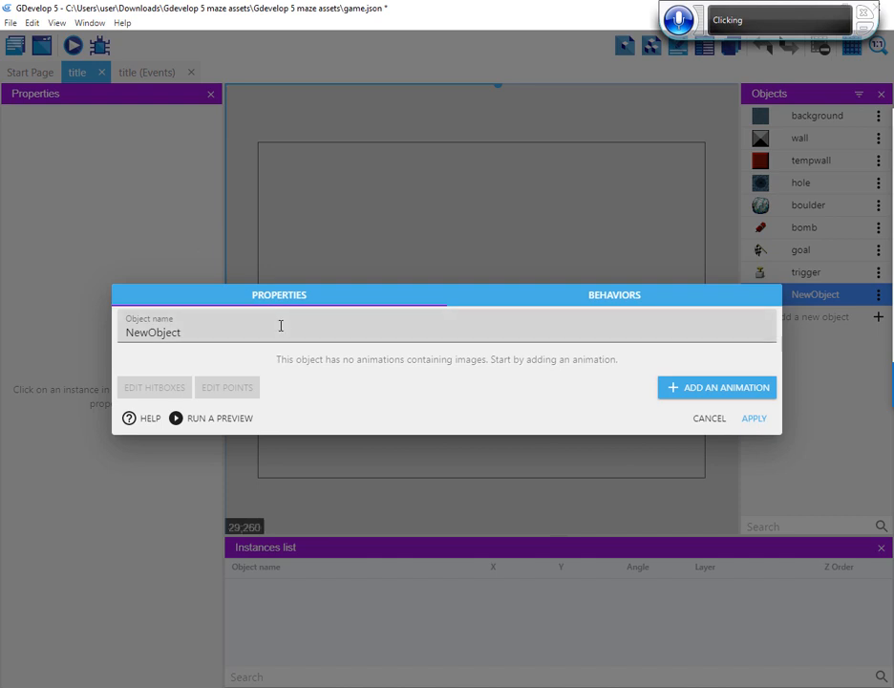
double_click(165, 334)
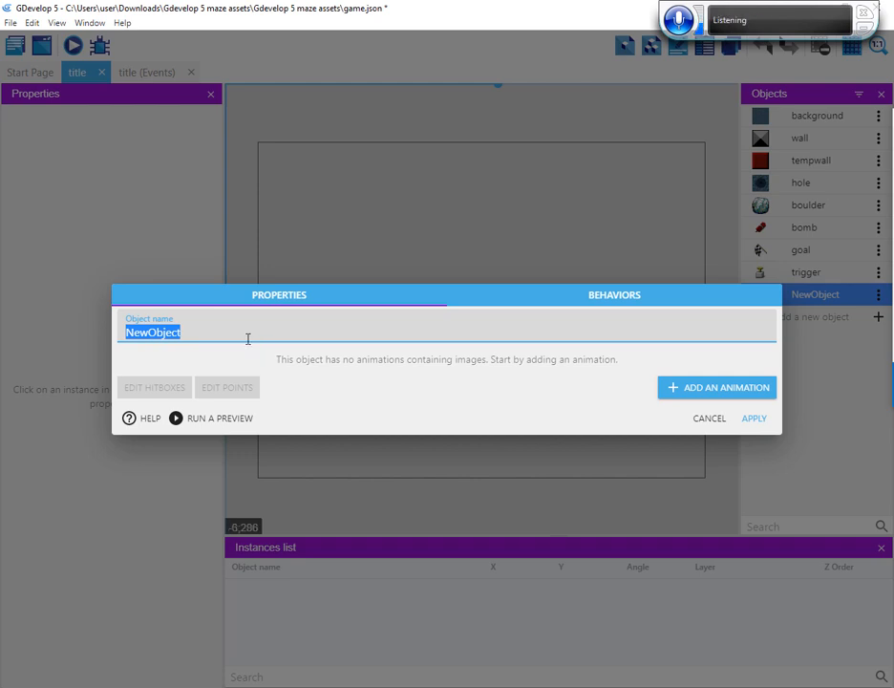
text(diamond)
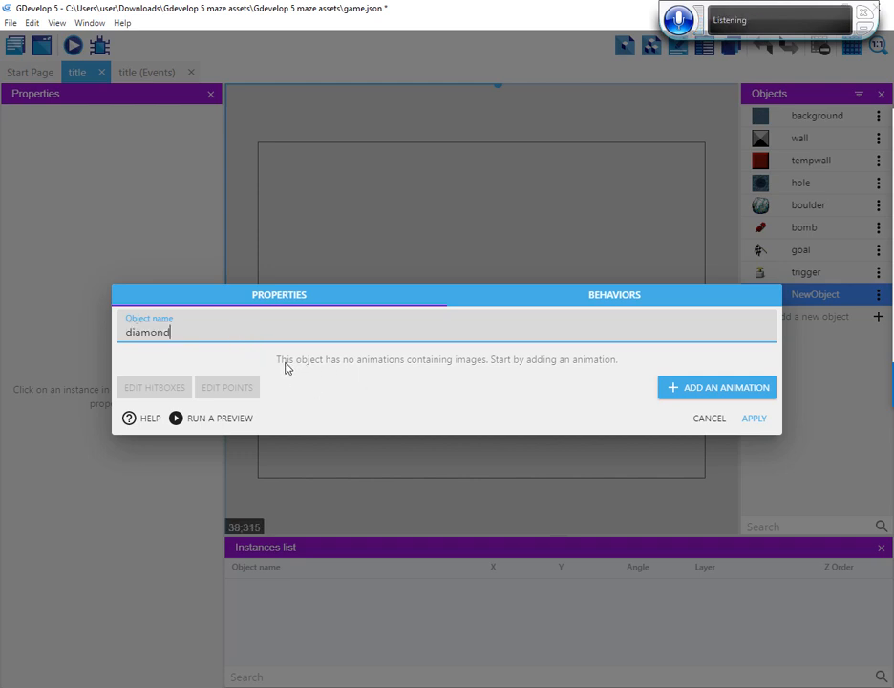
Add an animation with the image diamond.png to the diamond sprite and apply it
click(671, 388)
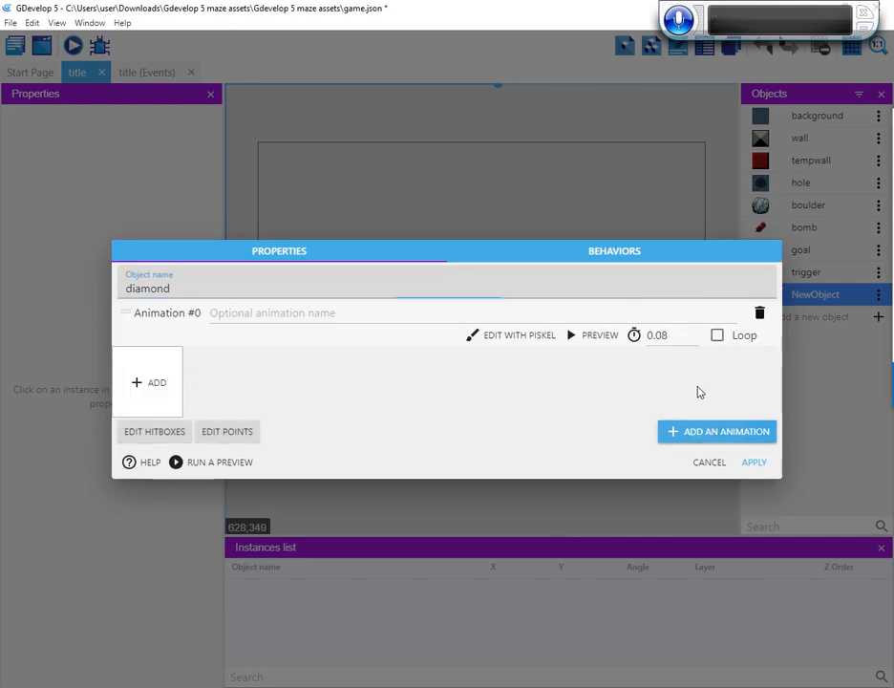
click(150, 386)
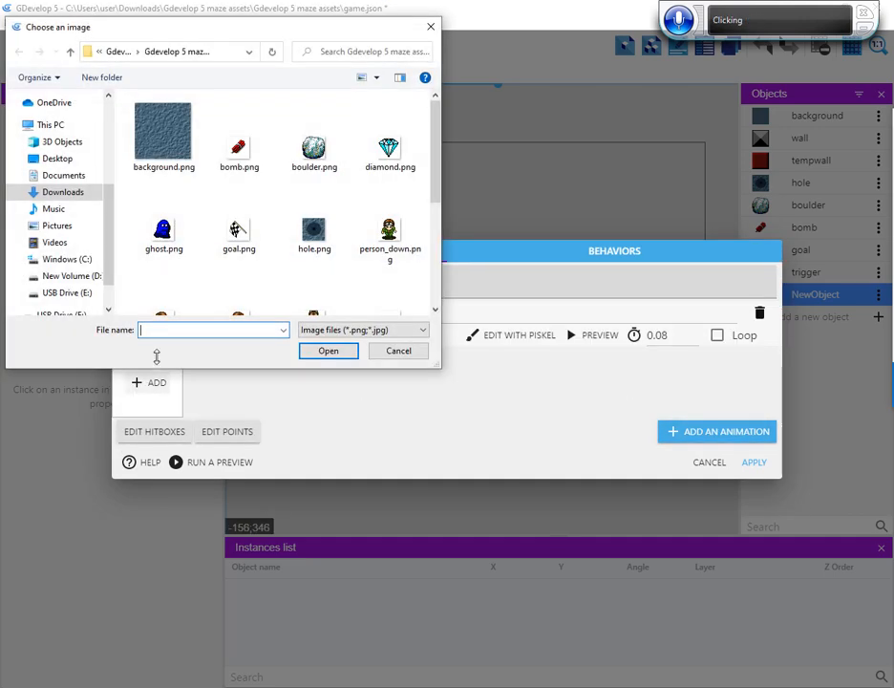
click(385, 158)
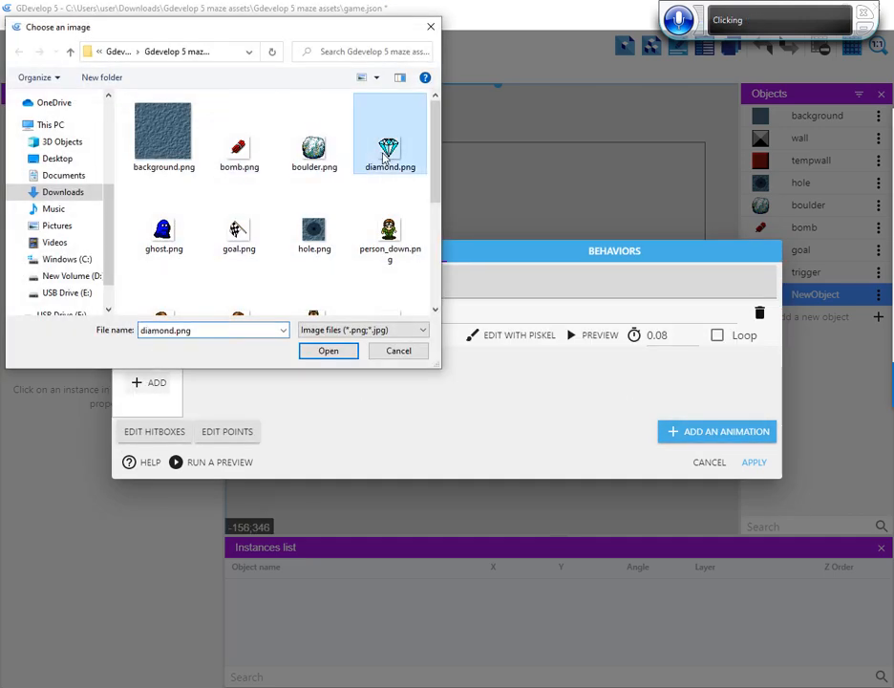
click(744, 467)
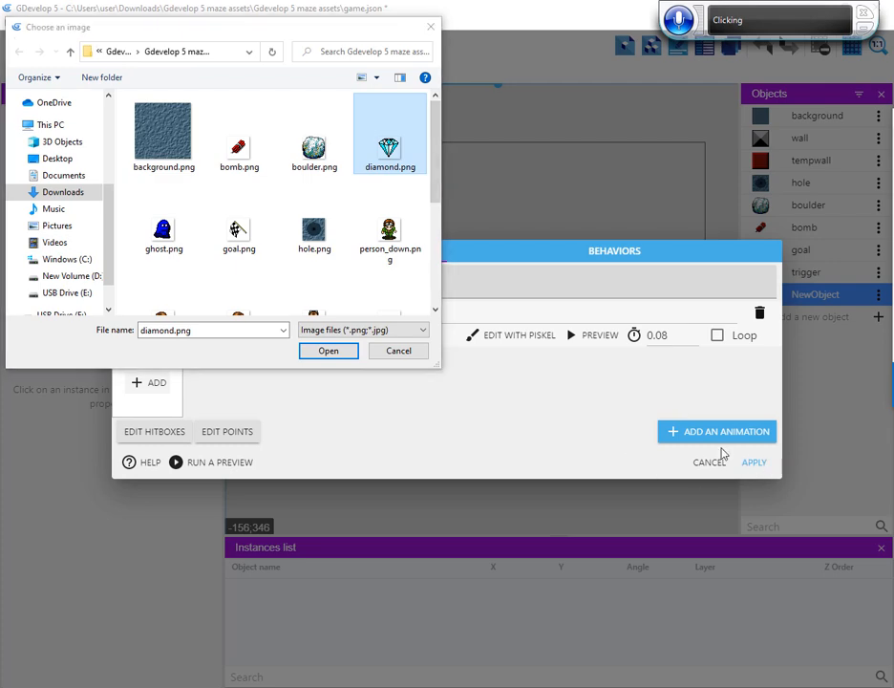
click(326, 350)
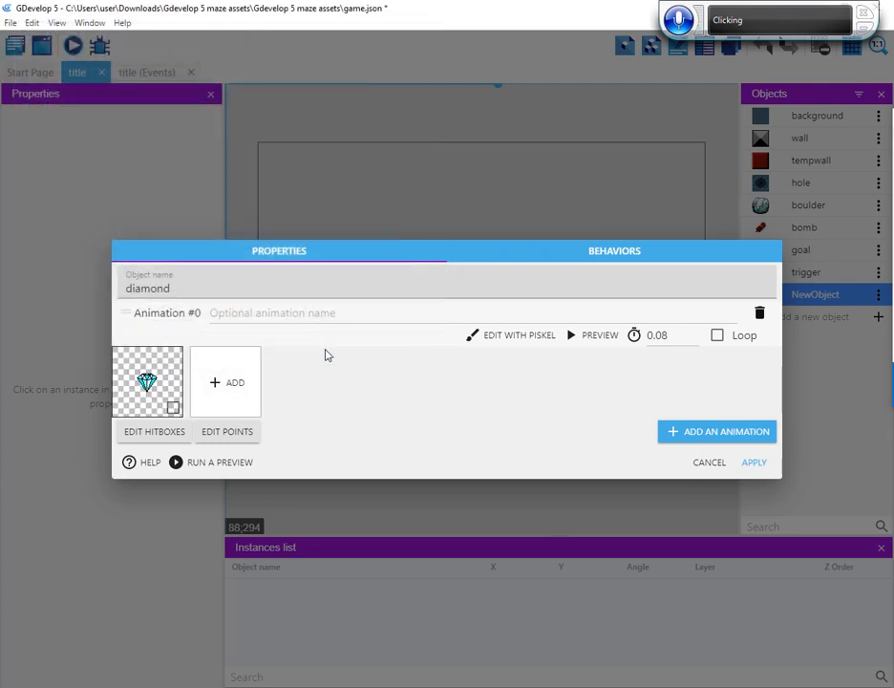
click(754, 462)
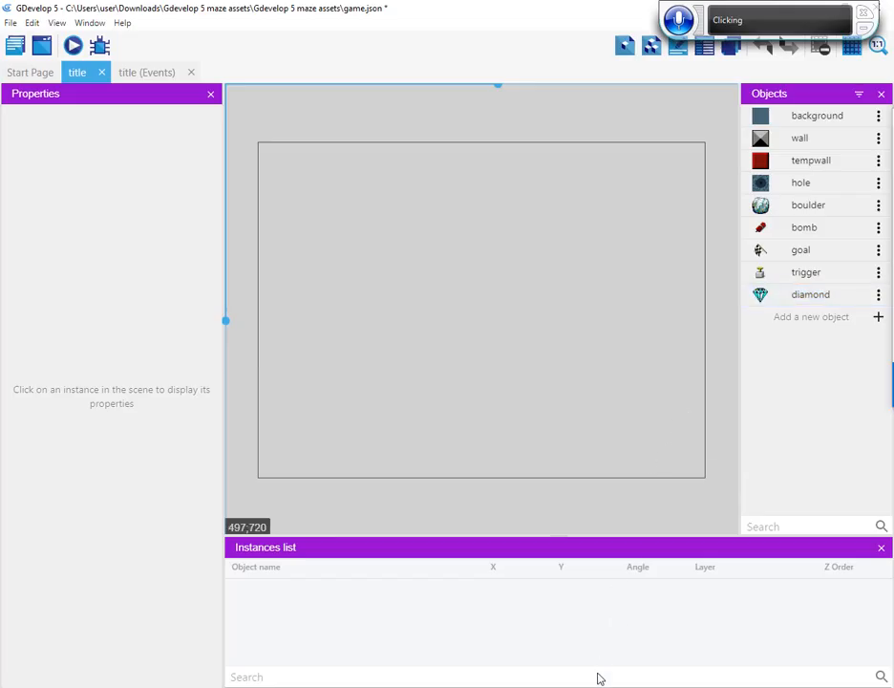
Add a Sprite object to the title scene and name it spider
click(878, 317)
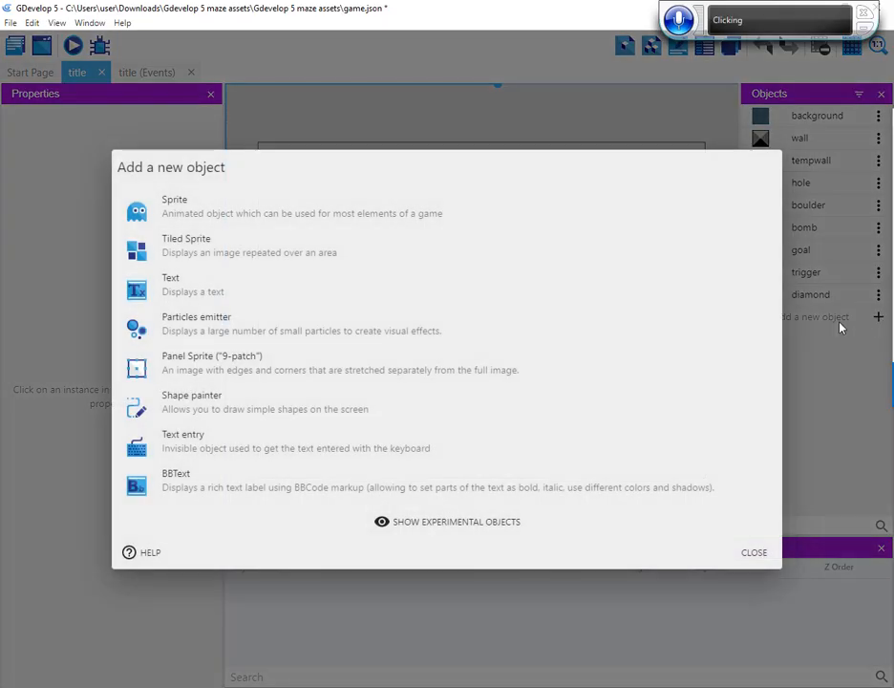
click(311, 209)
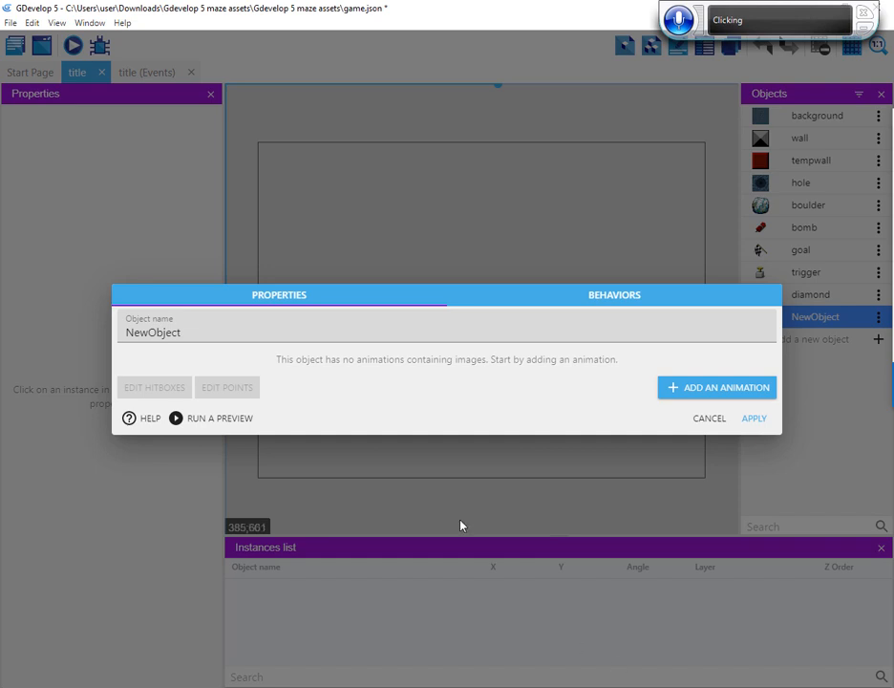
double_click(148, 332)
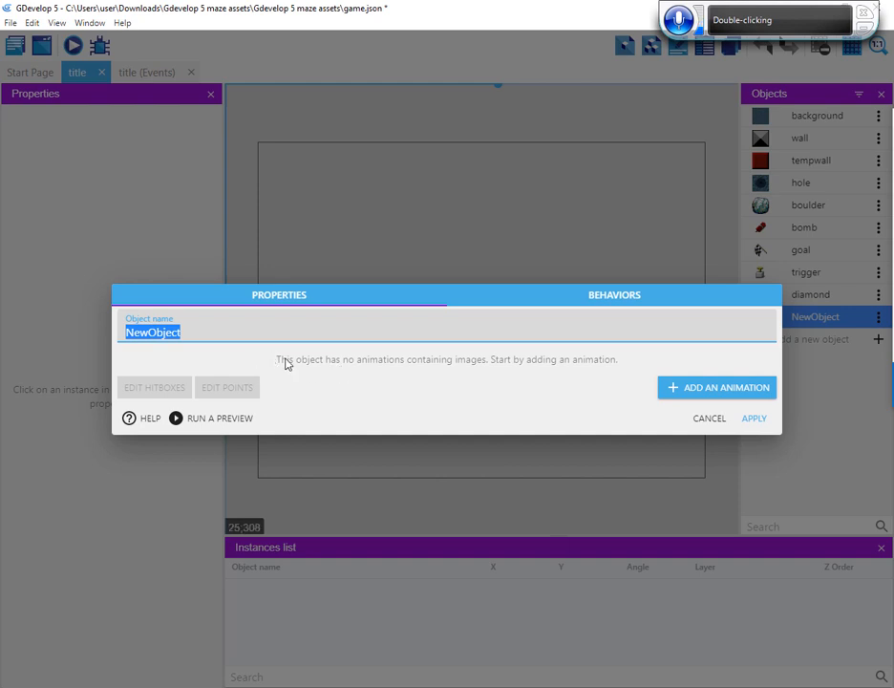
text(spider)
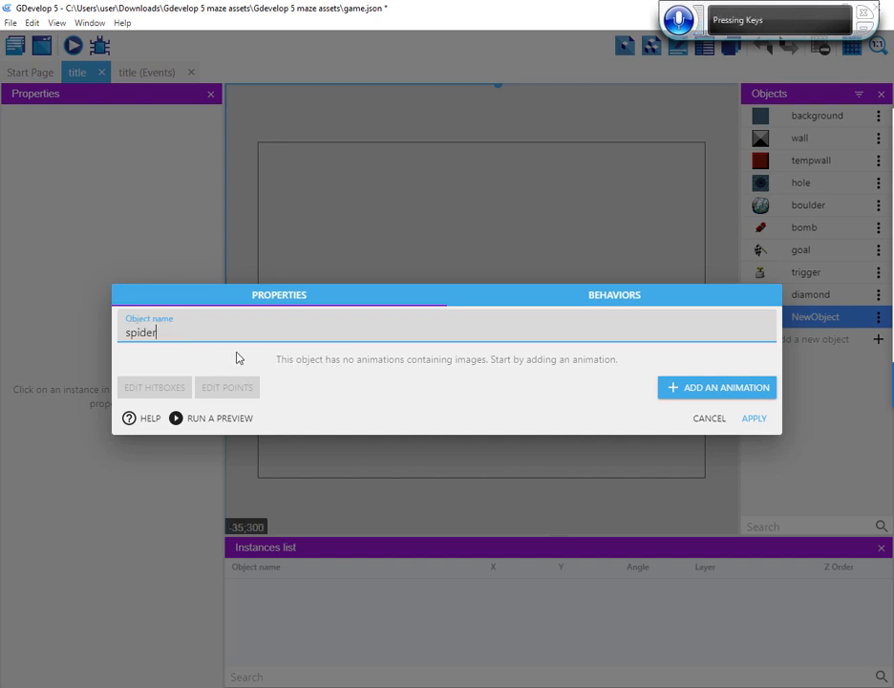
Add an animation with the image spider.png to the spider sprite and apply it
click(692, 392)
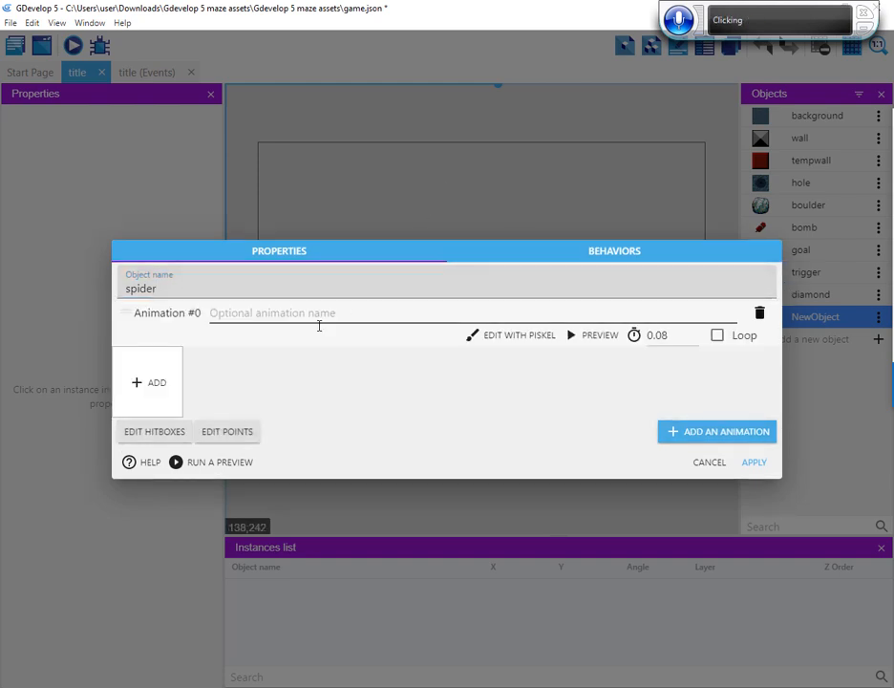
click(151, 384)
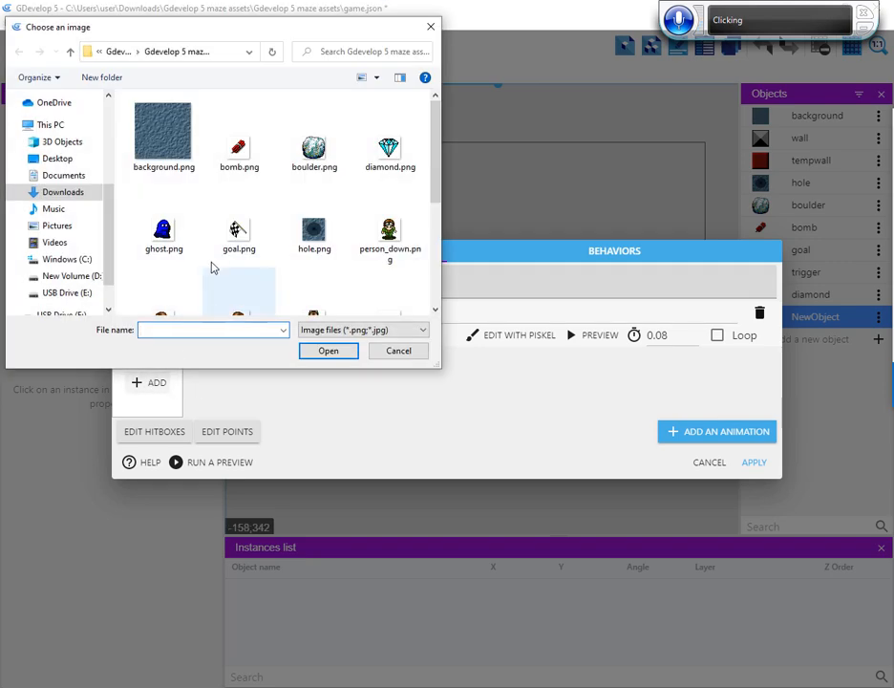
click(251, 237)
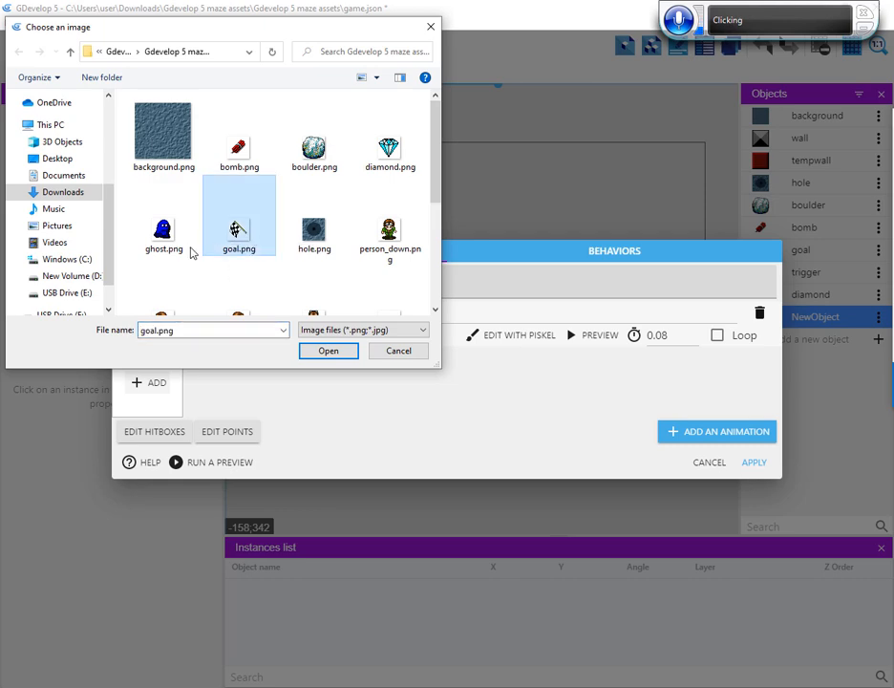
key(space)
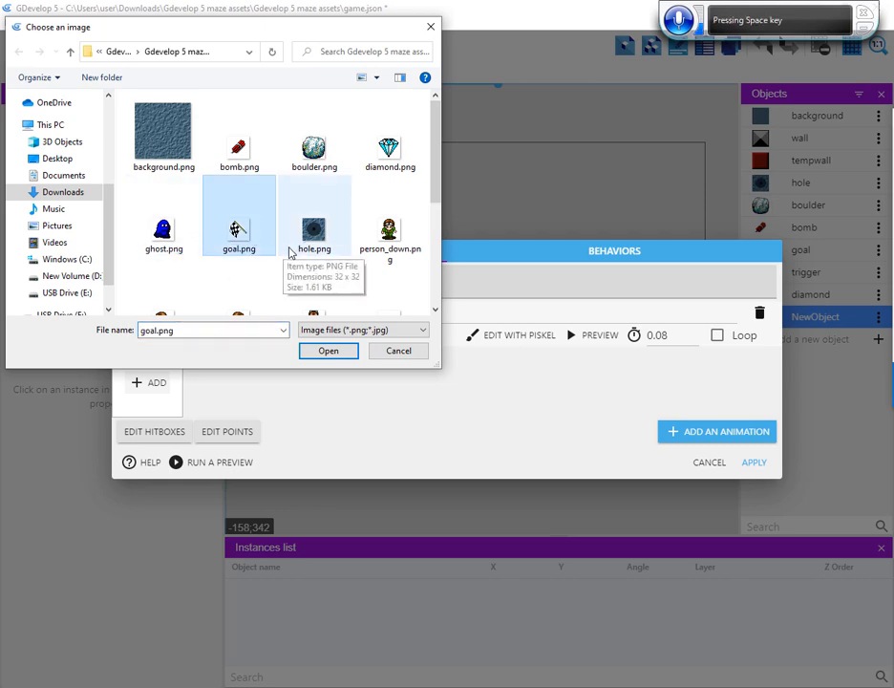
key(s)
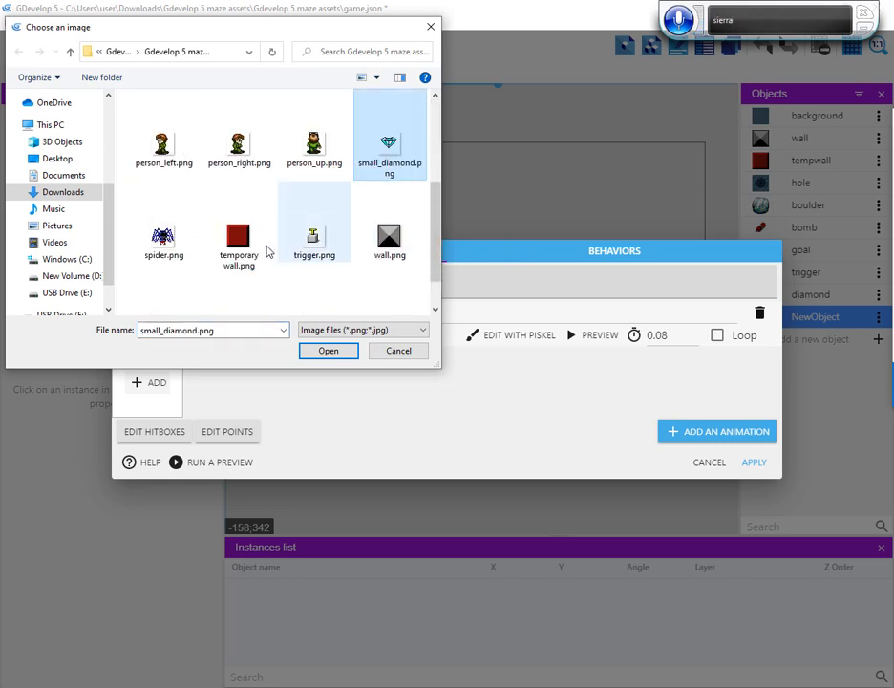
key(s)
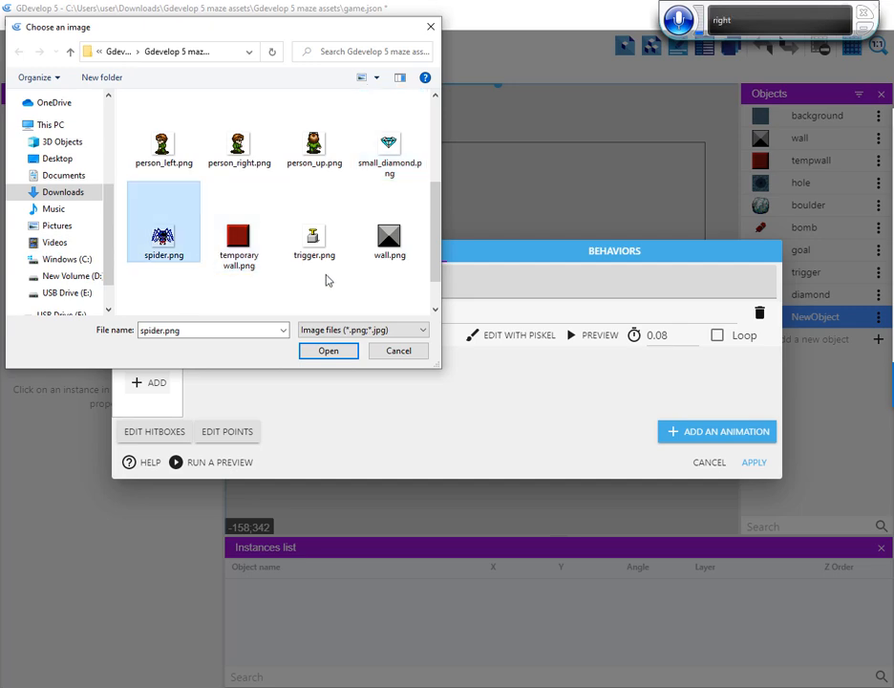
click(340, 360)
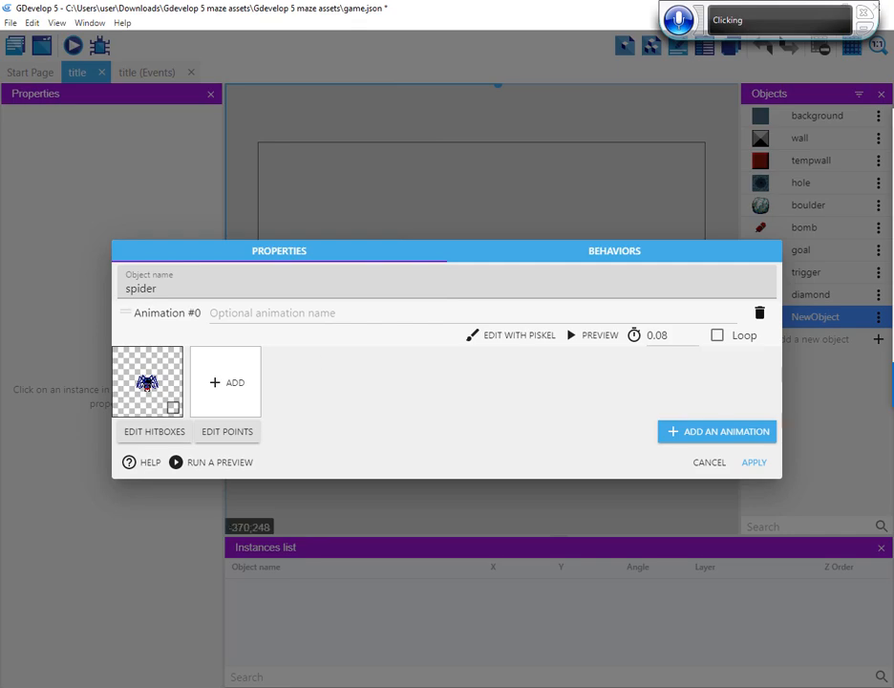
click(752, 464)
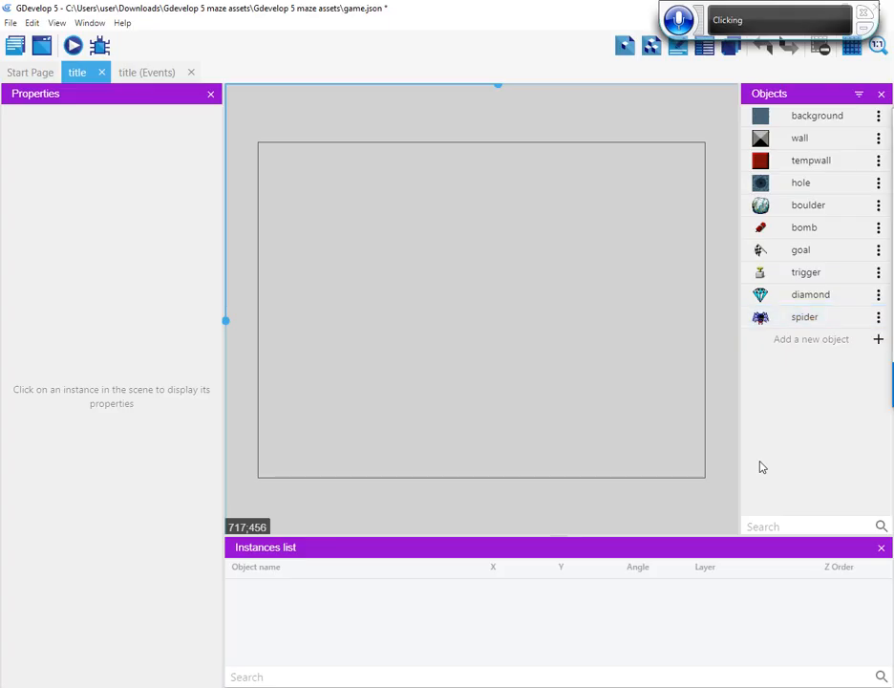
Add a Sprite object to the title scene, name it ghost and apply it without an animation
click(878, 341)
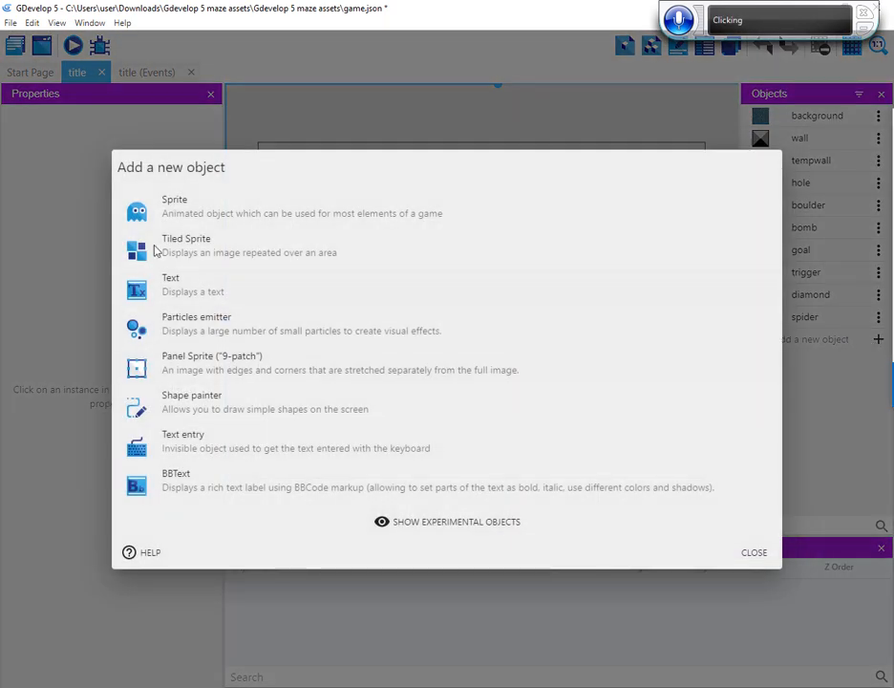
click(284, 214)
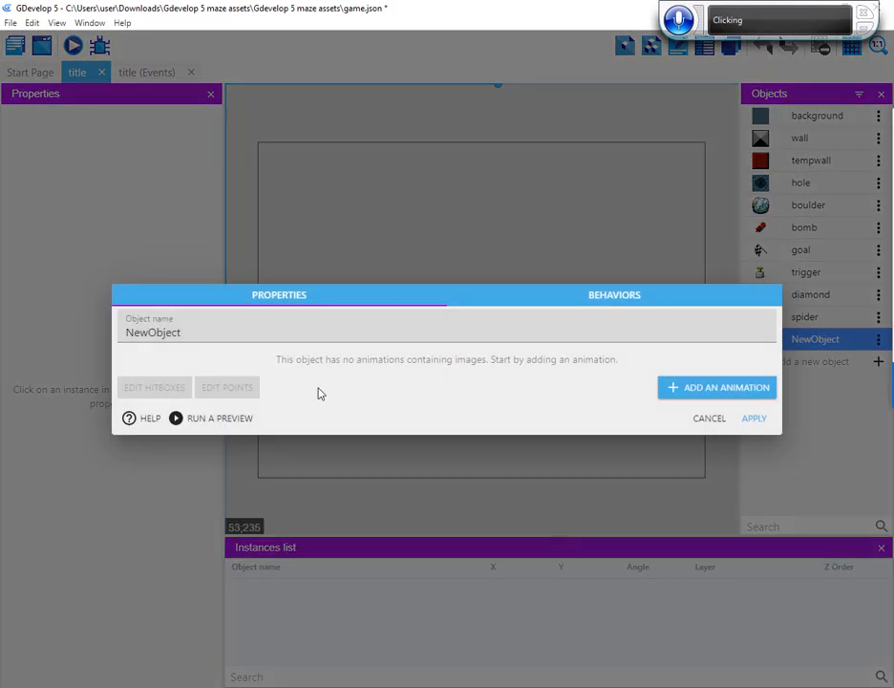
click(157, 333)
double_click(160, 333)
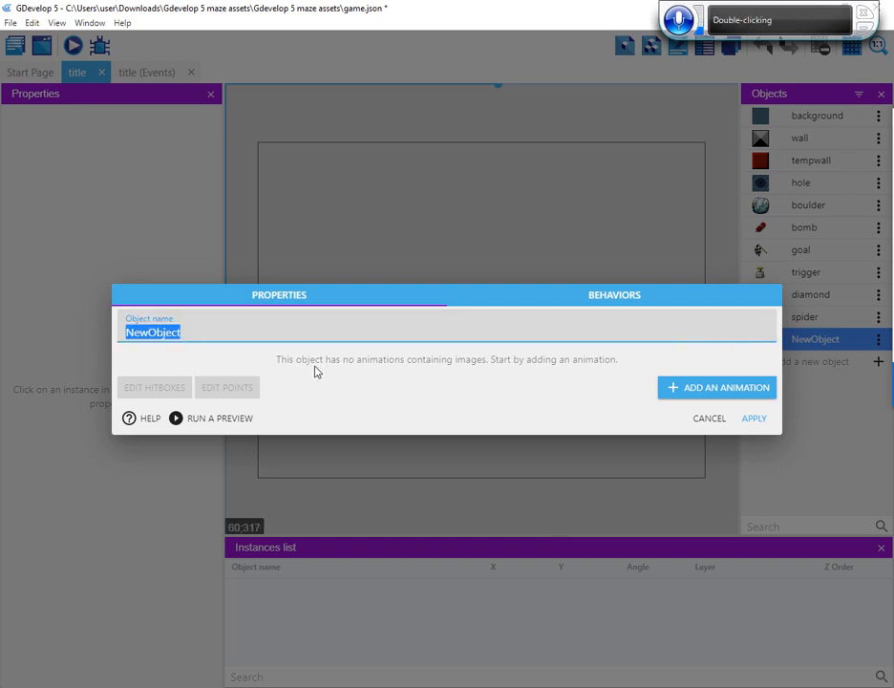
text(ghost)
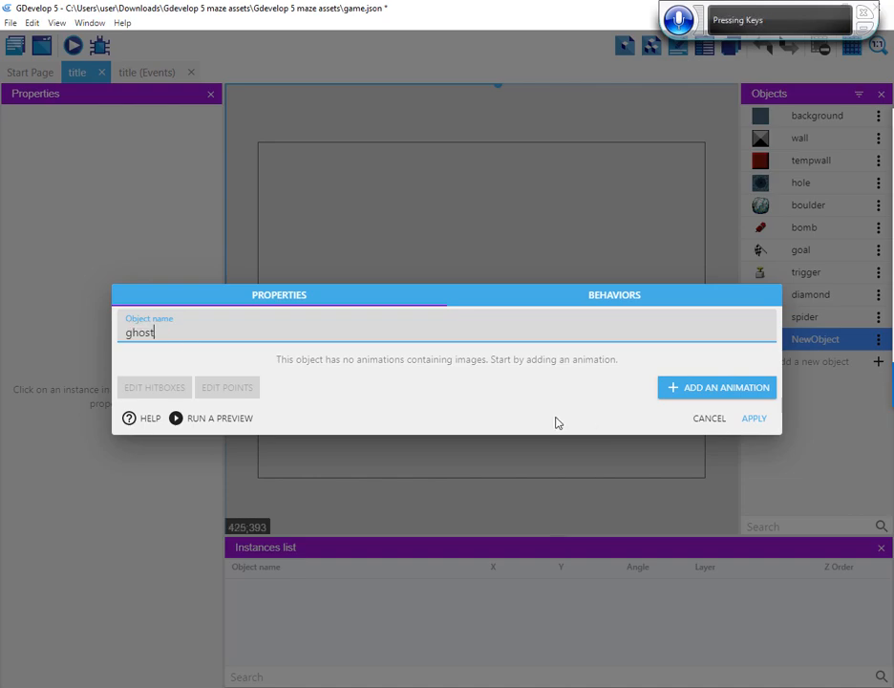
click(754, 420)
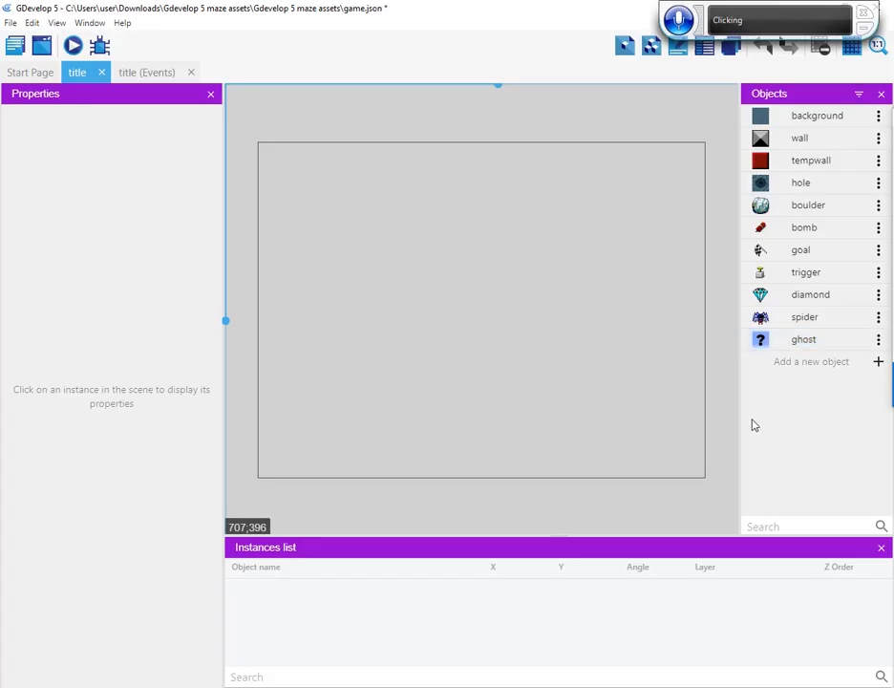
Add a Sprite object to the title scene, name it person and apply it without an animation
click(878, 362)
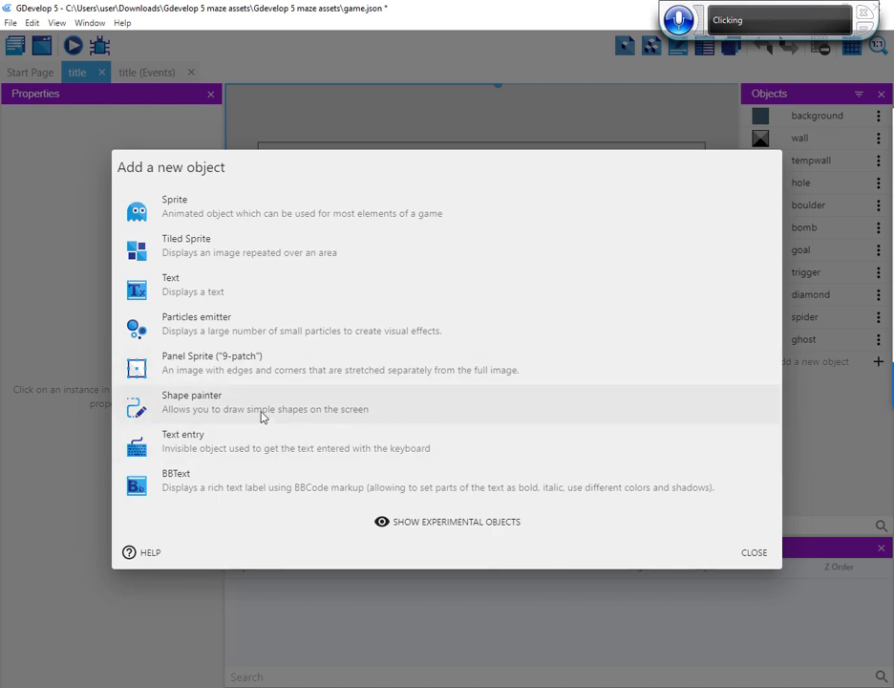
click(298, 219)
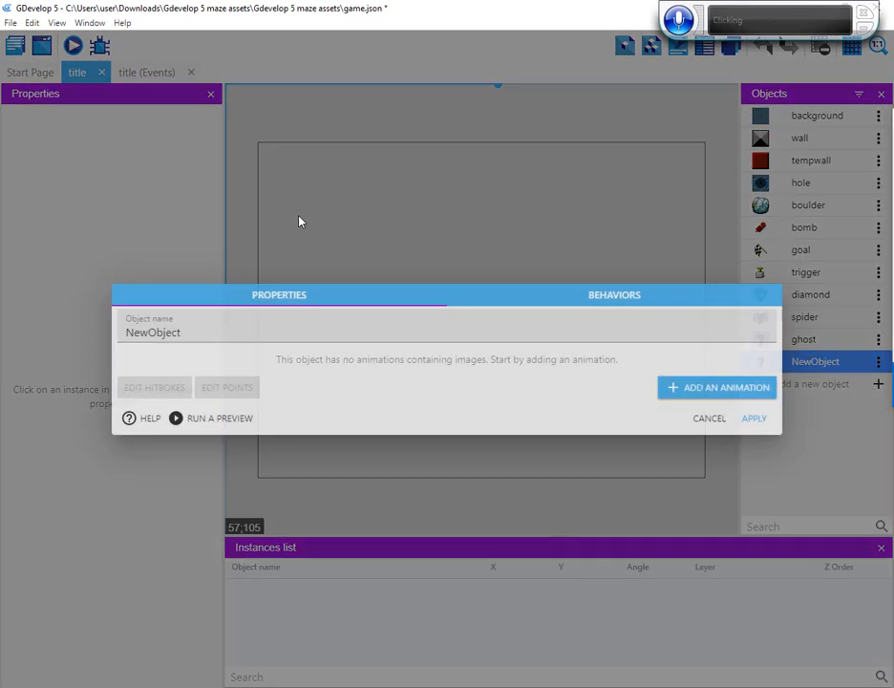
click(159, 327)
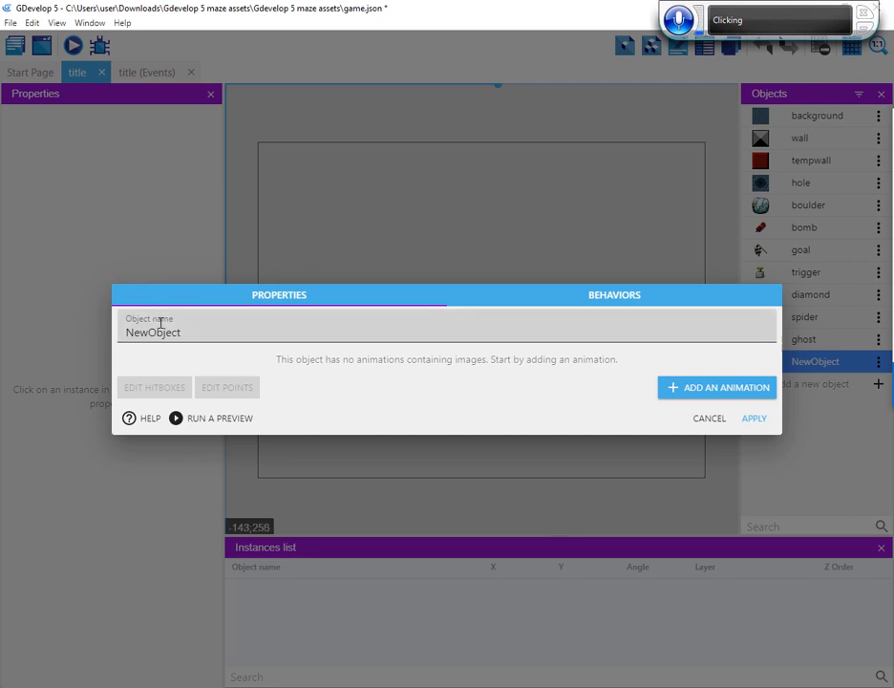
double_click(162, 334)
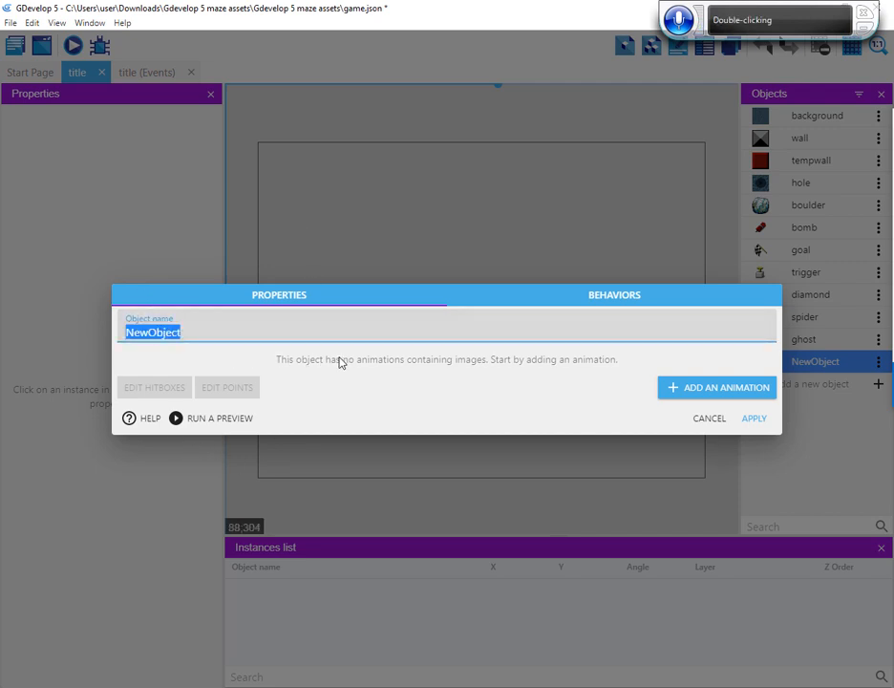
text(pe)
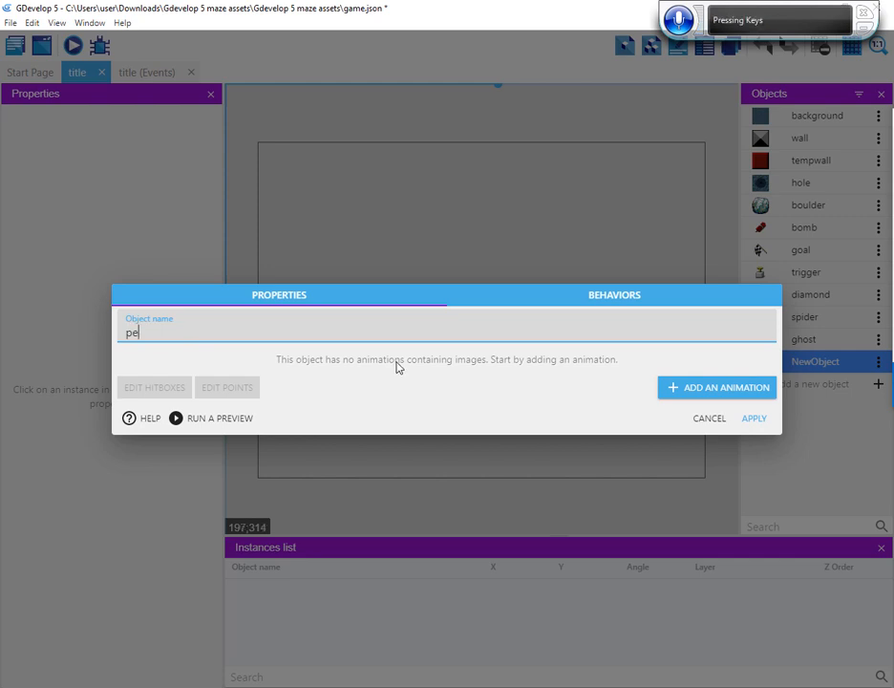
text(rson)
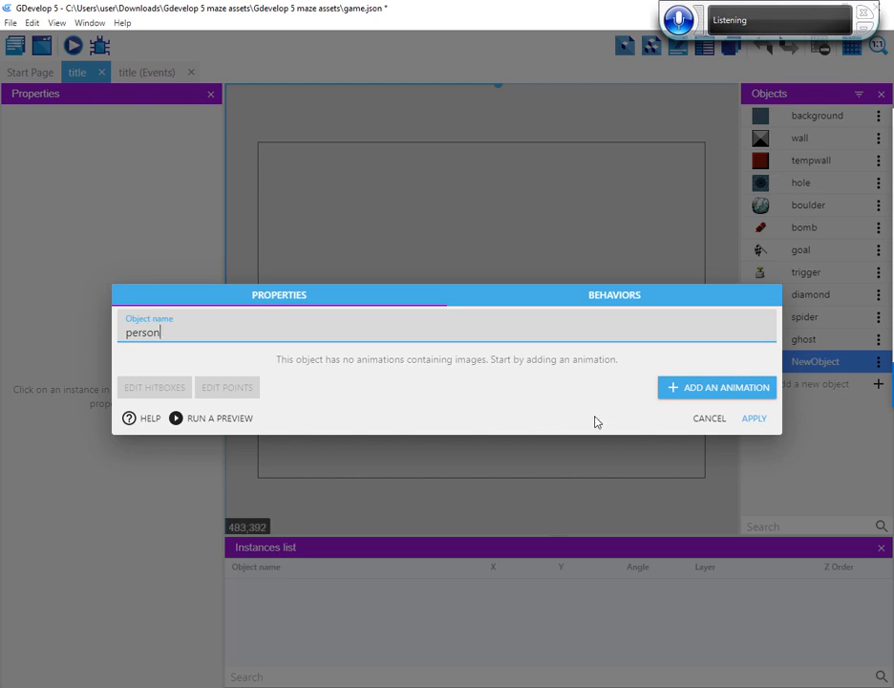
click(755, 419)
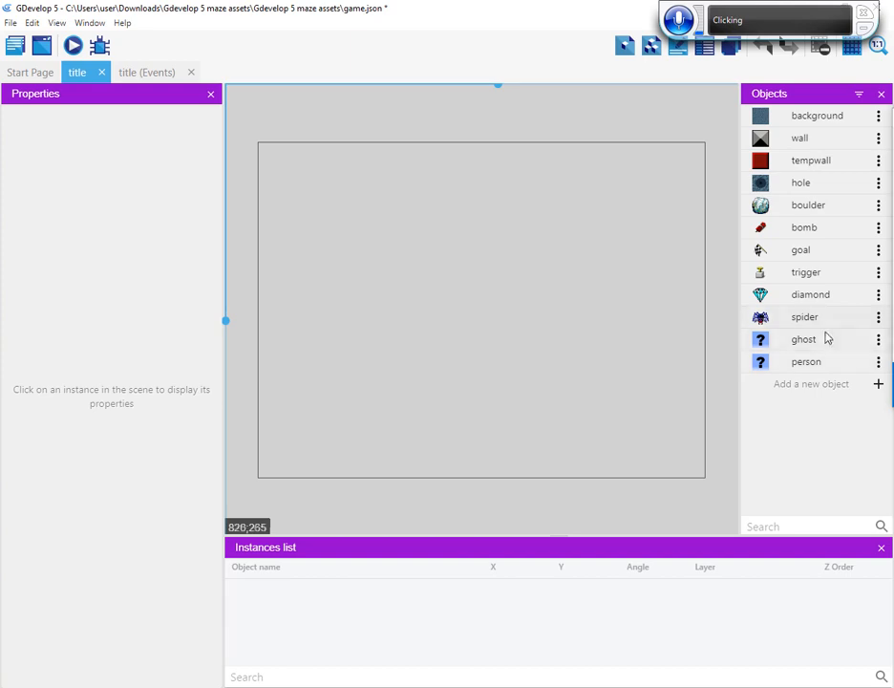
Add an animation with the image ghost.png to the existing ghost object and apply it
double_click(791, 341)
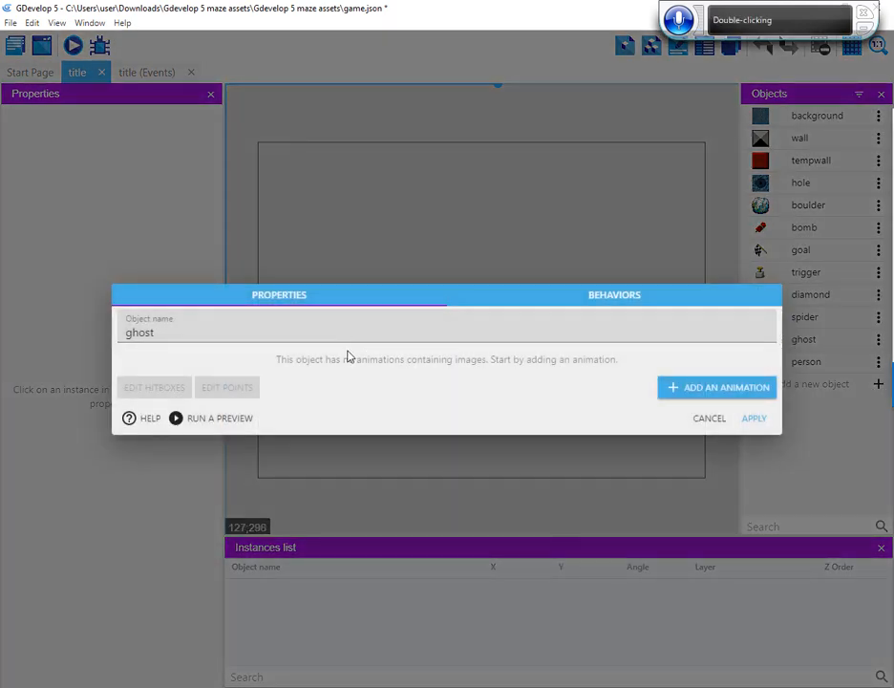
click(691, 390)
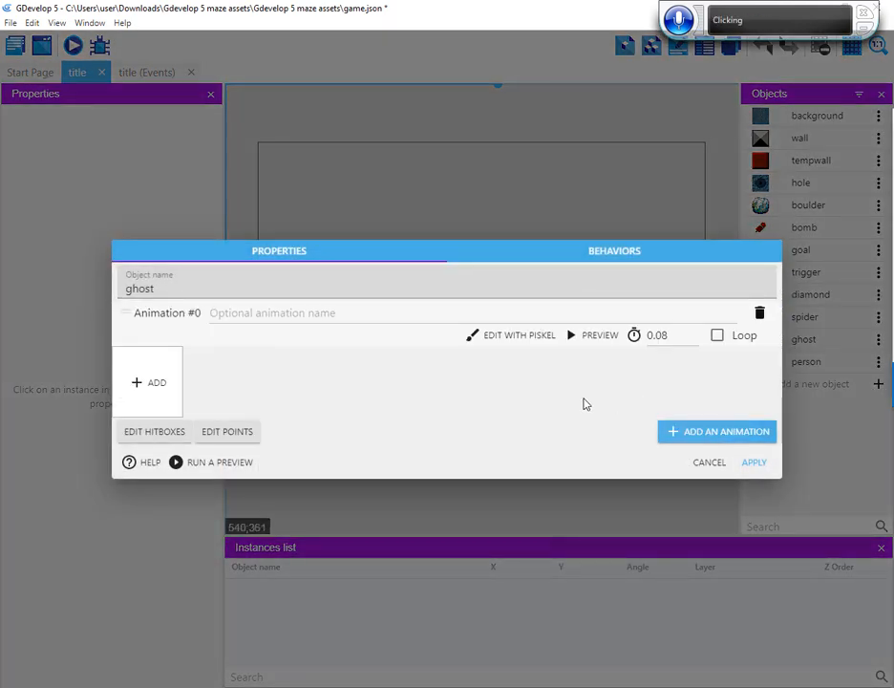
click(150, 381)
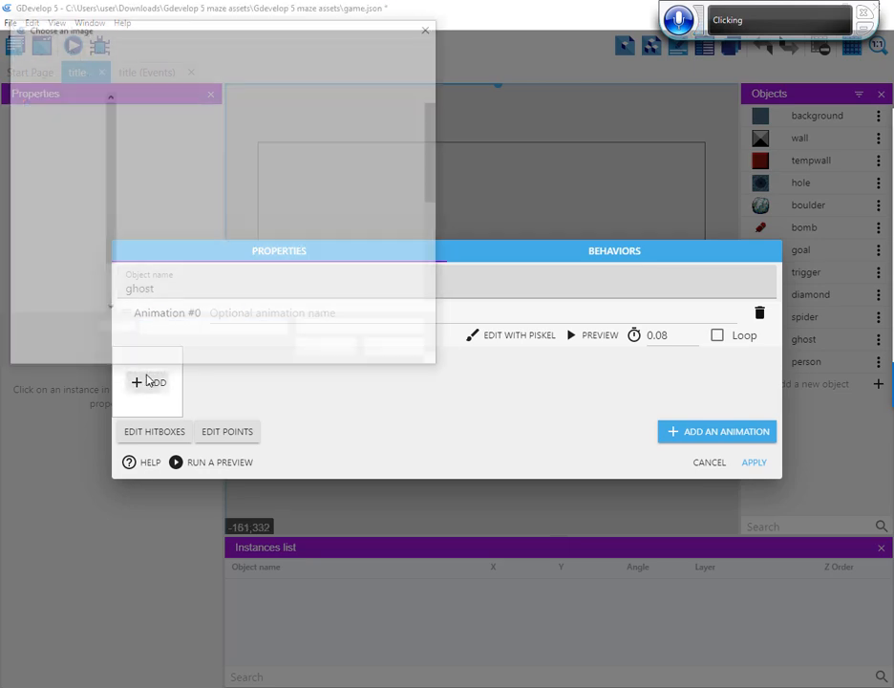
click(320, 234)
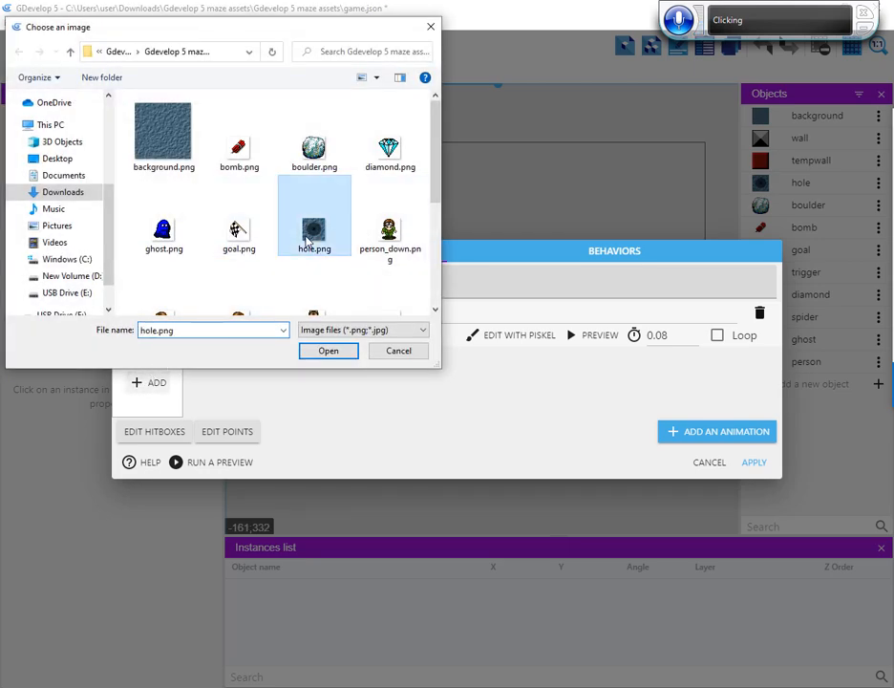
click(163, 230)
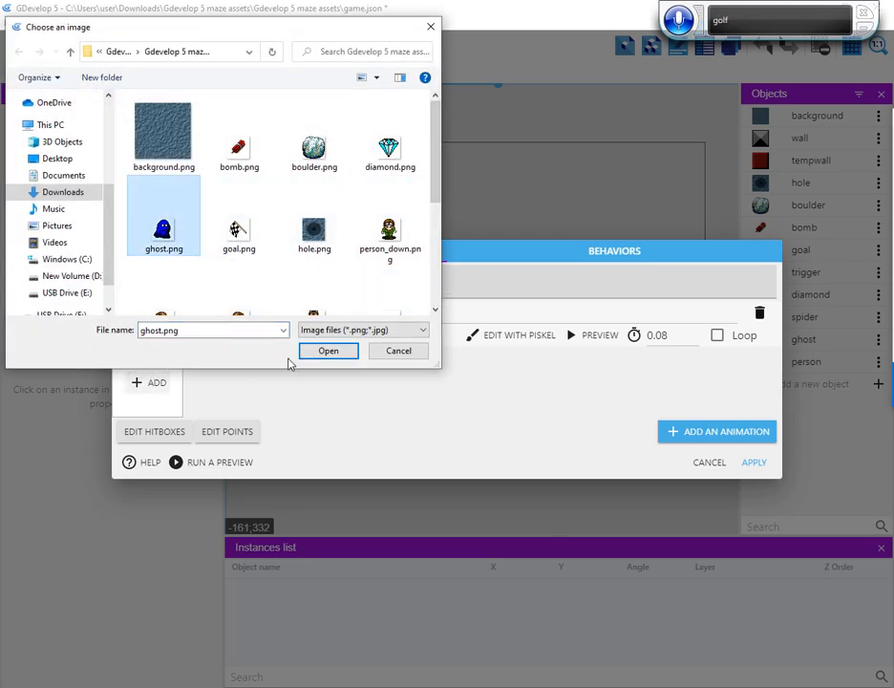
click(331, 354)
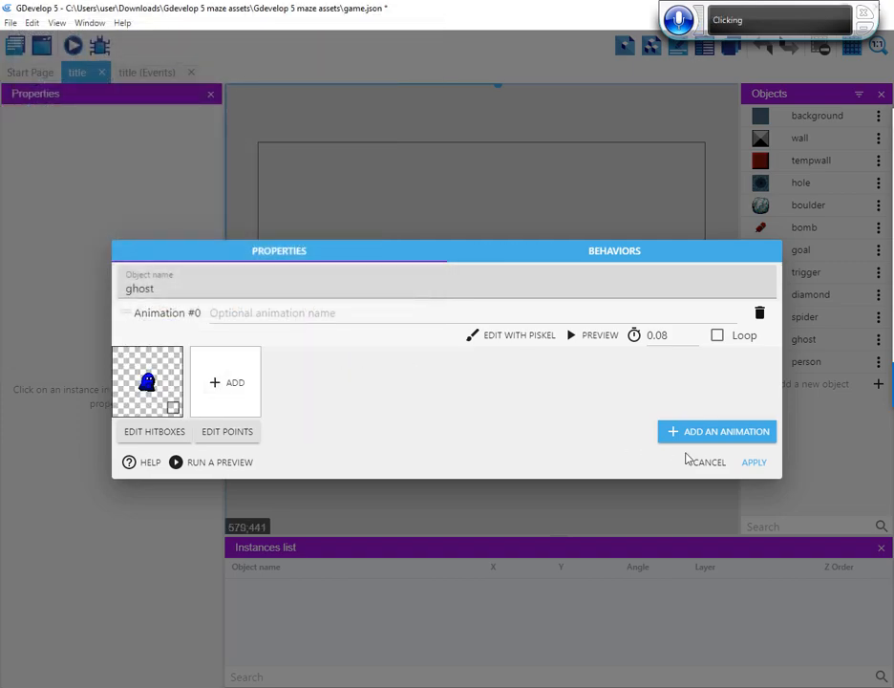
click(753, 464)
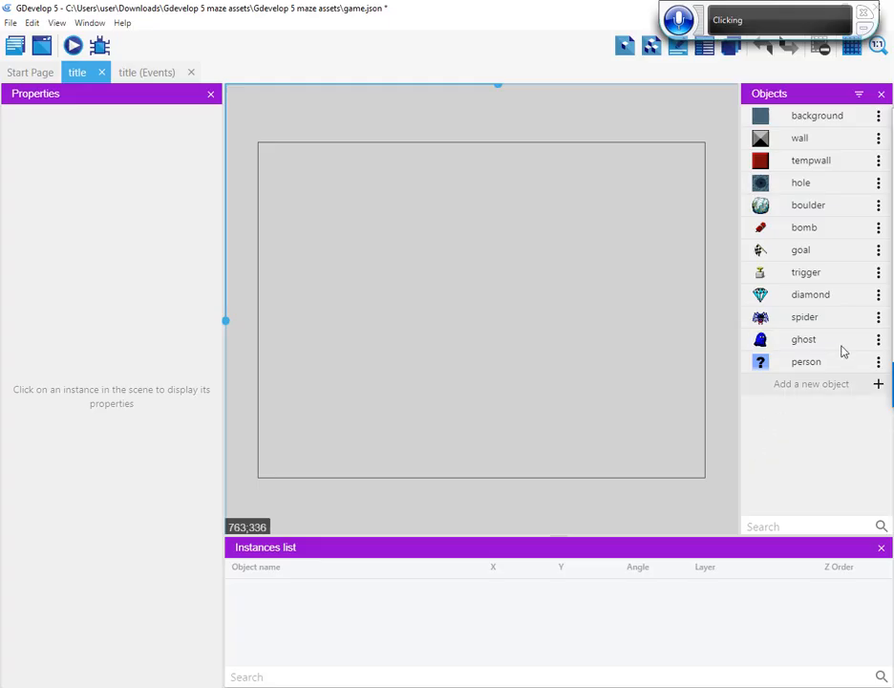
Add an animation with the image person_down.png to the existing person object
double_click(805, 362)
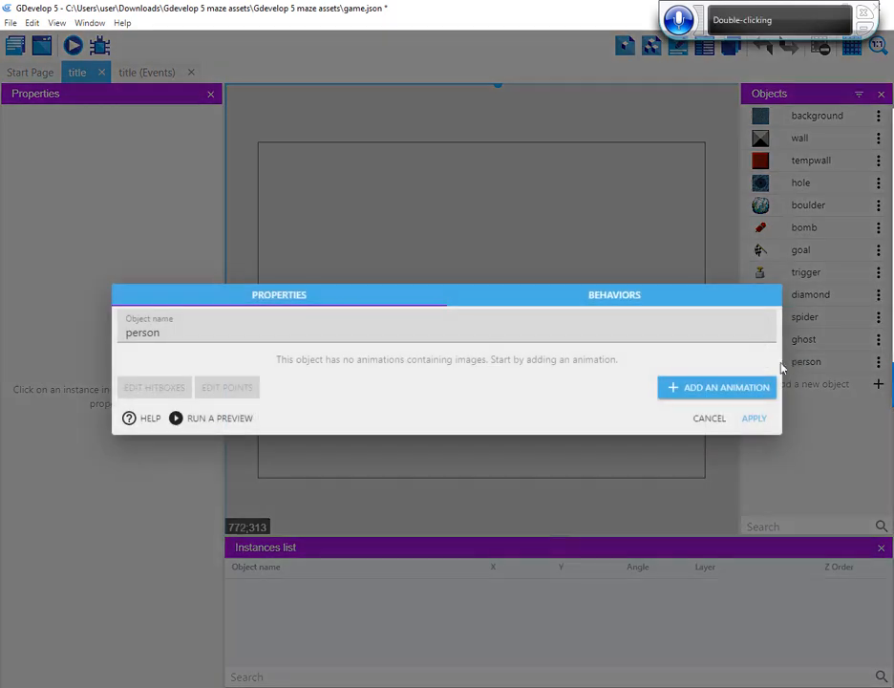
click(718, 388)
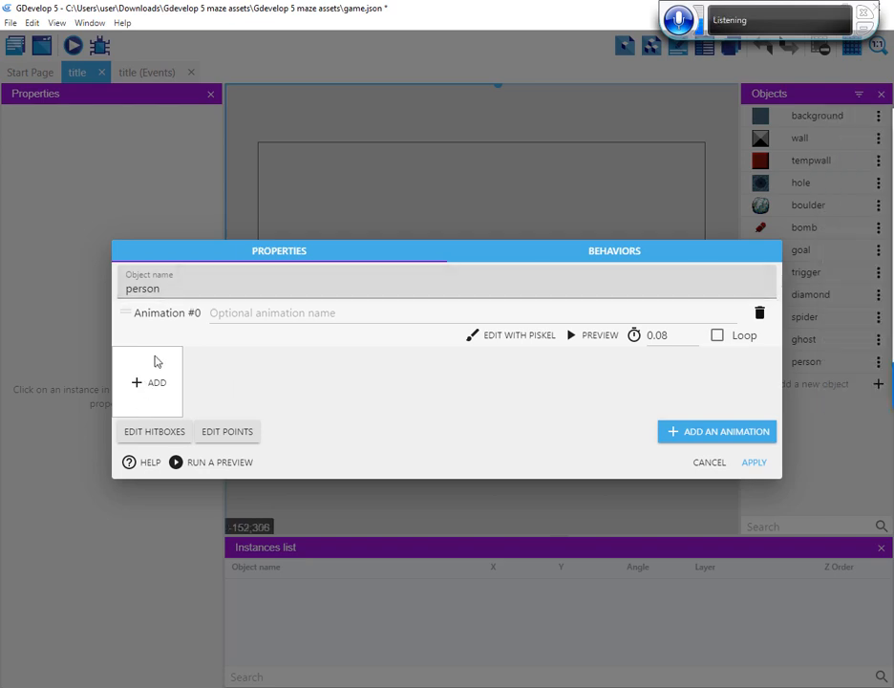
click(156, 384)
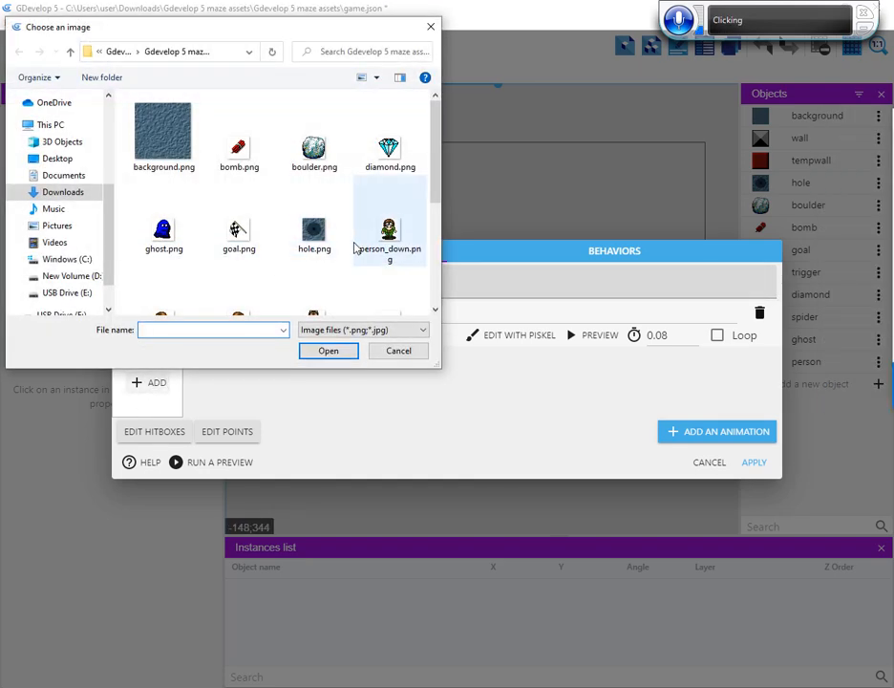
click(314, 237)
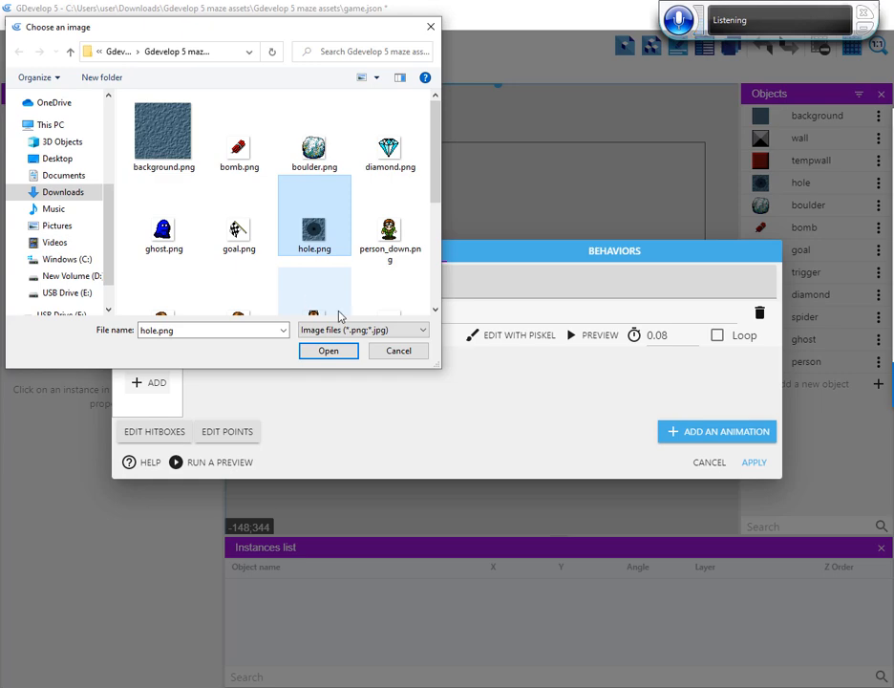
key(Right)
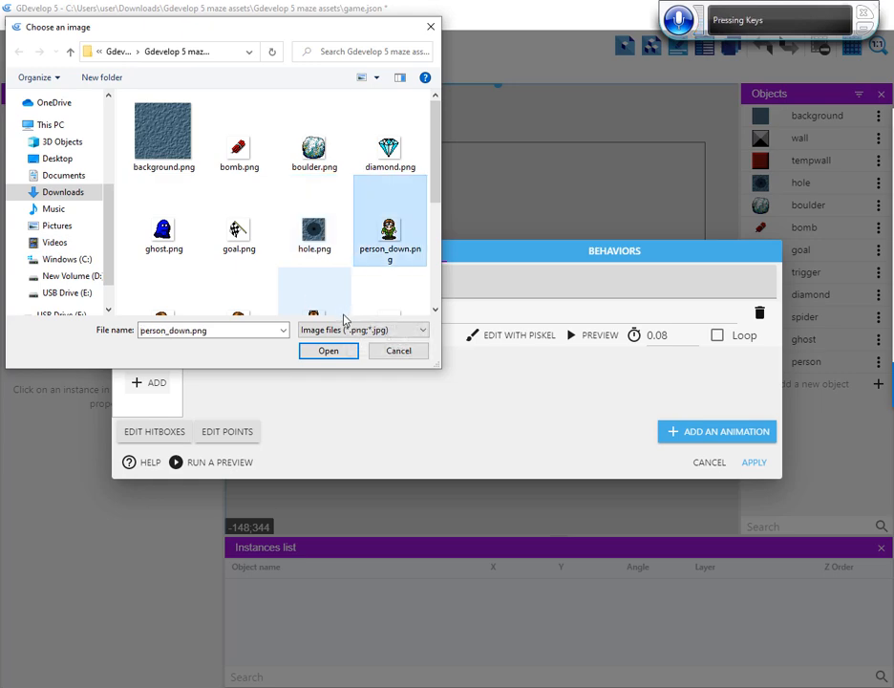
key(Down)
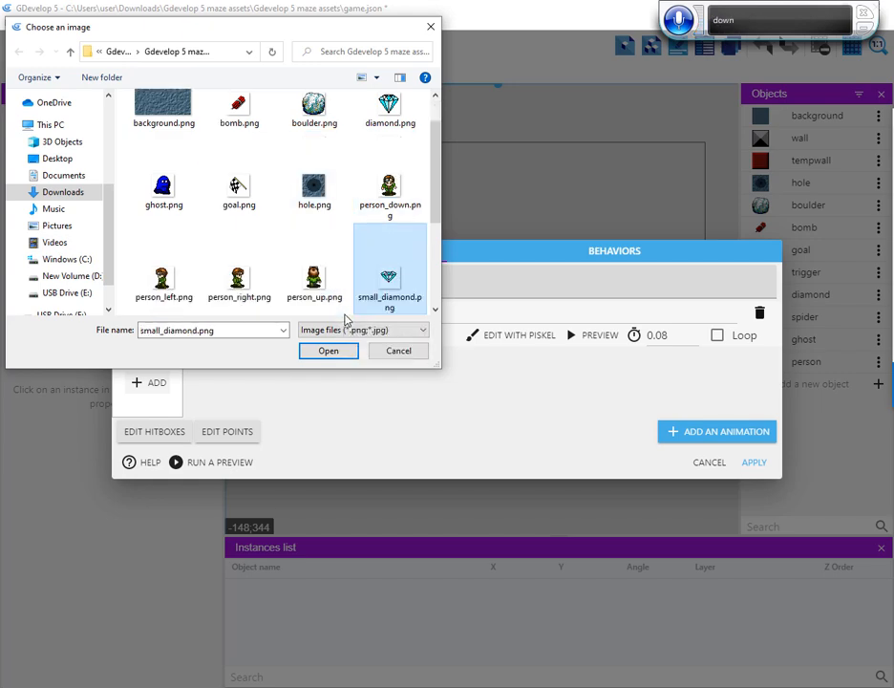
key(Up)
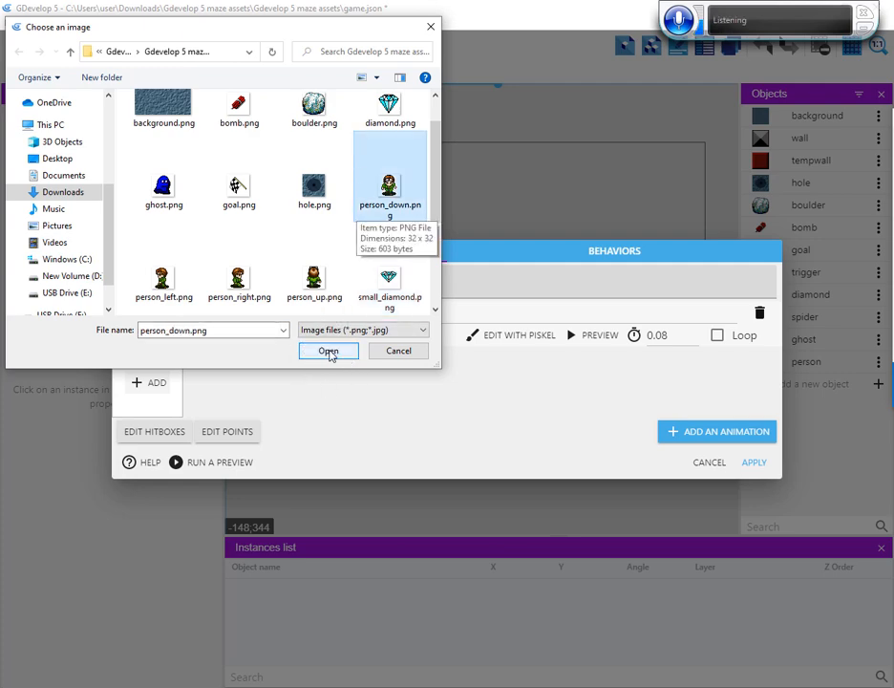
click(327, 352)
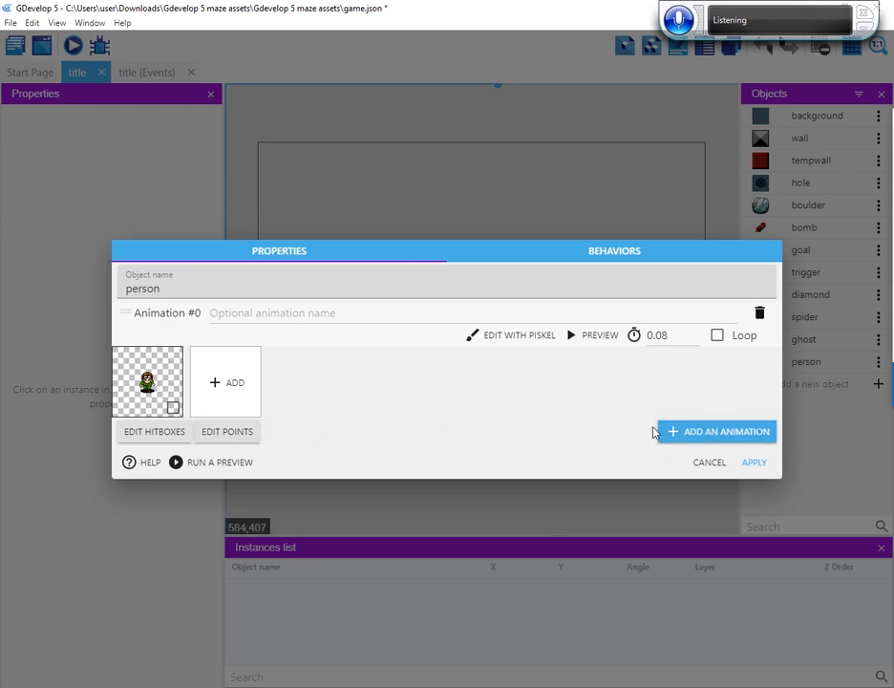
Add a second animation to the person object, naming the first animation down and the second right
click(689, 433)
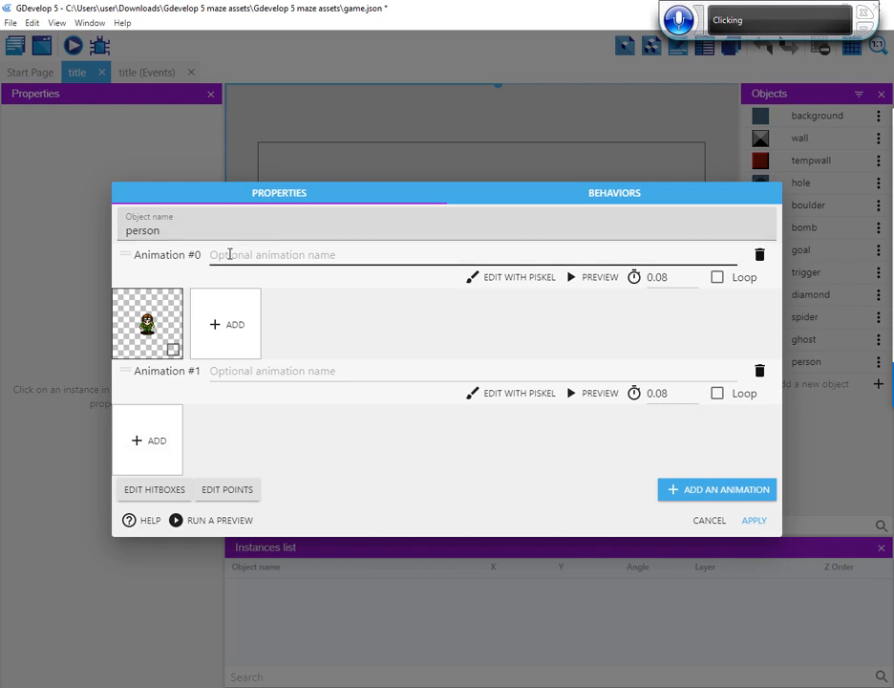
click(228, 254)
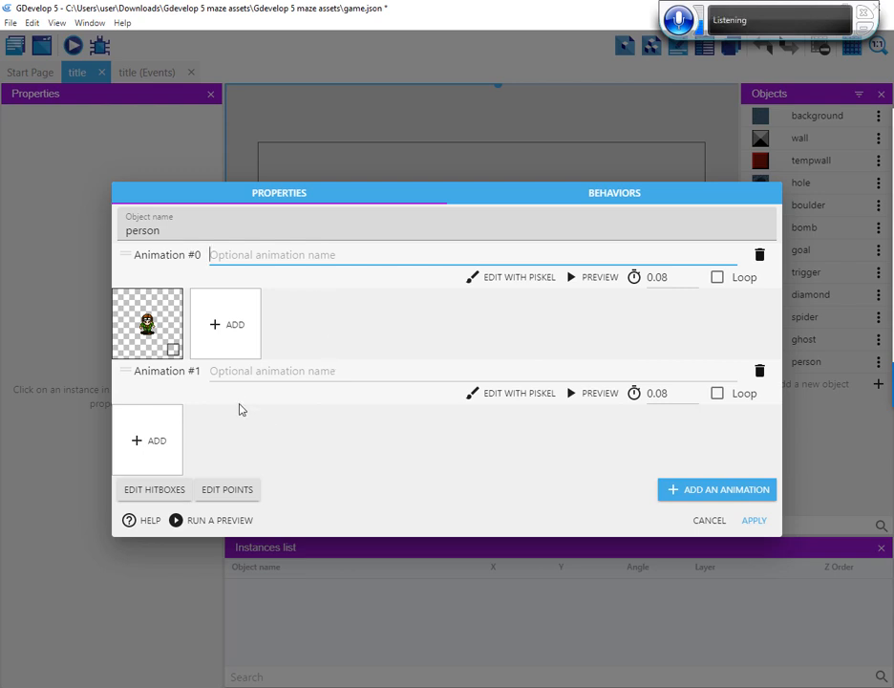
text(down)
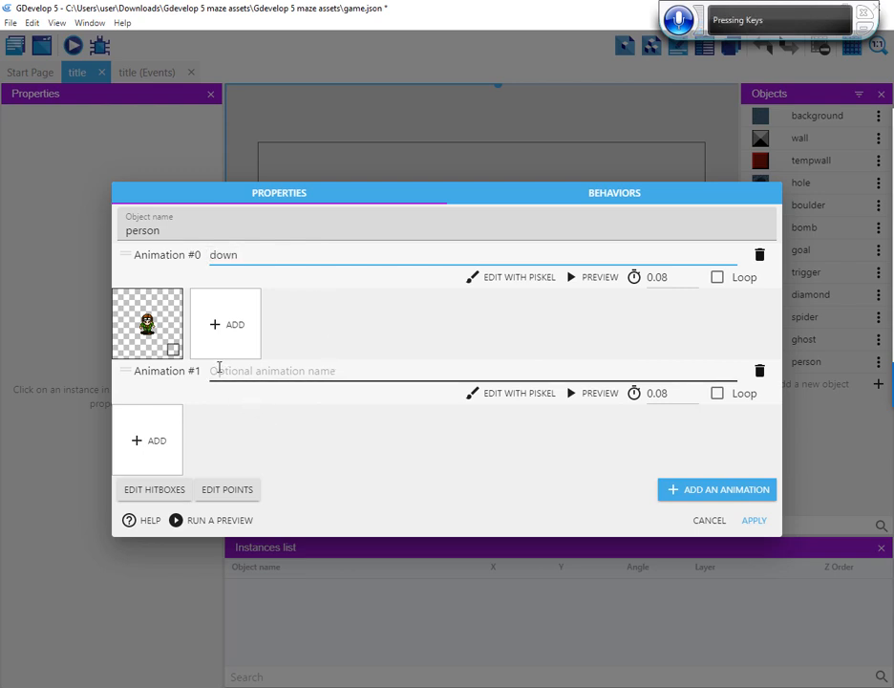
click(223, 371)
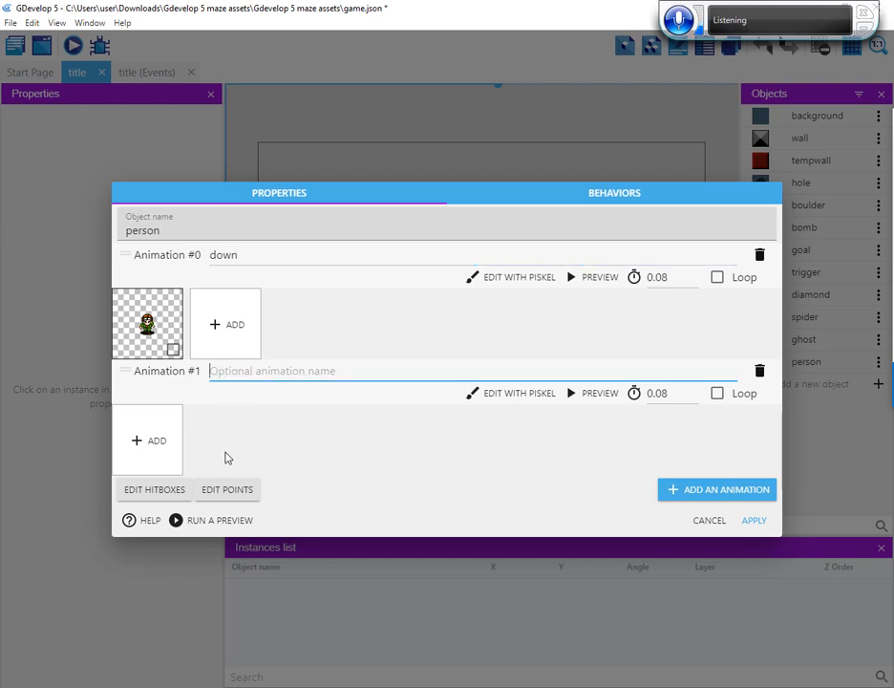
text(right)
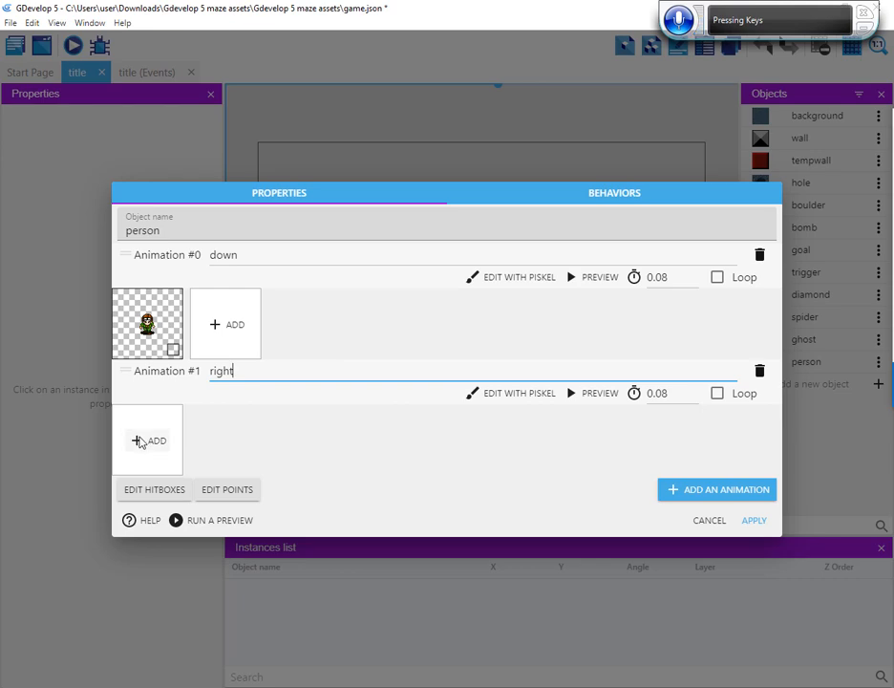
Add the image person_right.png to the person's right animation
click(139, 442)
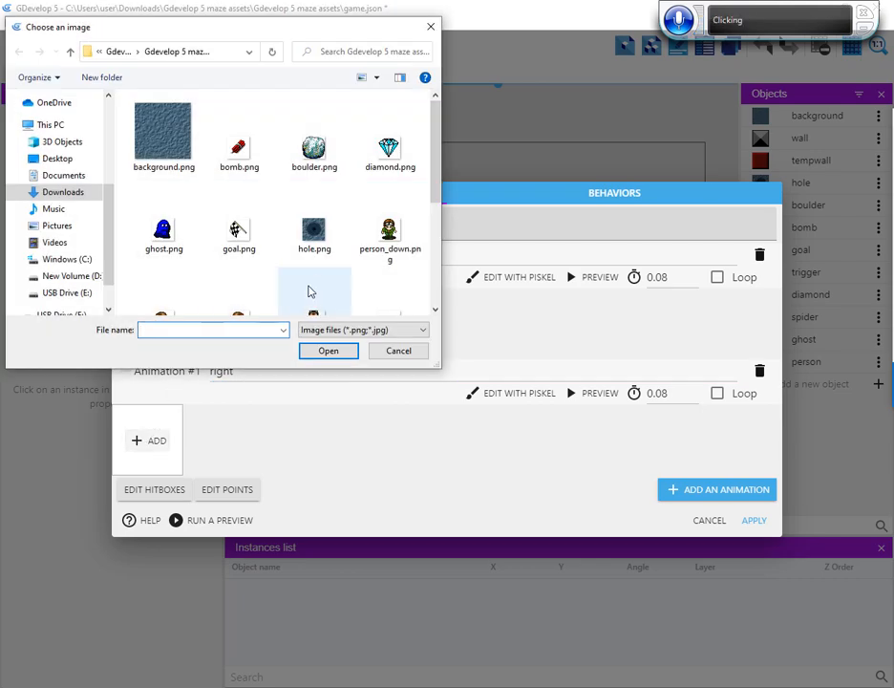
scroll(307, 312, down, 1)
click(307, 312)
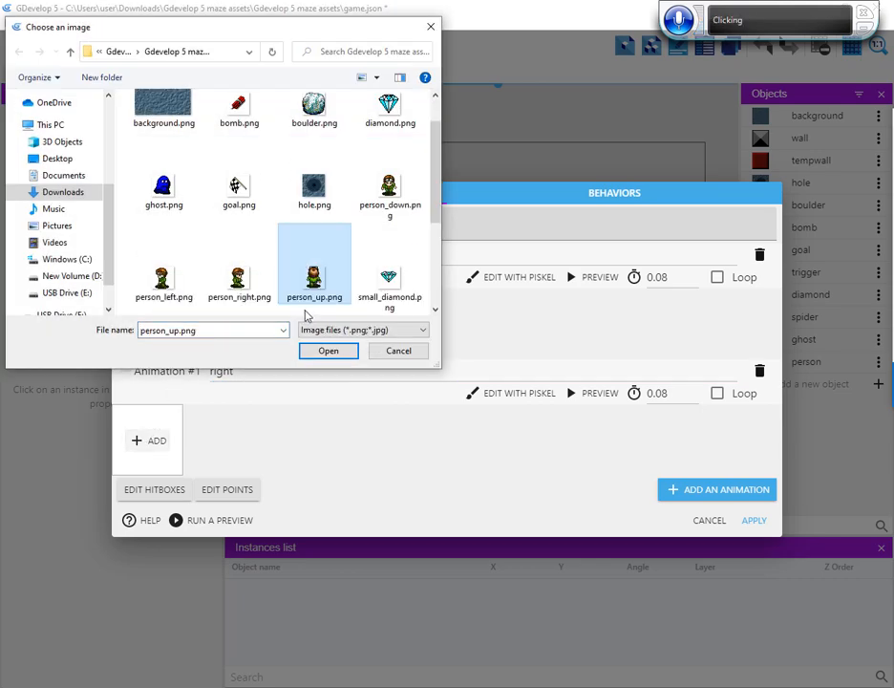
click(238, 279)
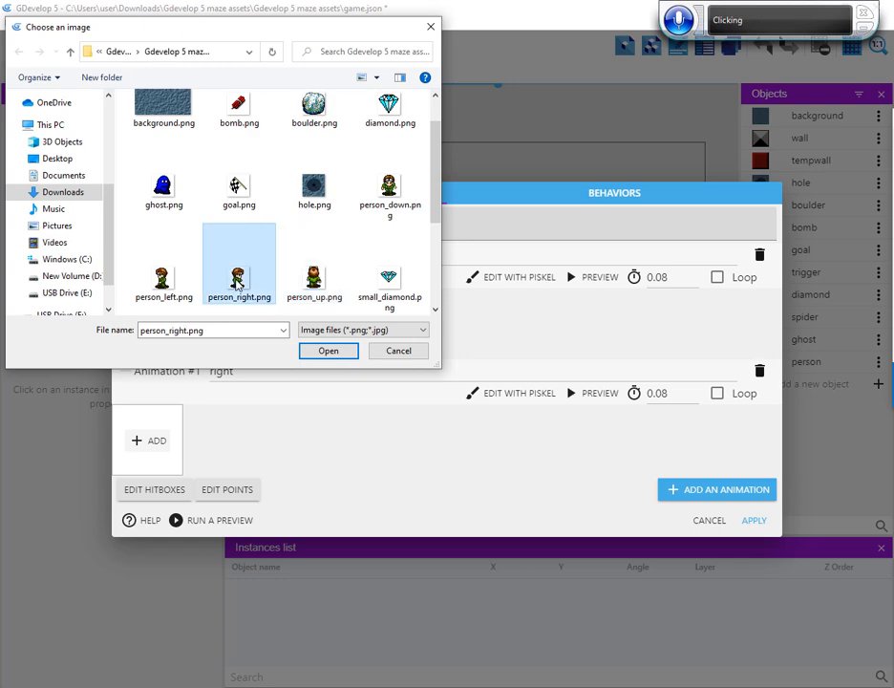
click(329, 351)
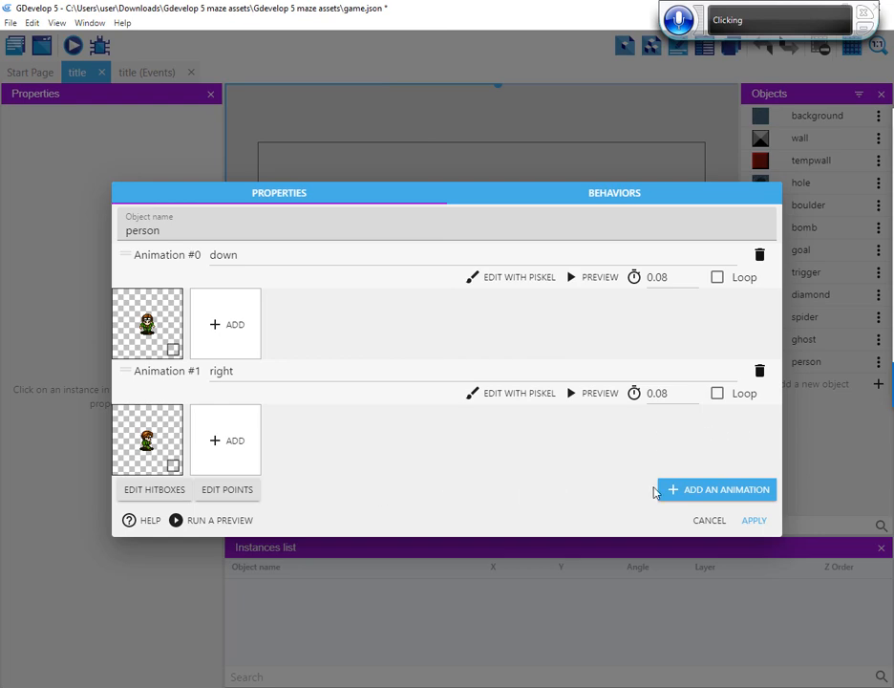
Add a third animation named up to the person object, plus an unnamed fourth animation
click(680, 491)
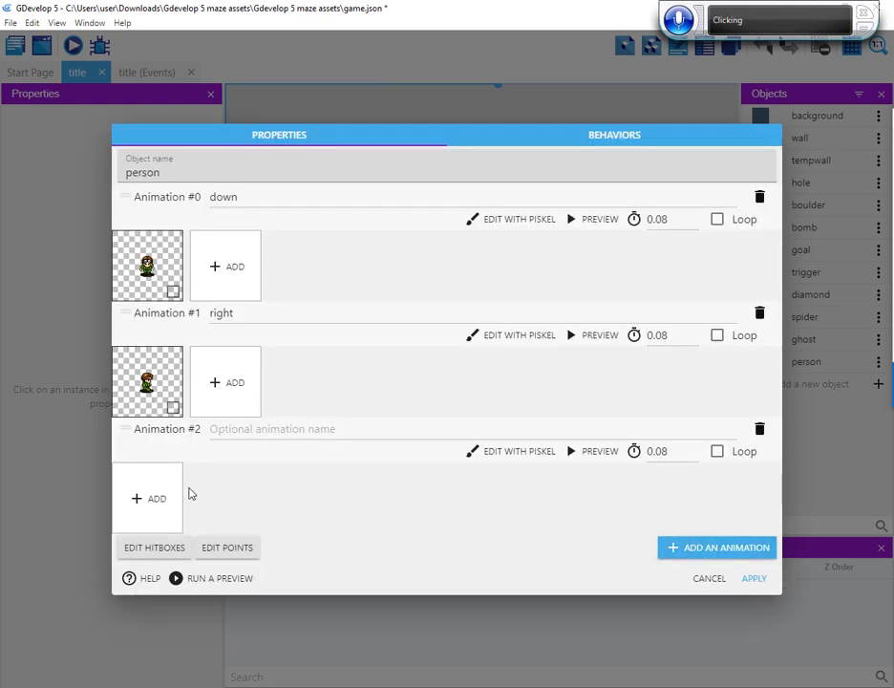
click(232, 430)
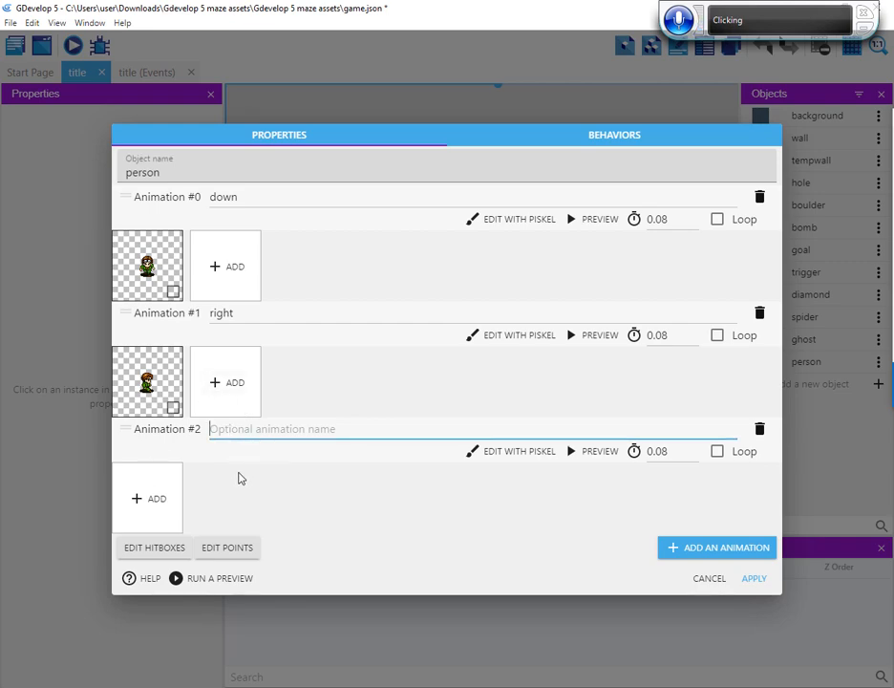
text(up)
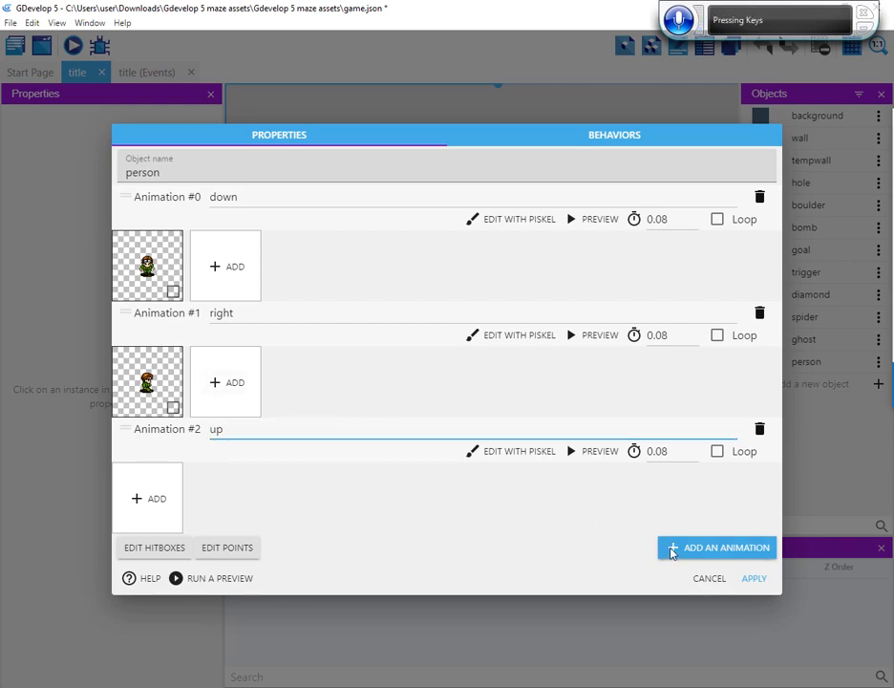
click(676, 552)
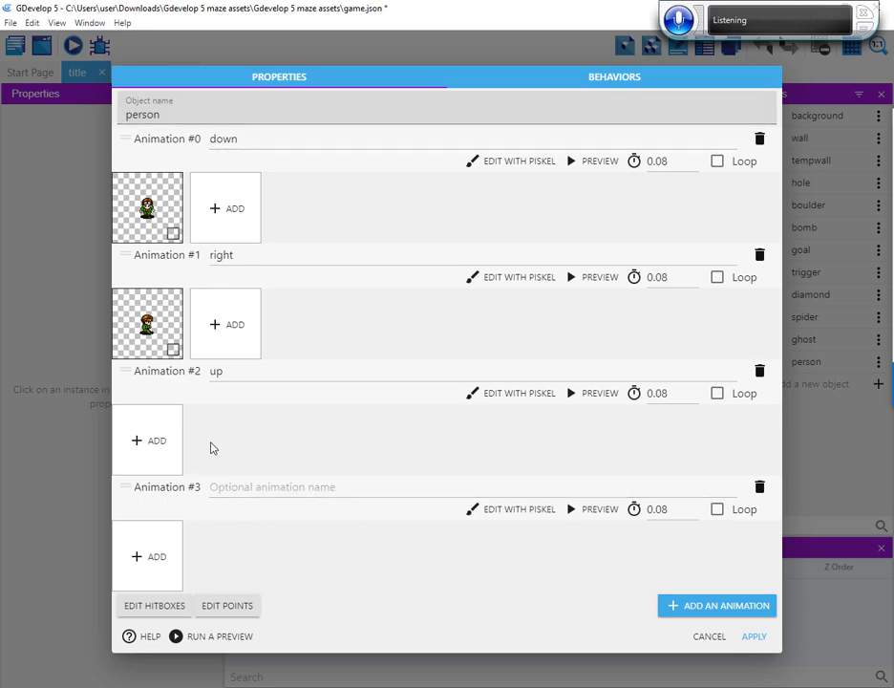
Add the image person_up.png to the person's up animation
click(148, 440)
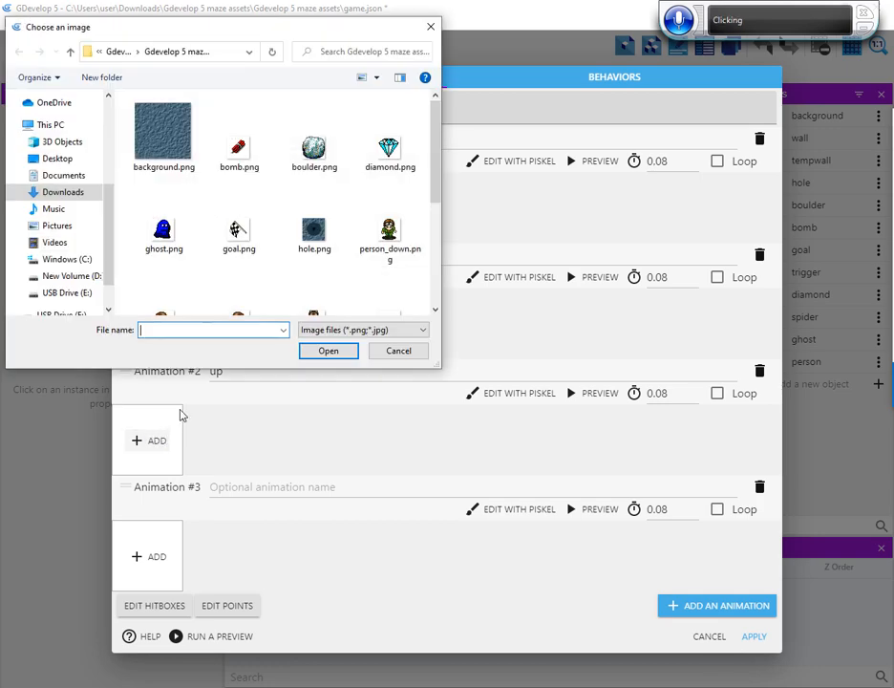
click(236, 311)
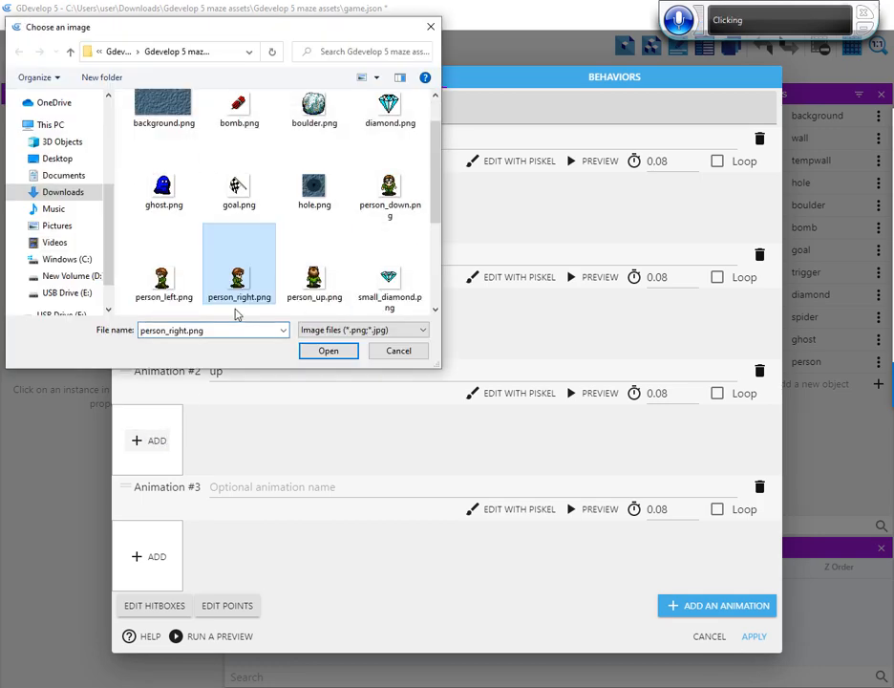
key(Right)
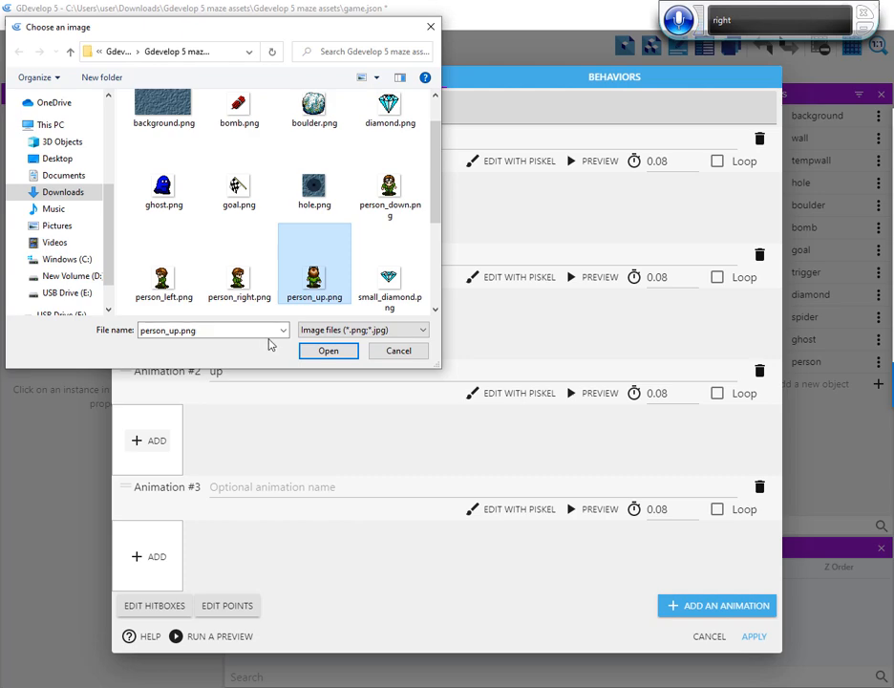
click(330, 351)
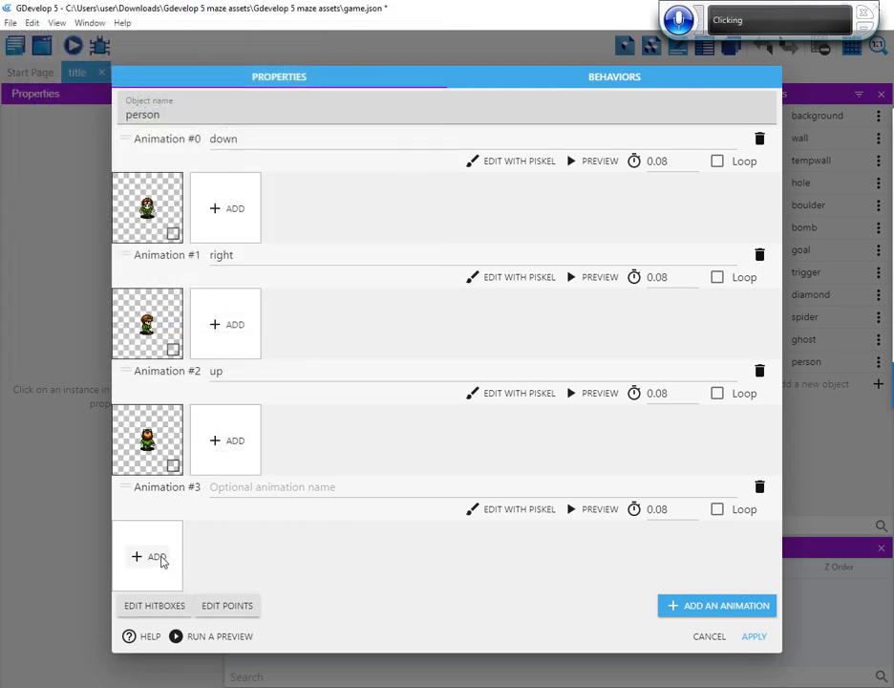
Add the image person_left.png to the person's unnamed fourth animation
click(160, 561)
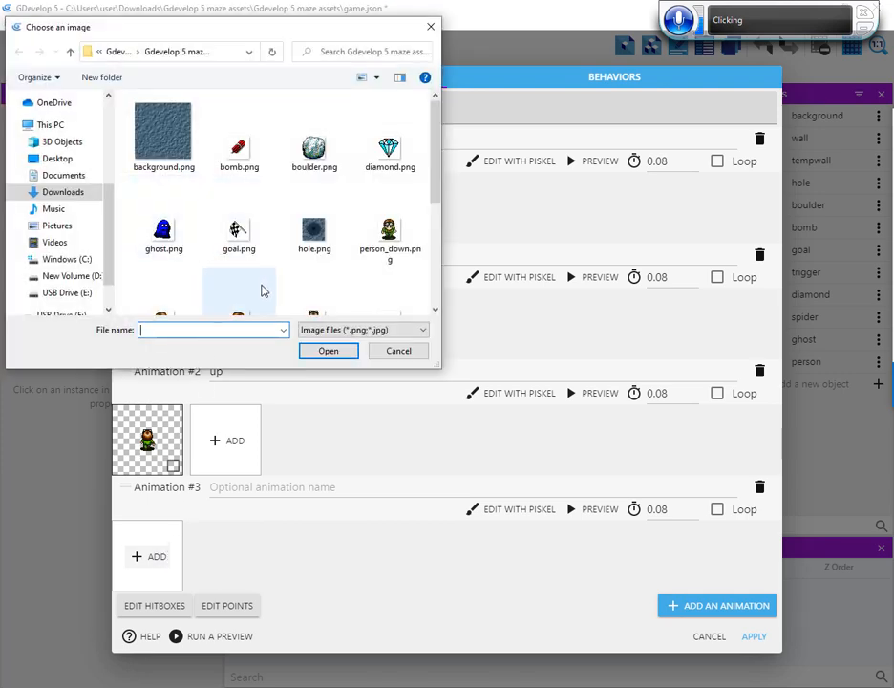
scroll(230, 286, down, 1)
click(237, 285)
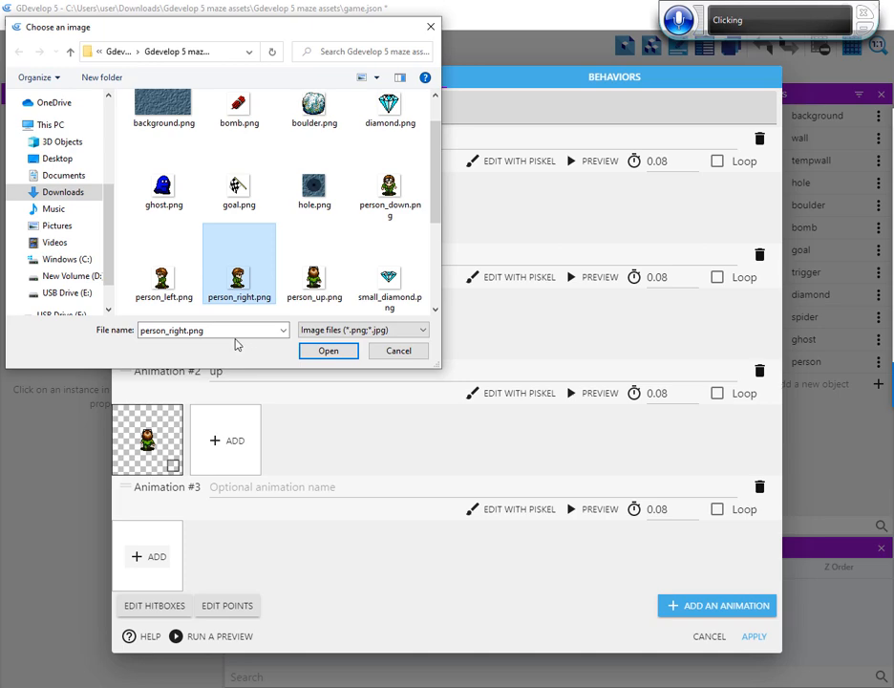
key(Left)
key(Return)
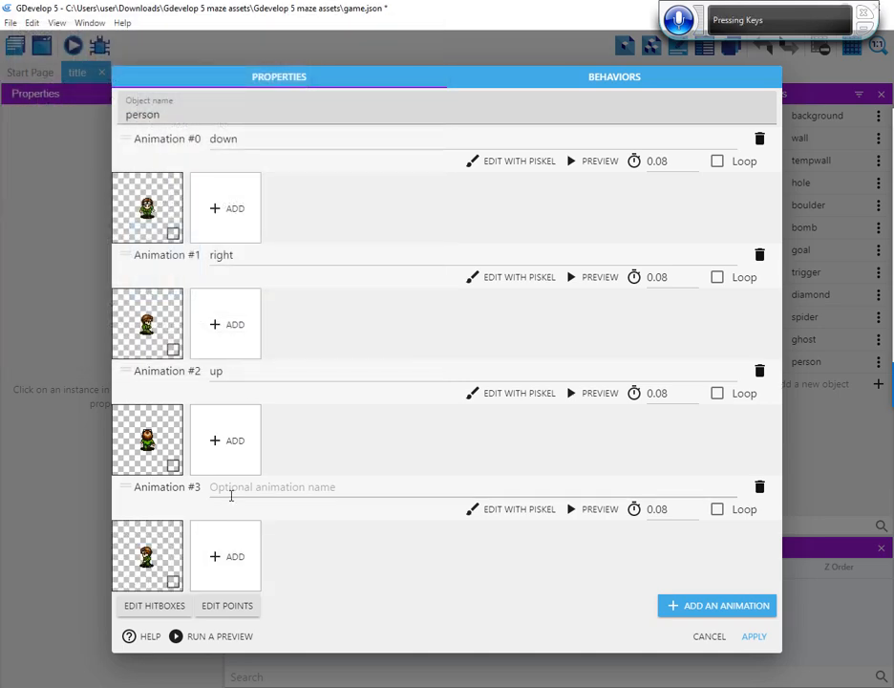
Name the person's fourth animation left and apply the object's changes
click(218, 485)
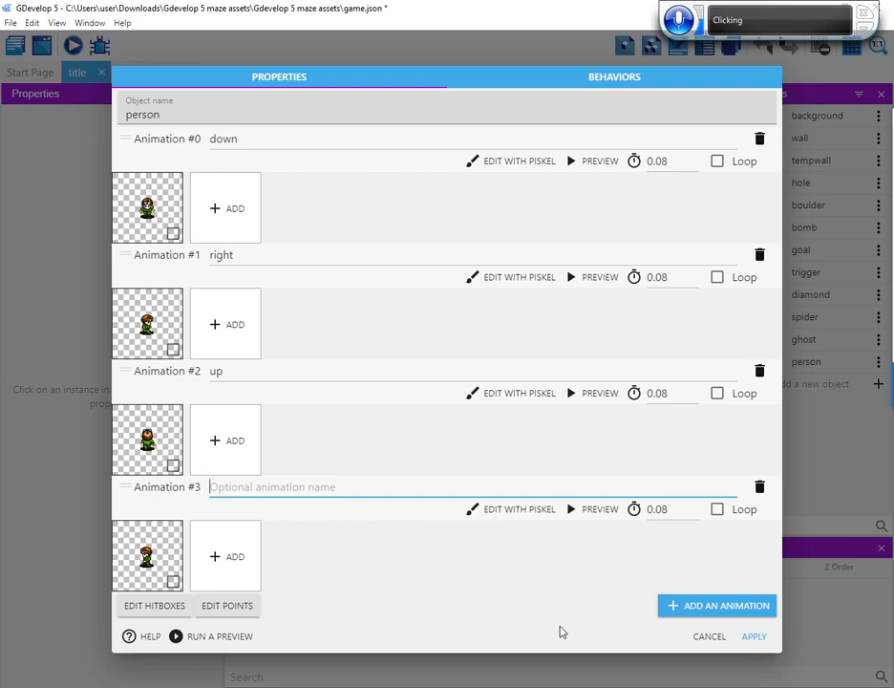
text(left)
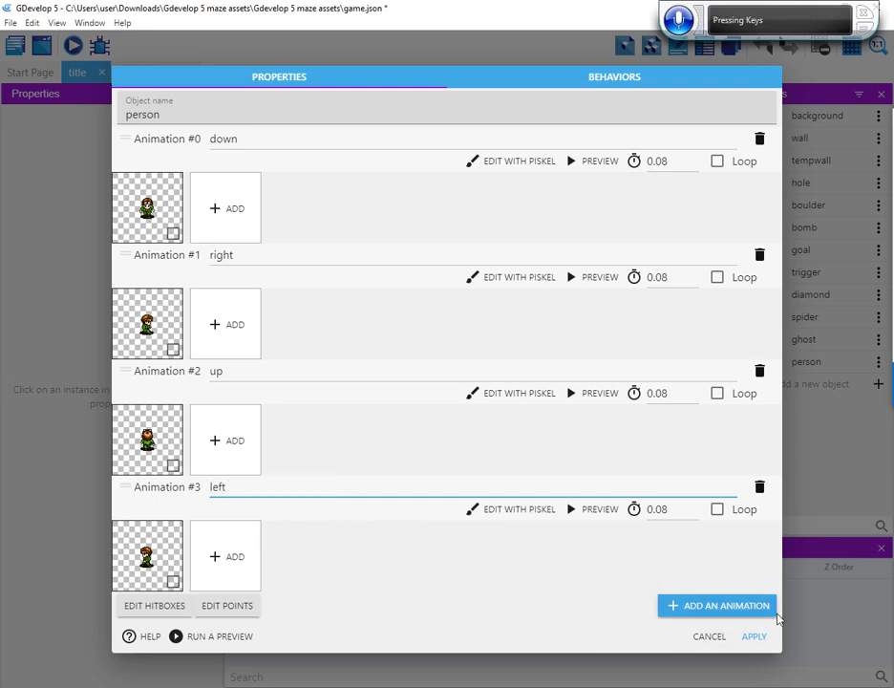
click(753, 636)
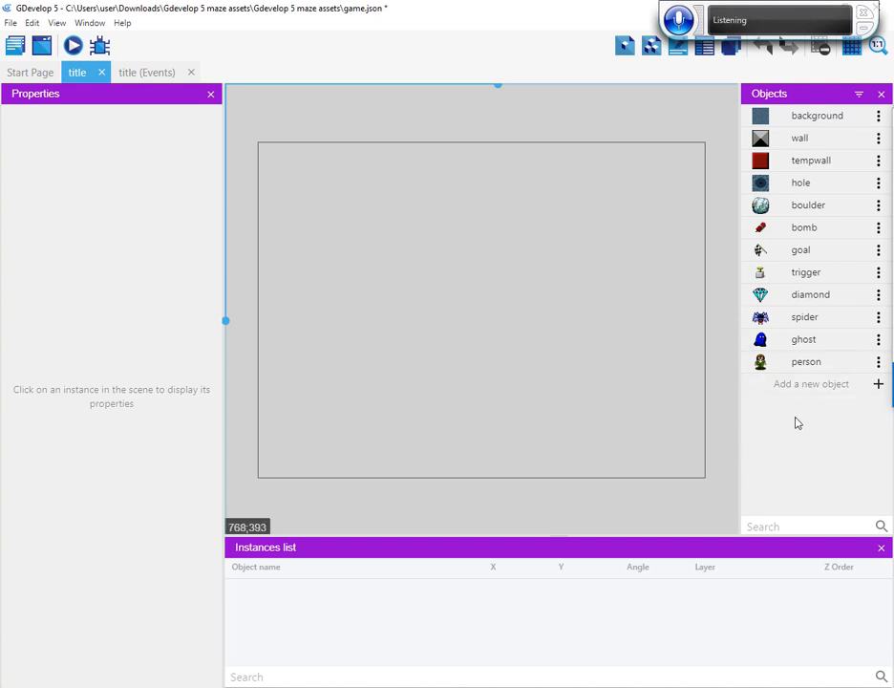
Add a new Sprite object named small_diamond to the title scene
click(877, 385)
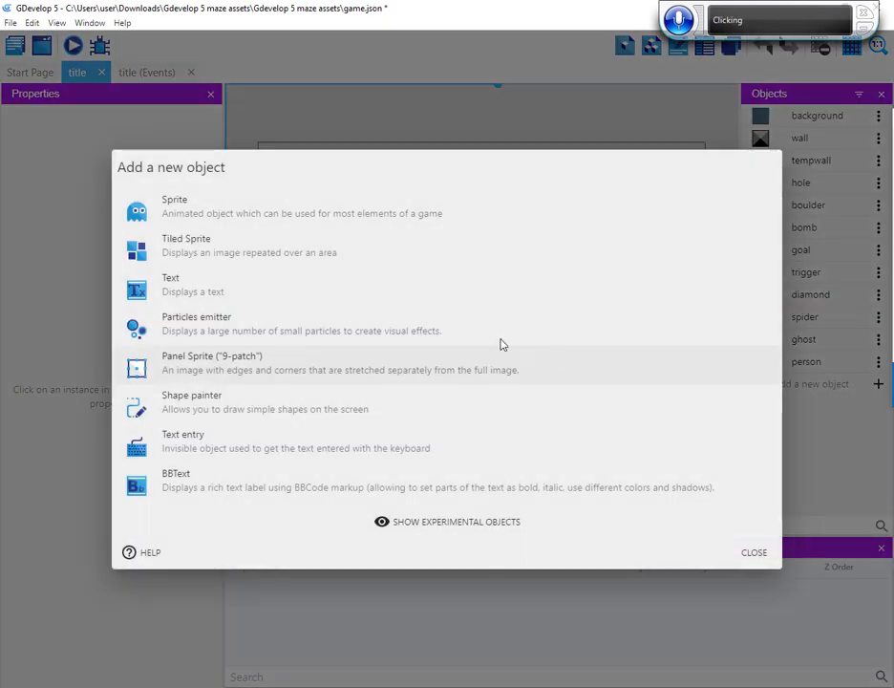
click(221, 220)
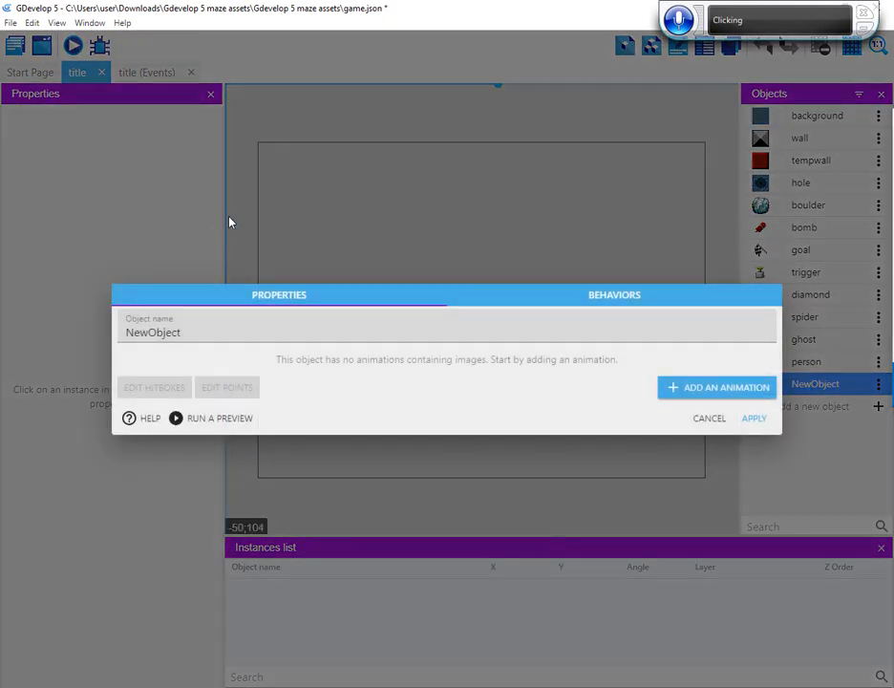
double_click(167, 325)
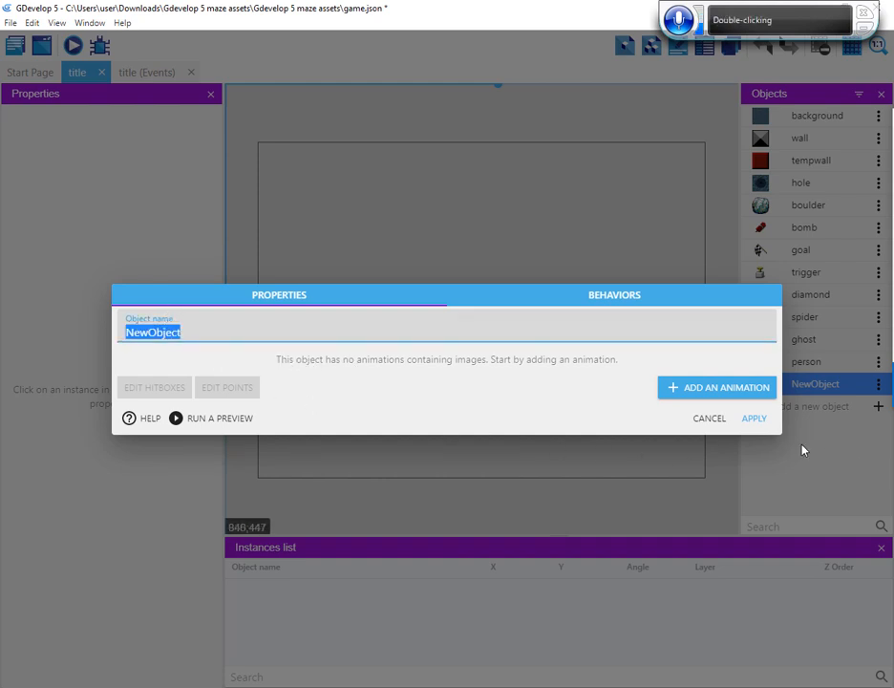
text(smal)
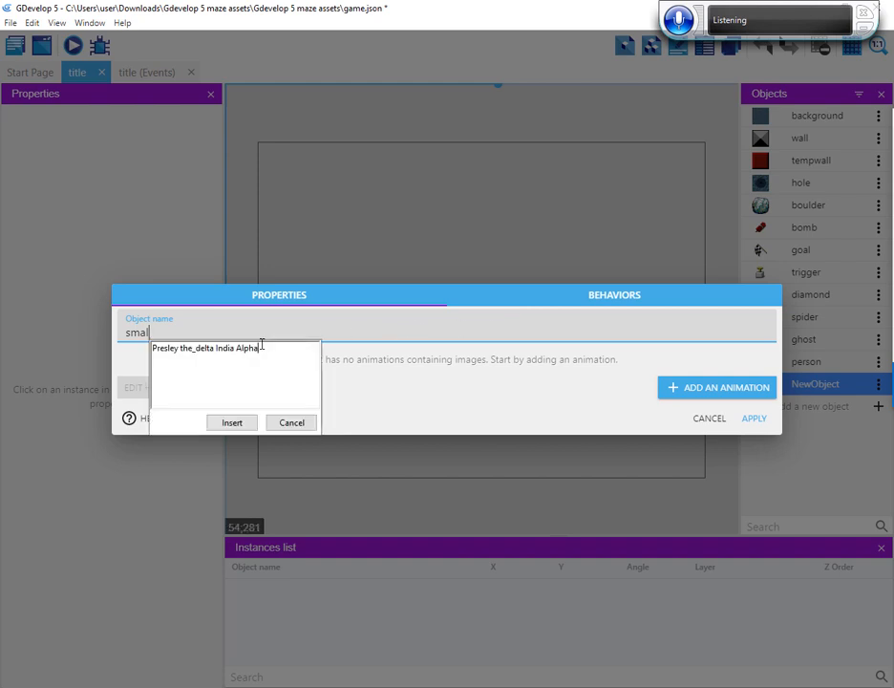
click(292, 425)
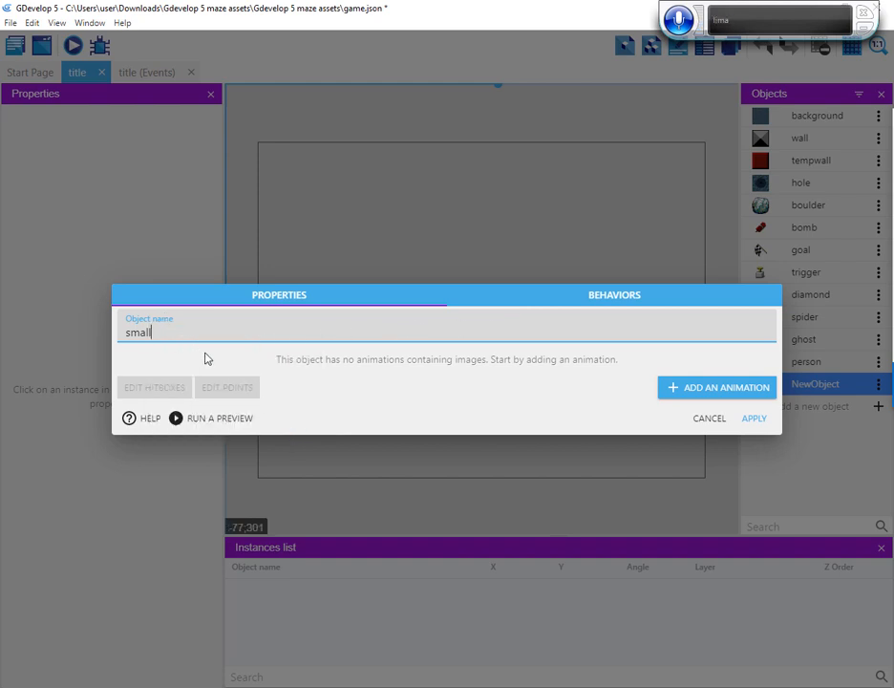
text(_d)
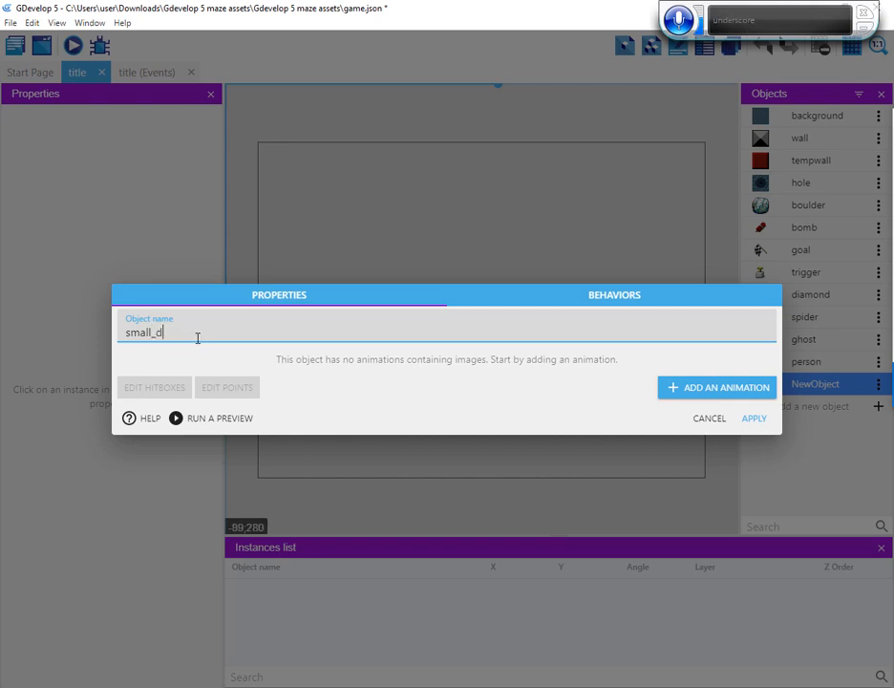
text(iam)
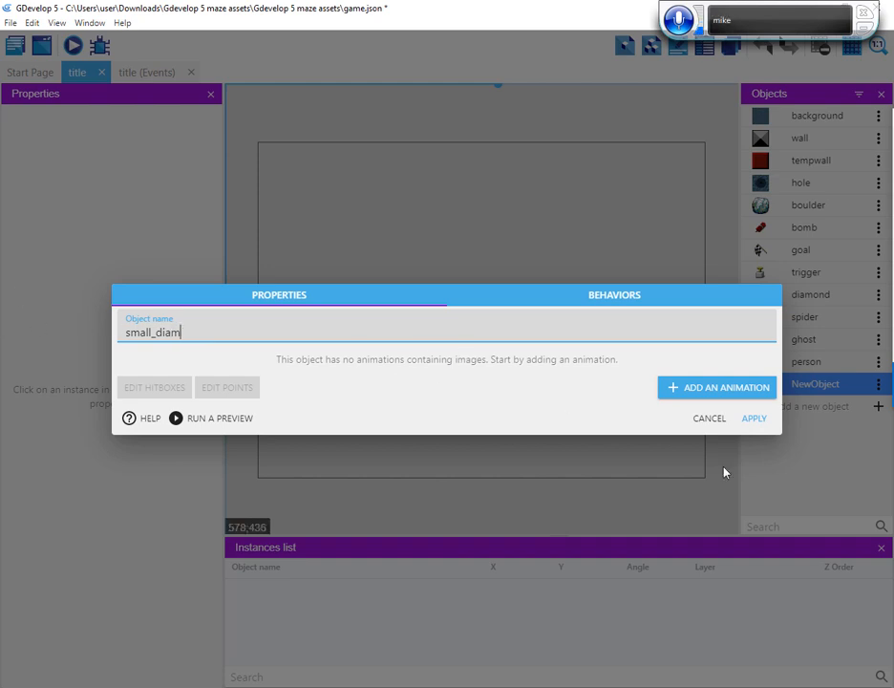
text(on)
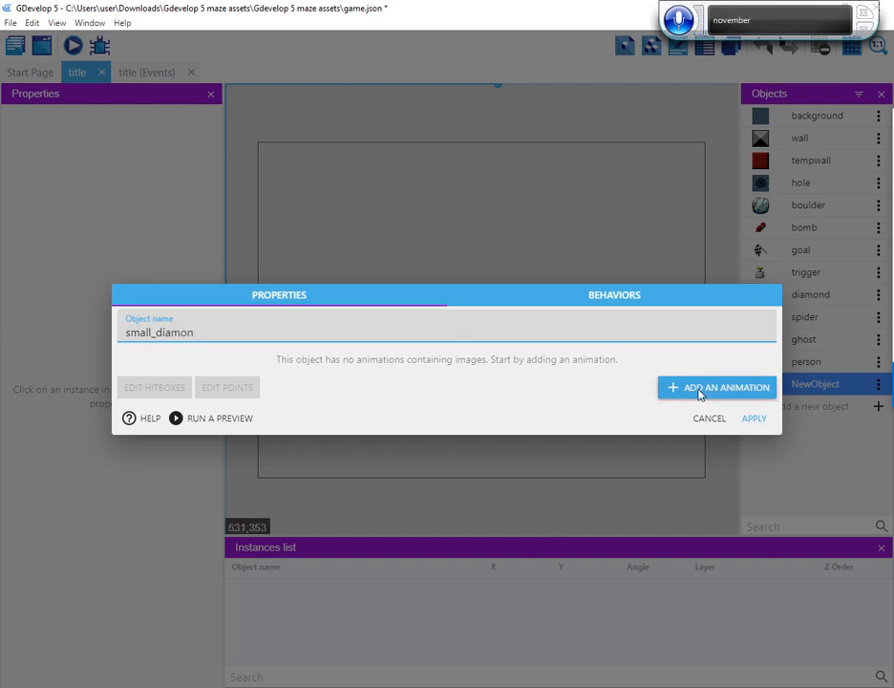
text(d)
Add an animation with the image small_diamond.png to the small_diamond object and apply the object's changes
click(680, 388)
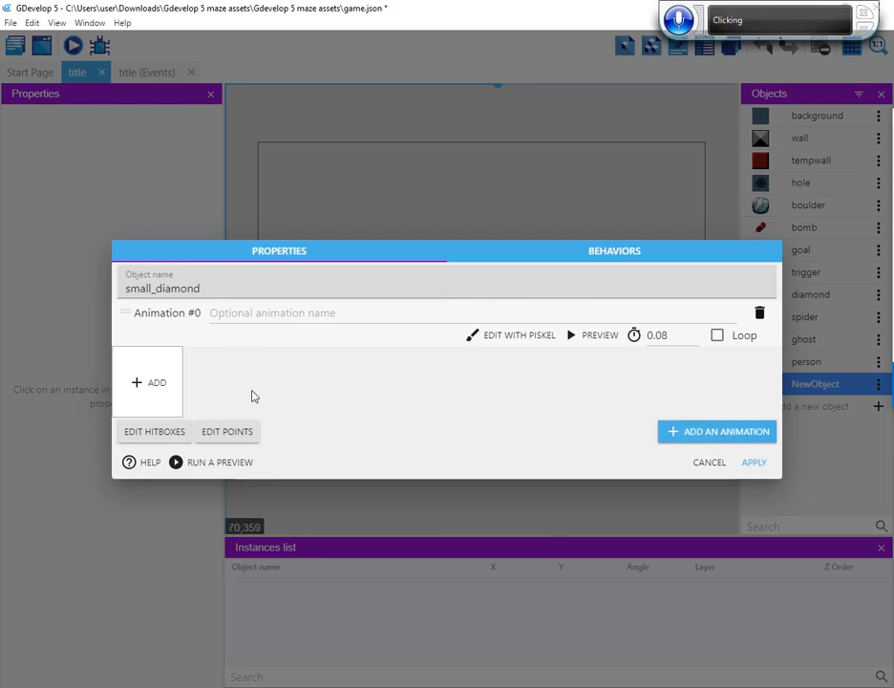
click(151, 382)
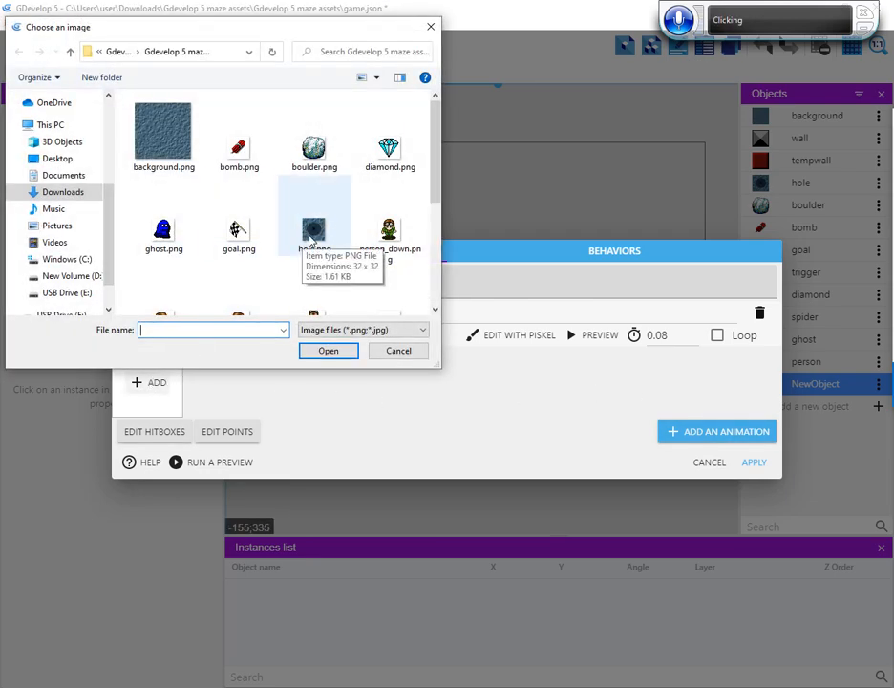
click(308, 245)
click(379, 312)
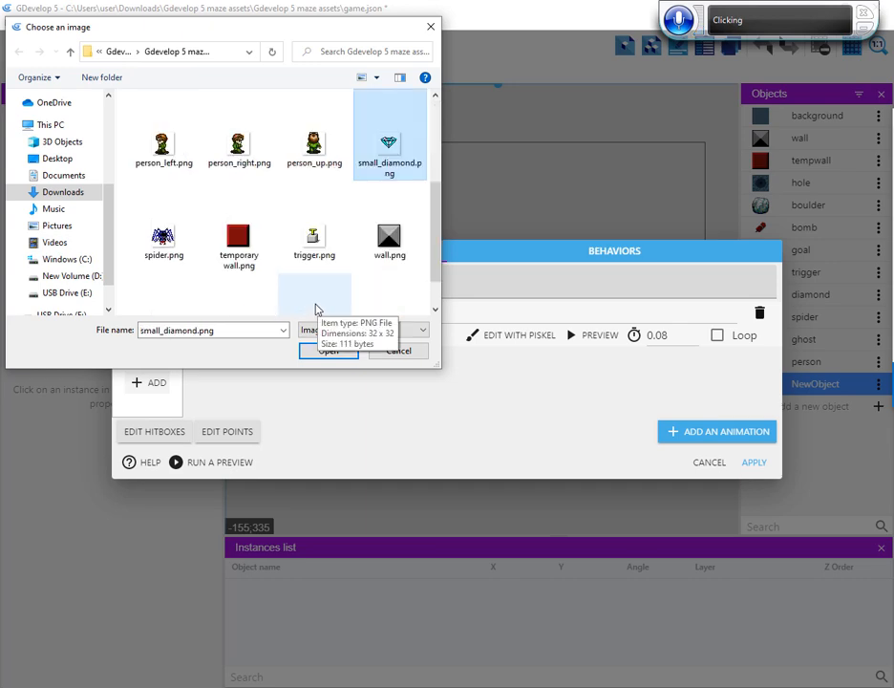
click(329, 352)
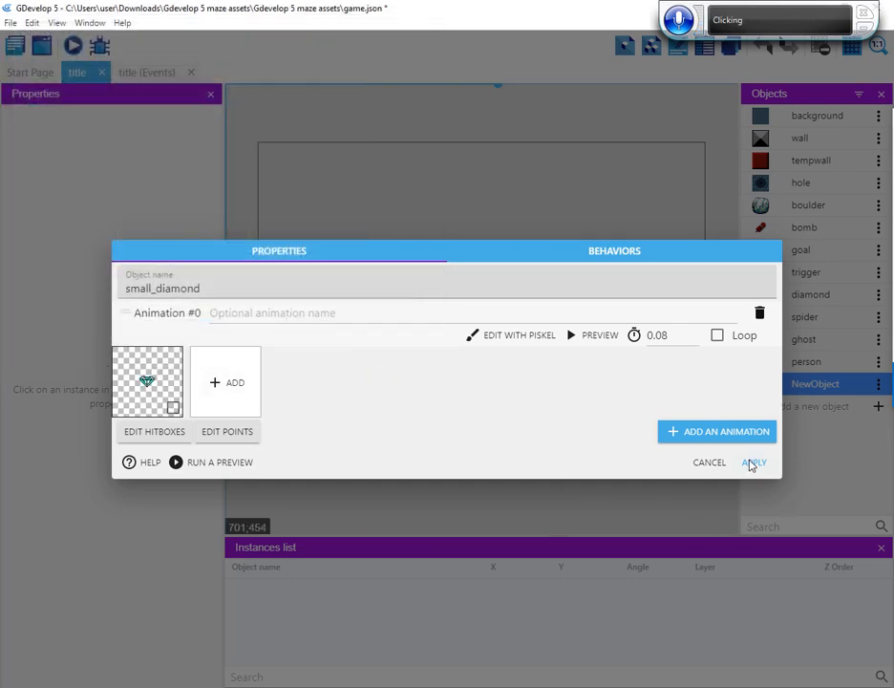
click(751, 462)
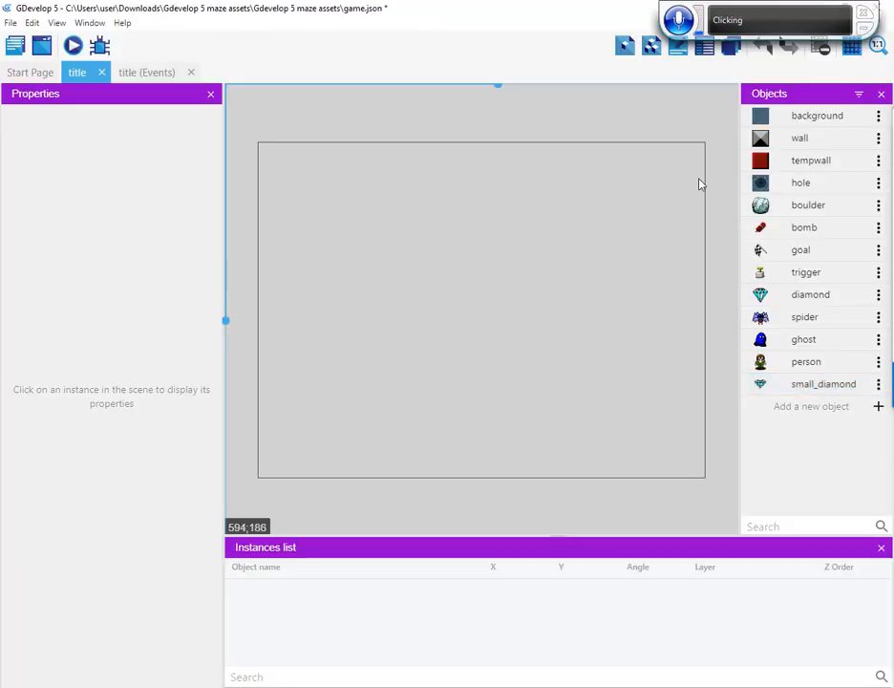
Place a background instance at the scene frame's upper-left corner, at about X -5, Y 4, and show the grid
click(808, 125)
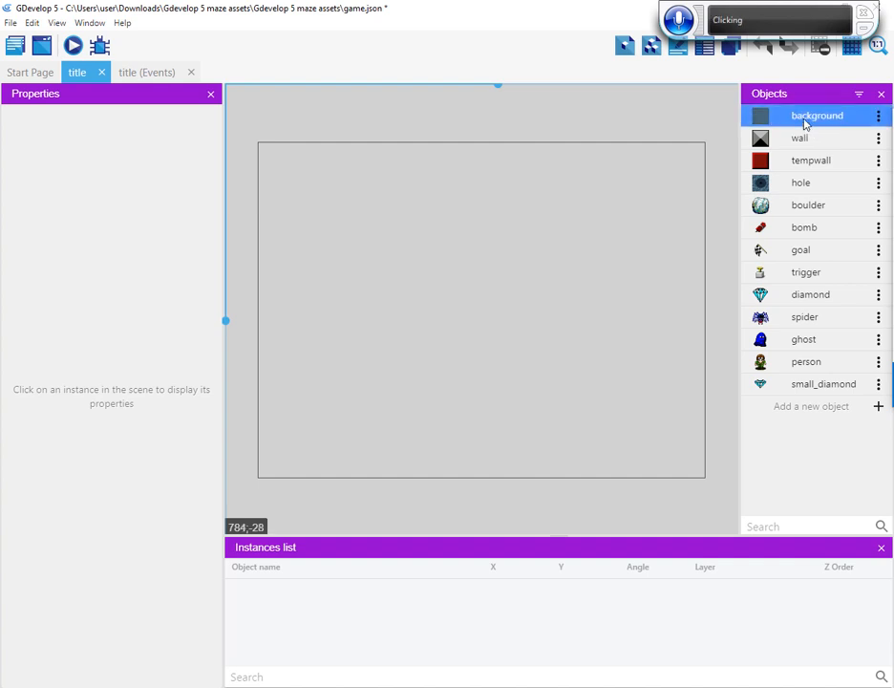
click(270, 154)
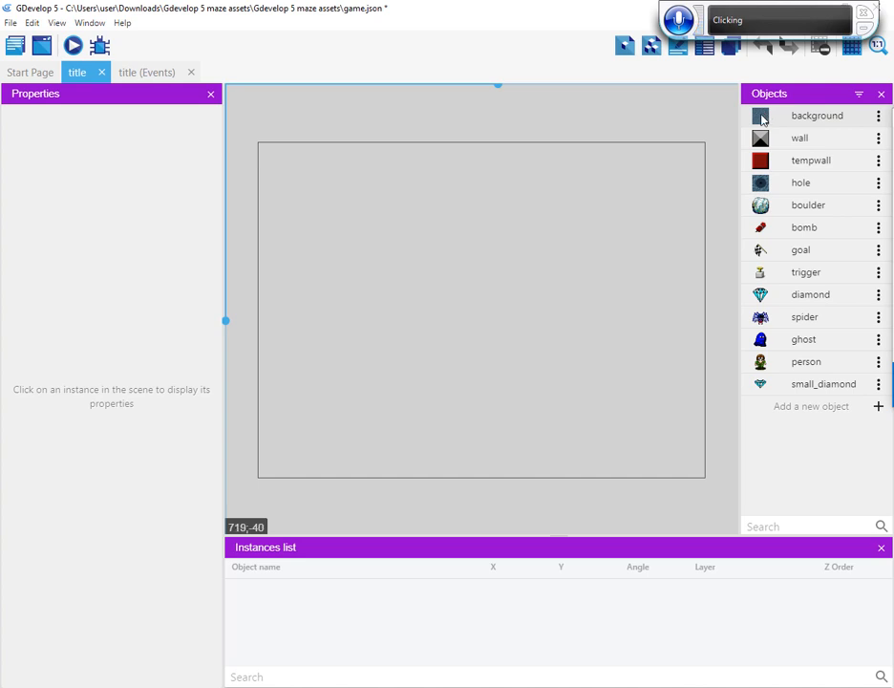
drag(762, 117, 256, 147)
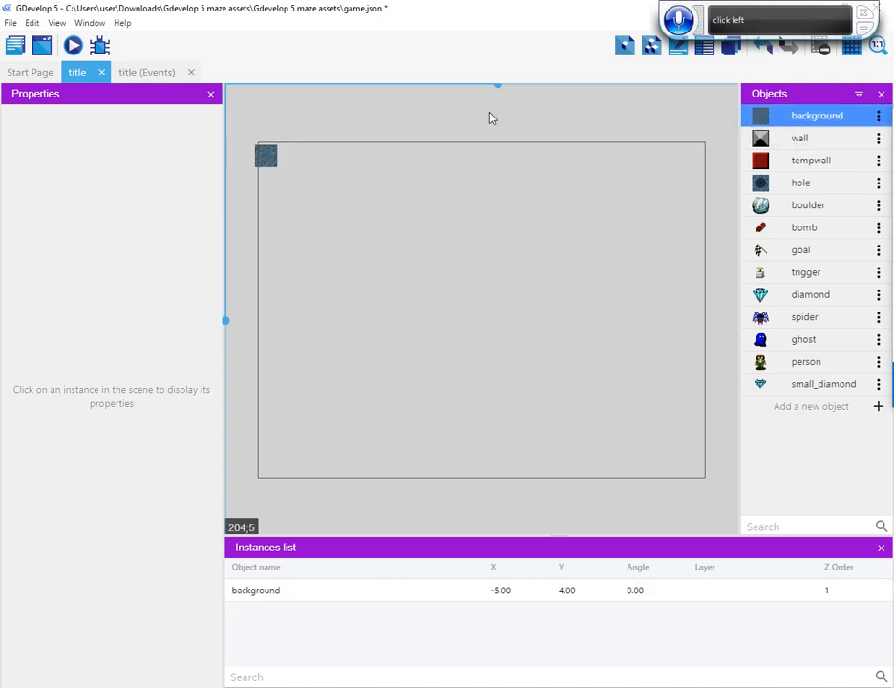
click(856, 50)
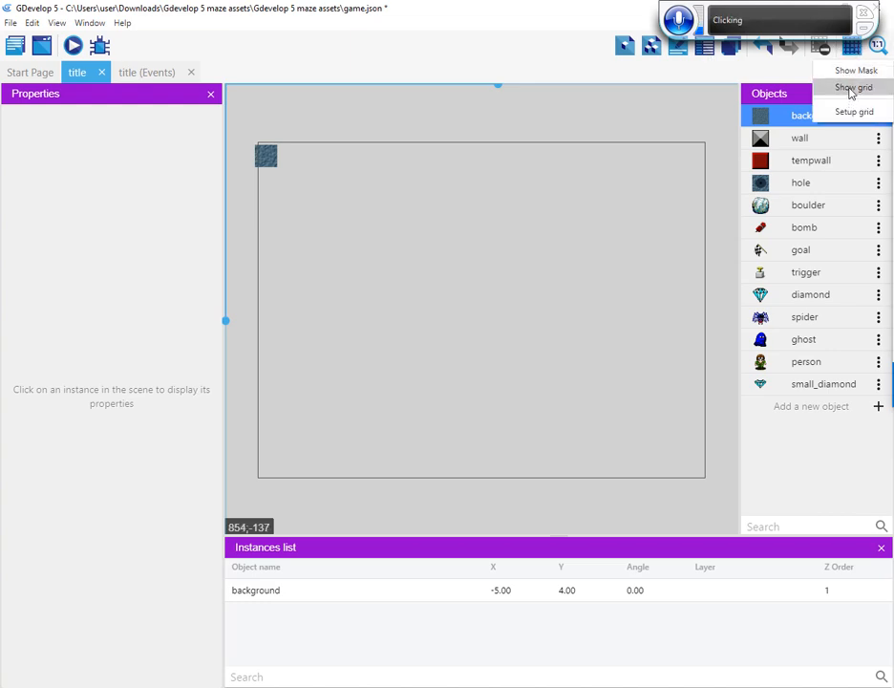
click(851, 89)
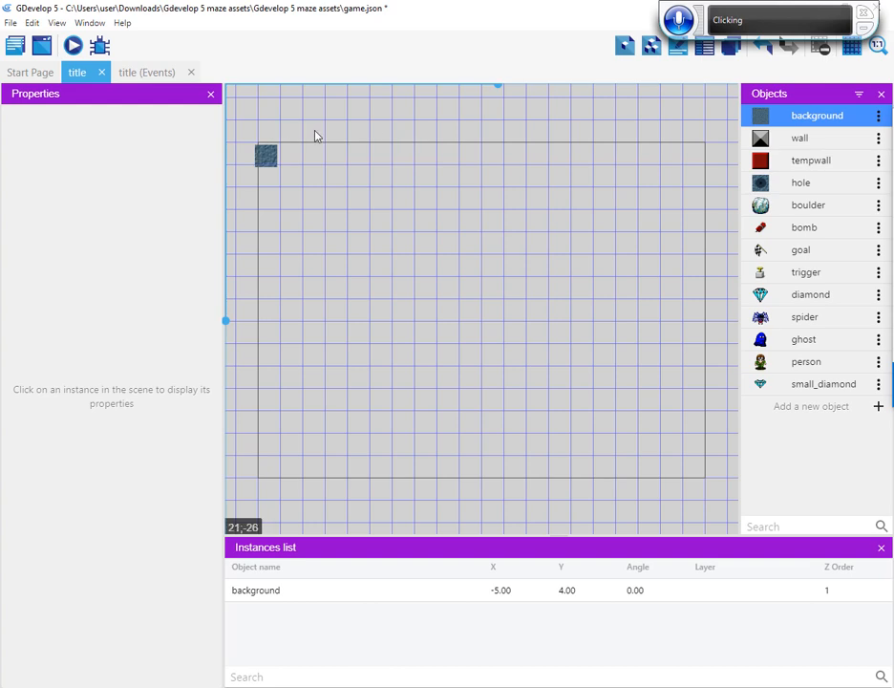
Snap the background instance to X 0, Y 0 and resize it to 640 by 480 to fill the scene frame
click(267, 160)
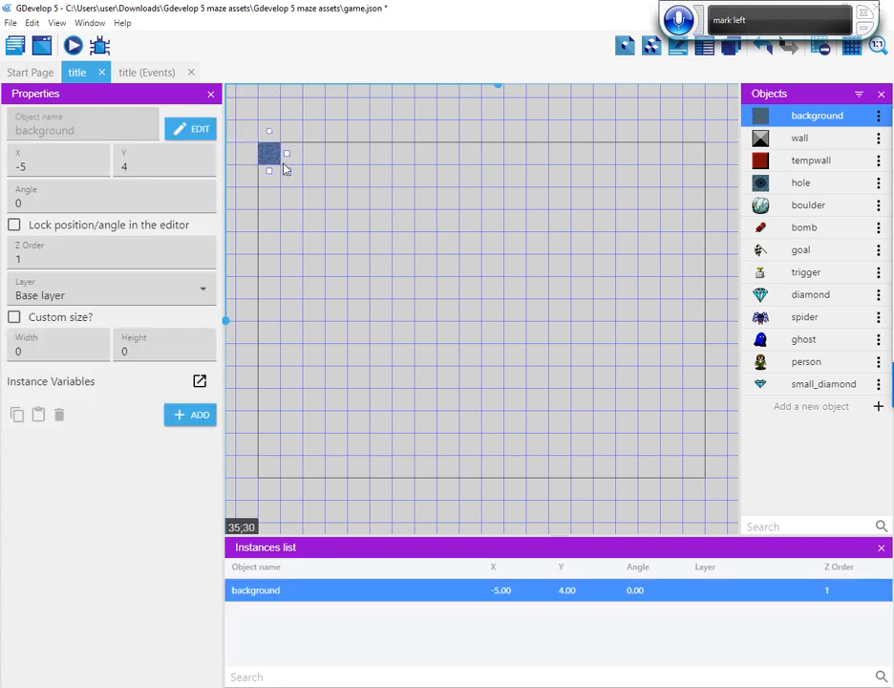
drag(282, 164, 284, 165)
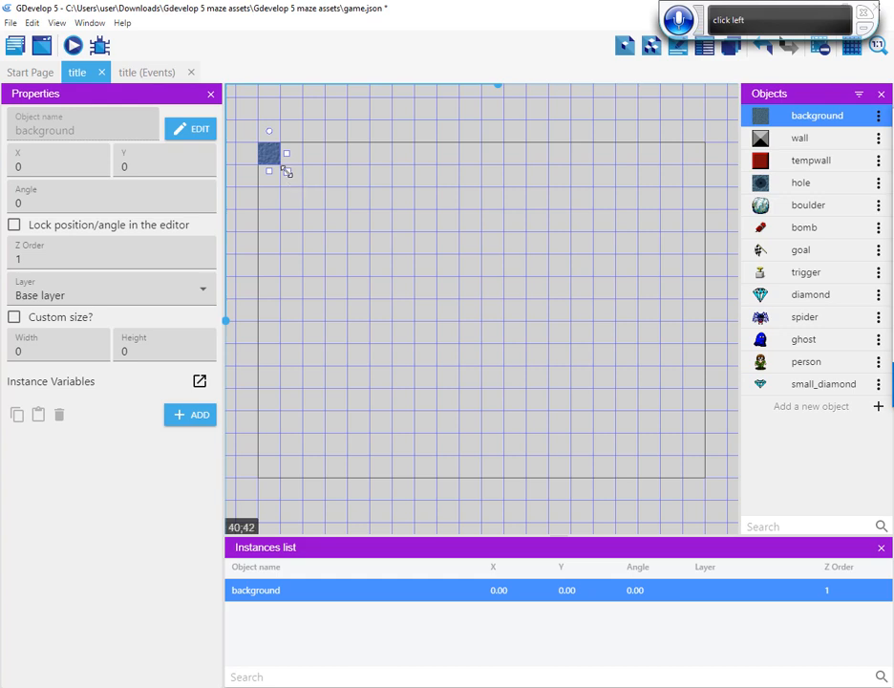
drag(287, 171, 710, 486)
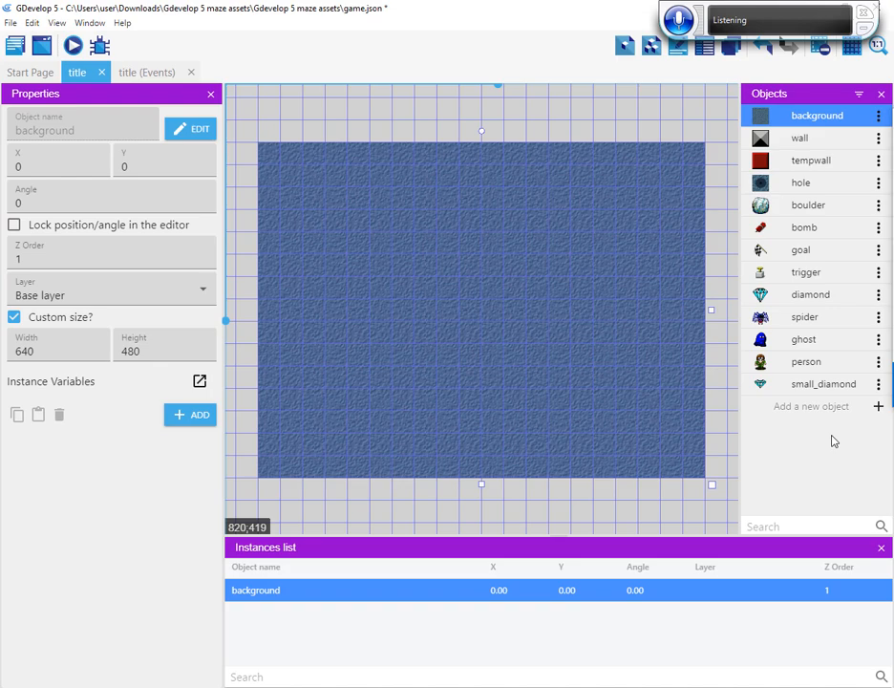
Add a new Text object named user_interface to the title scene and apply it with the default text settings
click(879, 407)
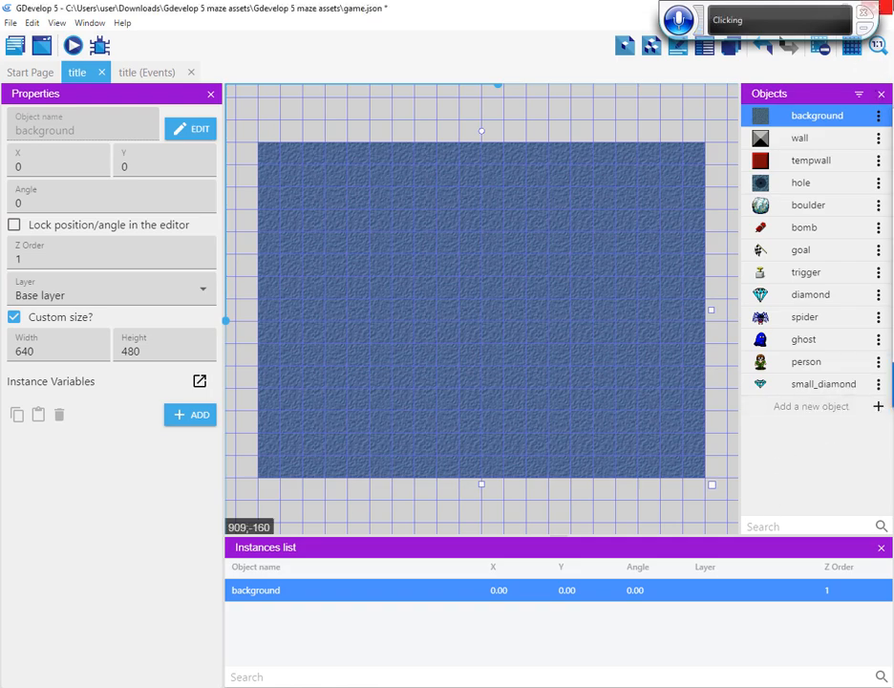
click(877, 407)
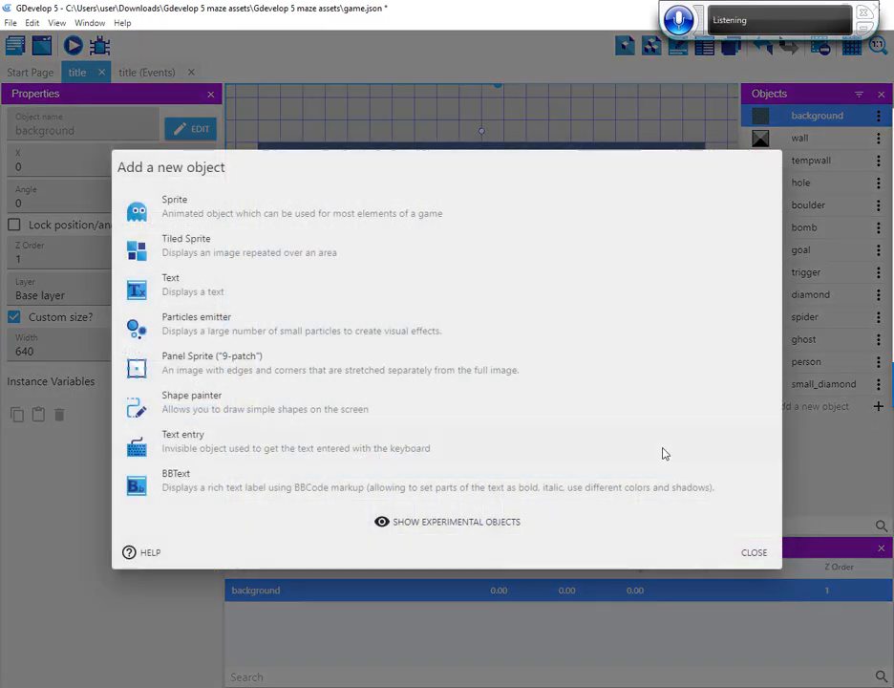
click(176, 287)
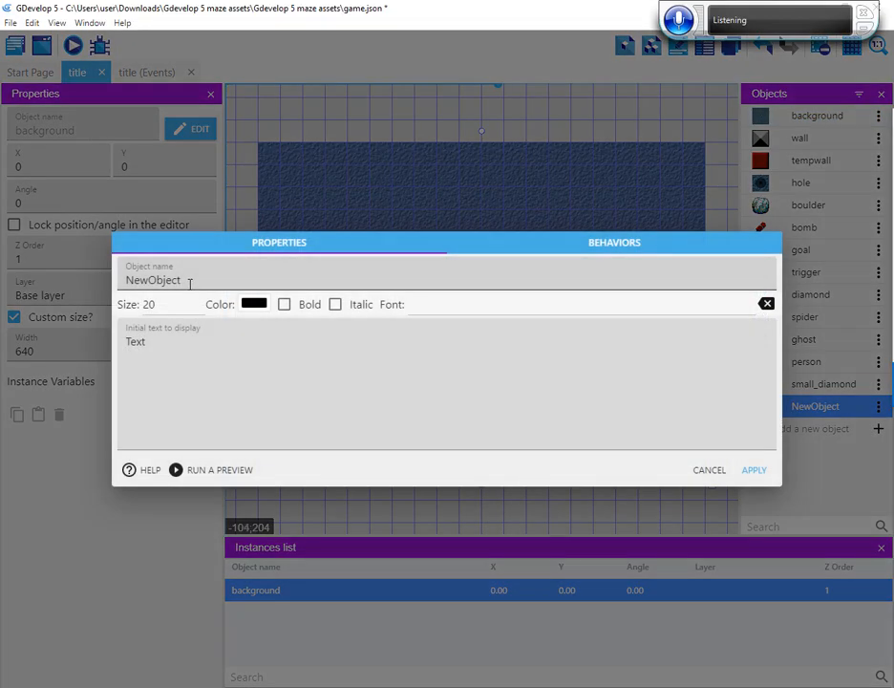
drag(190, 279, 58, 297)
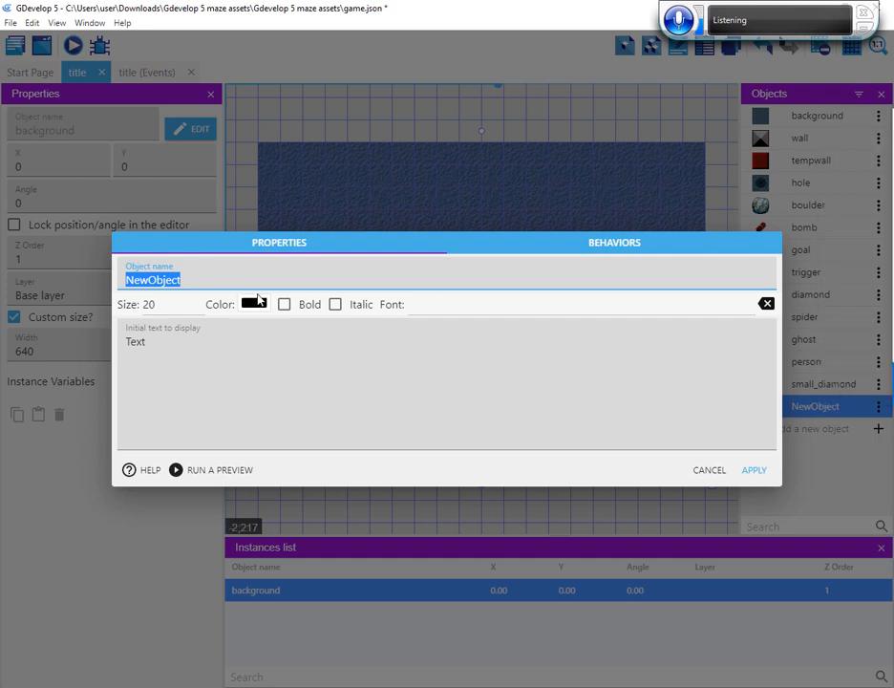
text(use)
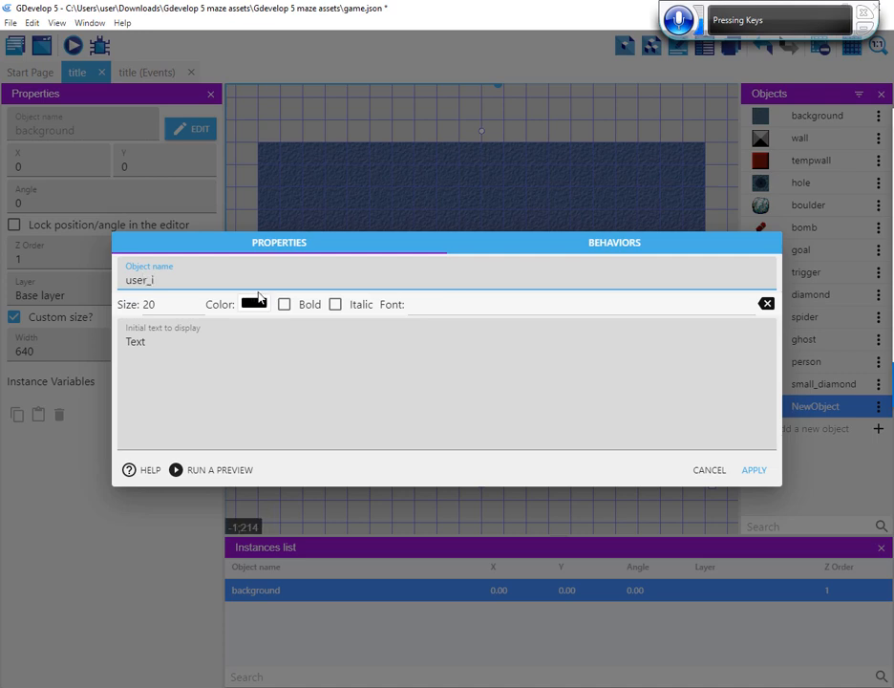
text(r_inter)
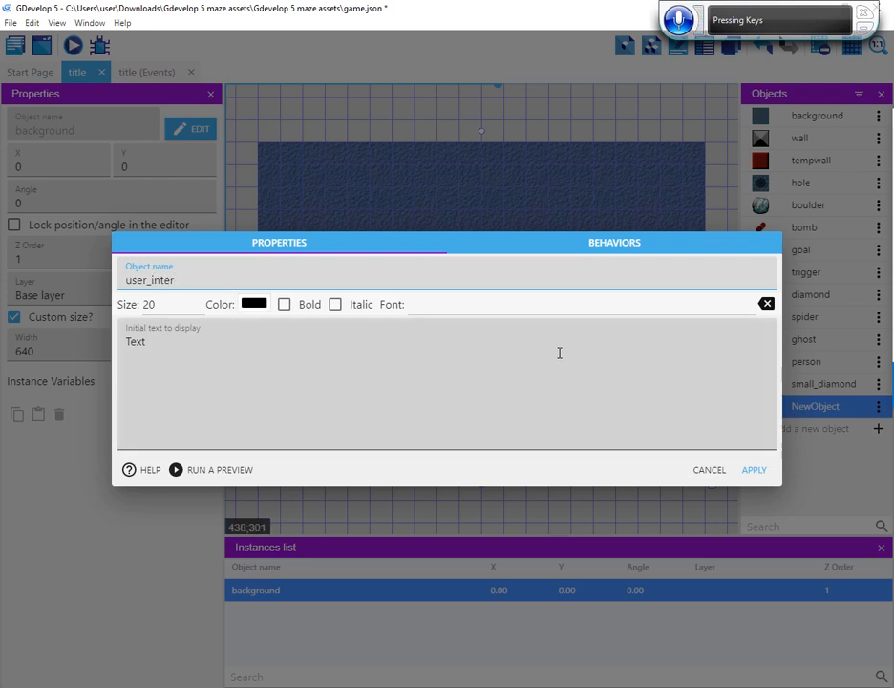
text(fack)
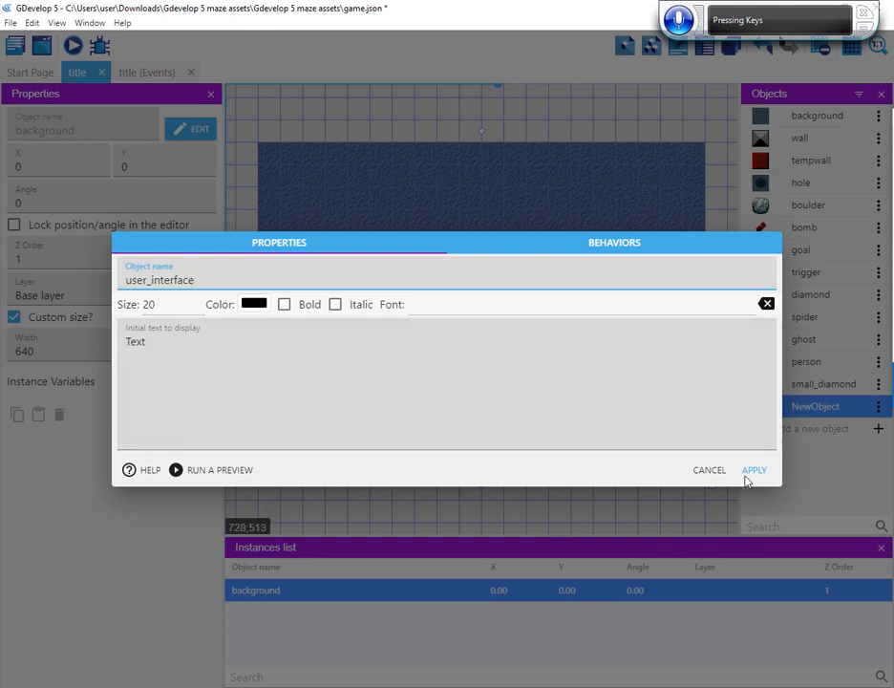
click(754, 471)
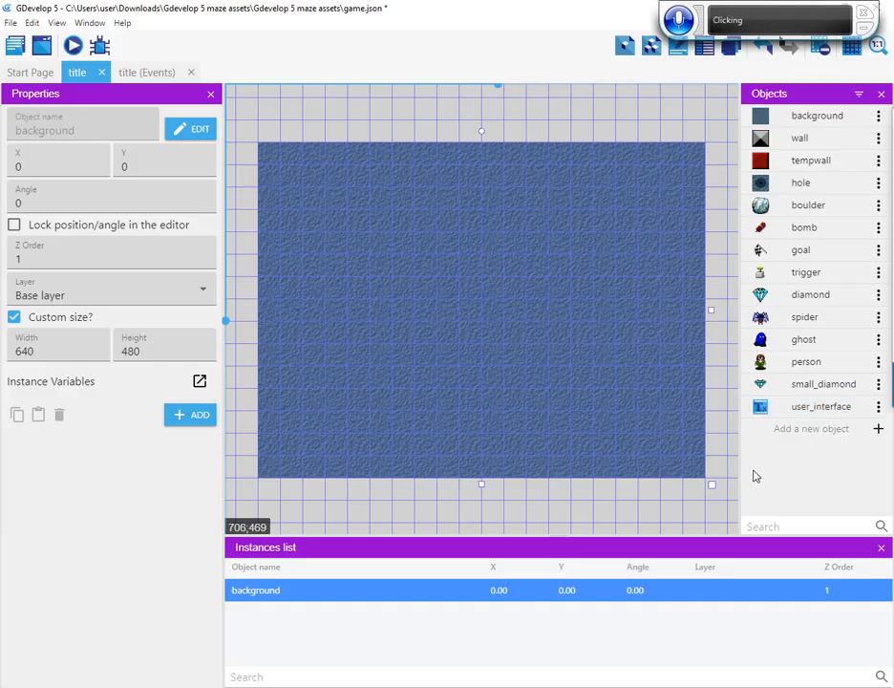
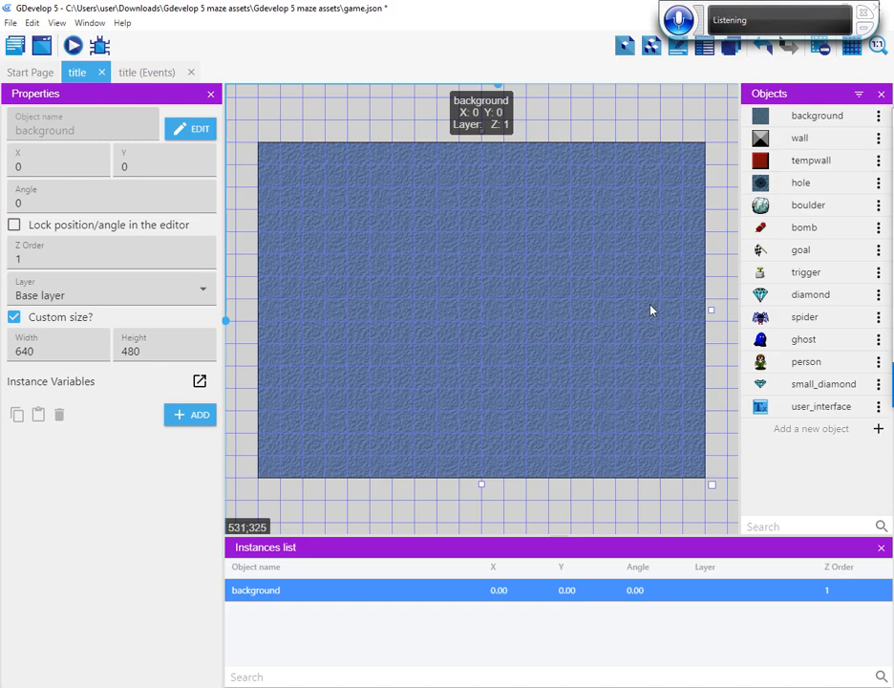
Place a wall instance at X 0, Y 0 and stretch it to 640 wide by 32 high along the frame's top edge
click(767, 139)
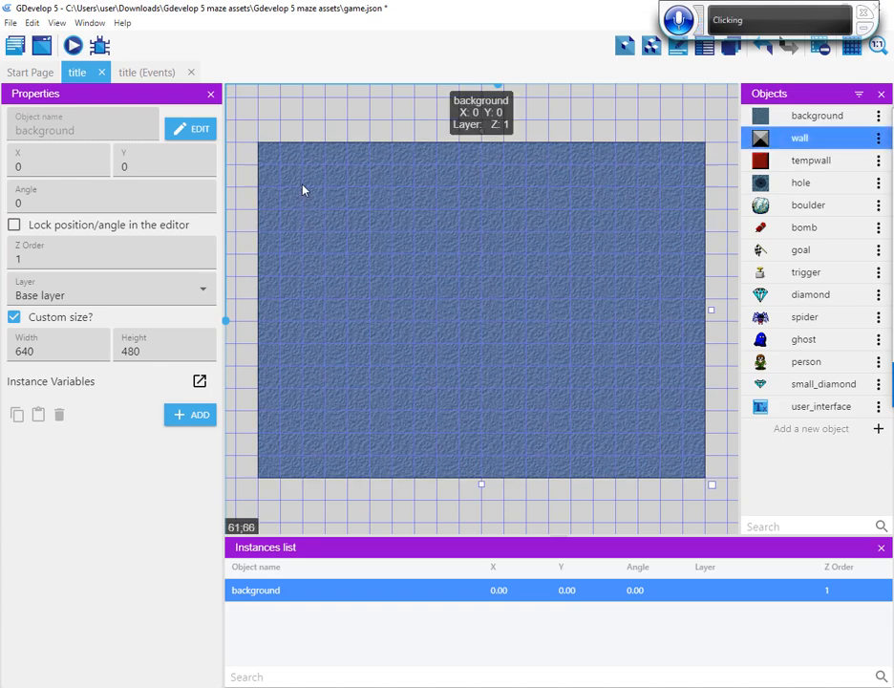
click(266, 154)
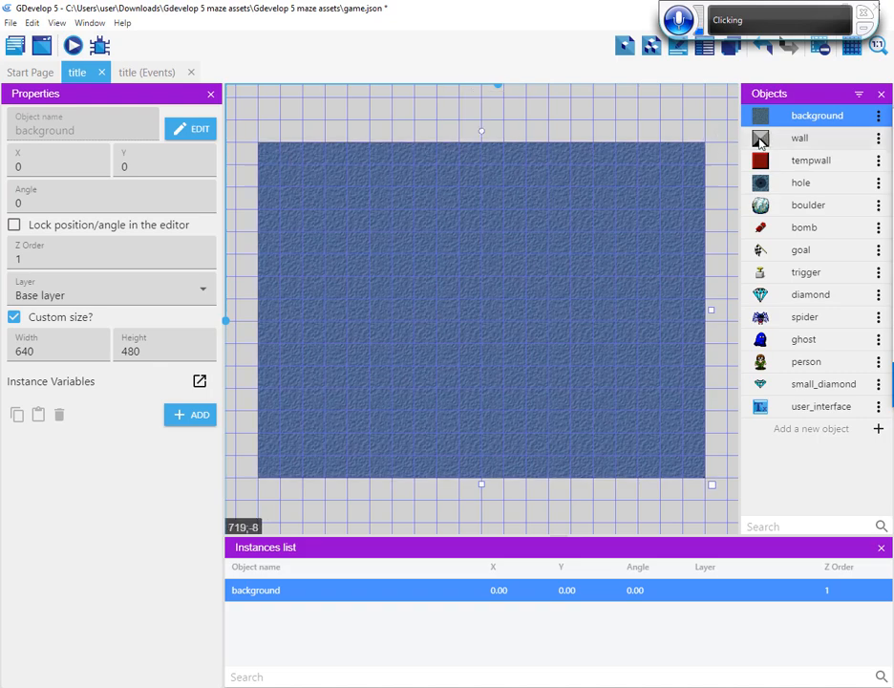
drag(761, 141, 270, 159)
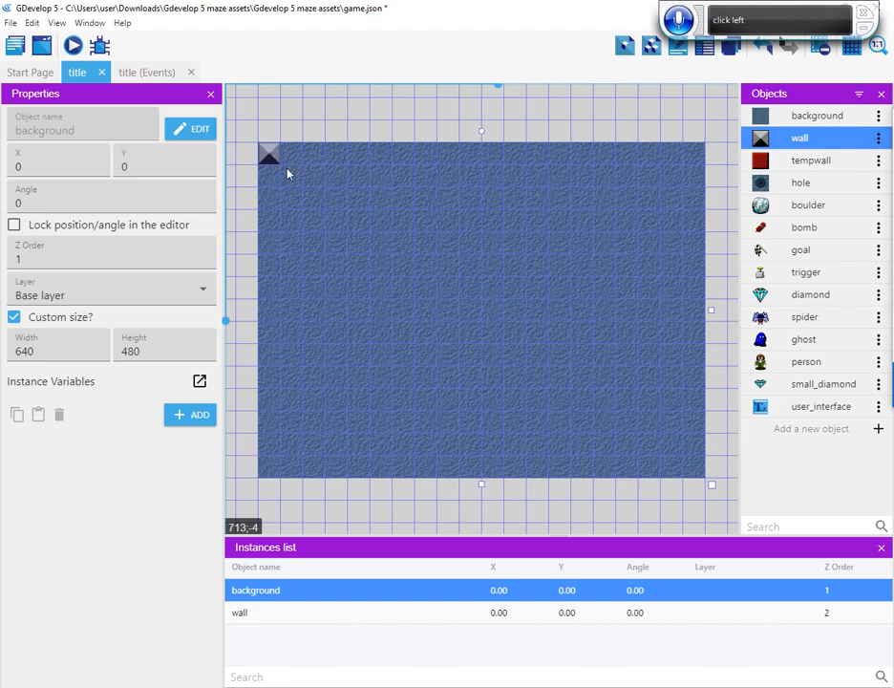
click(269, 158)
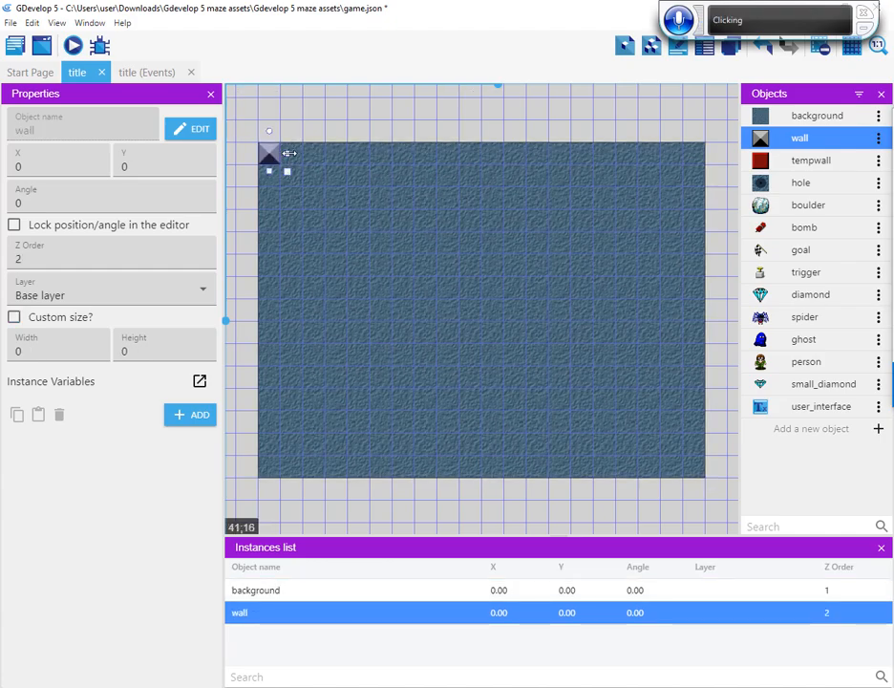
drag(289, 152, 709, 154)
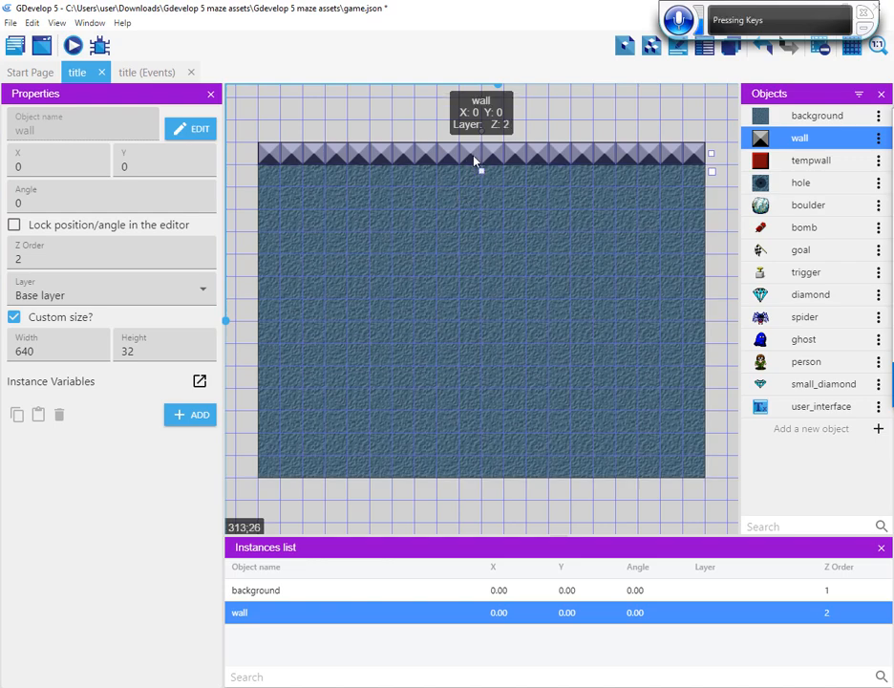
Duplicate the top wall and move the copy to X 0, Y 448 along the frame's bottom edge
key(ctrl+d)
drag(477, 160, 494, 473)
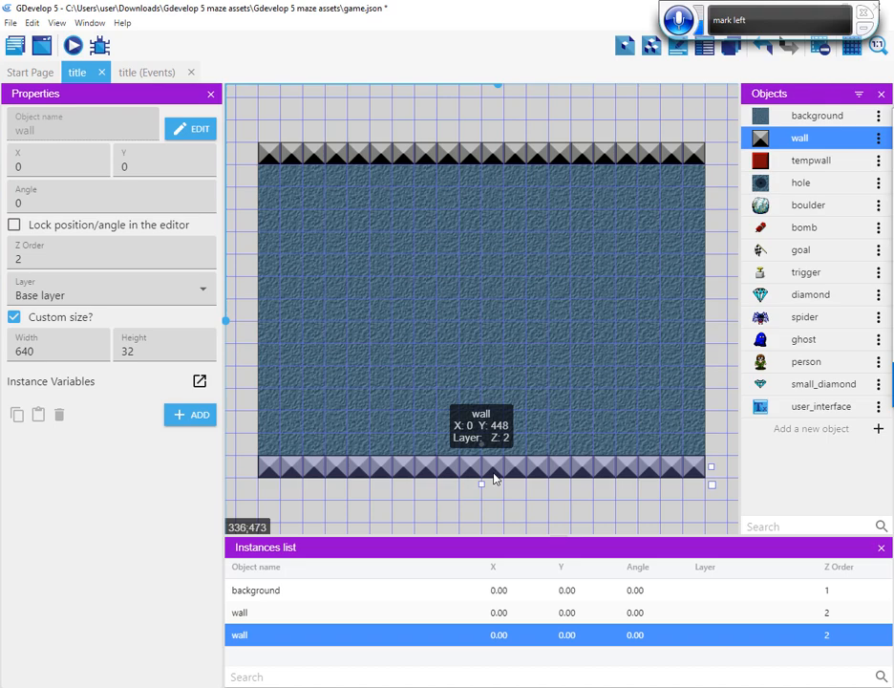
drag(495, 478, 493, 479)
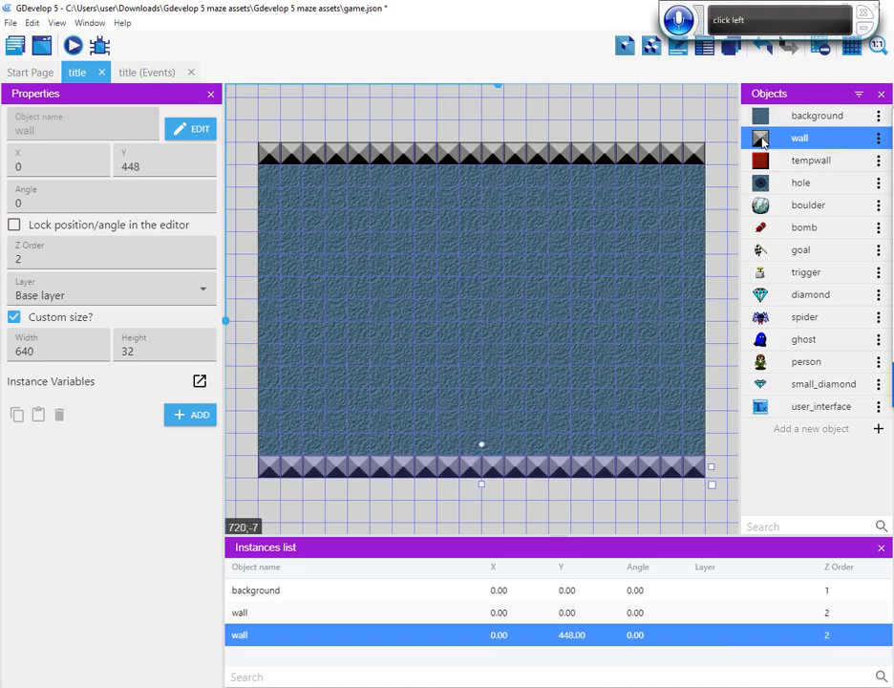
Place a 32 by 416 wall at X 608, Y 32 along the frame's right edge and duplicate it to X 0, Y 32
drag(761, 142, 696, 182)
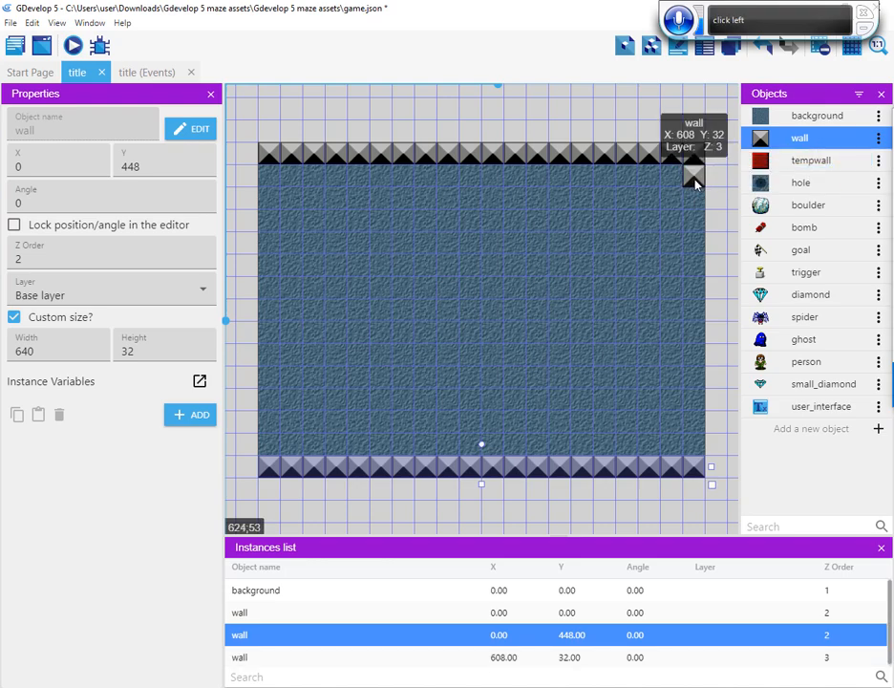
click(695, 185)
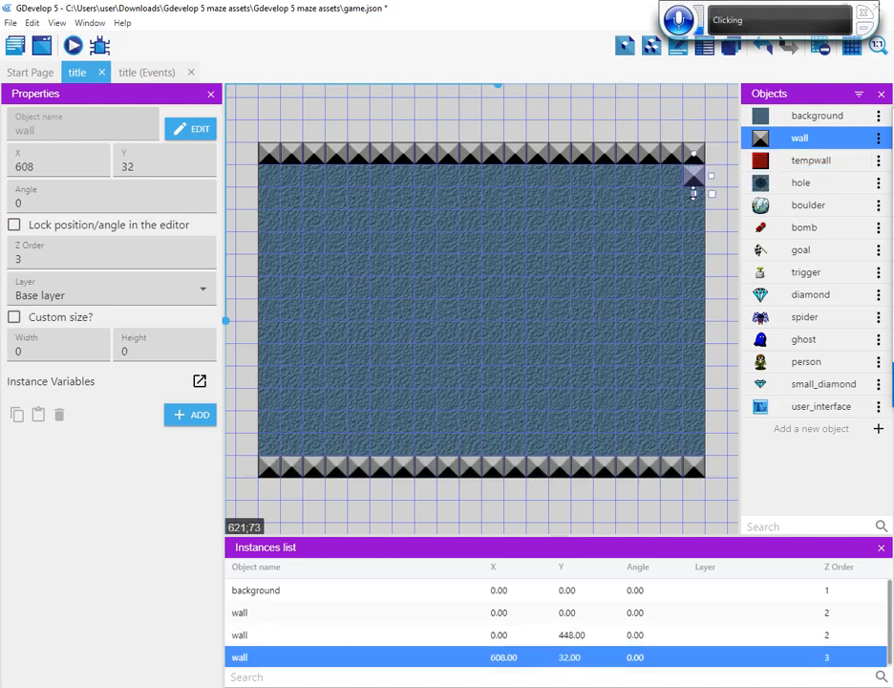
drag(695, 192, 688, 465)
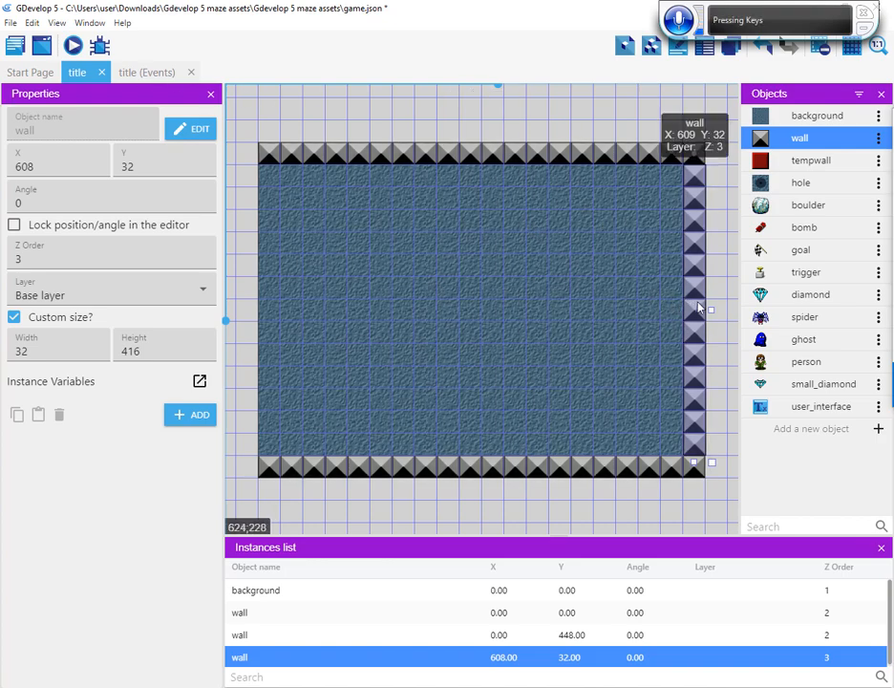
drag(702, 308, 276, 310)
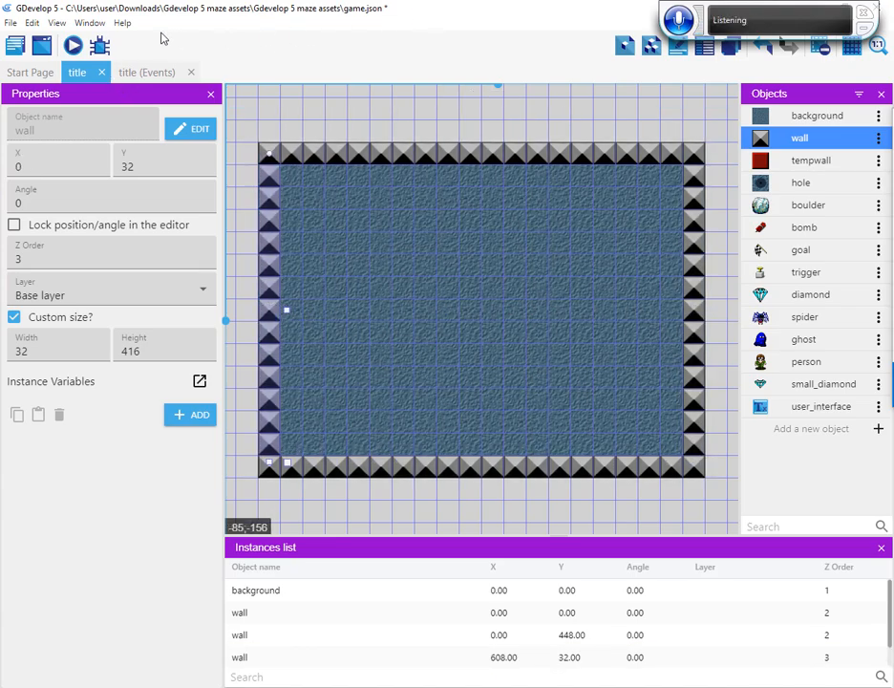
Duplicate the title scene, order the copy below the original and open the copy
click(15, 50)
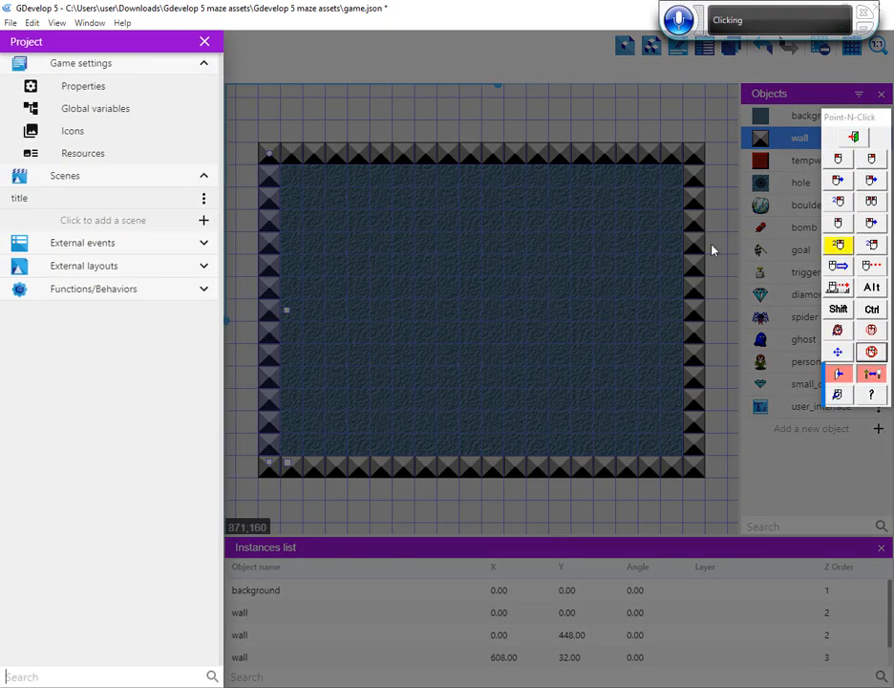
click(203, 200)
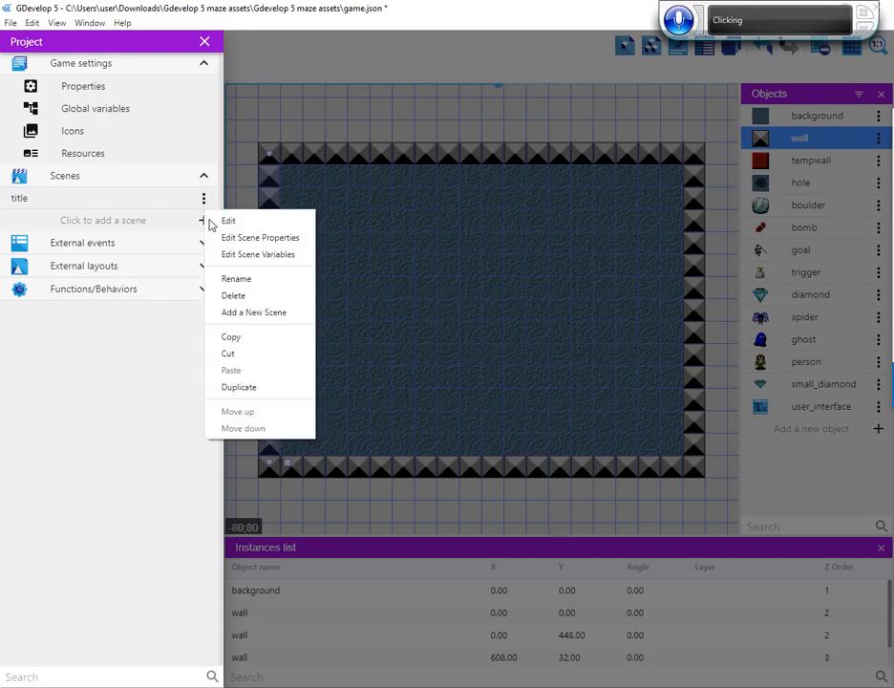
click(237, 389)
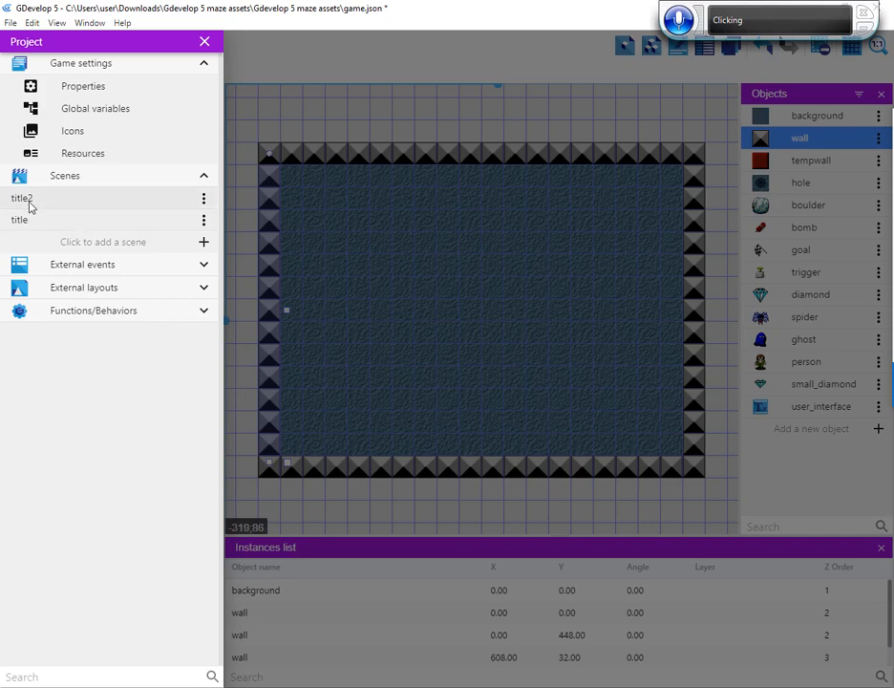
click(205, 202)
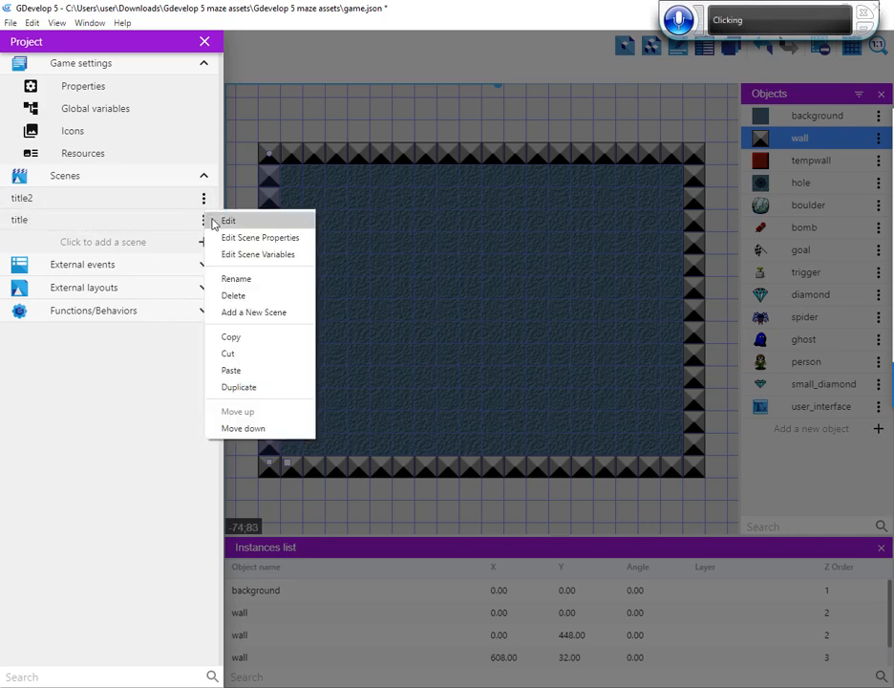
click(244, 435)
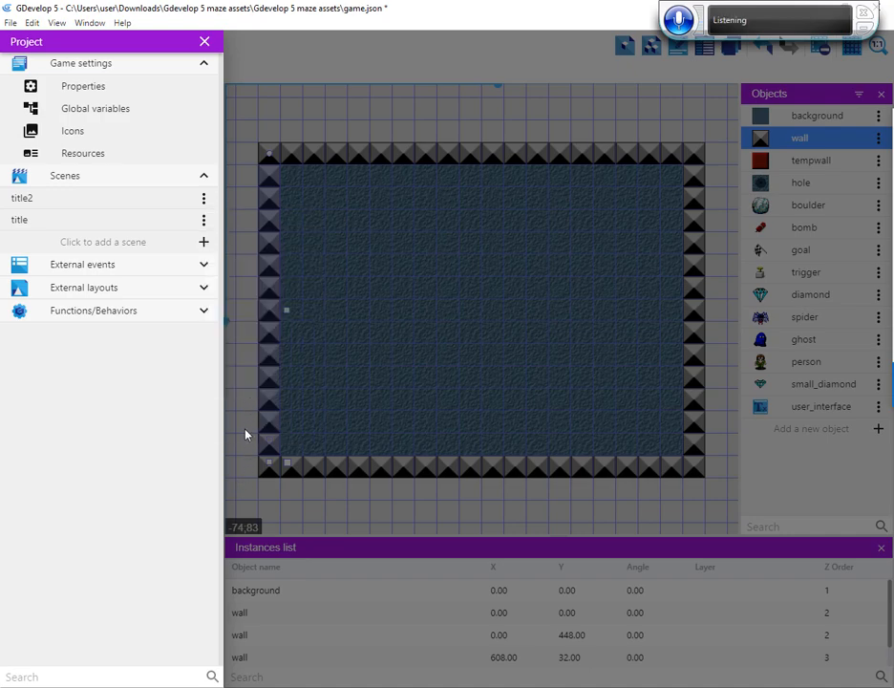
double_click(28, 226)
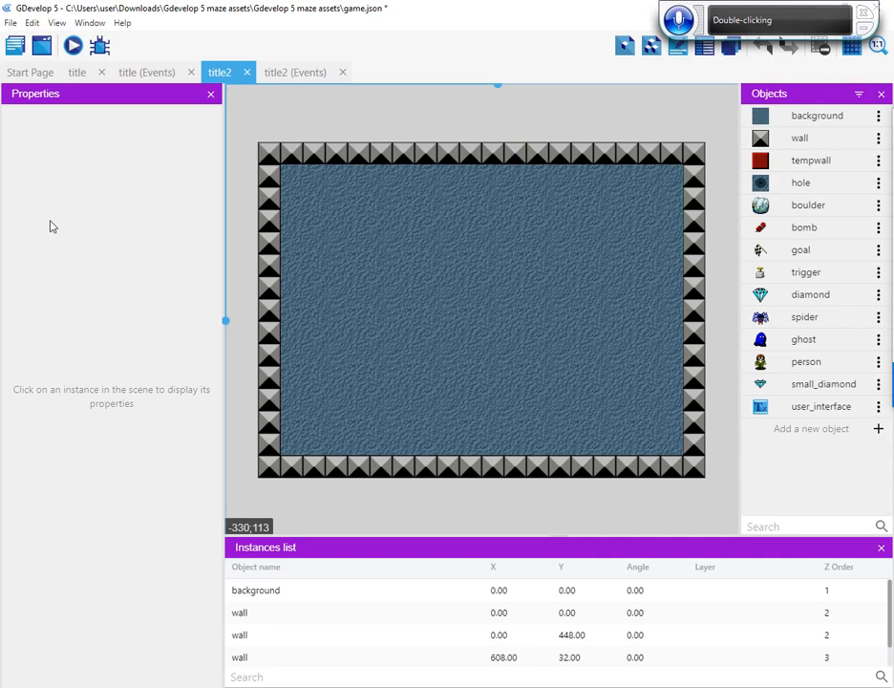
Rename the title2 scene as ending
click(10, 21)
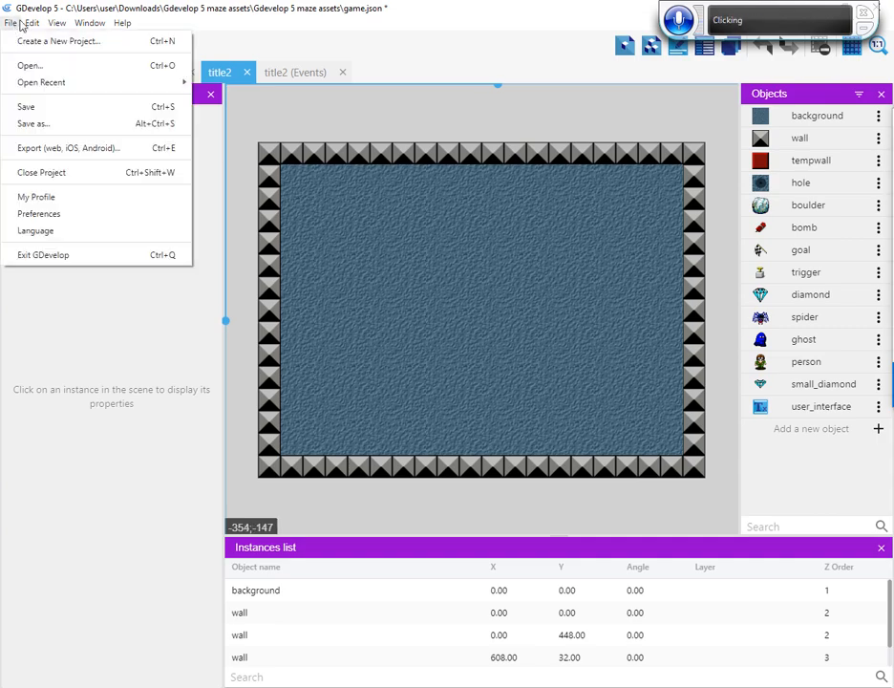
click(11, 21)
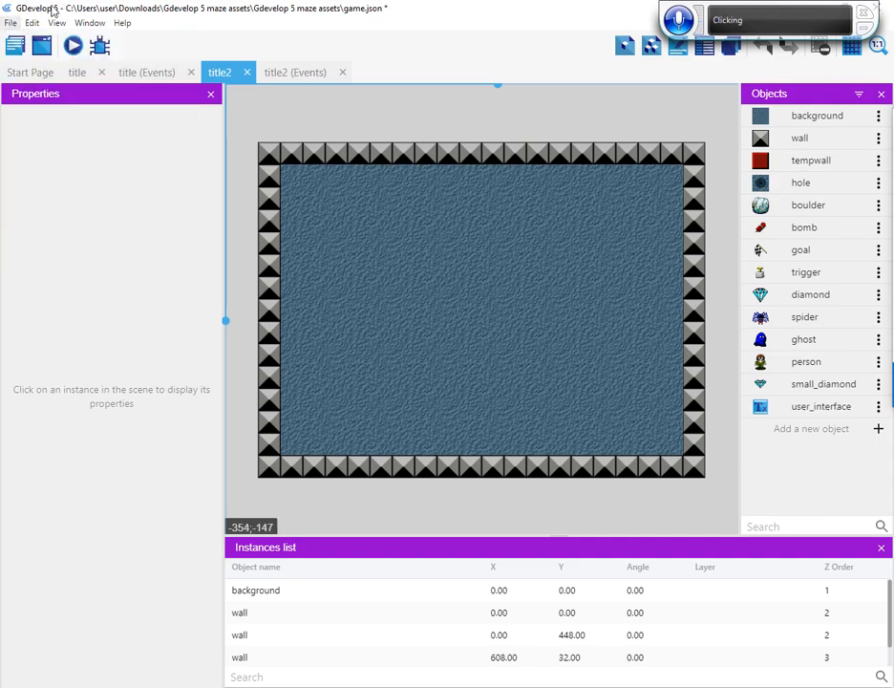
click(14, 44)
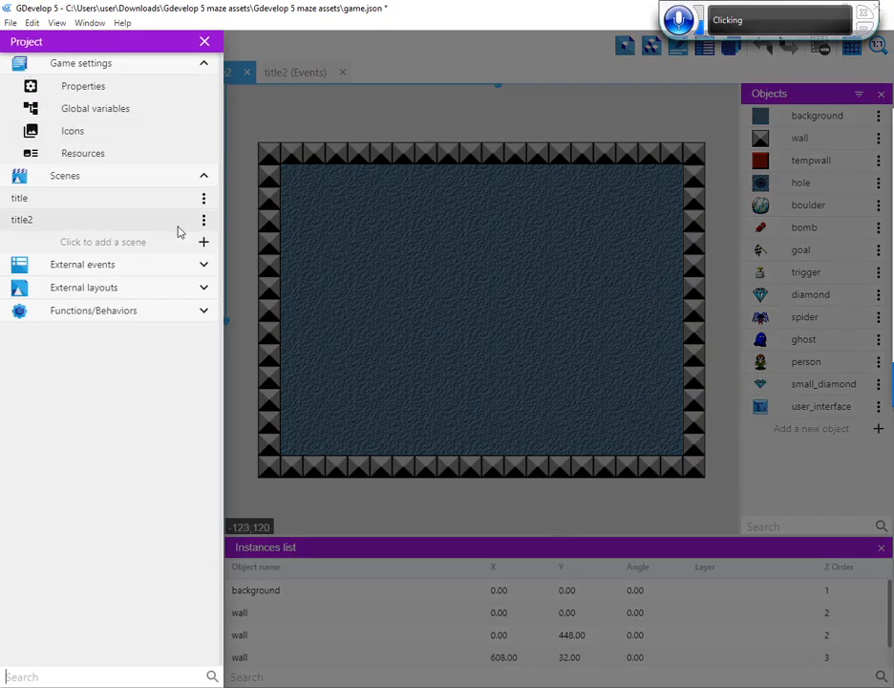
click(205, 220)
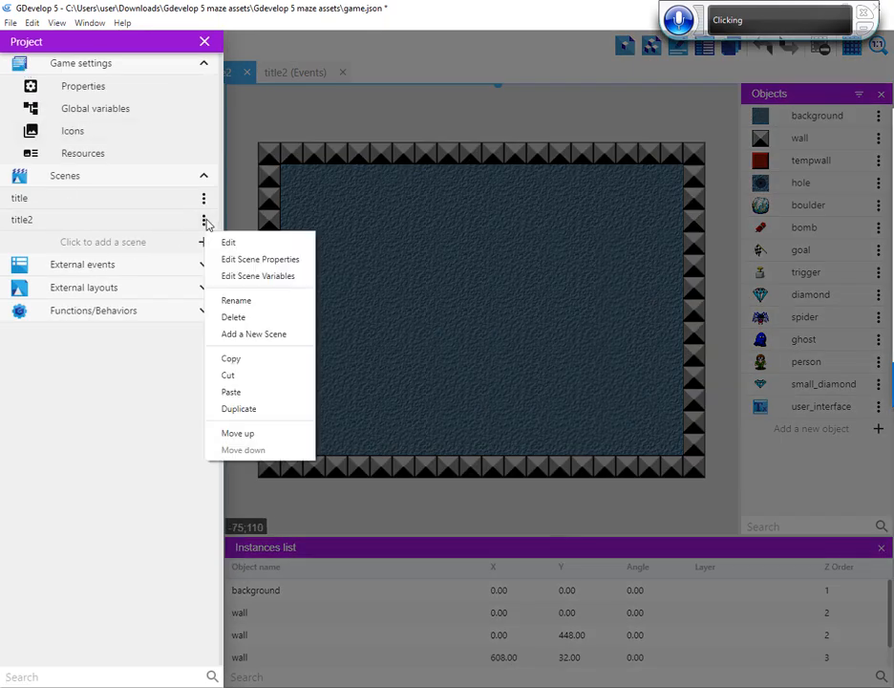
click(248, 304)
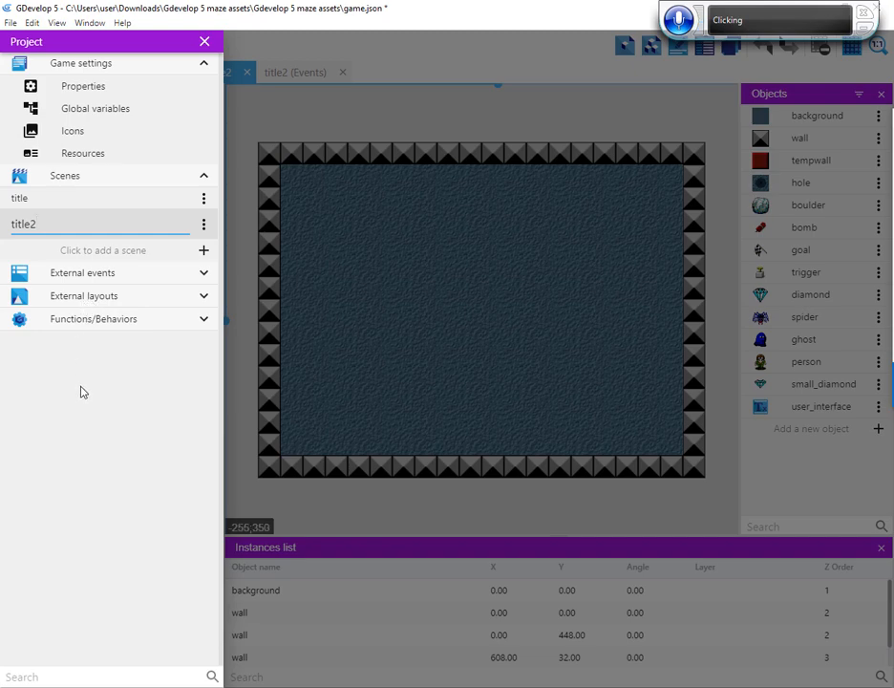
key(BackSpace)
key(BackSpace)
key(BackSpace)
key(BackSpace)
key(BackSpace)
key(BackSpace)
key(BackSpace)
key(BackSpace)
key(BackSpace)
key(BackSpace)
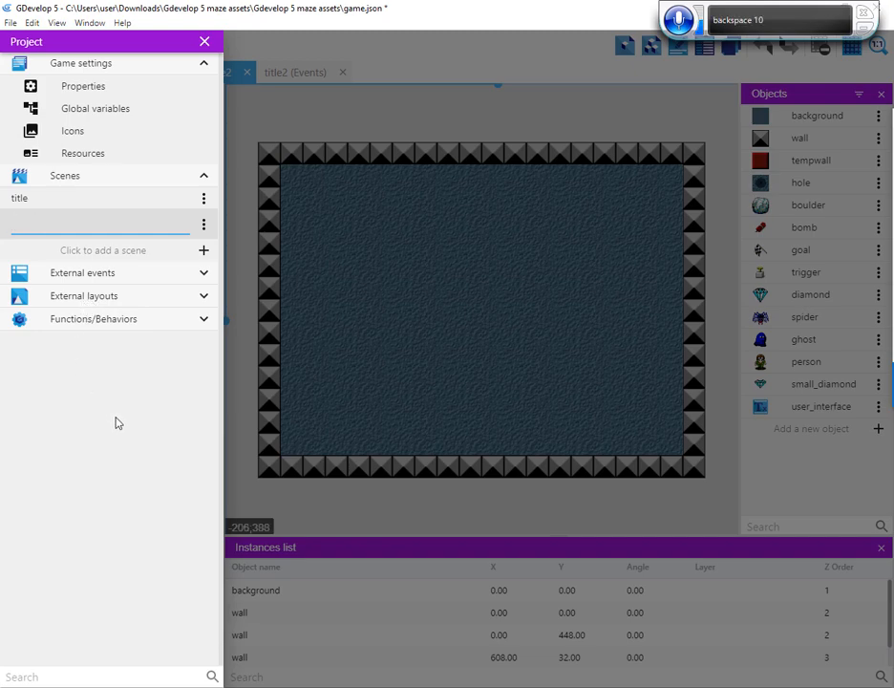
text(ending)
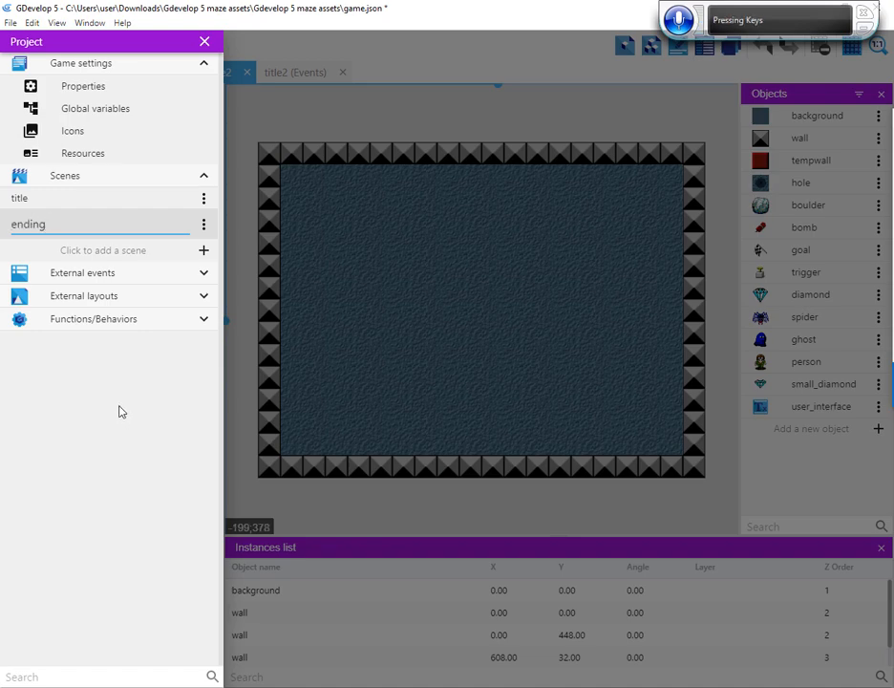
click(149, 392)
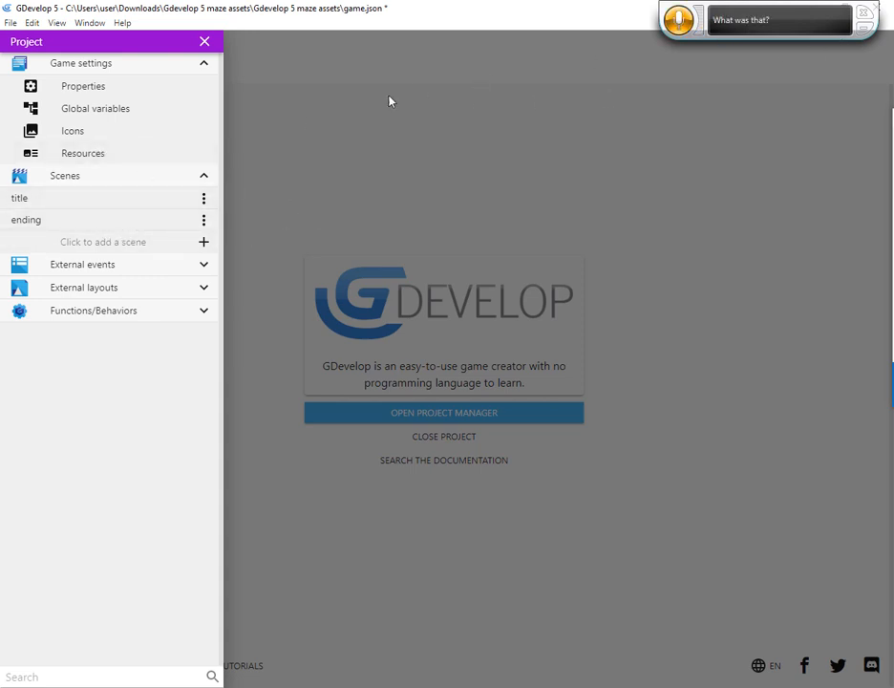
Place a user_interface text in the ending scene at about X 309, Y 181 and set its color to near-white FCF7F7
double_click(25, 220)
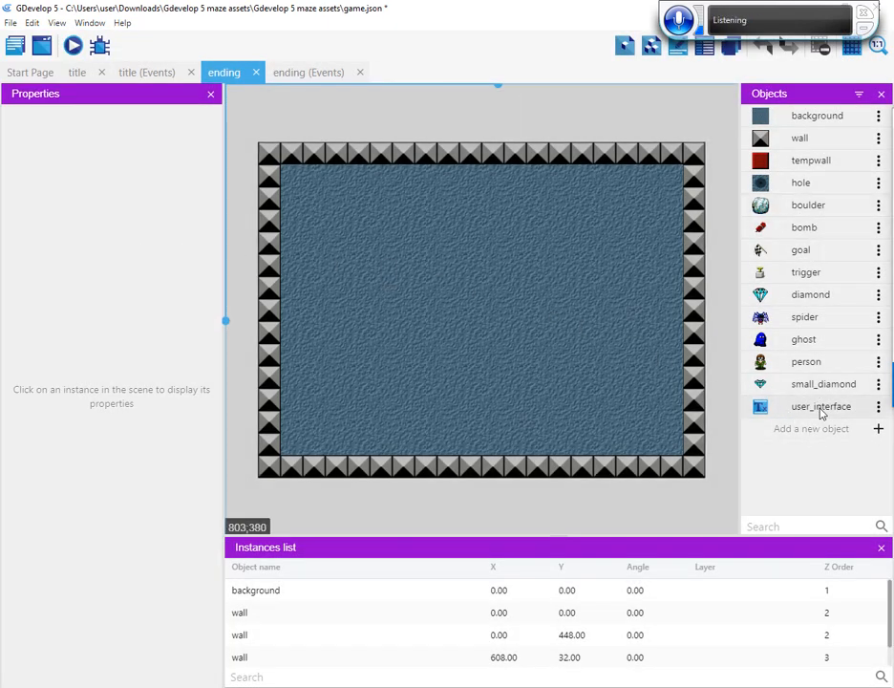
drag(819, 413, 475, 275)
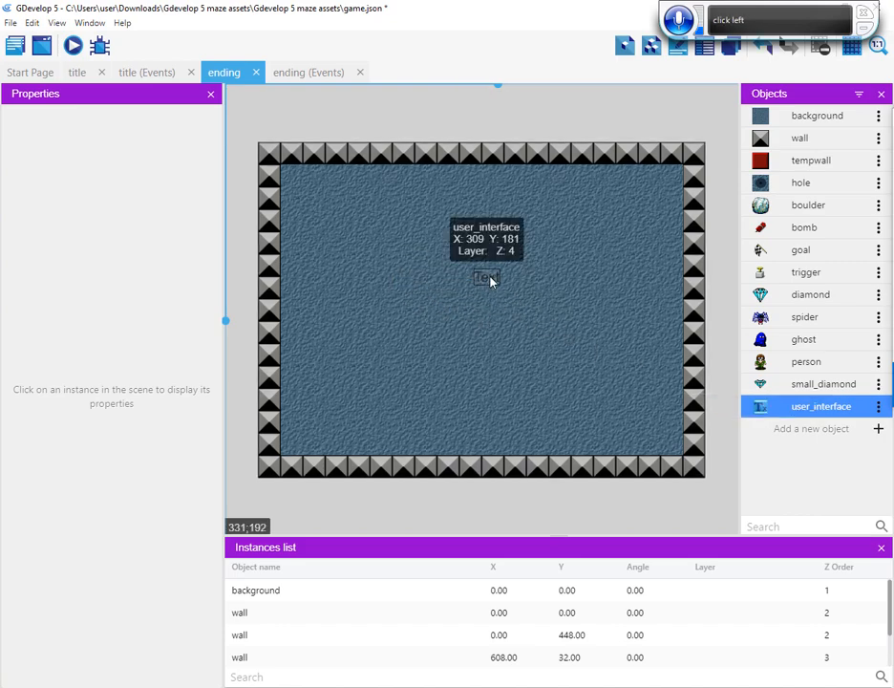
double_click(488, 279)
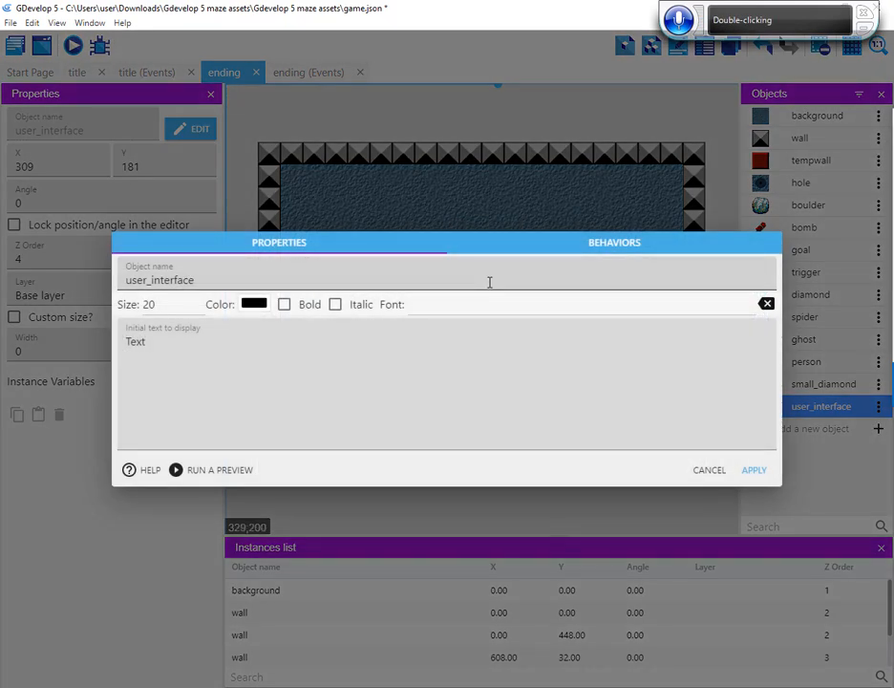
click(258, 304)
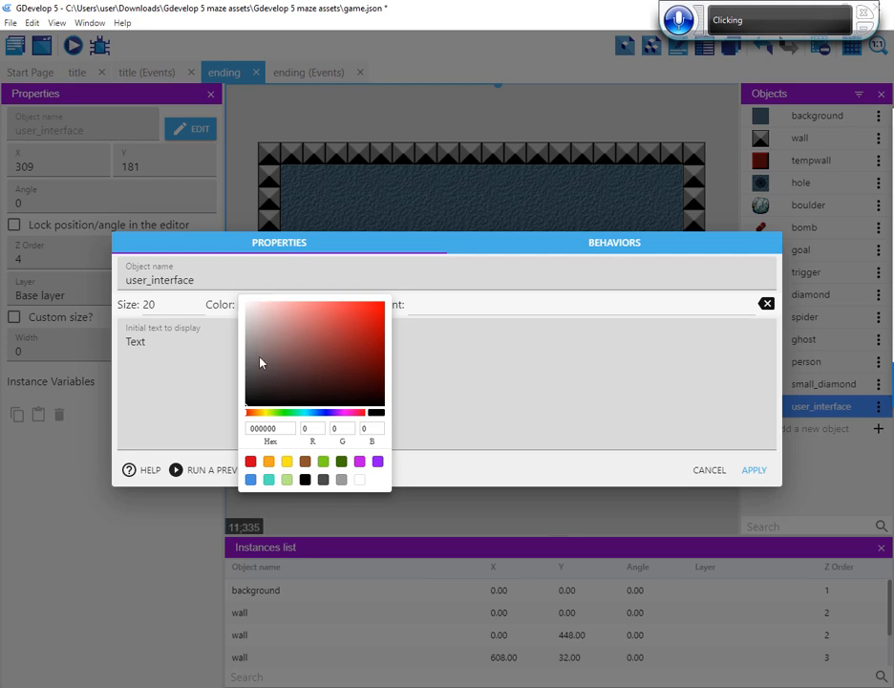
click(250, 309)
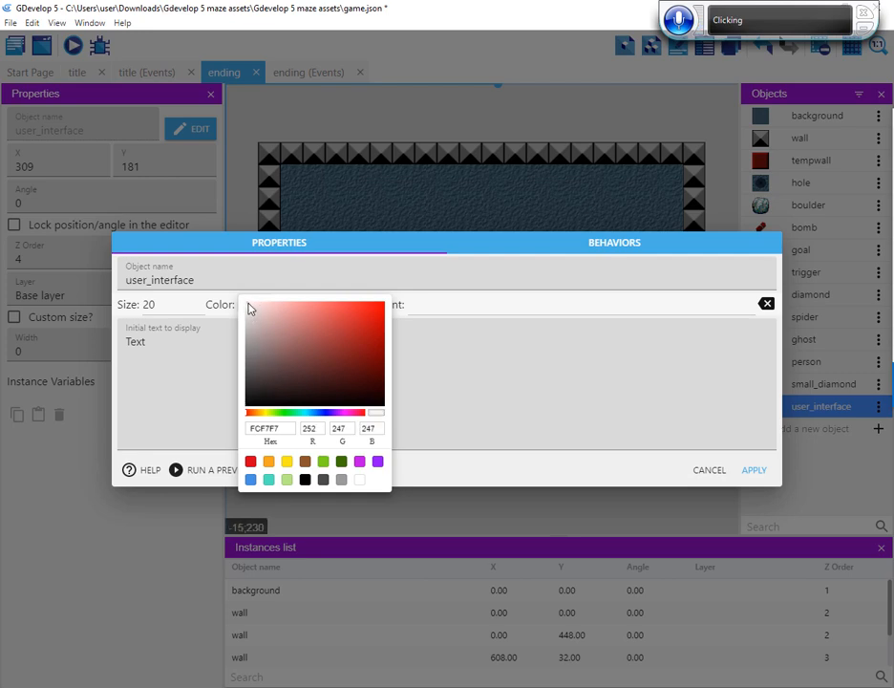
Clear the default initial display text of the user_interface object
click(139, 343)
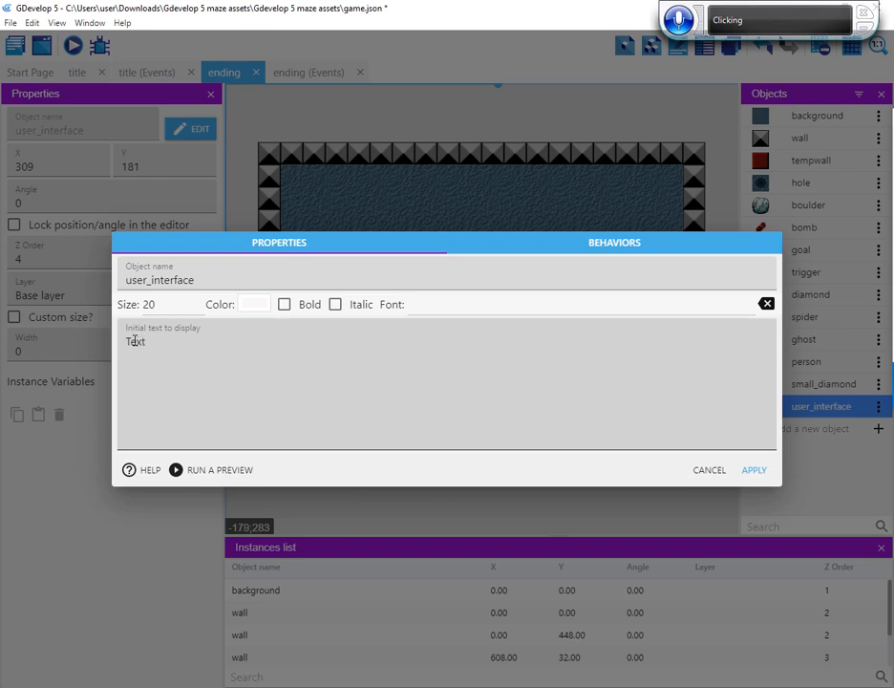
double_click(138, 342)
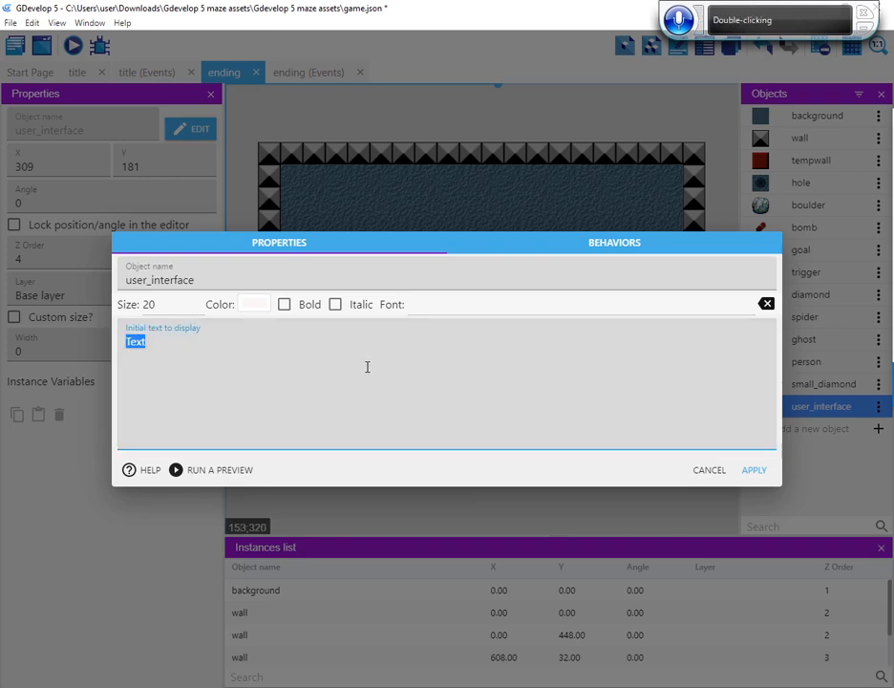
key(BackSpace)
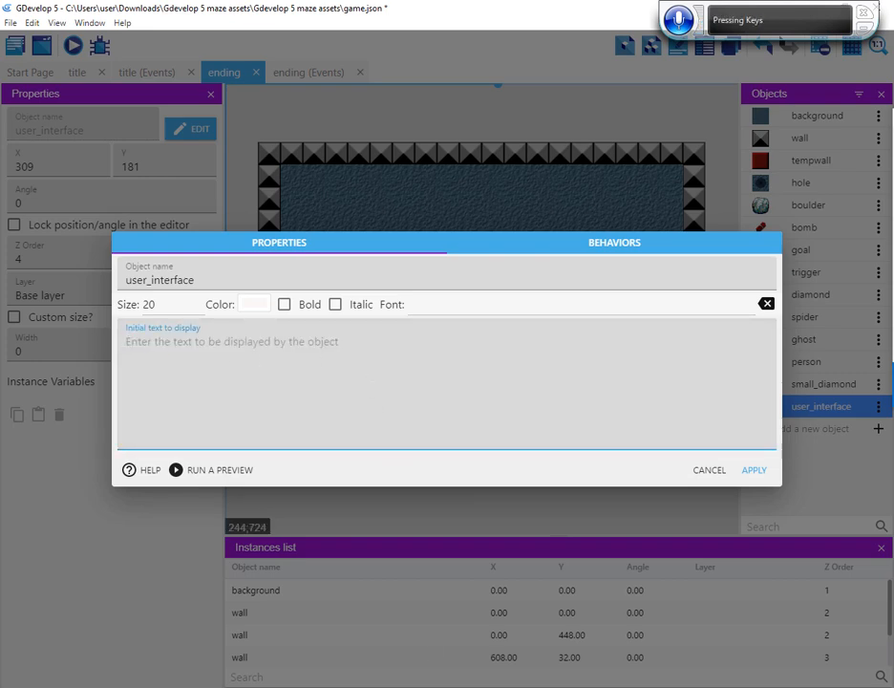
Copy "Congratulations! Thanks for playing." from Check list.txt in Notepad and apply it as the user_interface initial text in GDevelop's ending scene
key(alt+Tab)
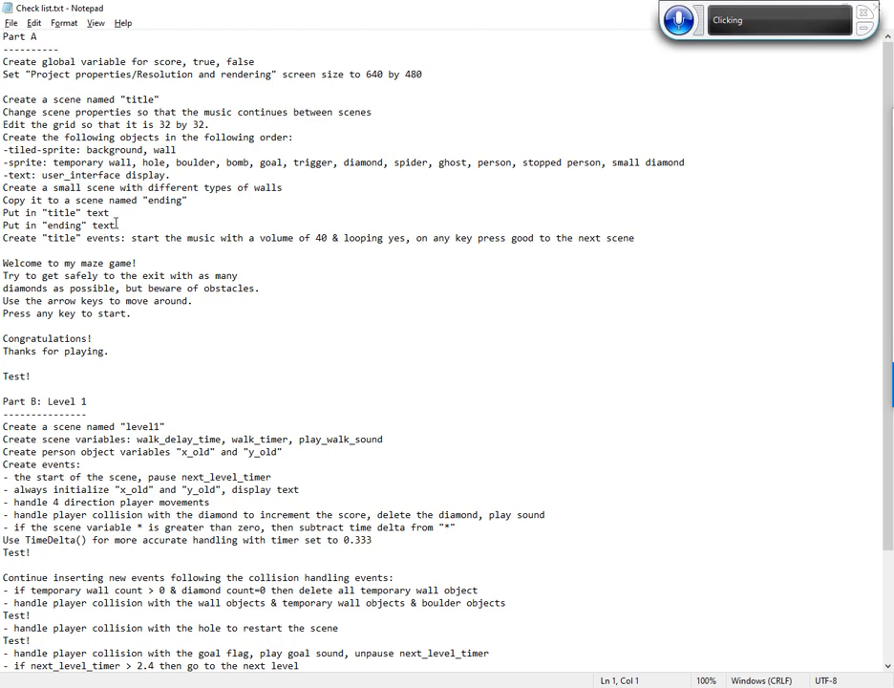
click(109, 354)
shift+click(3, 340)
key(ctrl+c)
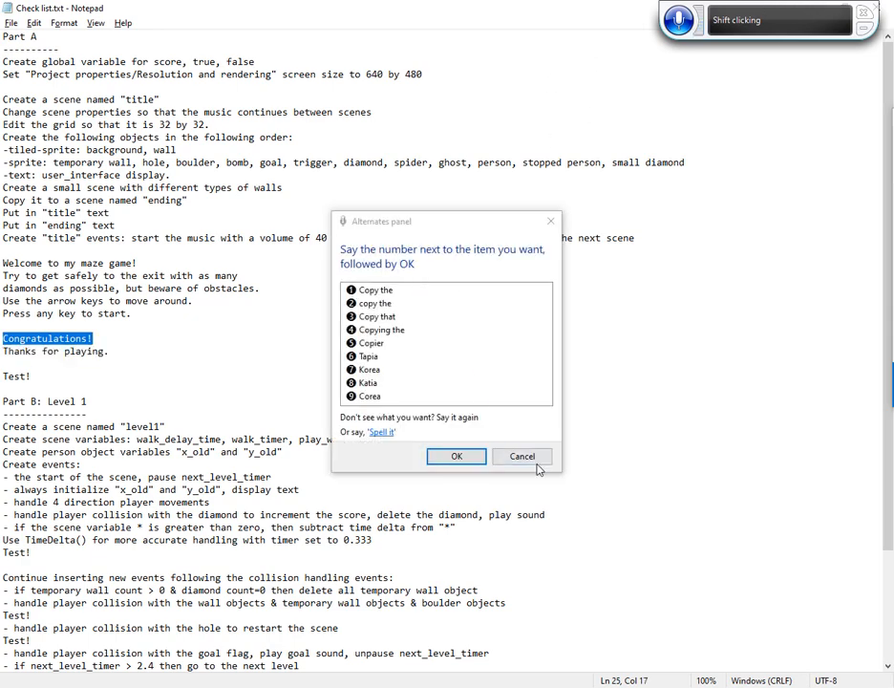
click(459, 456)
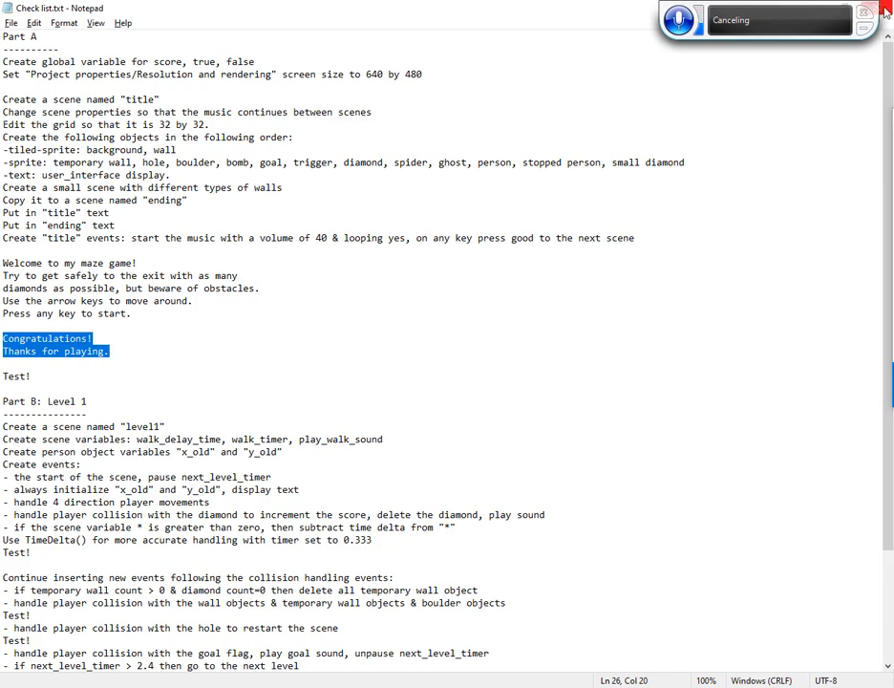
key(alt+Tab)
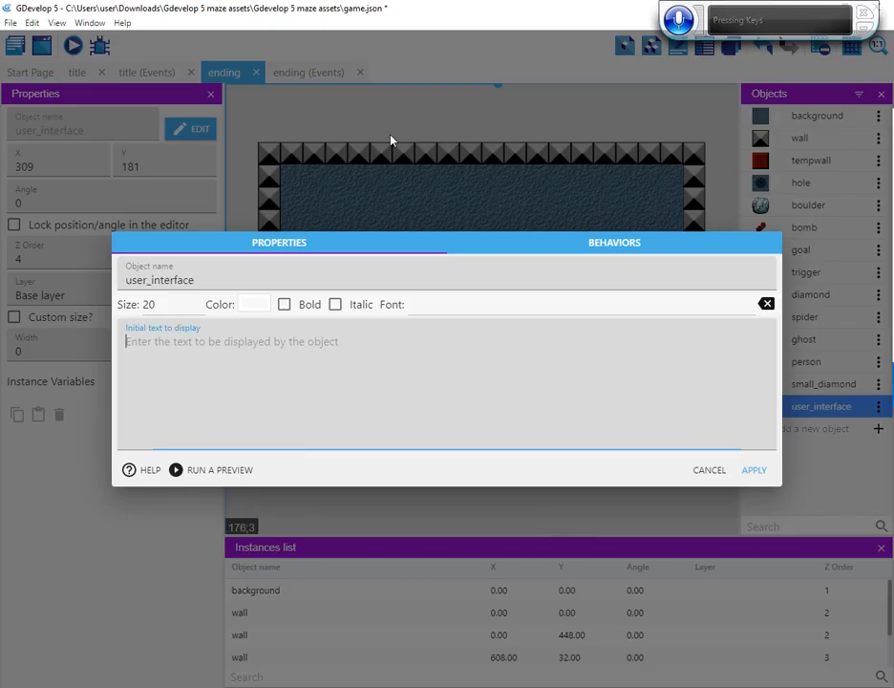
key(ctrl+v)
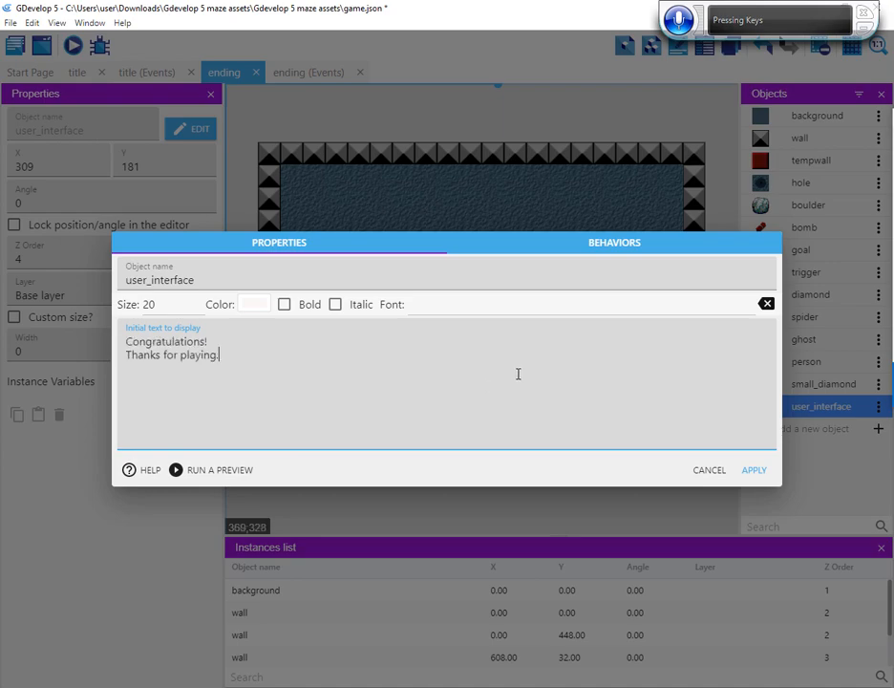
click(754, 470)
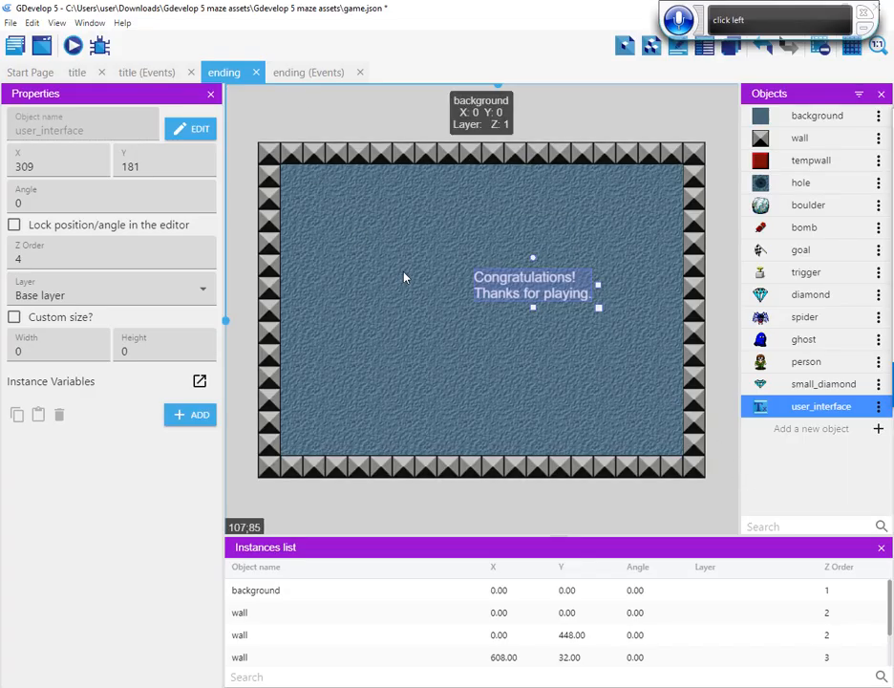
Move the congratulations text in the ending scene to X 235, Y 144 so it sits in the upper middle of the room
drag(523, 284, 491, 261)
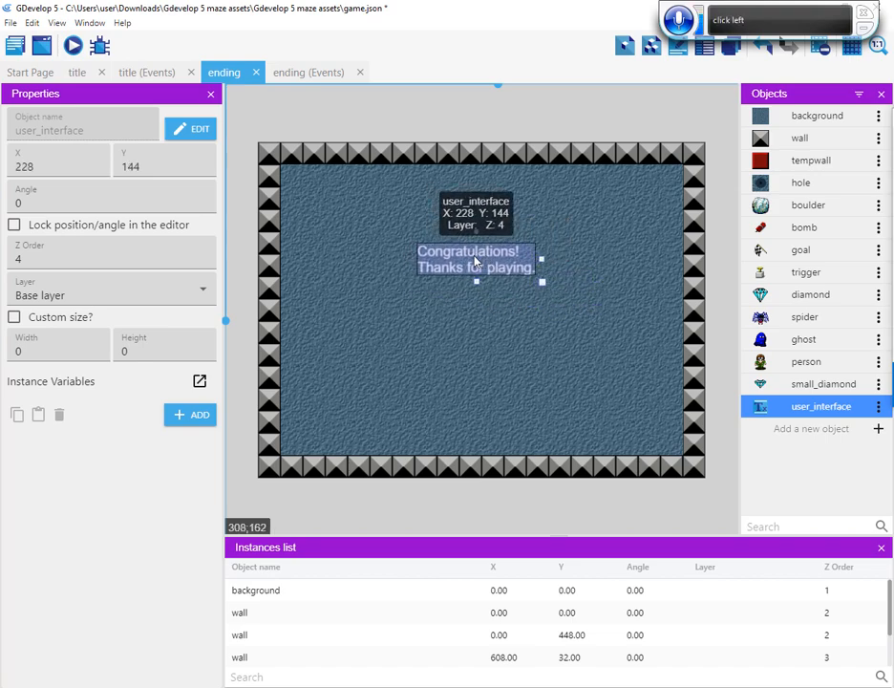
key(Right)
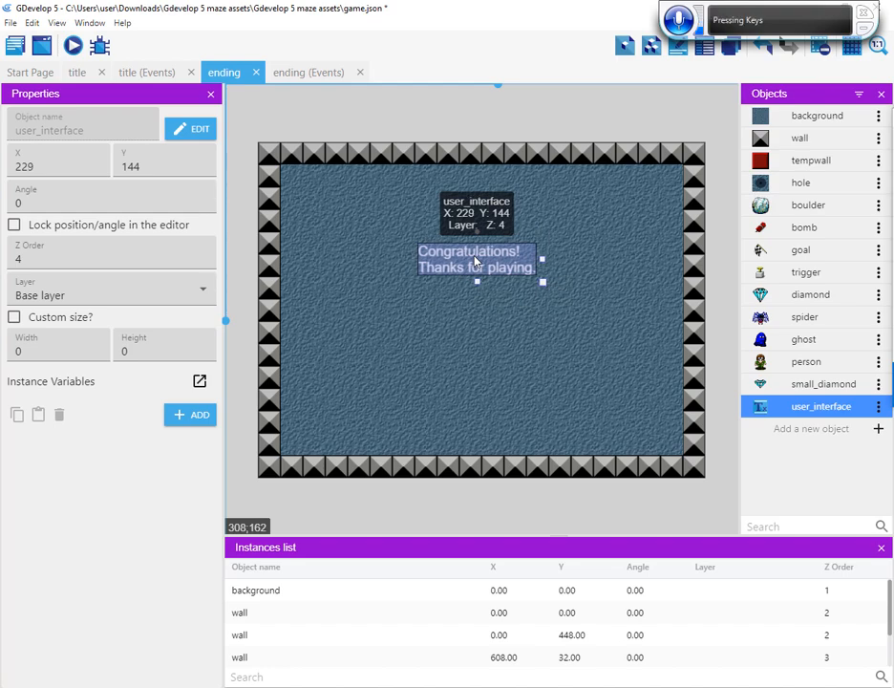
key(Right)
key(Right)
key(Right)
key(Right)
key(Right)
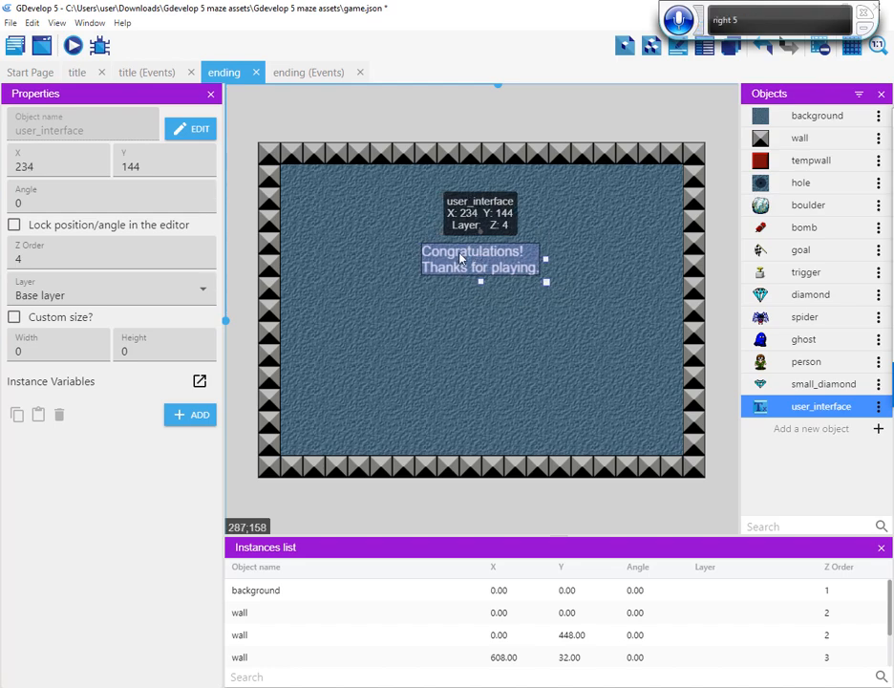
key(Right)
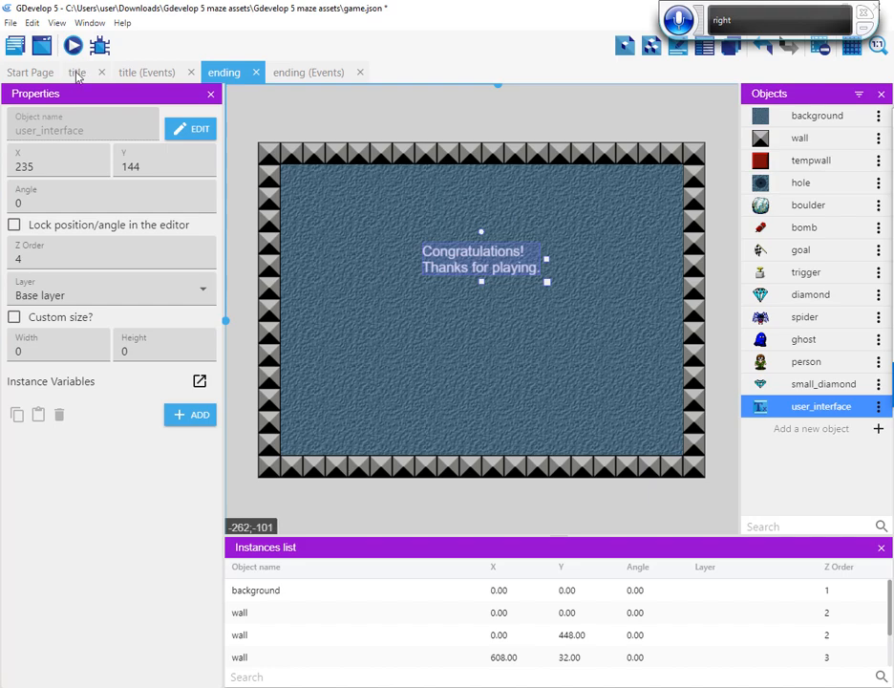
Open the title scene and place a user_interface text in it at X 256, Y 128
double_click(78, 73)
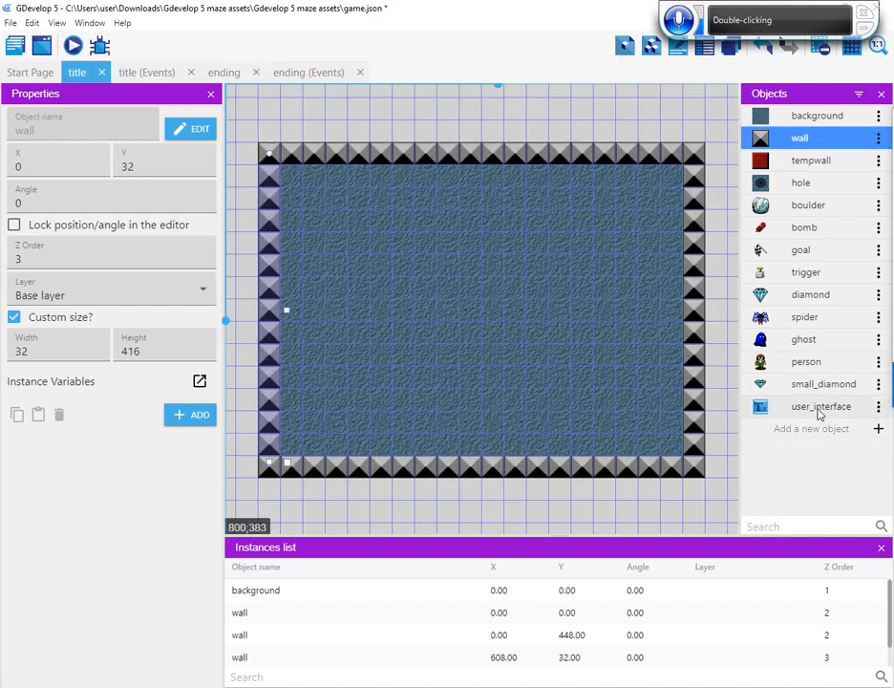
drag(847, 414, 449, 256)
click(449, 245)
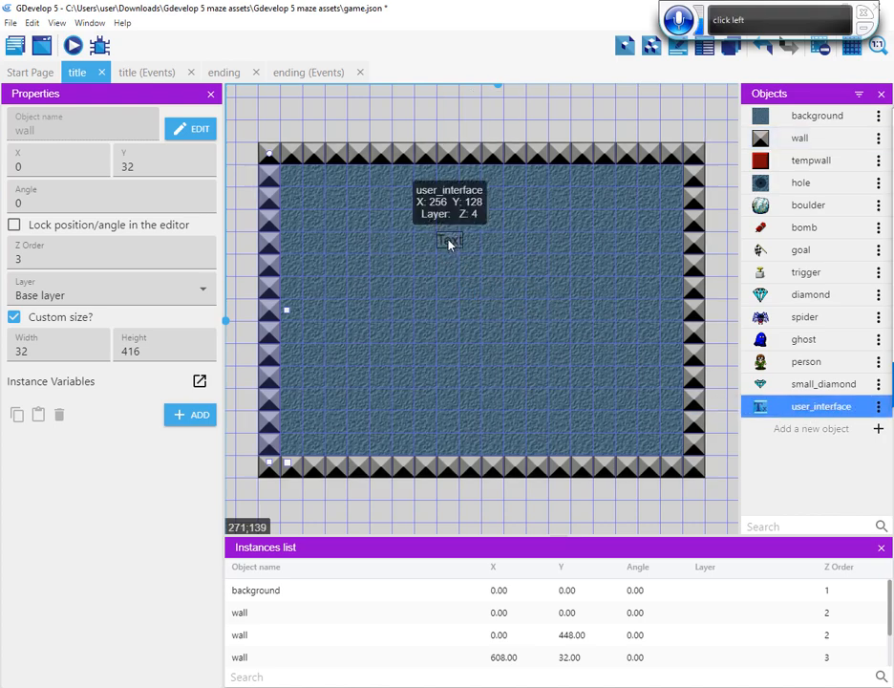
Replace the title scene's user_interface text with the five-line message from "Welcome to my maze game!" to "Press any key to start." in Notepad's Check list.txt
double_click(449, 245)
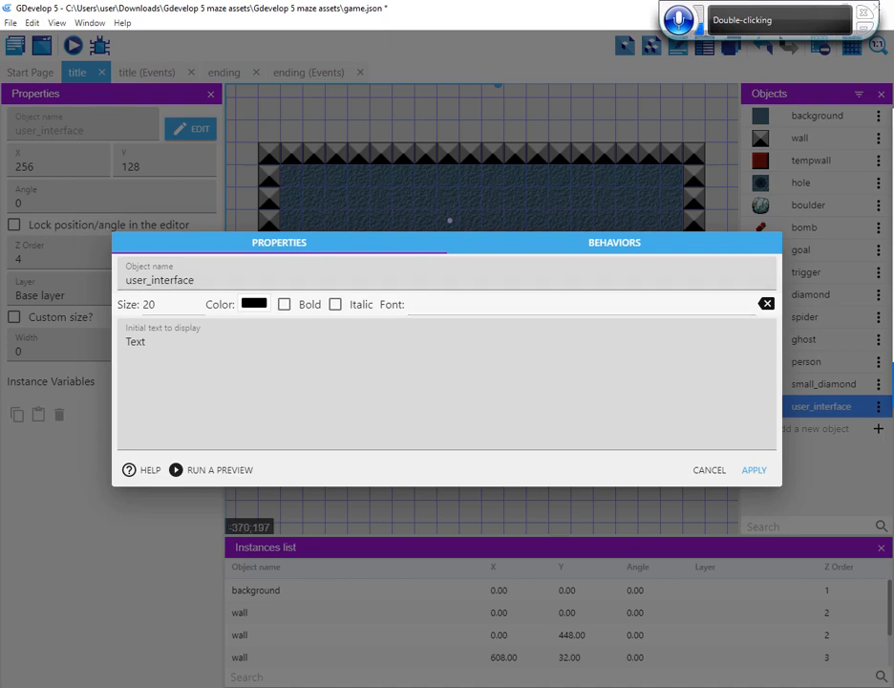
key(alt+Tab)
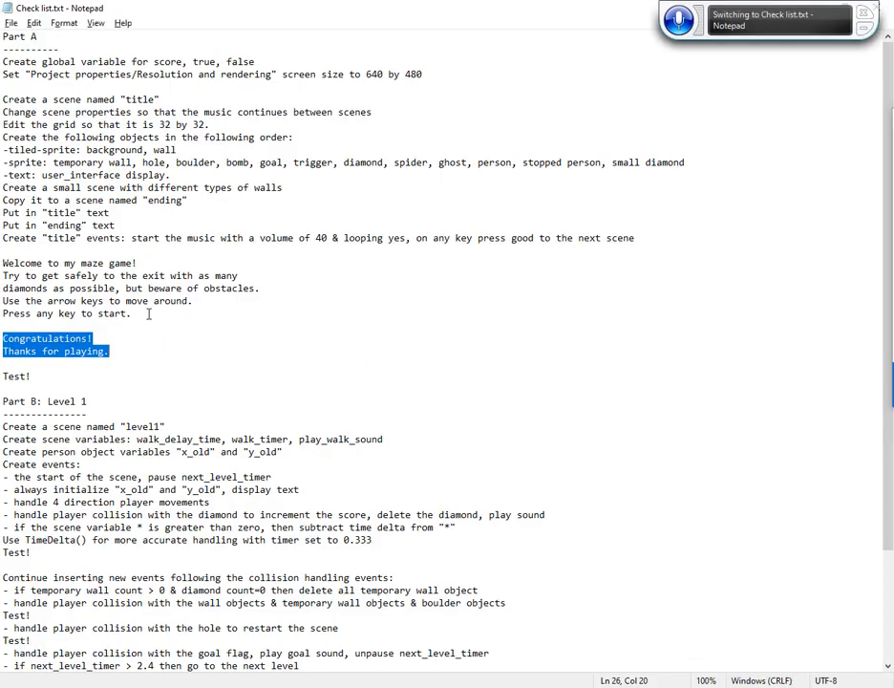
click(133, 314)
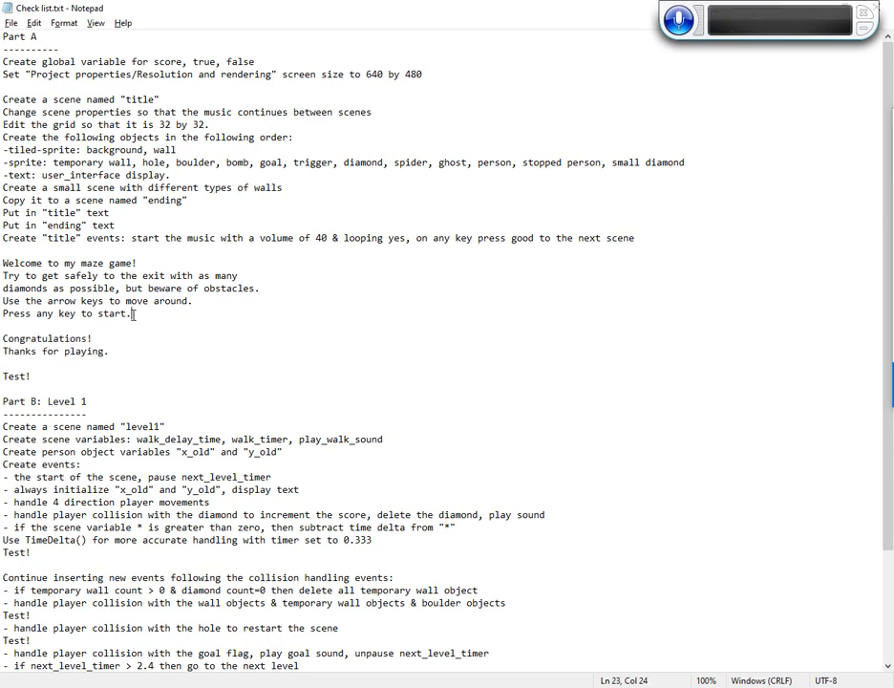
shift+click(24, 250)
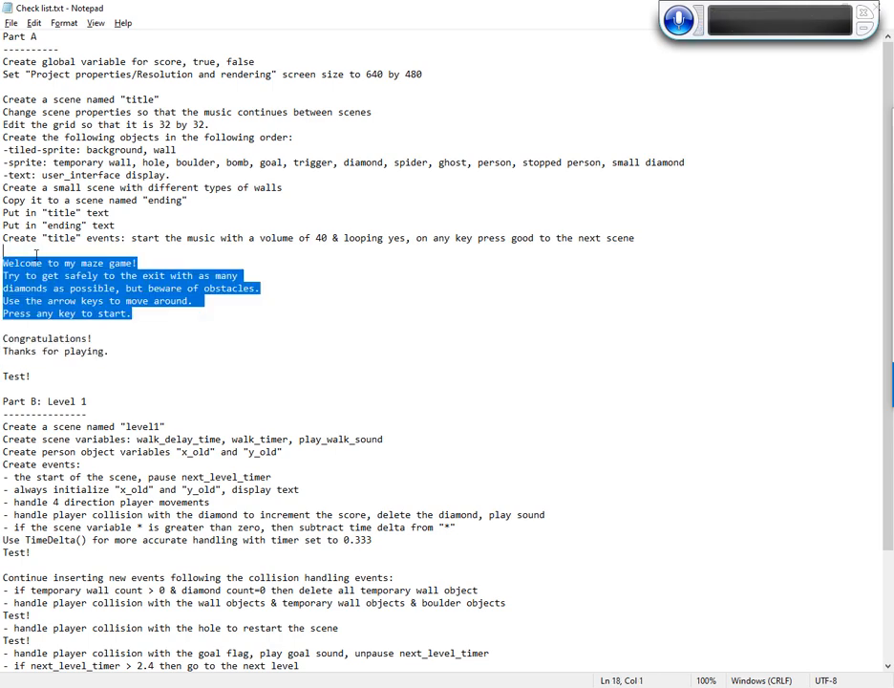
key(shift+Right)
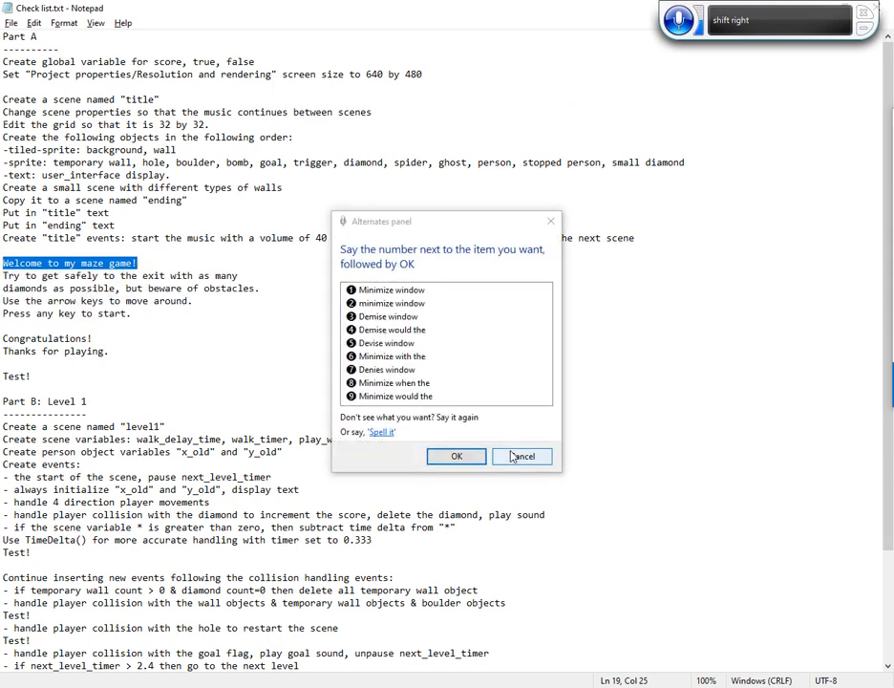
click(498, 455)
key(ctrl+c)
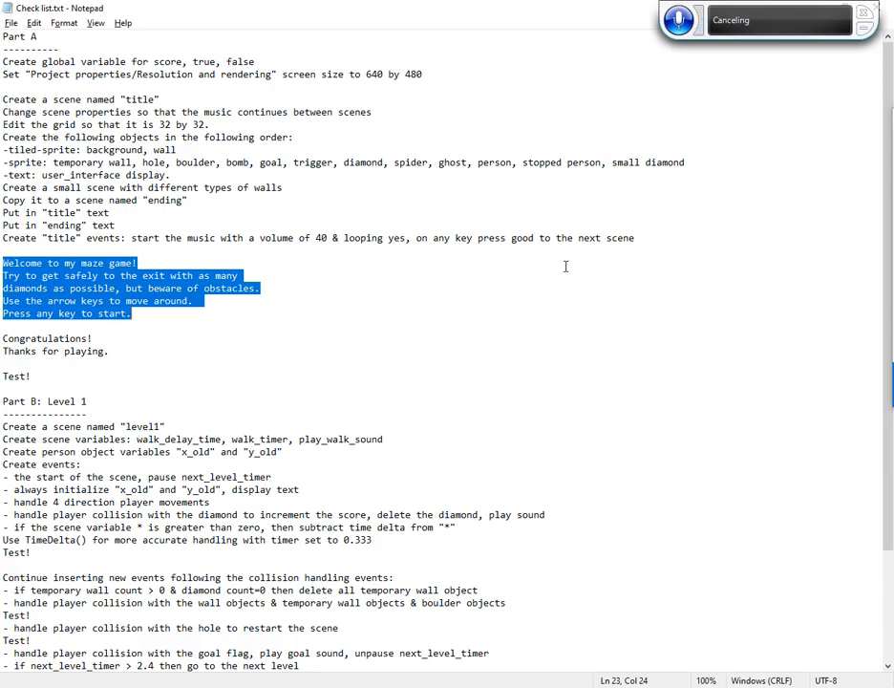
key(alt+Tab)
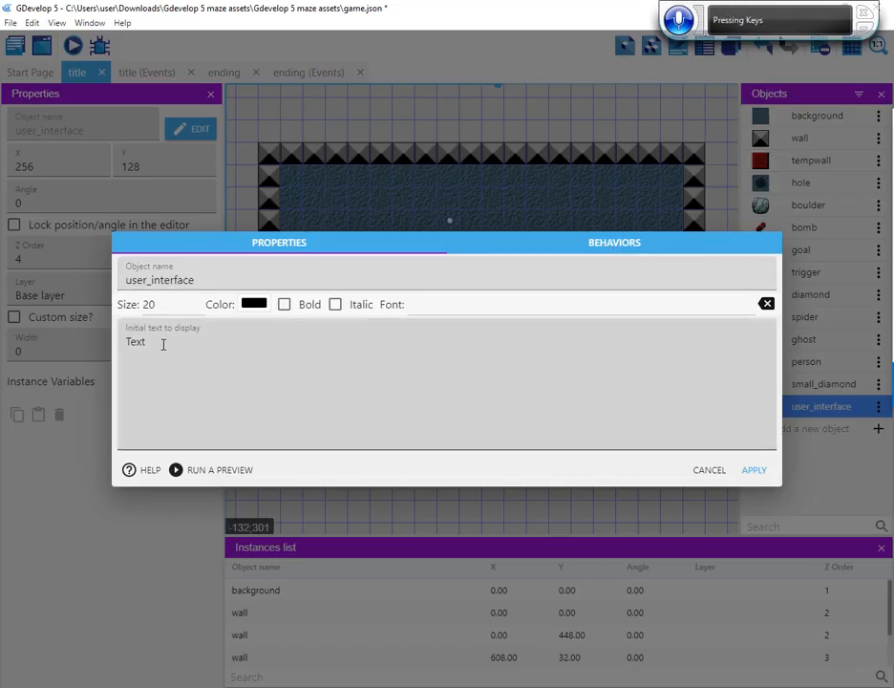
double_click(134, 342)
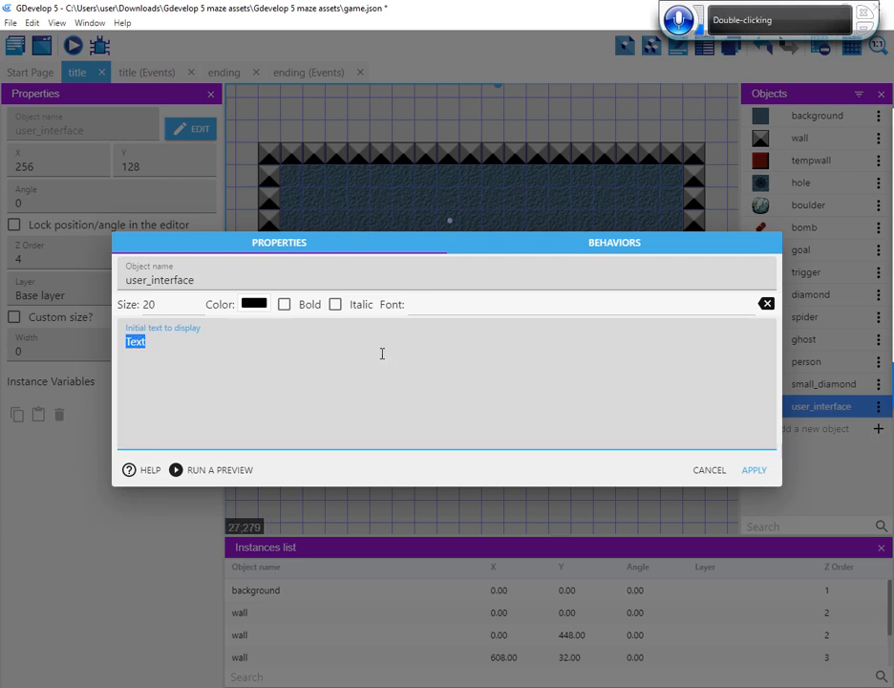
key(ctrl+v)
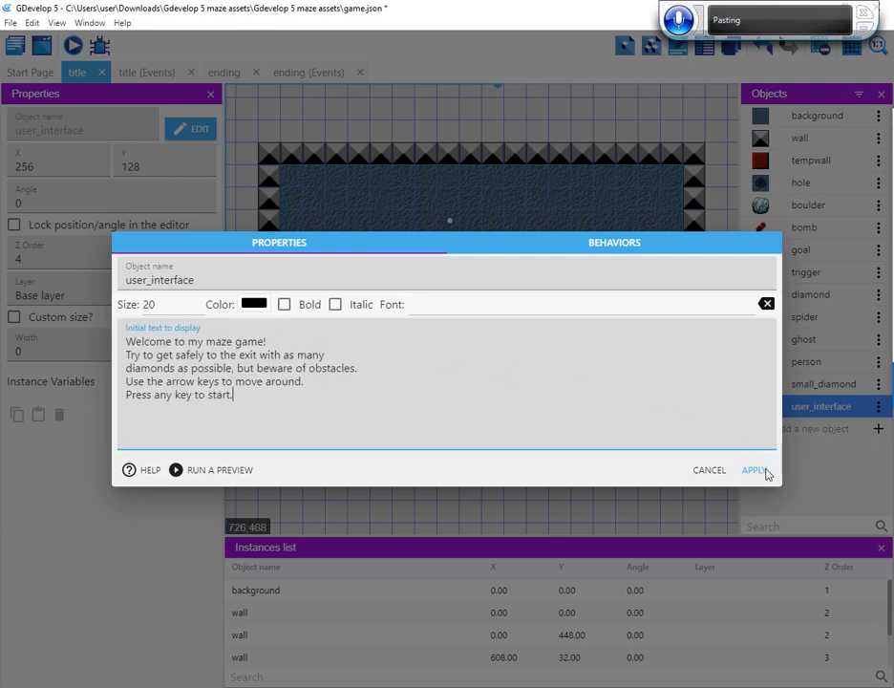
click(754, 470)
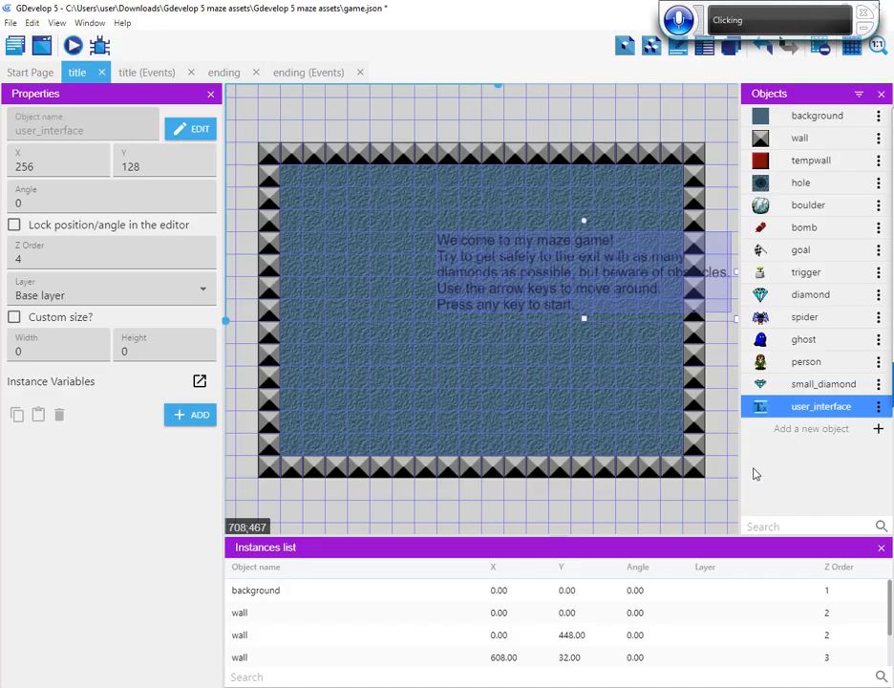
Move the welcome text to X 128, Y 96 and set its color to near-white F8EEEE
drag(568, 286, 473, 285)
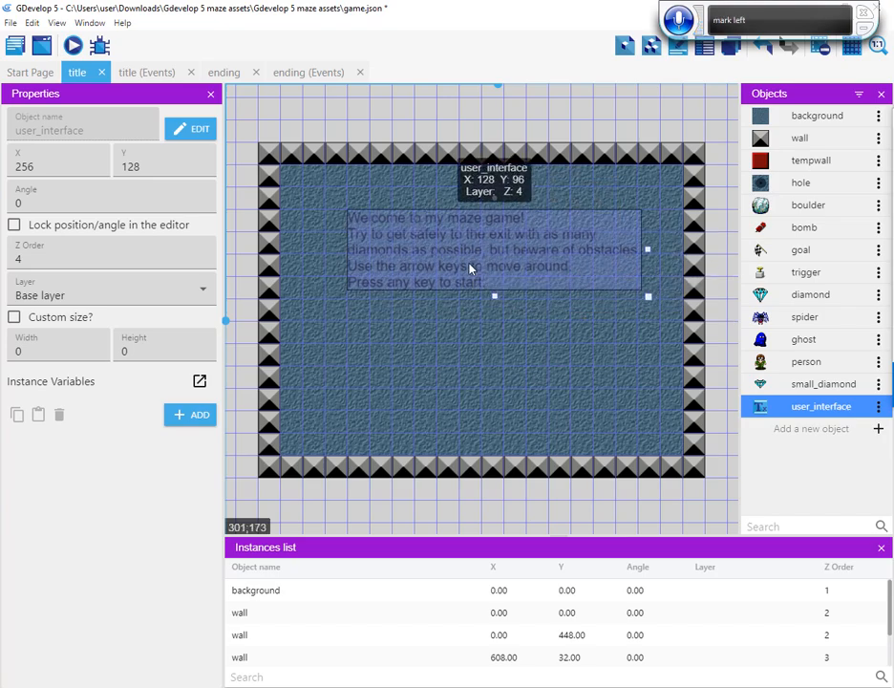
click(457, 249)
double_click(477, 250)
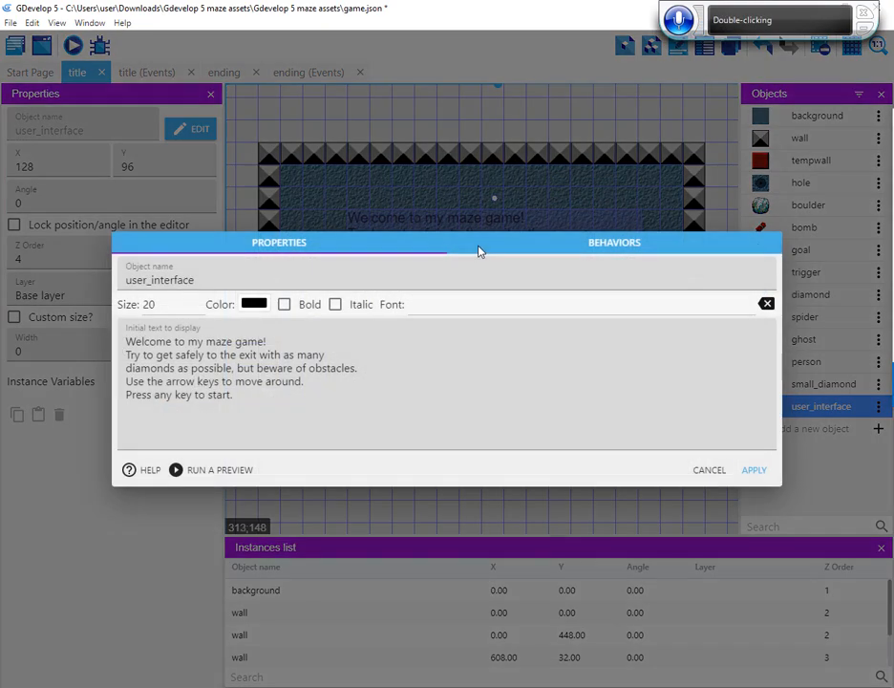
click(255, 306)
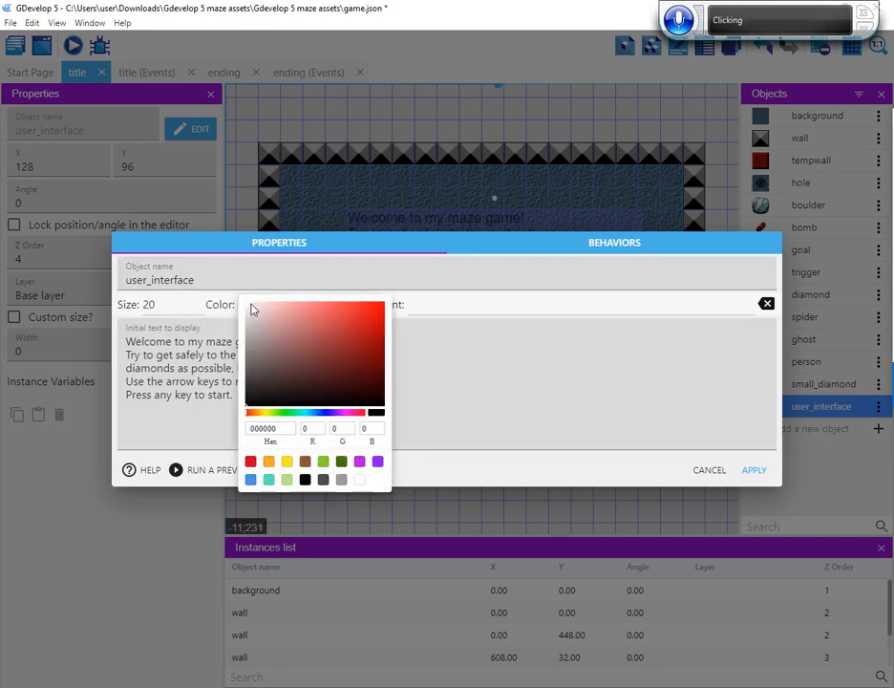
click(252, 305)
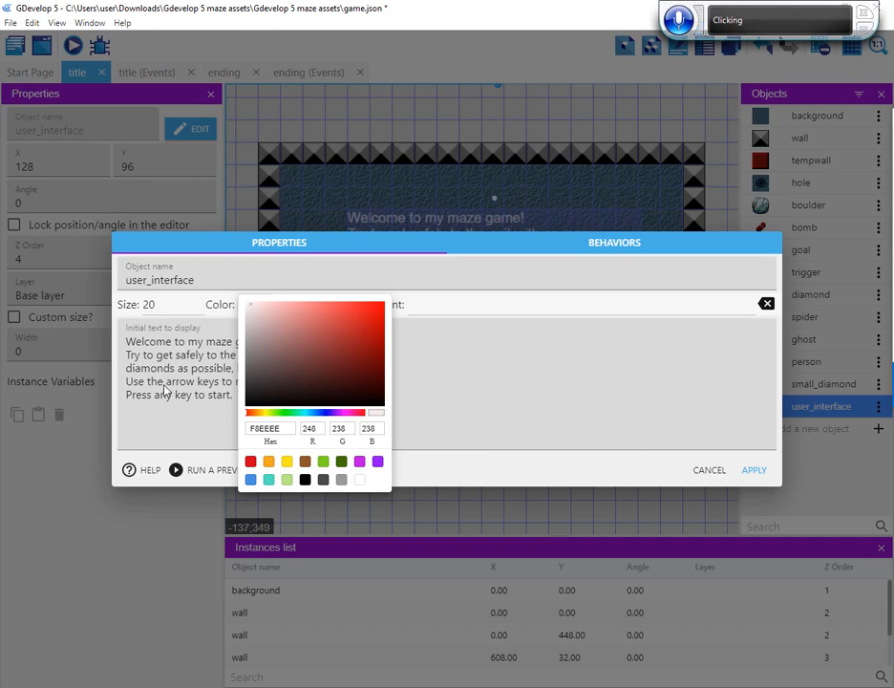
Insert a blank line above "Press any key to start." in the welcome text and apply the object changes
click(191, 383)
click(324, 383)
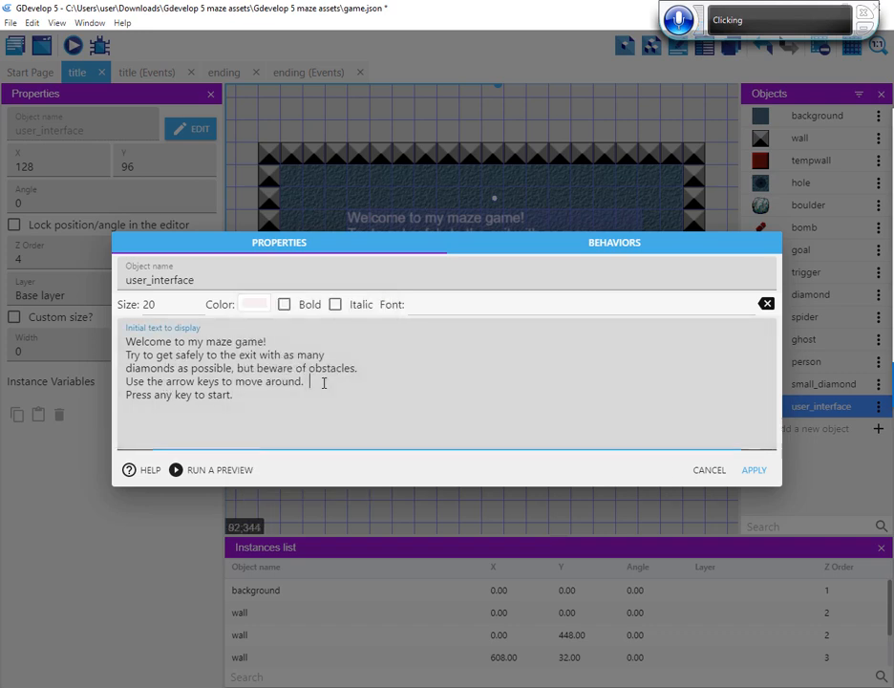
key(Return)
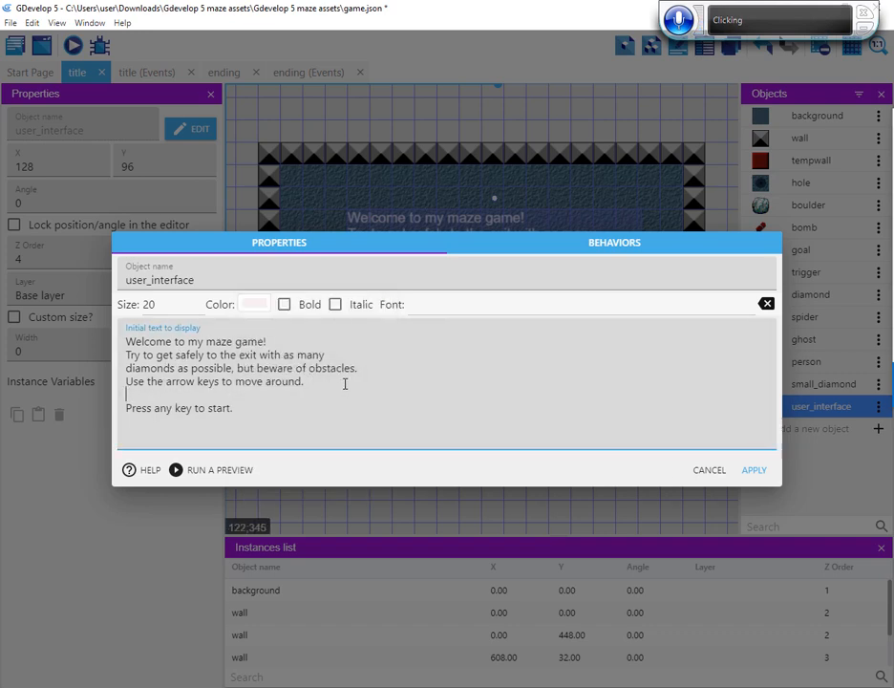
click(752, 470)
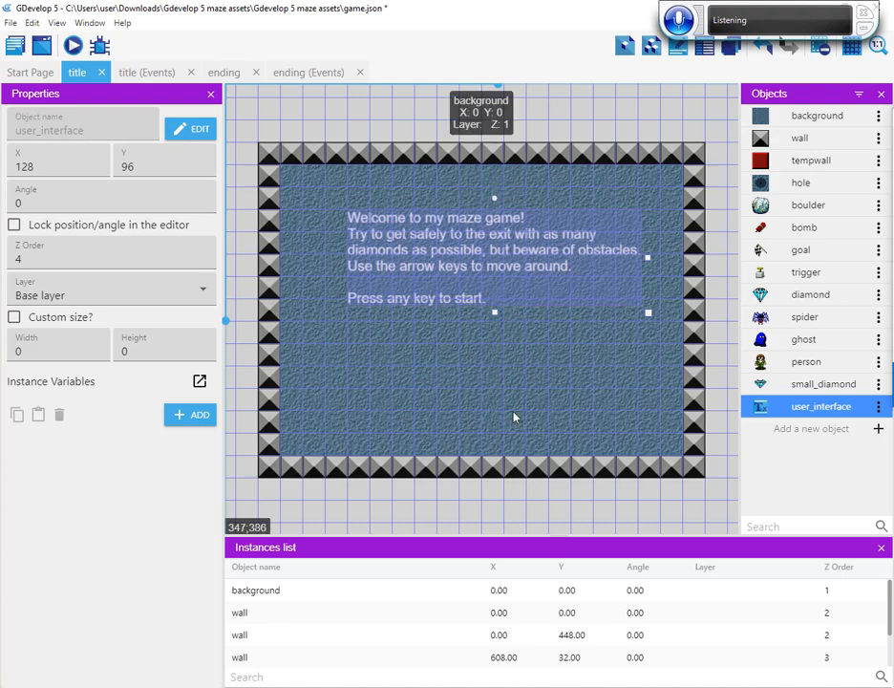
Below the welcome text, place a person, a ghost on each side, a goal flag right beside the person and a small_diamond lower down
click(761, 366)
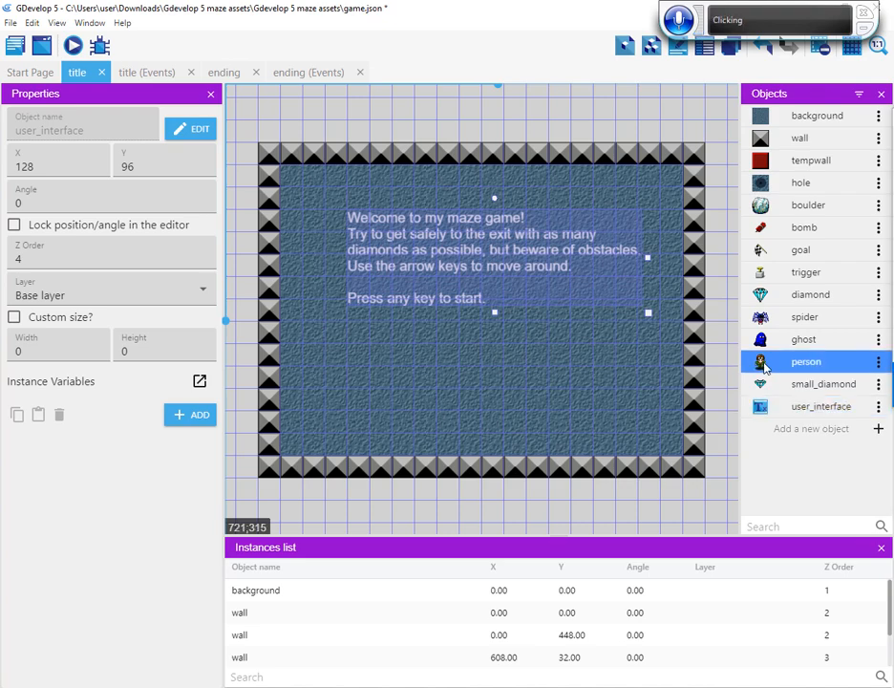
drag(757, 366, 469, 355)
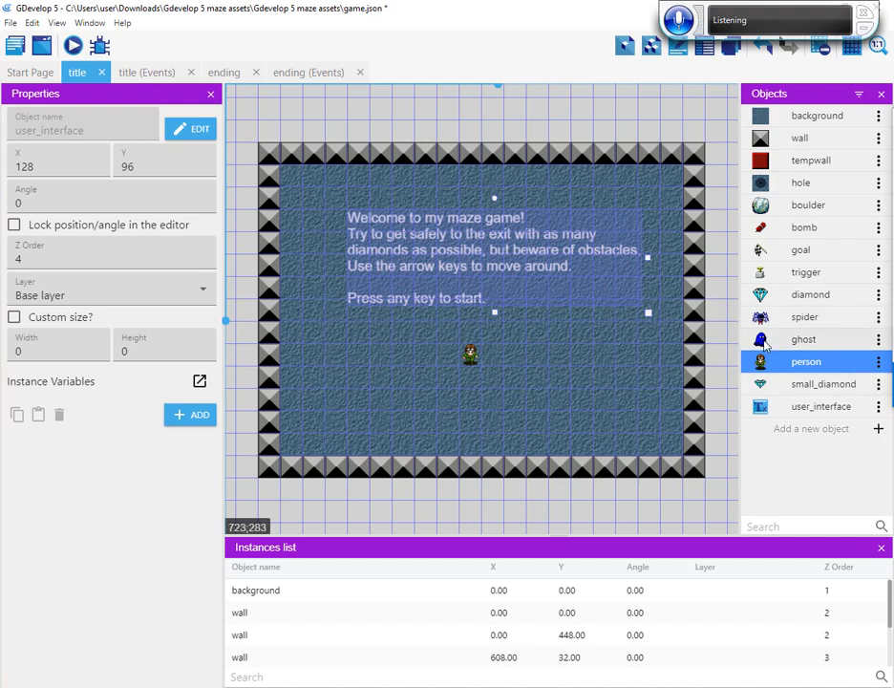
drag(764, 345, 339, 365)
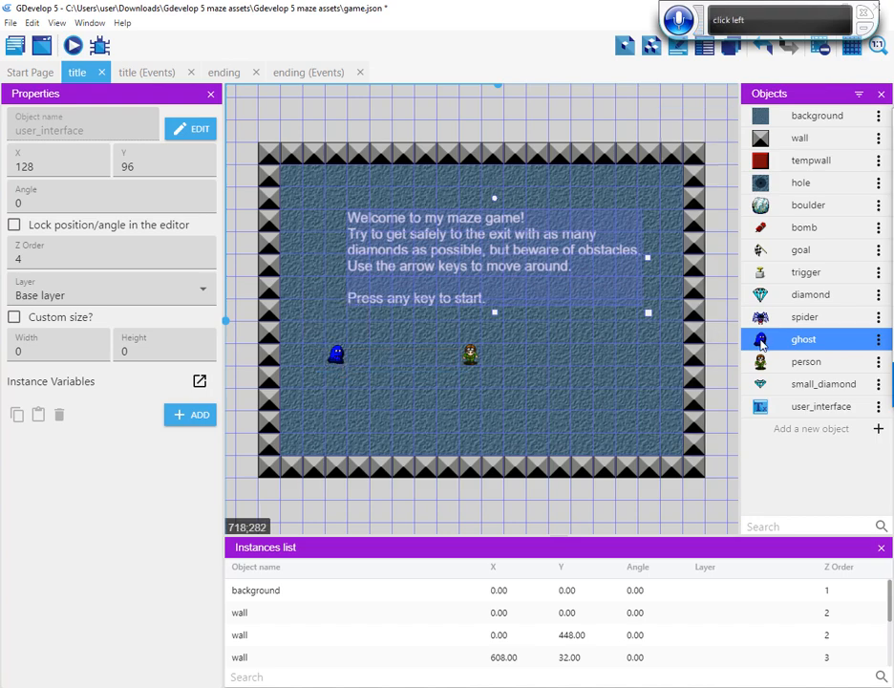
drag(762, 346, 630, 363)
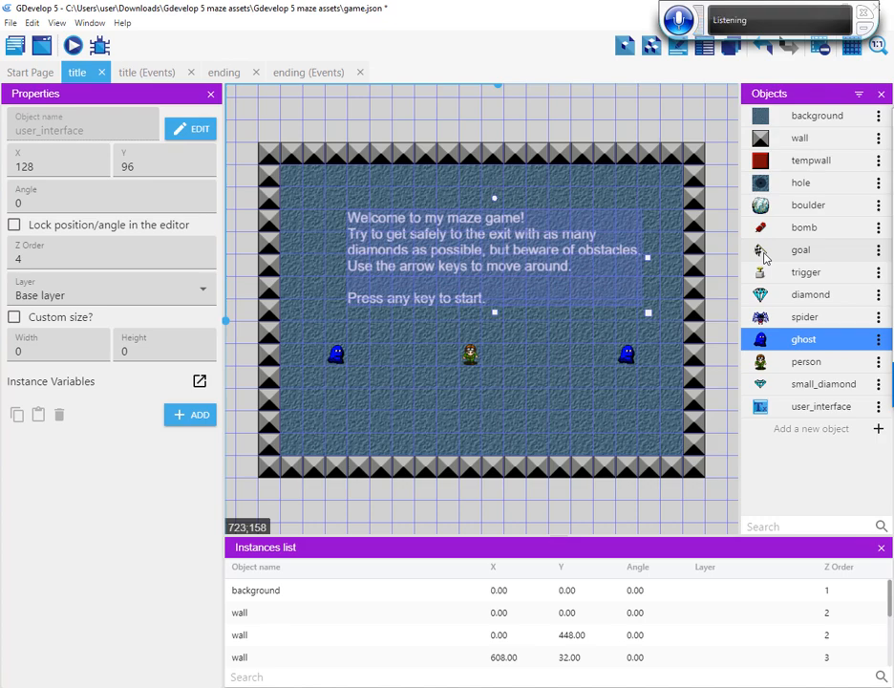
drag(764, 254, 491, 360)
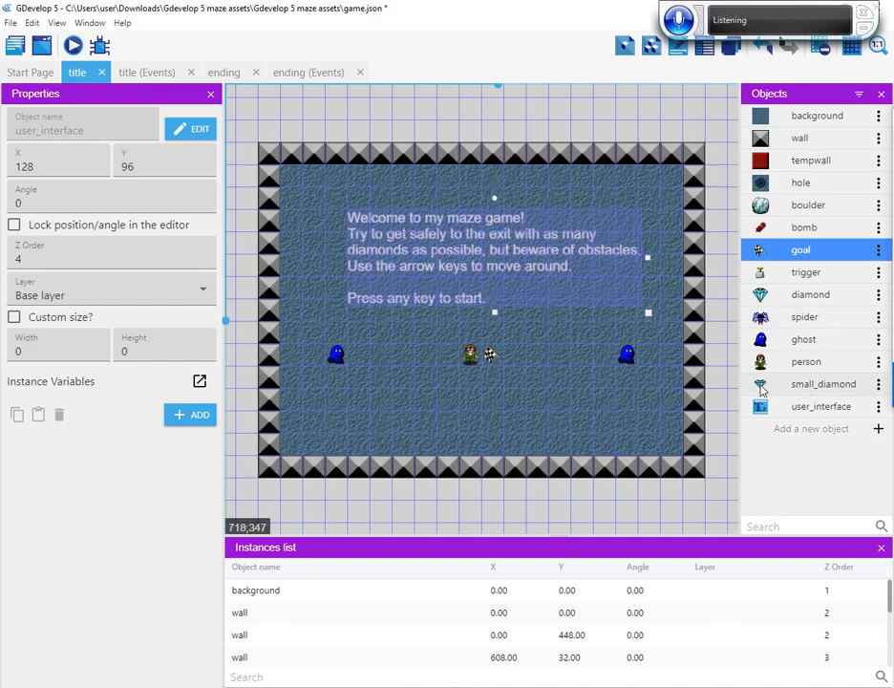
drag(761, 388, 560, 405)
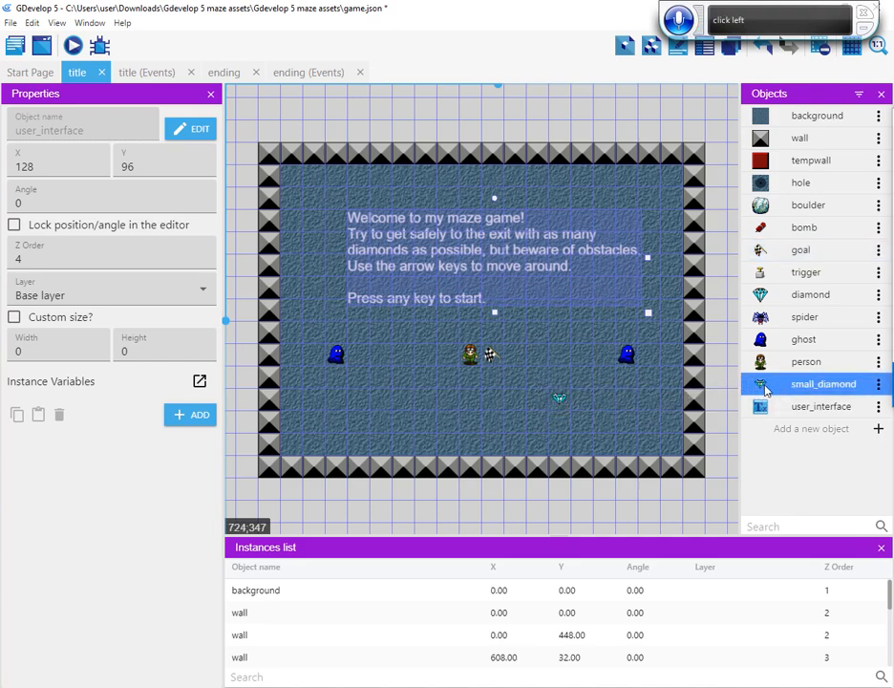
Place a second small_diamond in the title scene, level with the first one and to its left
drag(760, 389, 399, 399)
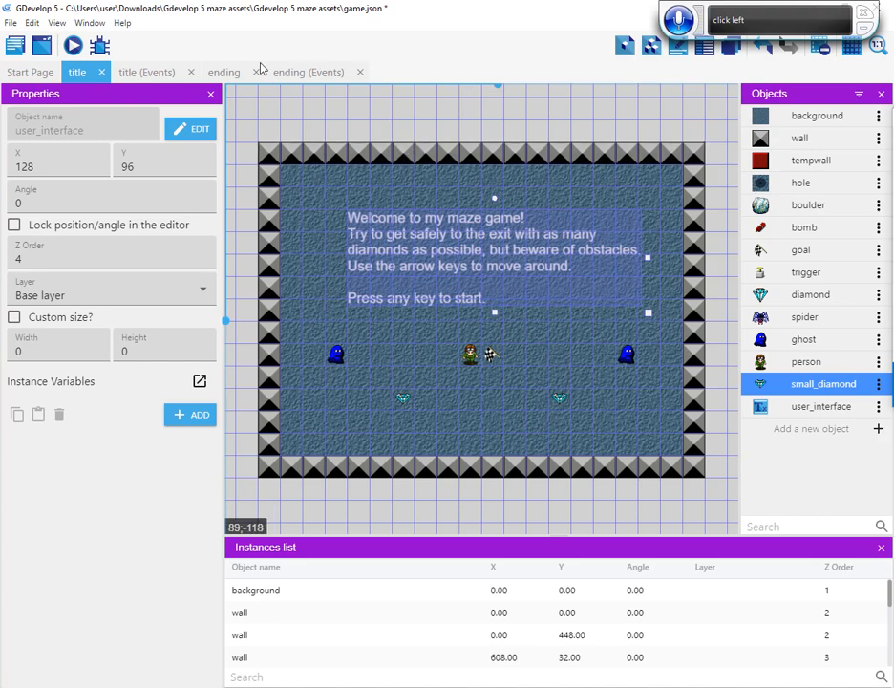
In the title scene's events, create a first event with the condition At the beginning of the scene
click(138, 74)
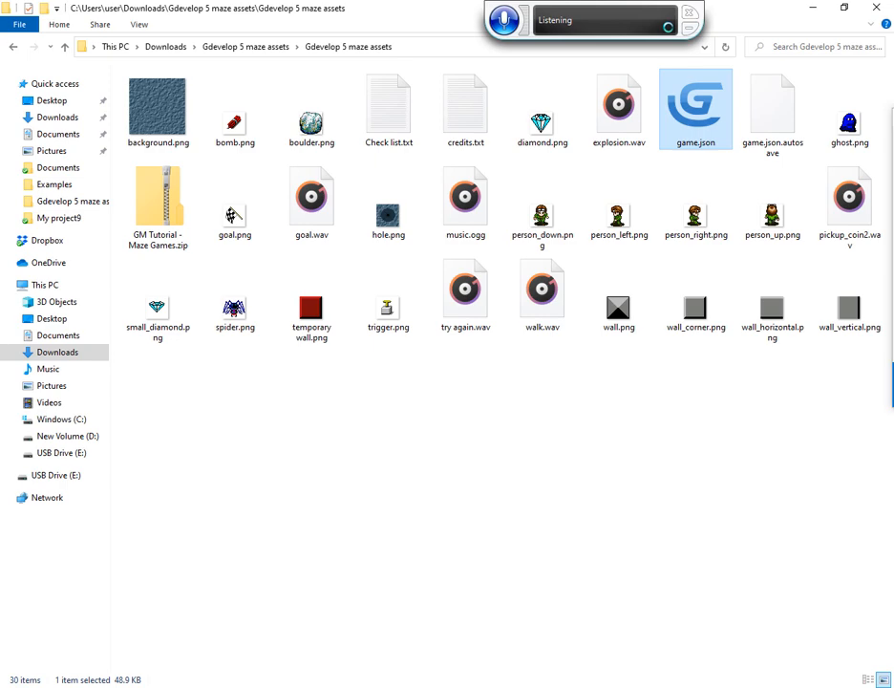
key(alt+Tab)
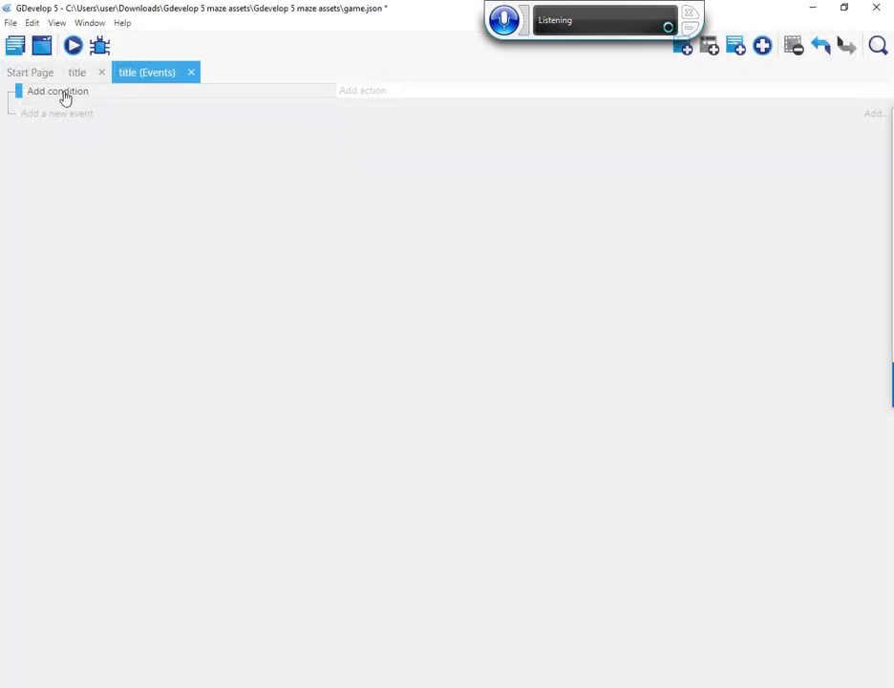
click(63, 96)
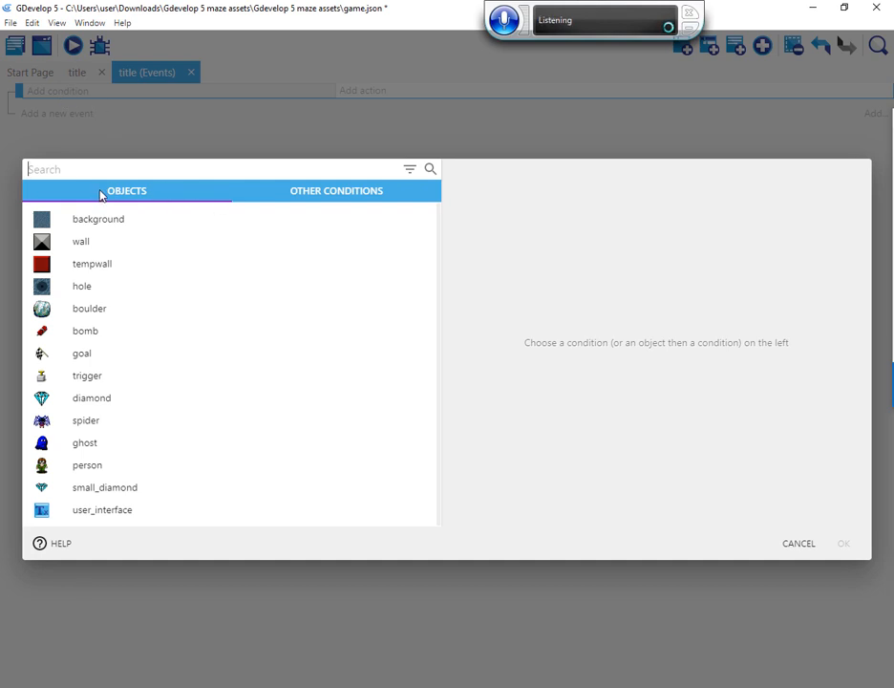
click(328, 197)
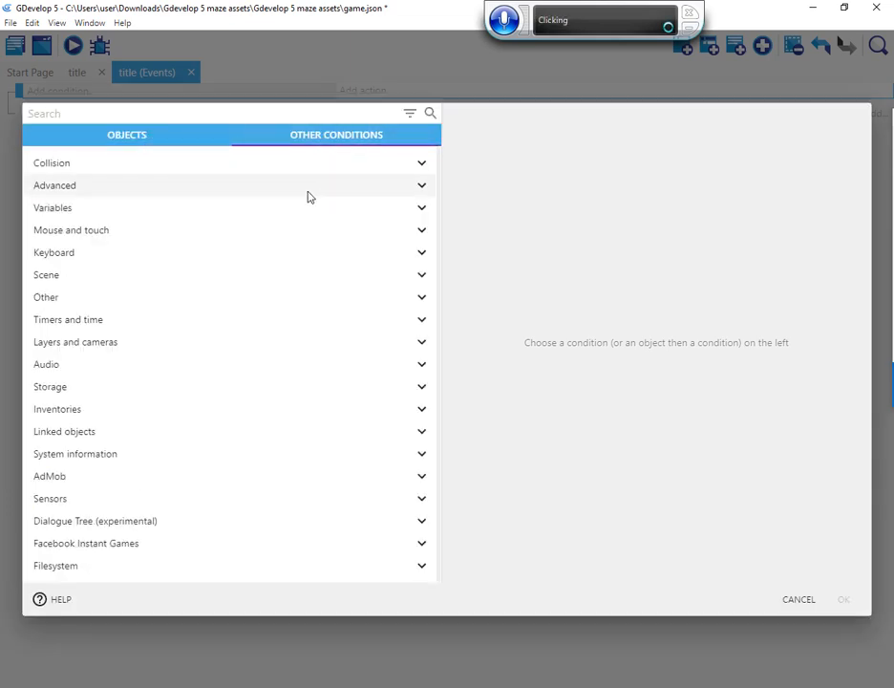
click(56, 276)
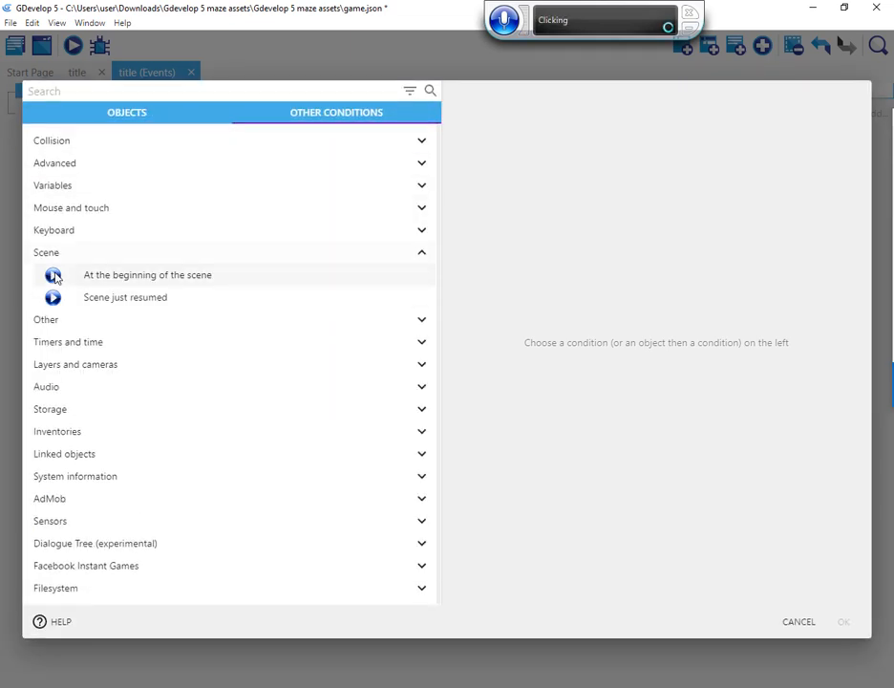
click(144, 277)
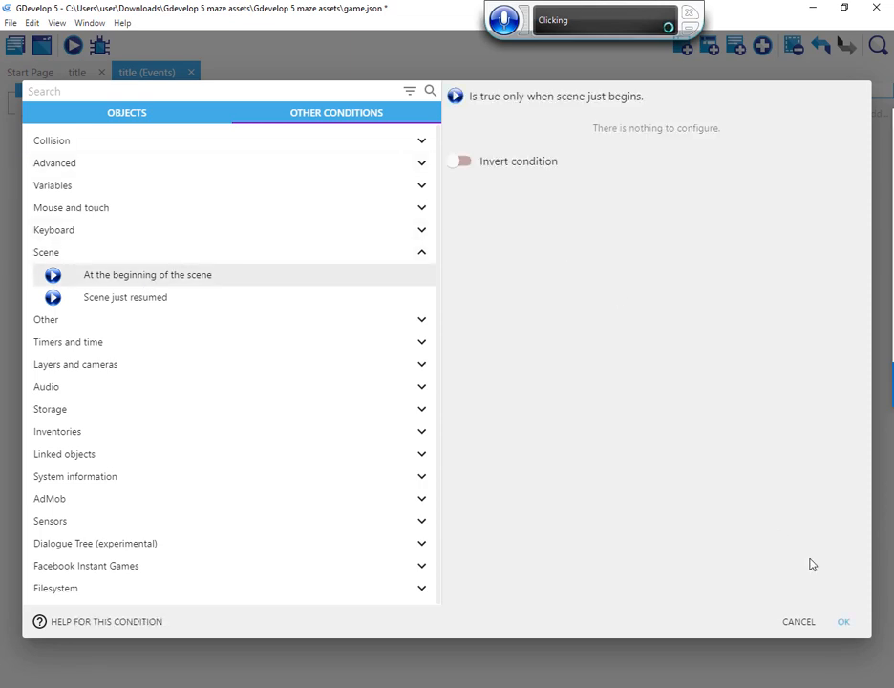
click(841, 619)
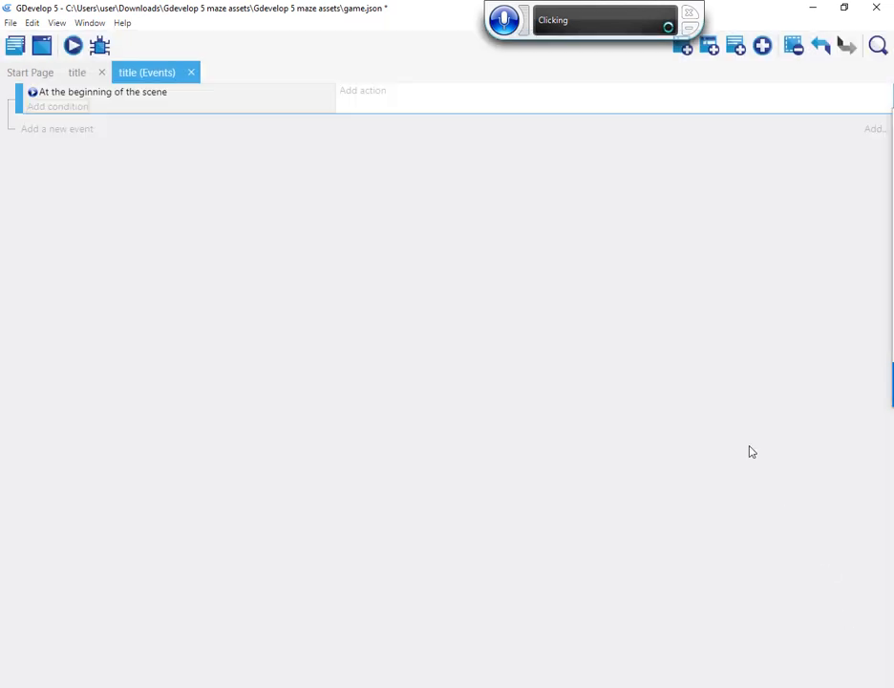
Start a Play a music file action for the scene-start event and choose music.ogg as its audio file
click(359, 97)
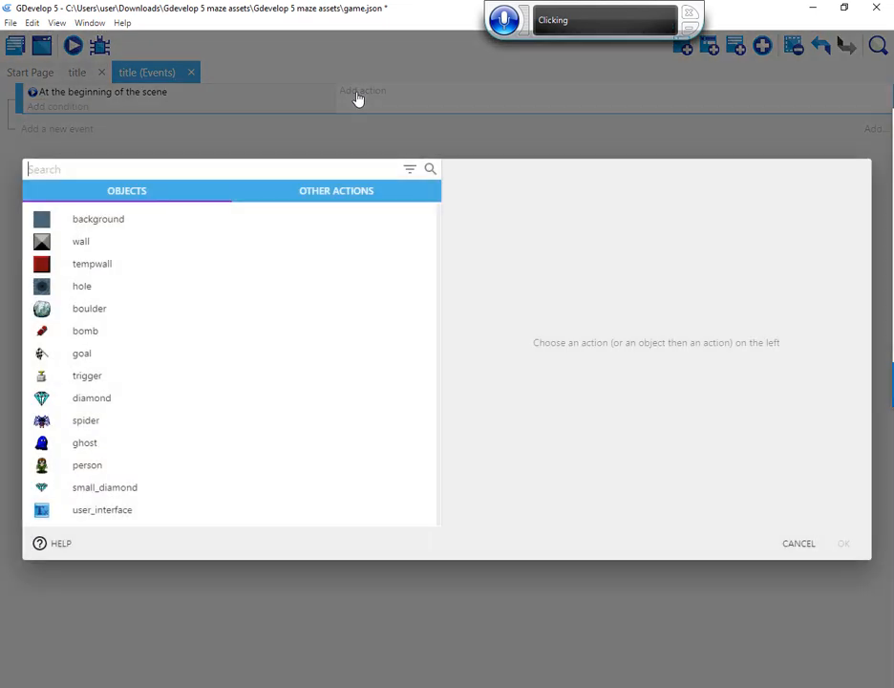
click(337, 191)
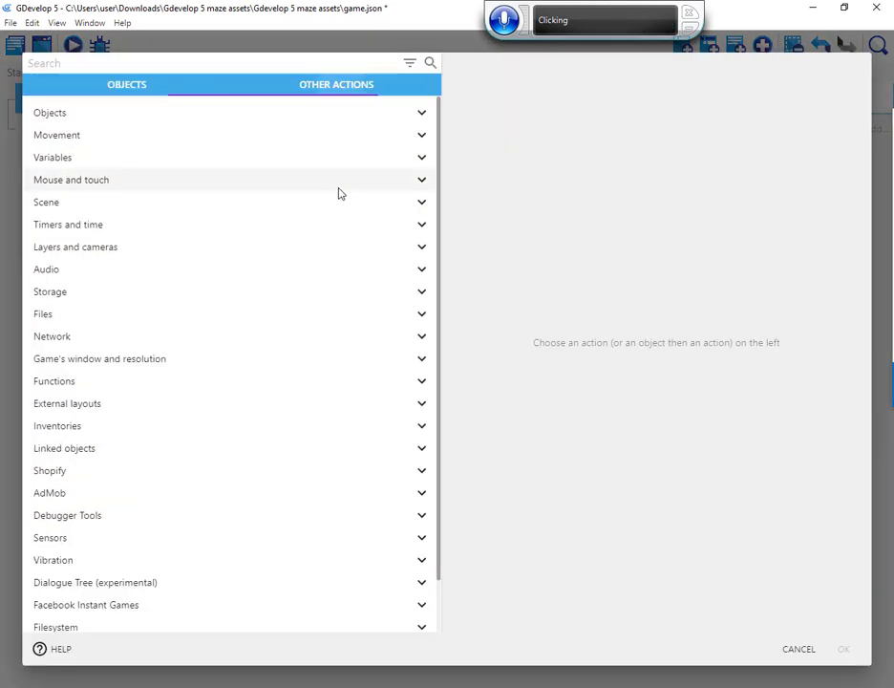
click(48, 271)
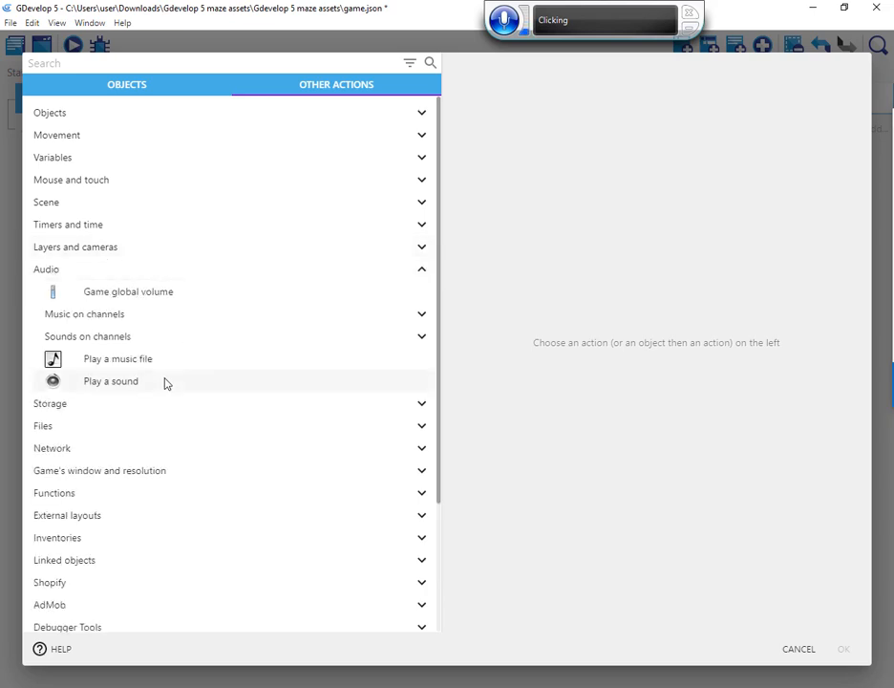
click(128, 364)
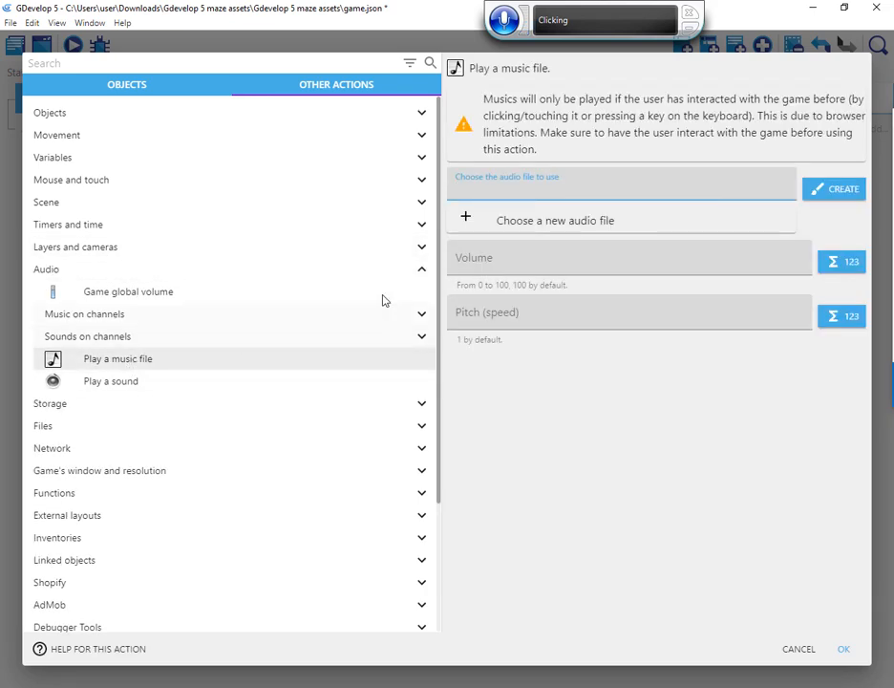
click(500, 225)
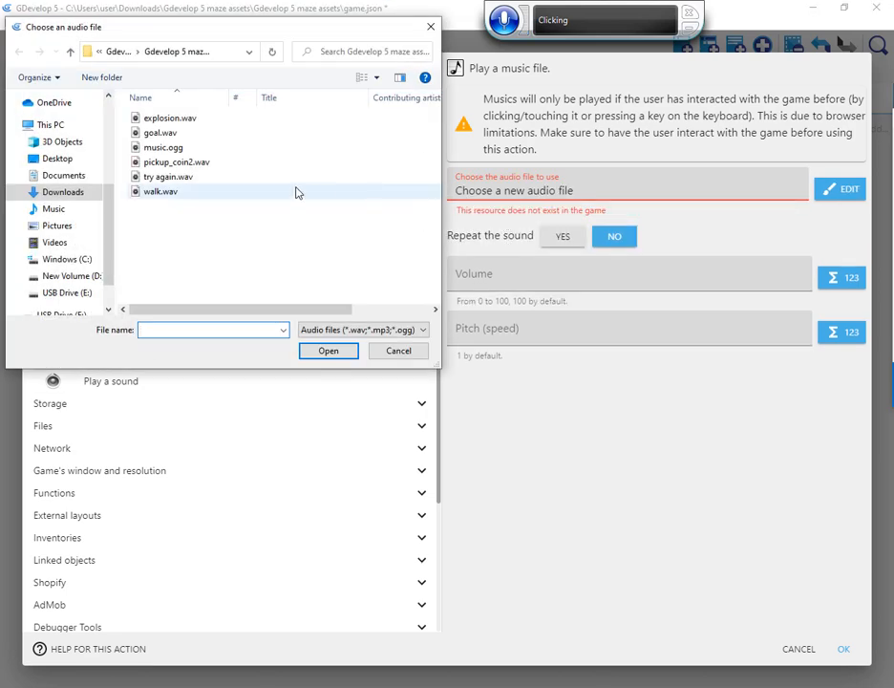
click(151, 149)
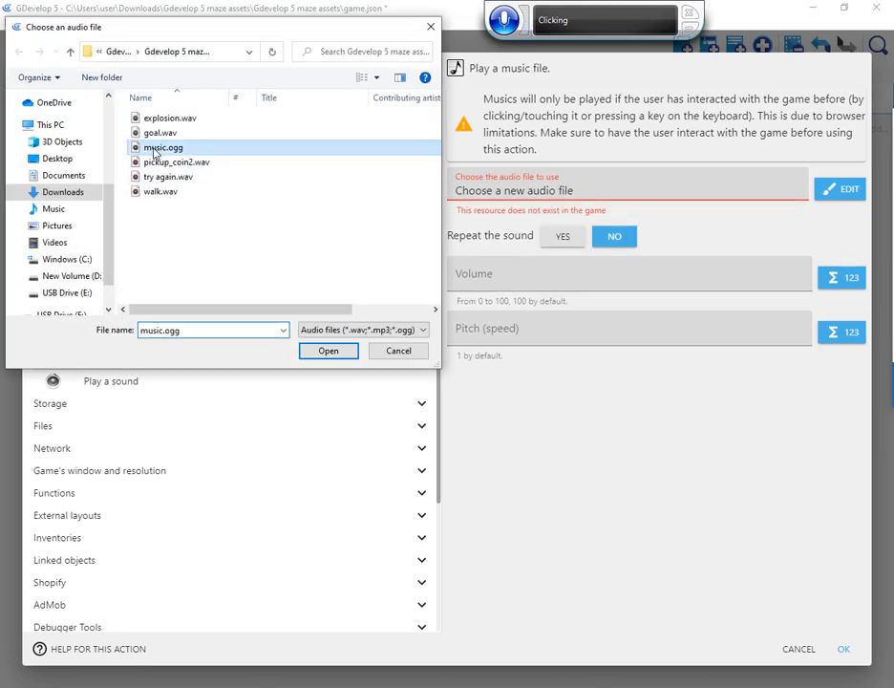
click(327, 351)
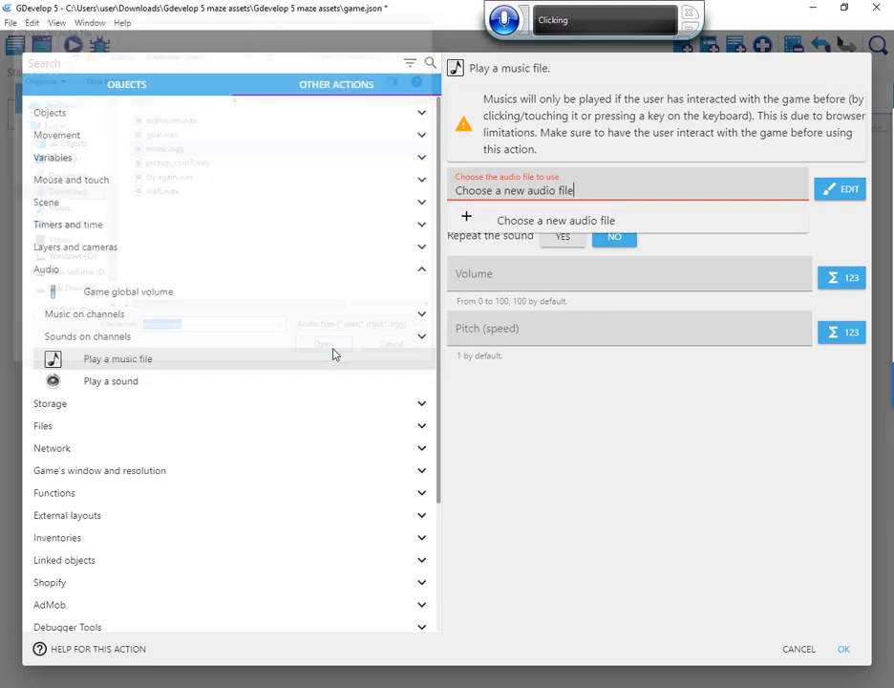
Set the music to repeat at volume 40 and pitch 1, and add the action to the event
click(557, 308)
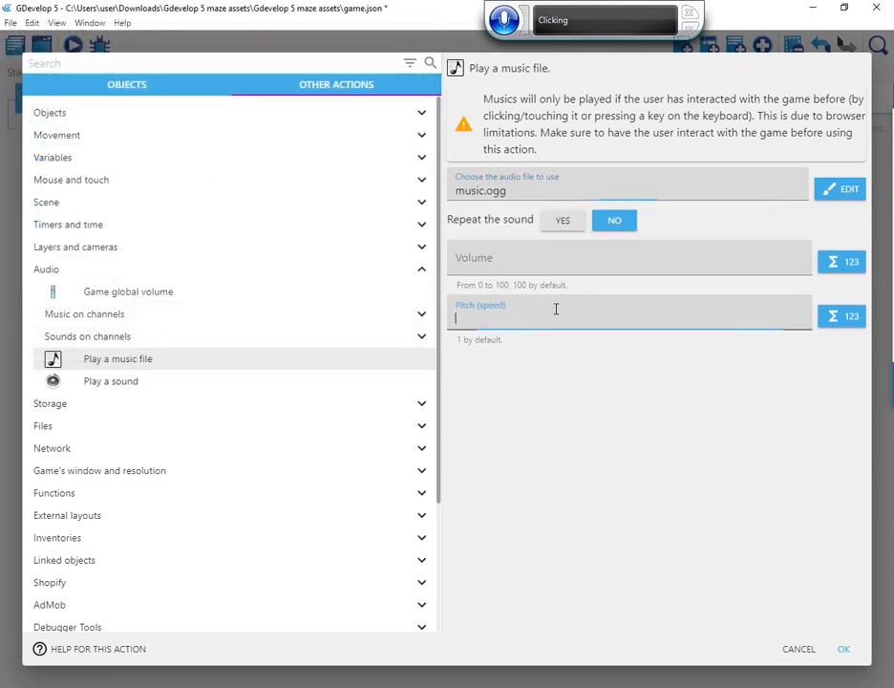
click(488, 256)
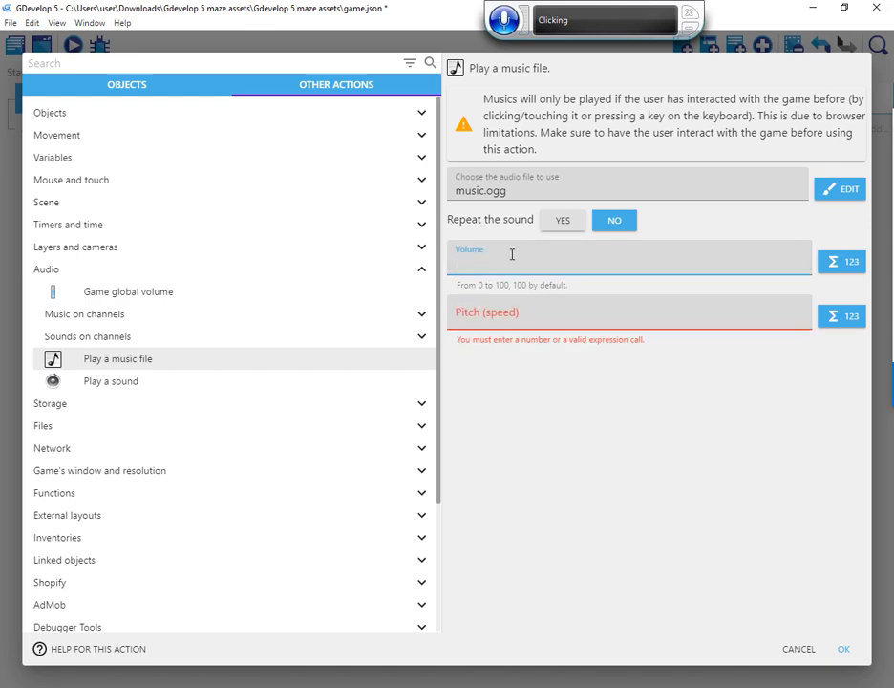
text(40)
click(564, 220)
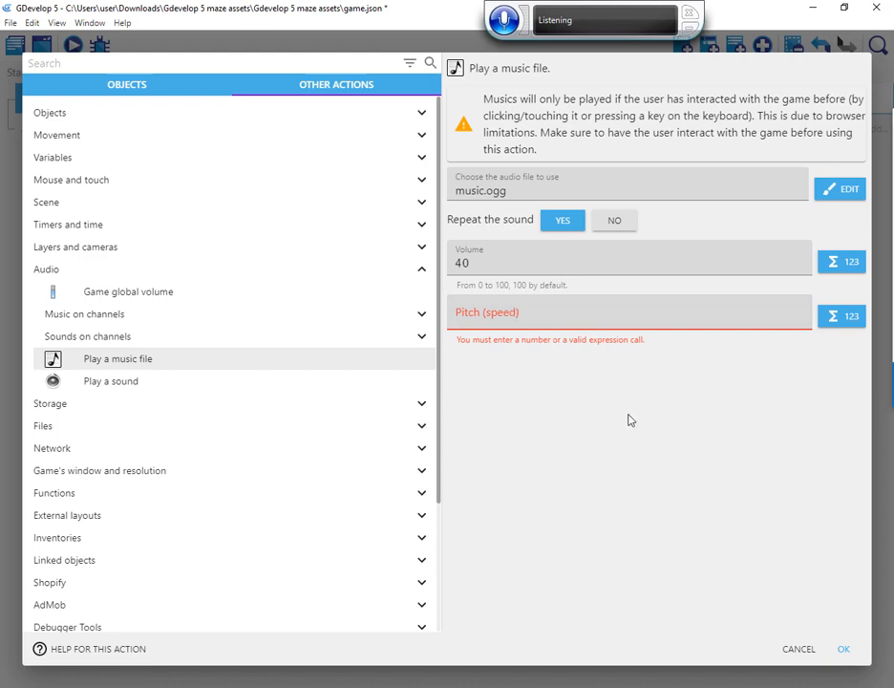
click(557, 320)
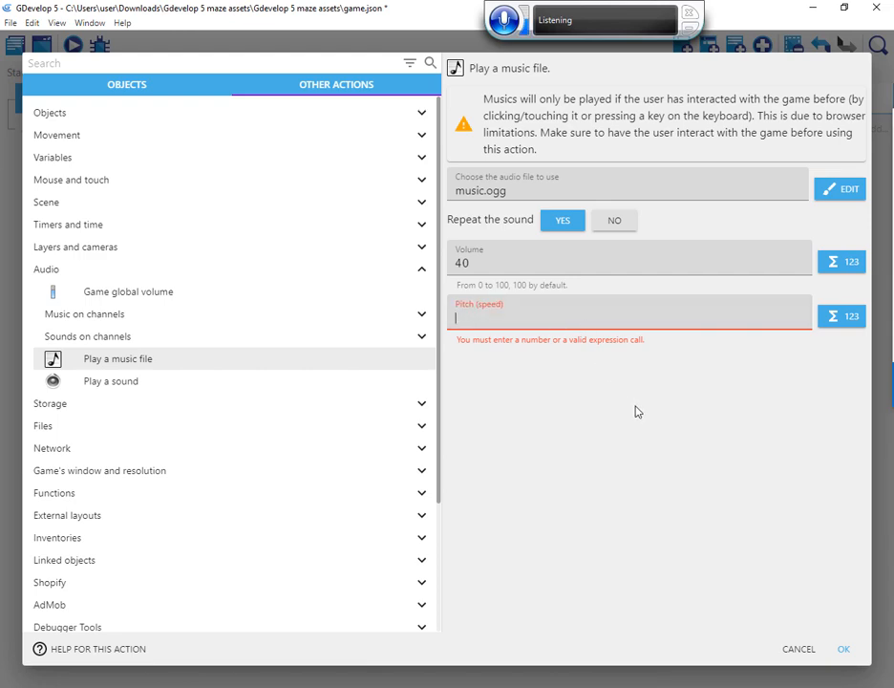
text(1)
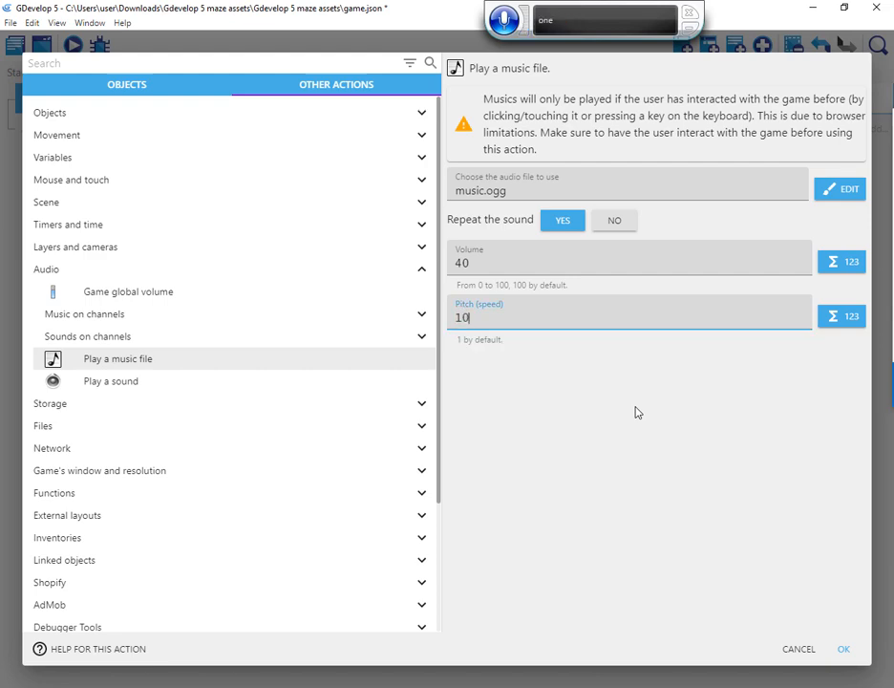
click(551, 371)
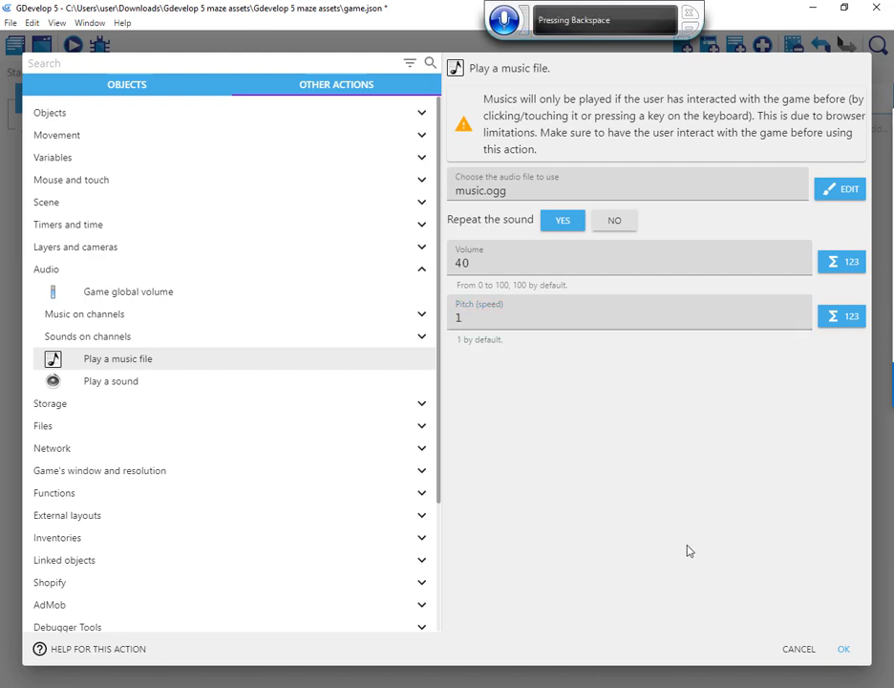
click(845, 651)
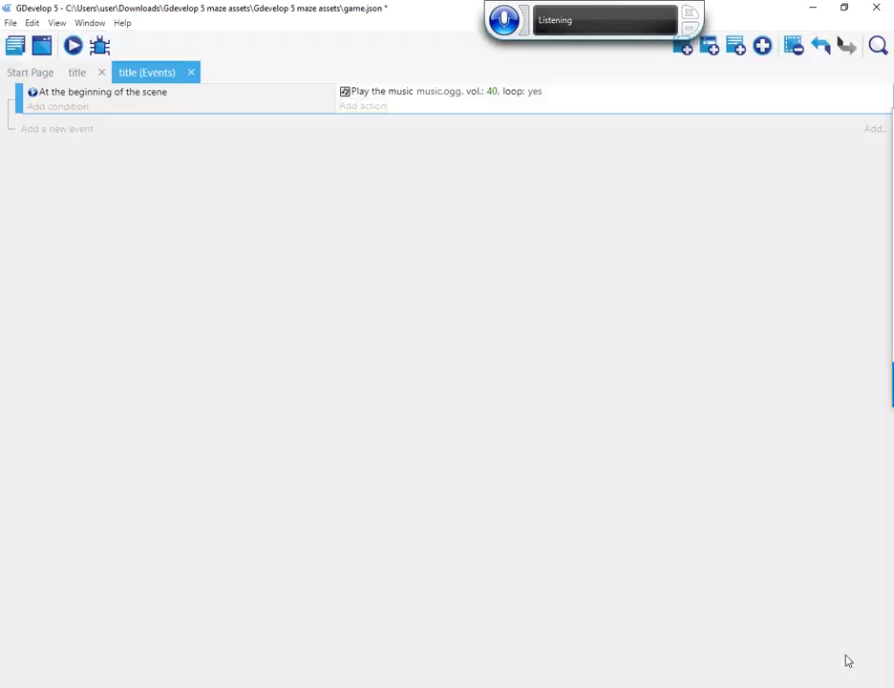
Add a second event to the title scene with the condition Any key pressed
click(85, 130)
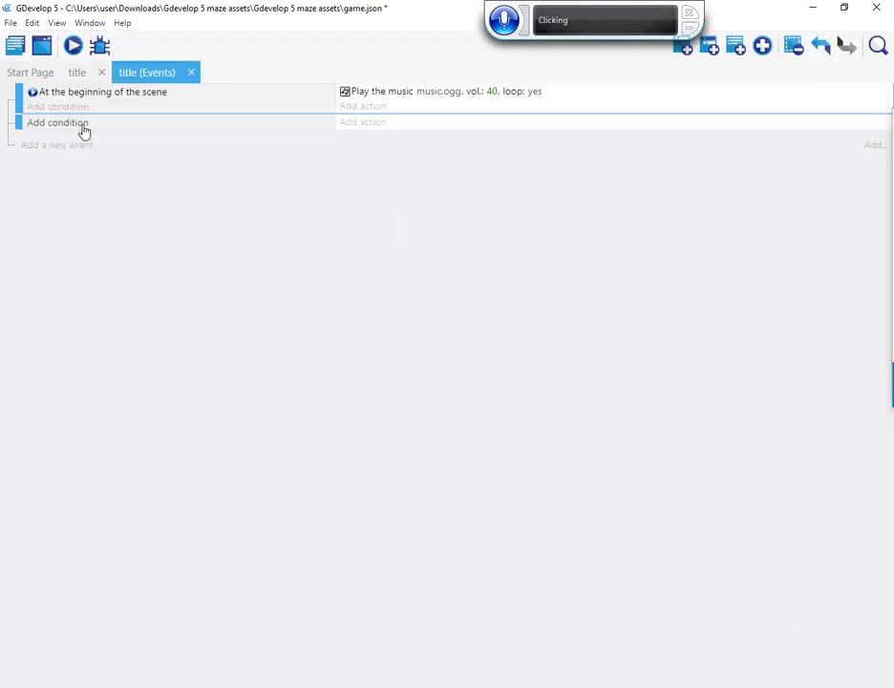
click(80, 125)
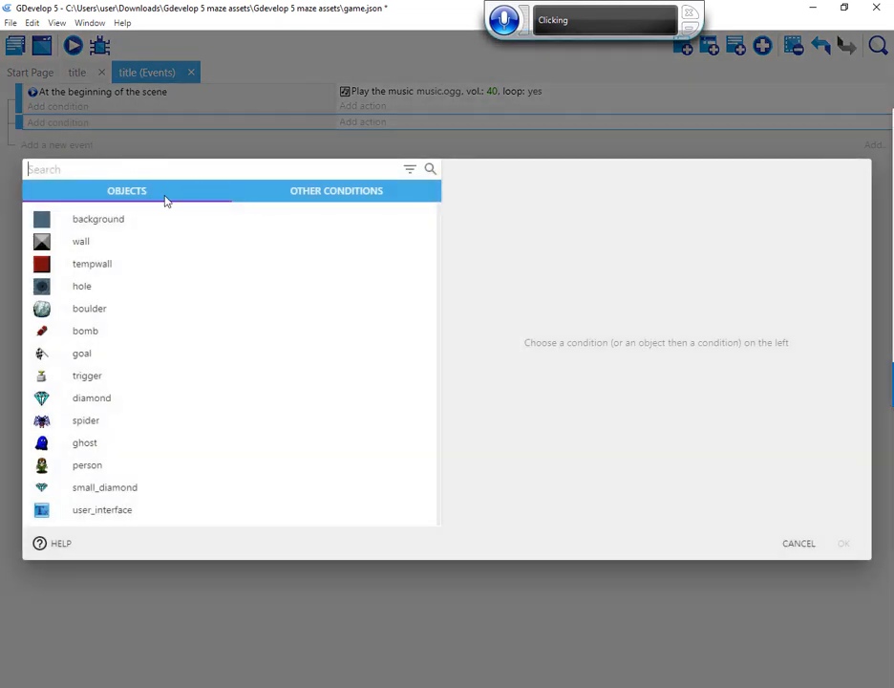
text(an)
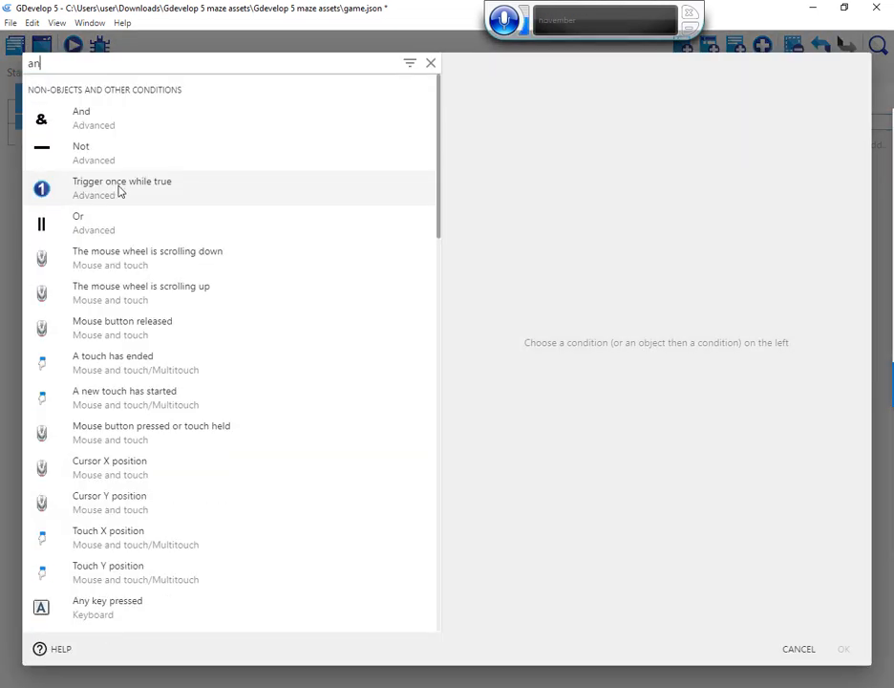
text(y)
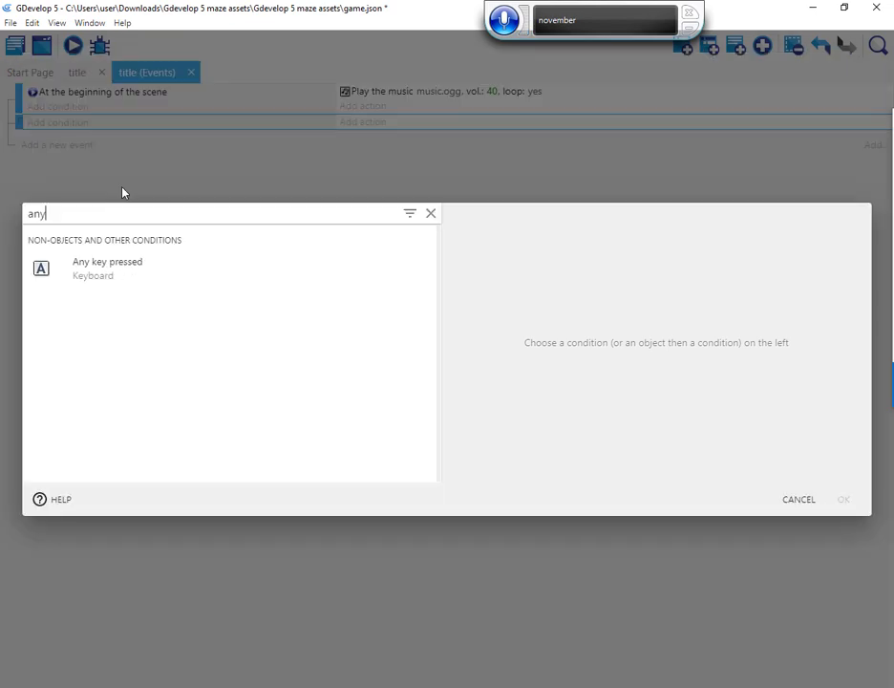
click(127, 269)
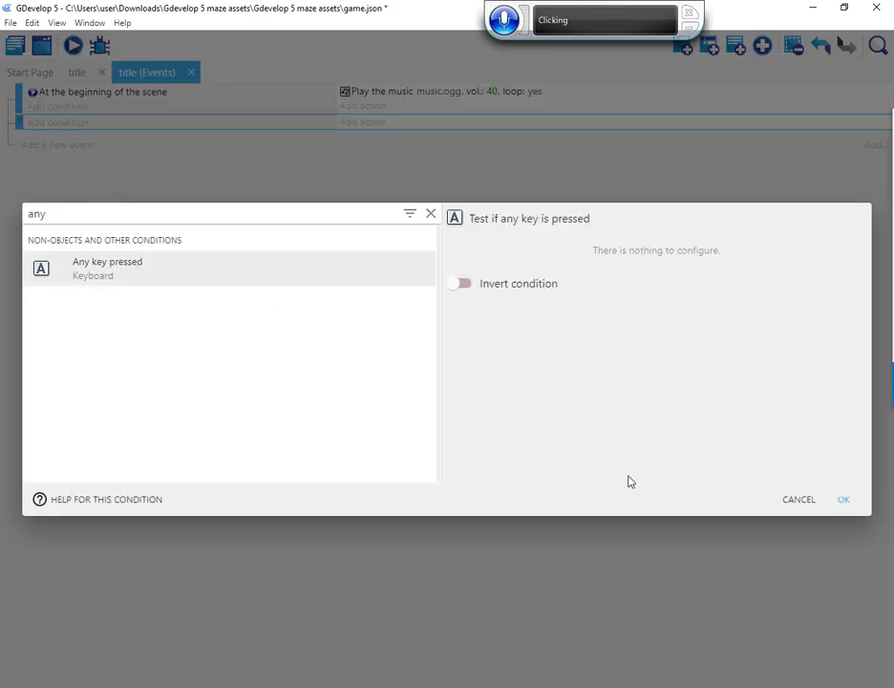
click(846, 501)
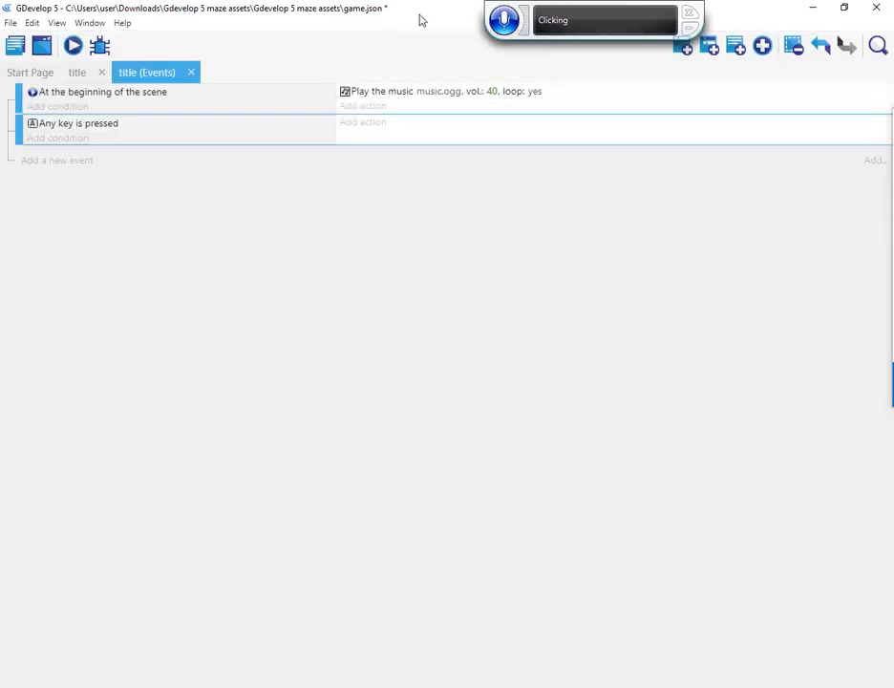
Give the any-key event a Change the scene action to "ending" that also stops any other paused scenes
click(372, 125)
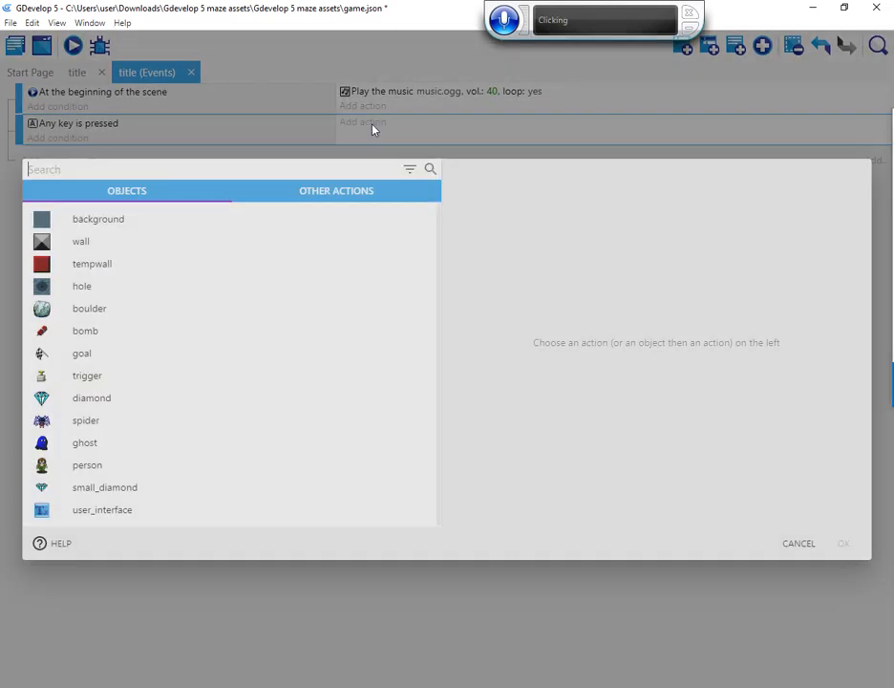
click(325, 192)
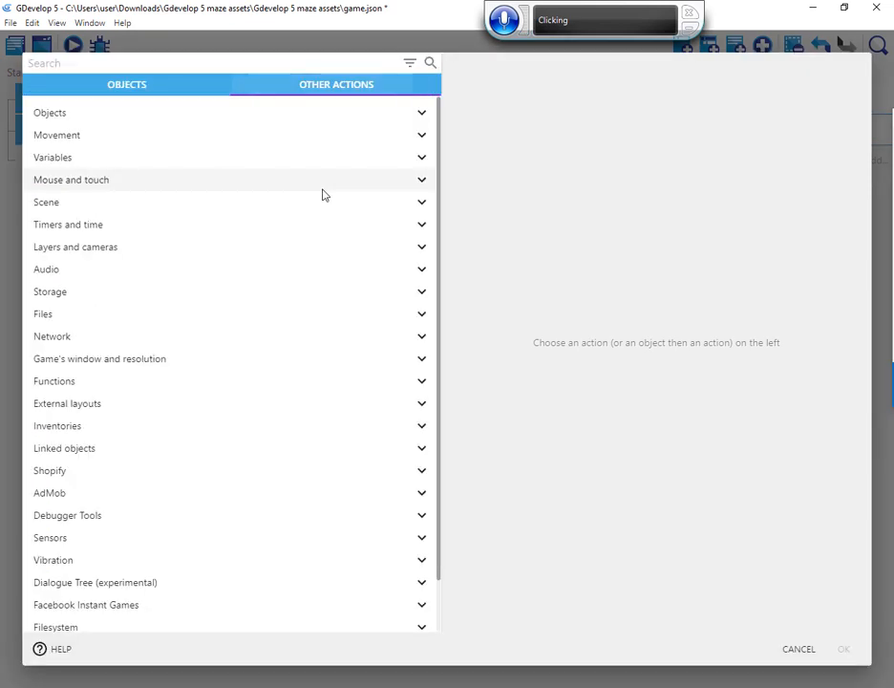
click(44, 205)
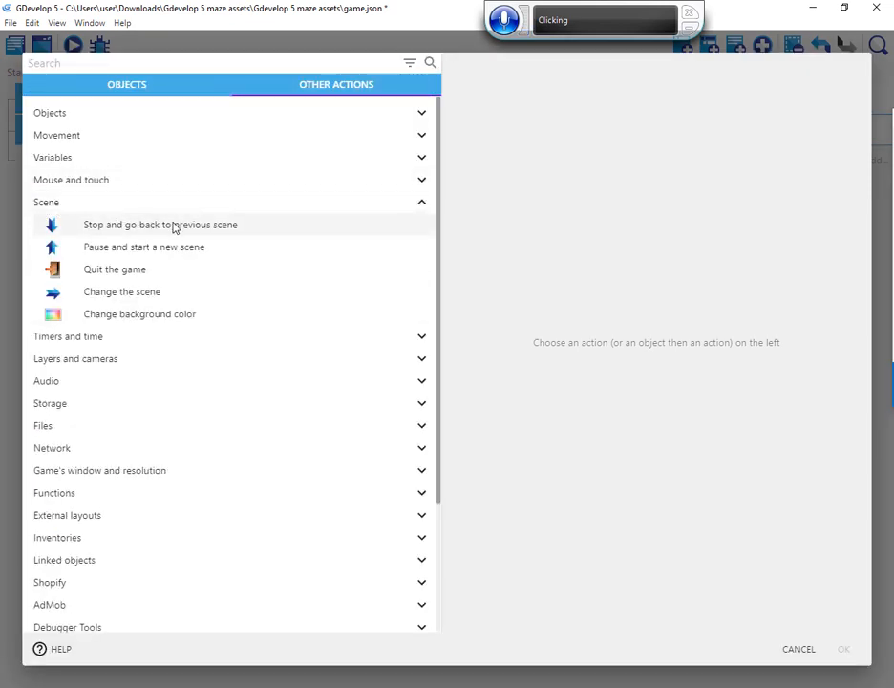
click(148, 294)
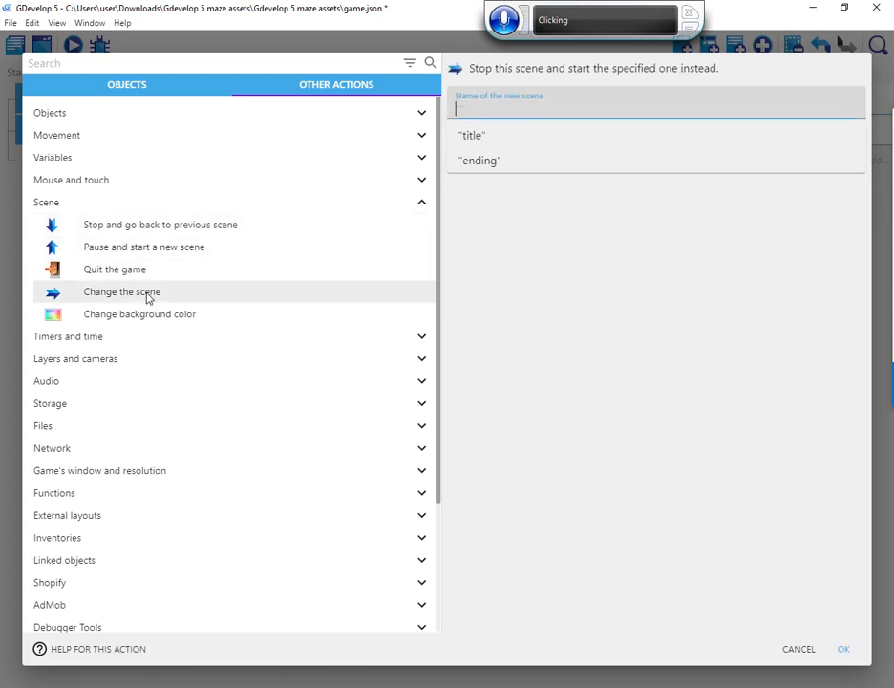
click(504, 162)
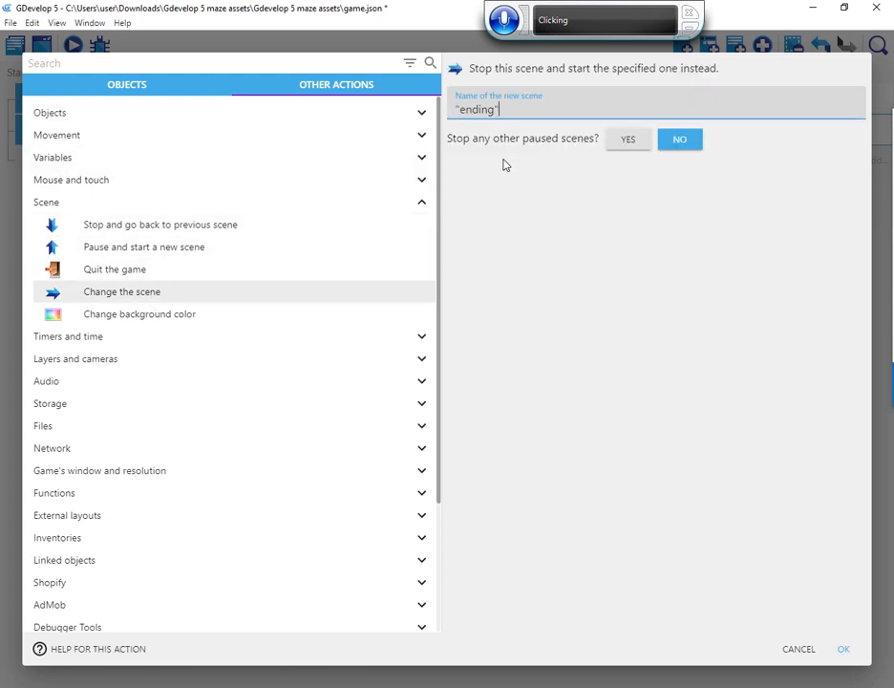
click(628, 143)
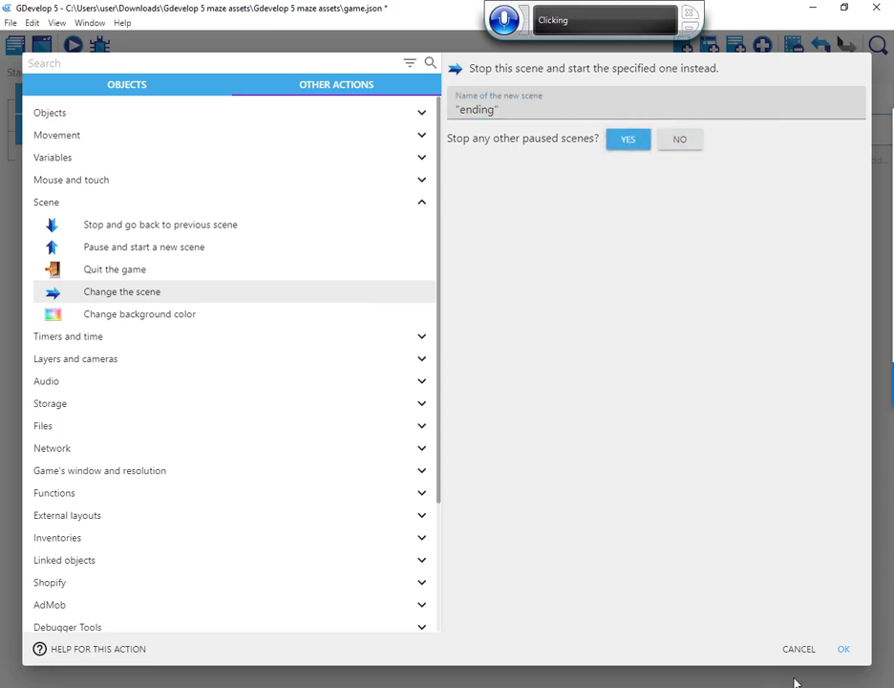
click(844, 650)
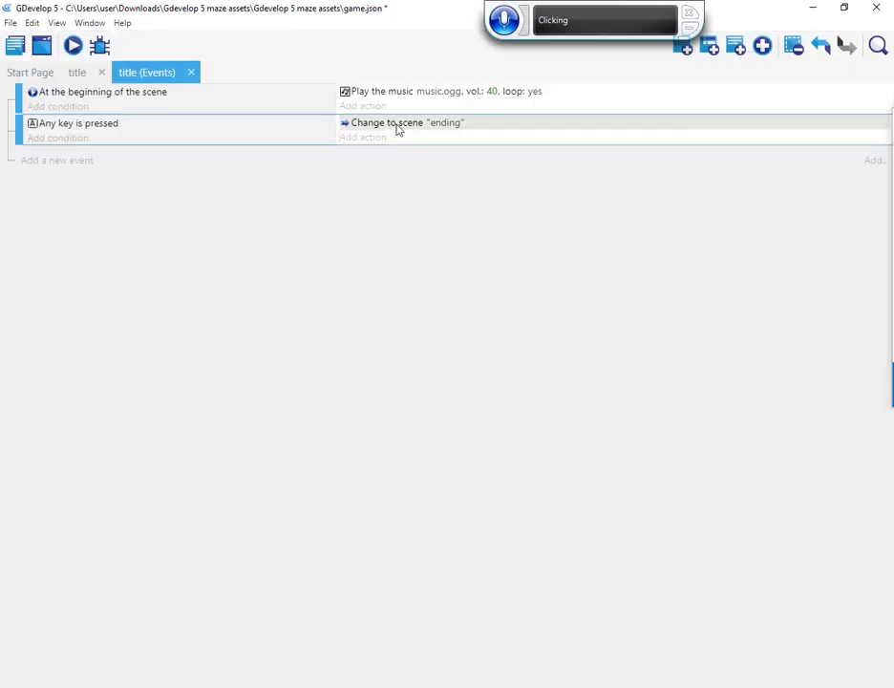
Preview the title scene and test the switch to the ending scene with a key
click(72, 46)
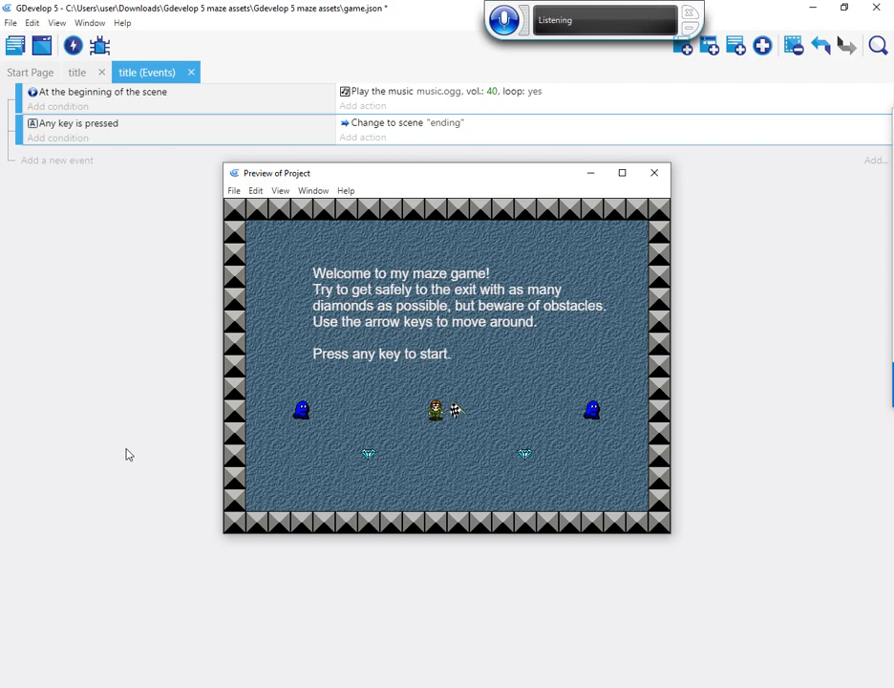
key(space)
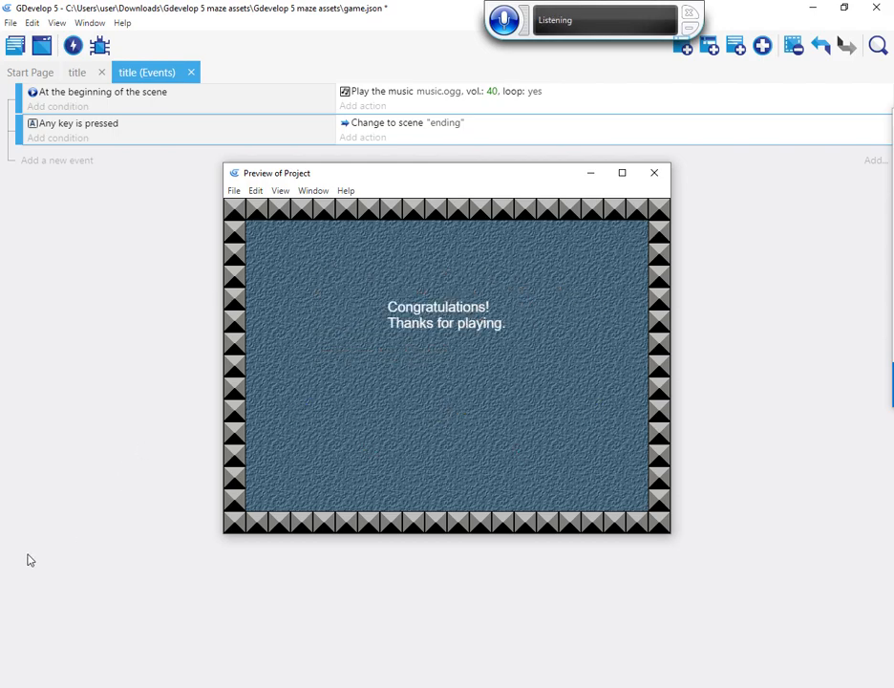